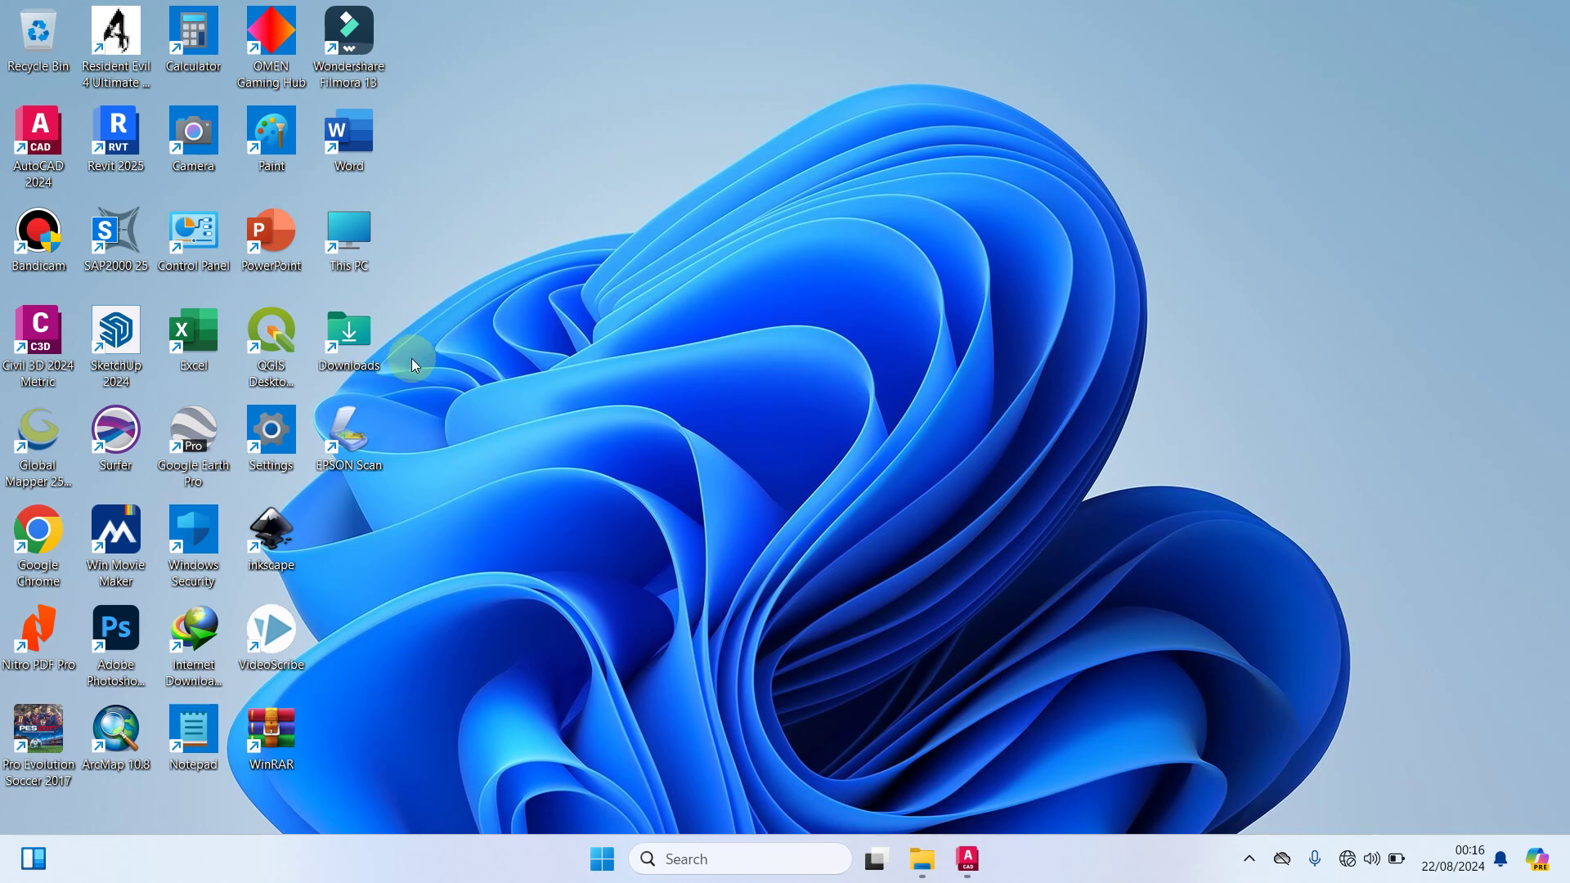
Step: Switch to AutoCAD and open the layer manager for the empty drawing
{"action": "left_click", "coordinate": [971, 861]}
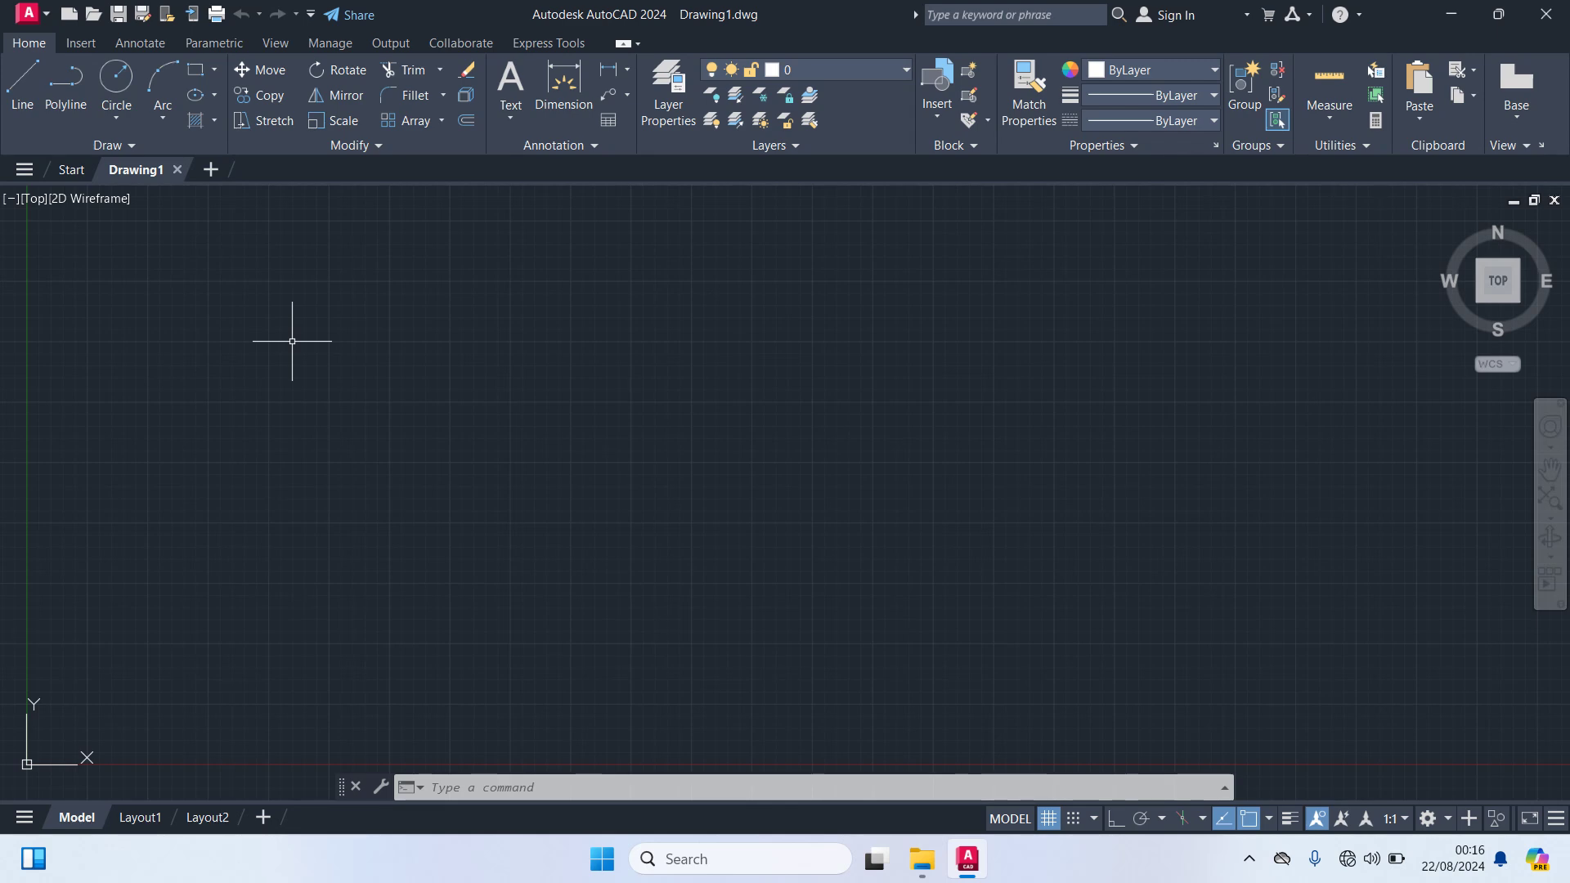
{"action": "left_click", "coordinate": [677, 108]}
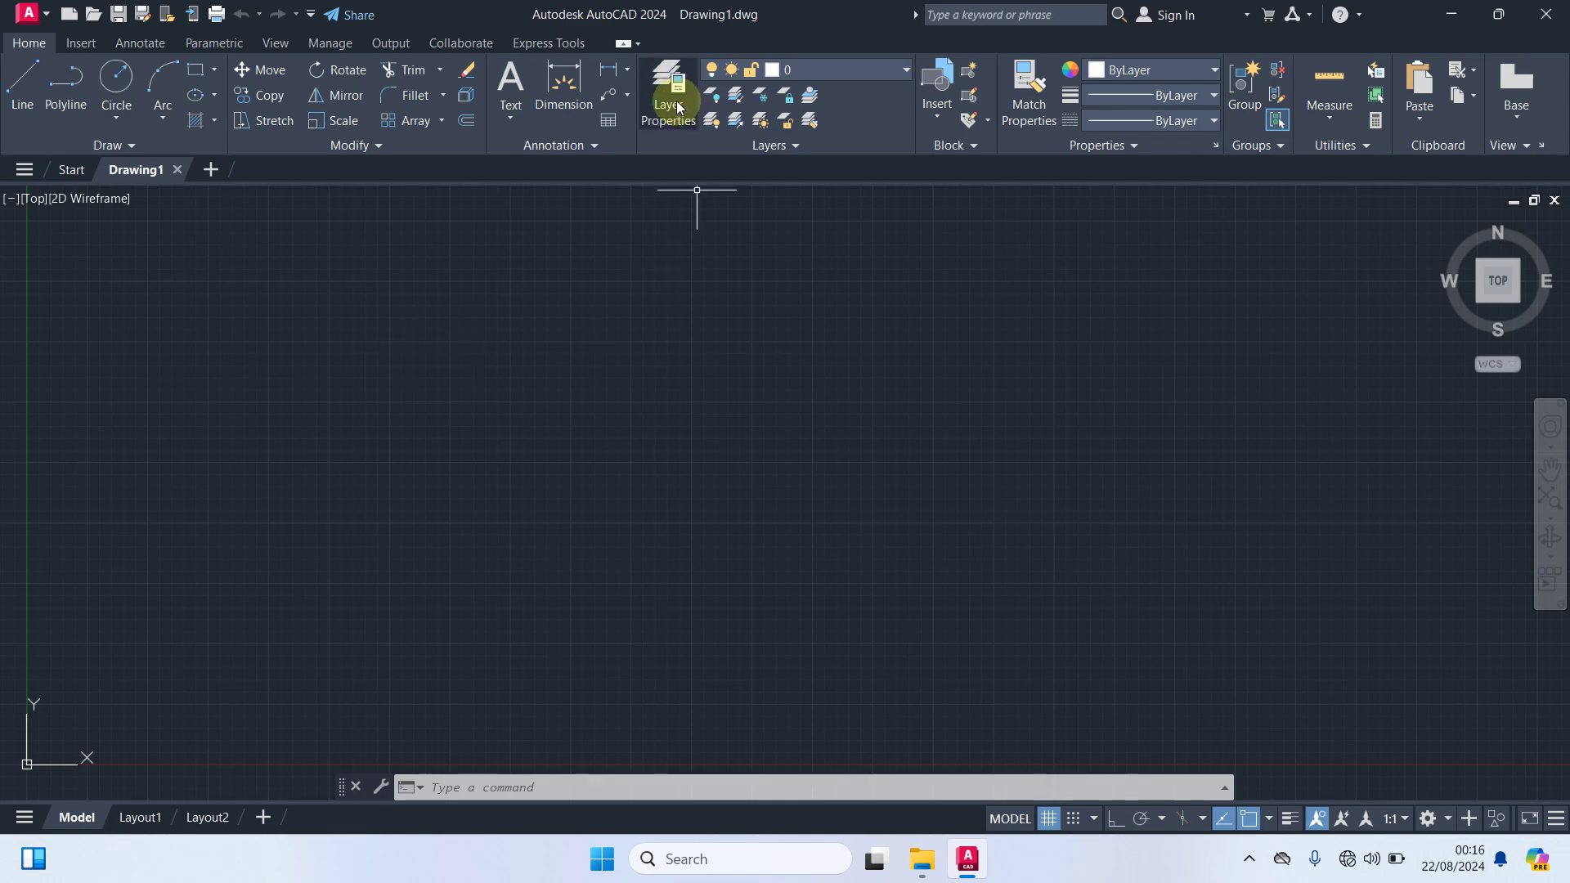
{"action": "left_click", "coordinate": [778, 413]}
{"action": "type", "text": "LA"}
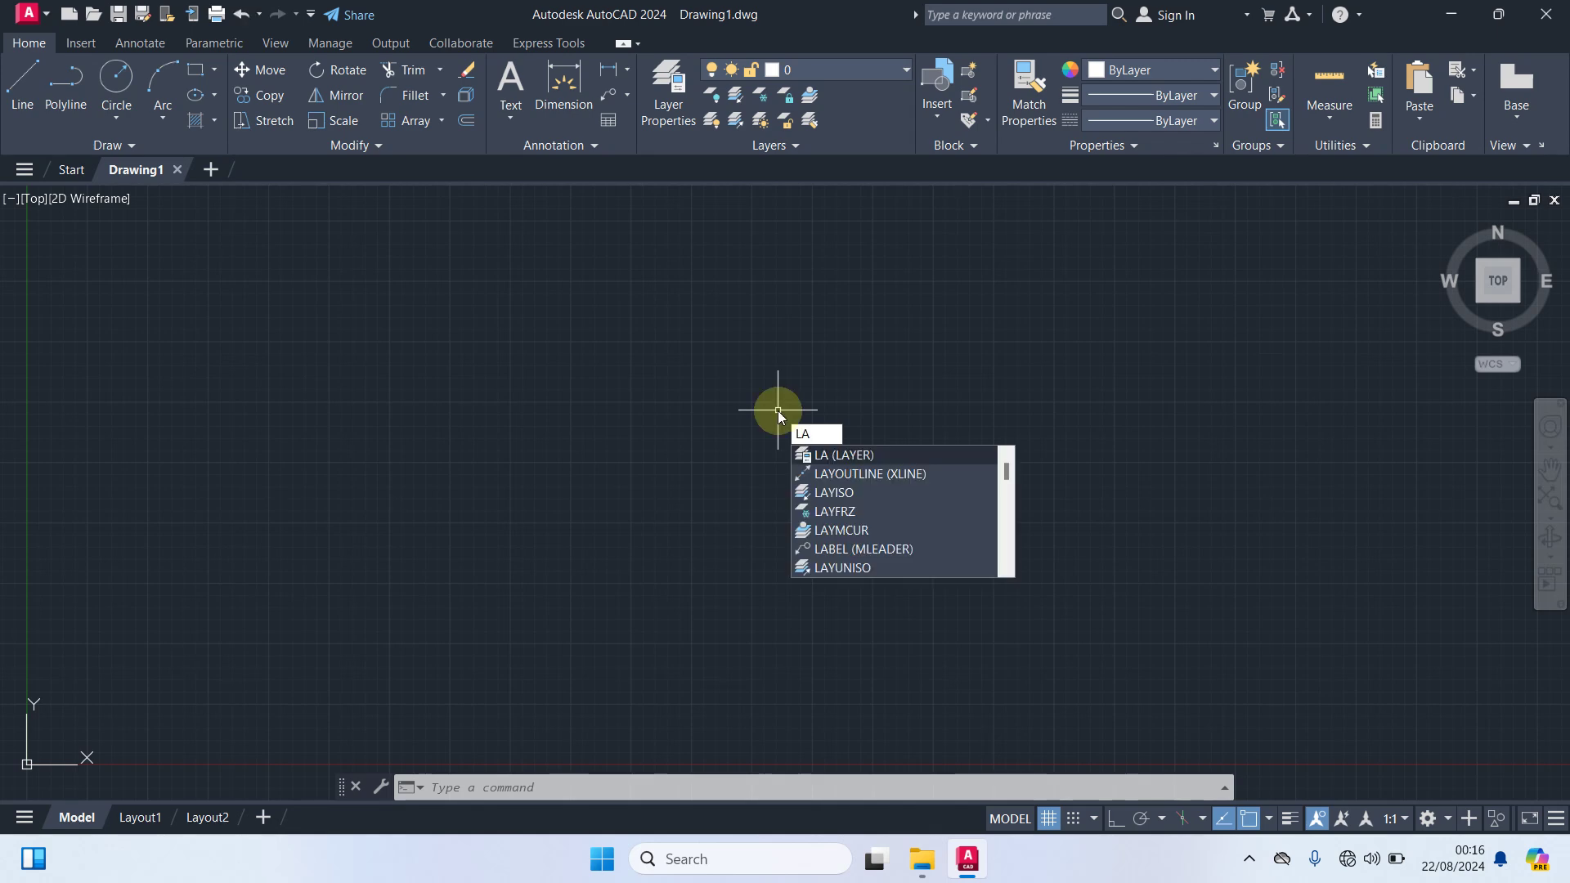
{"action": "key", "text": "Return"}
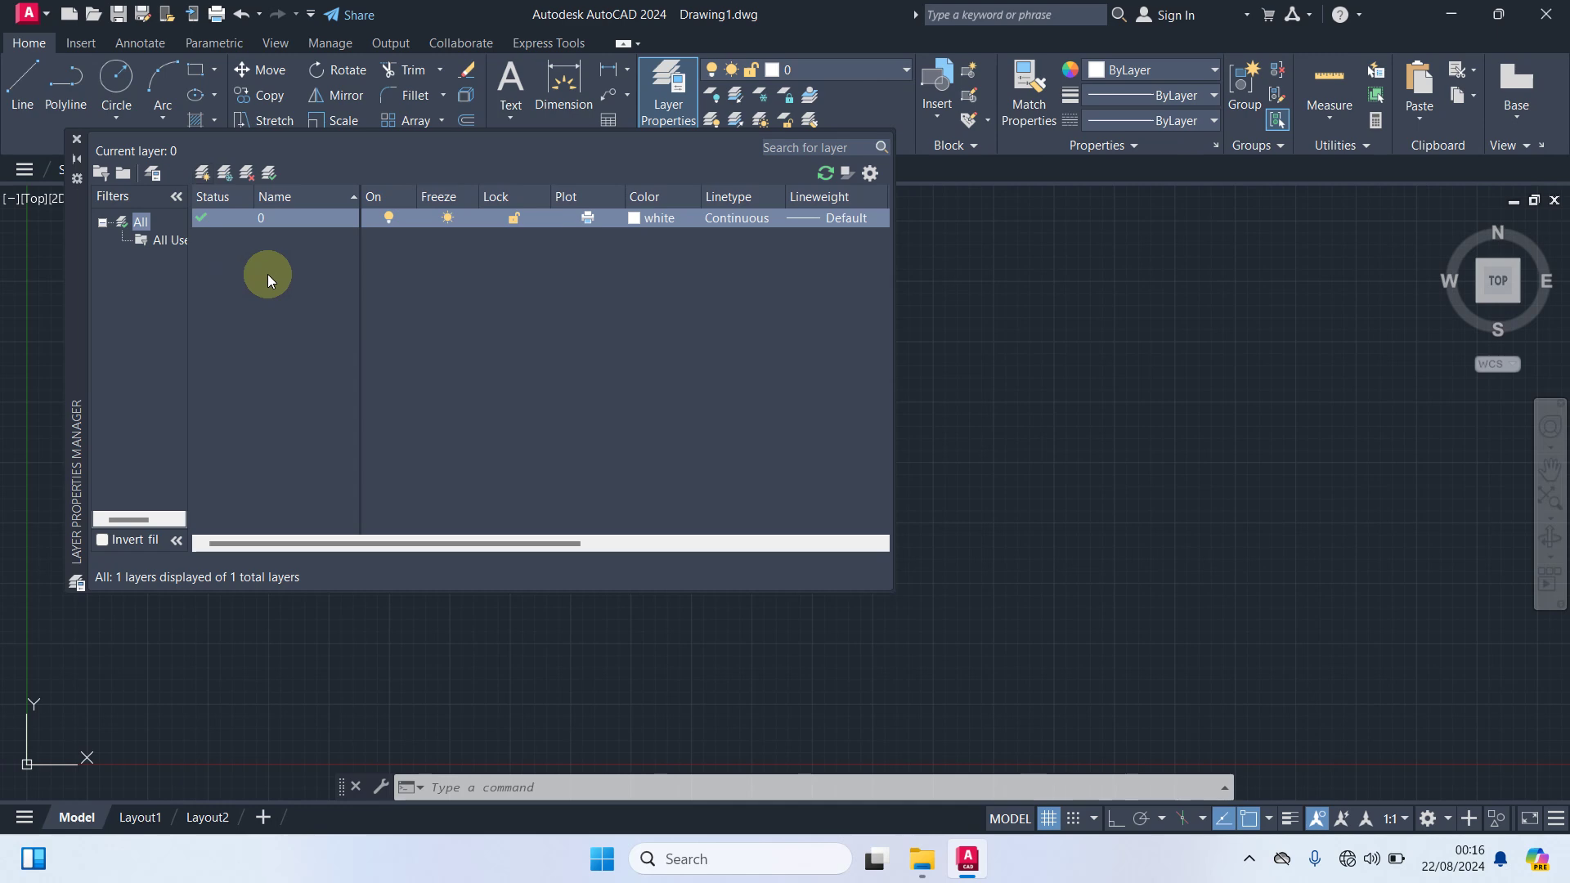
Step: Create a new layer named Garis As
{"action": "right_click", "coordinate": [222, 239]}
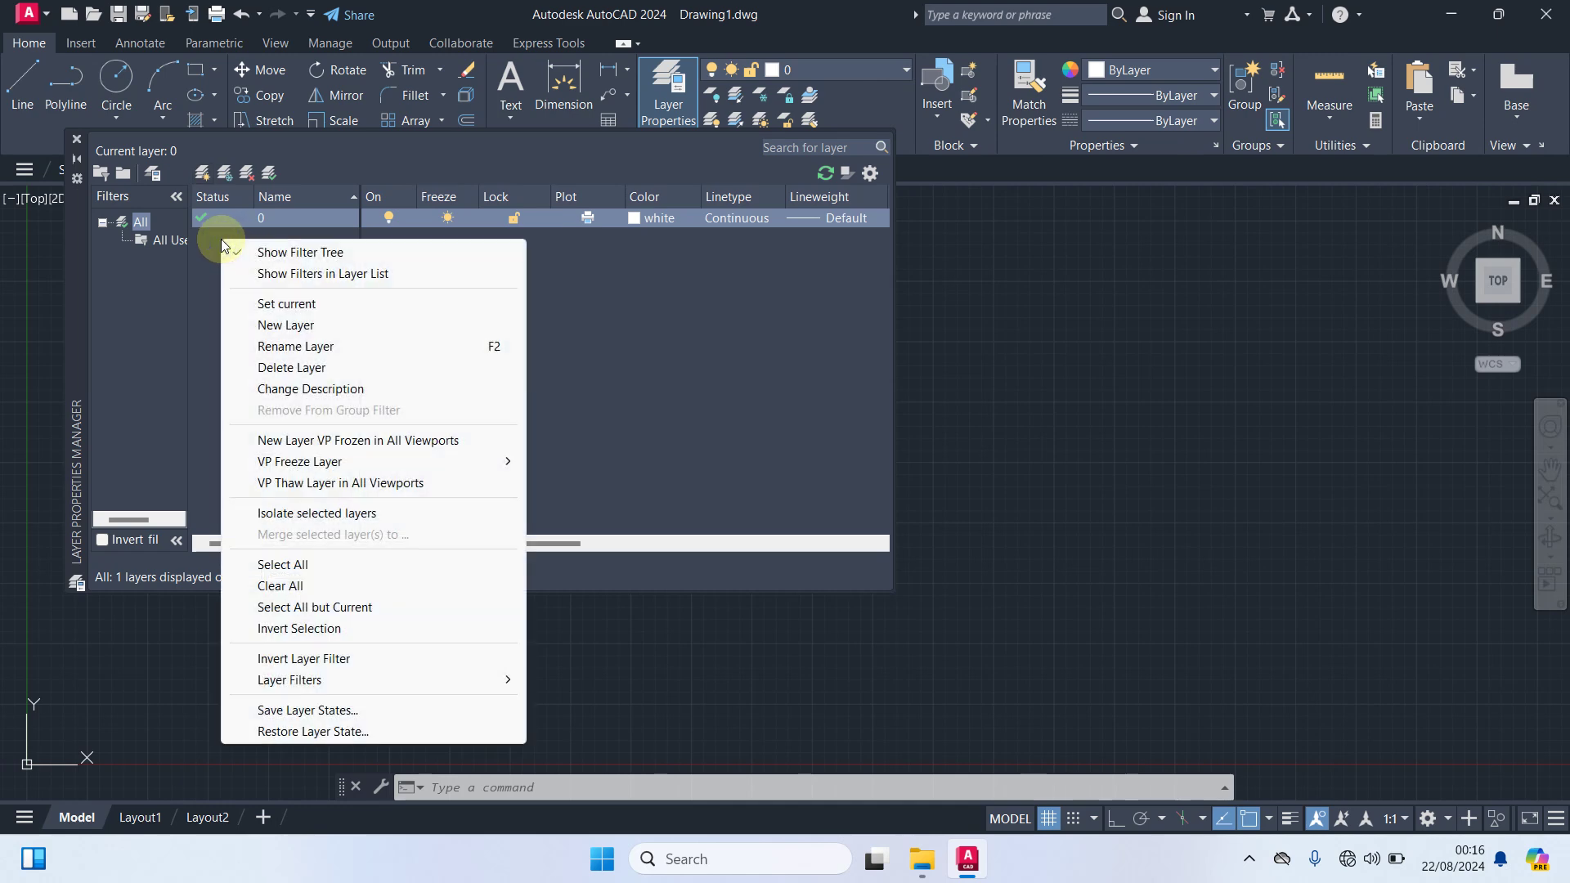
{"action": "left_click", "coordinate": [299, 325]}
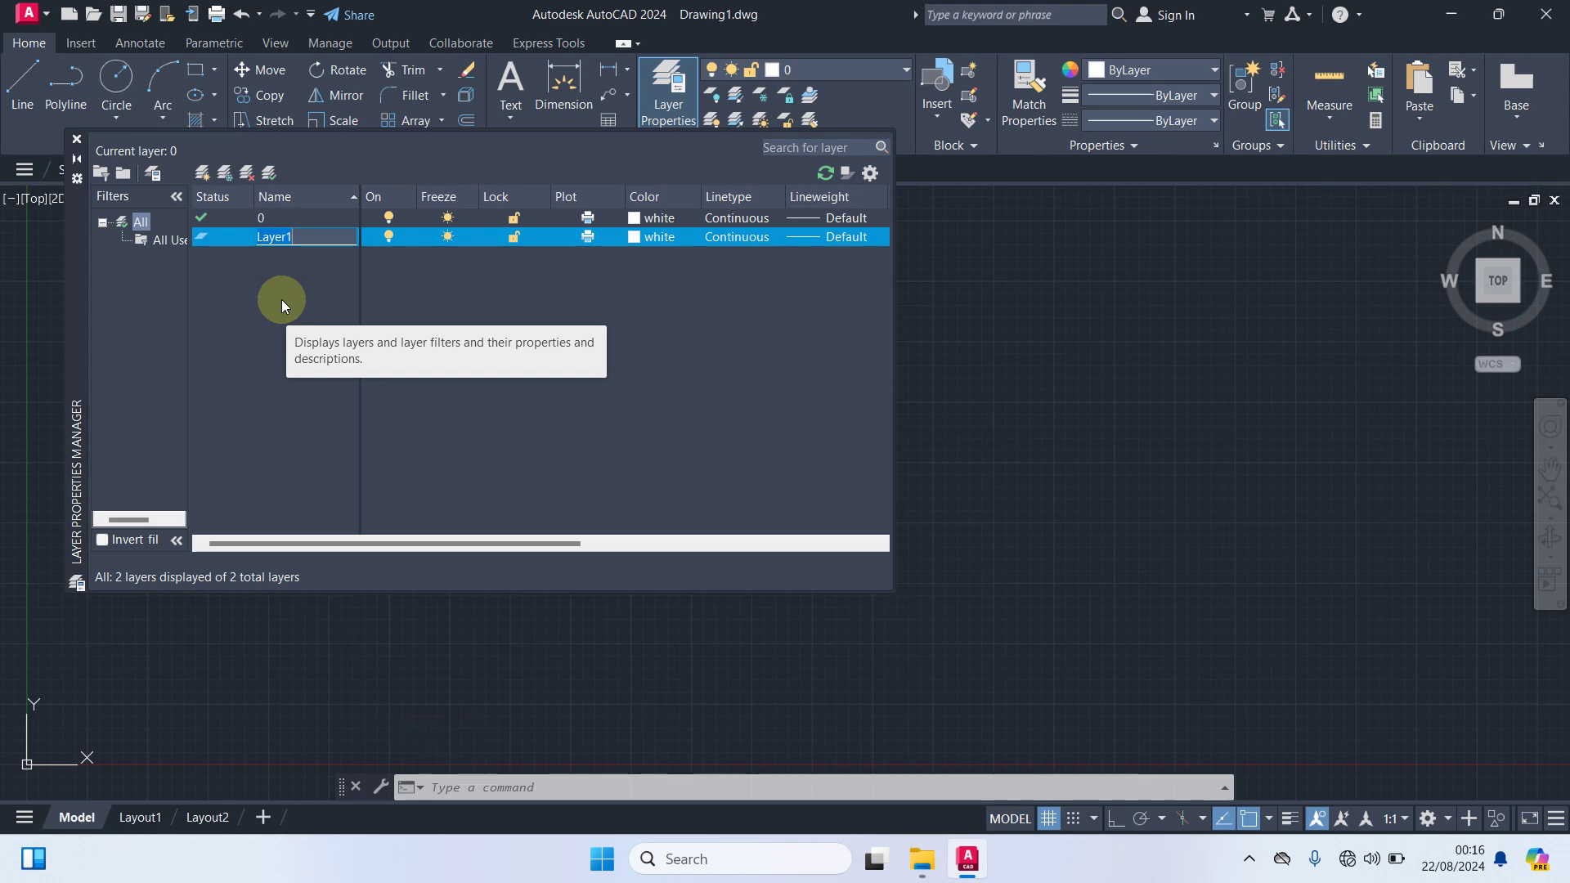
{"action": "type", "text": "Garis As"}
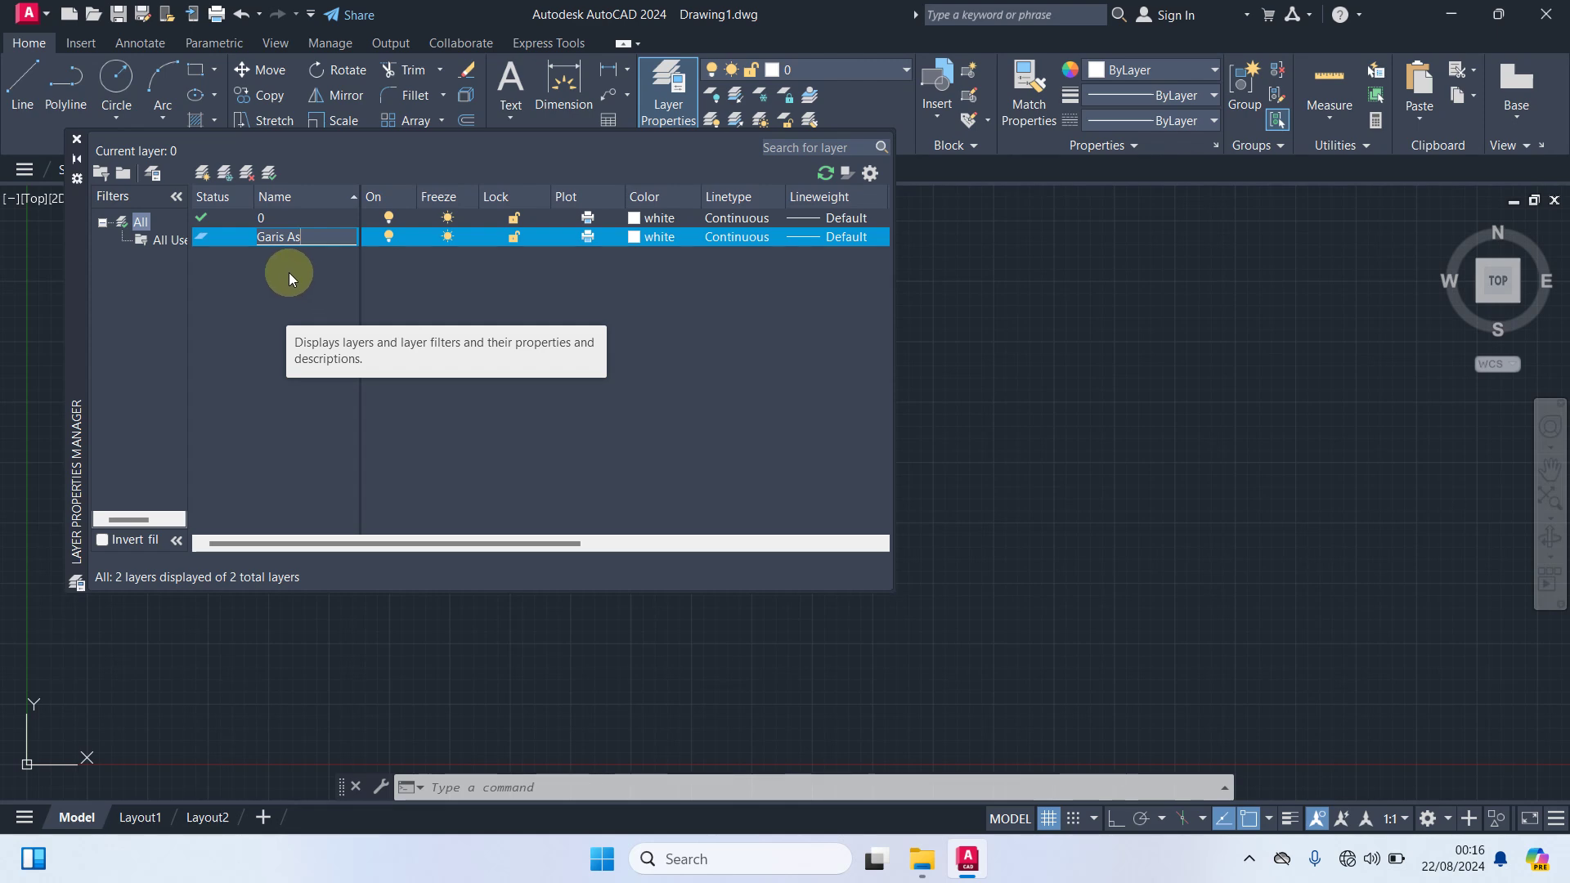
{"action": "key", "text": "Return"}
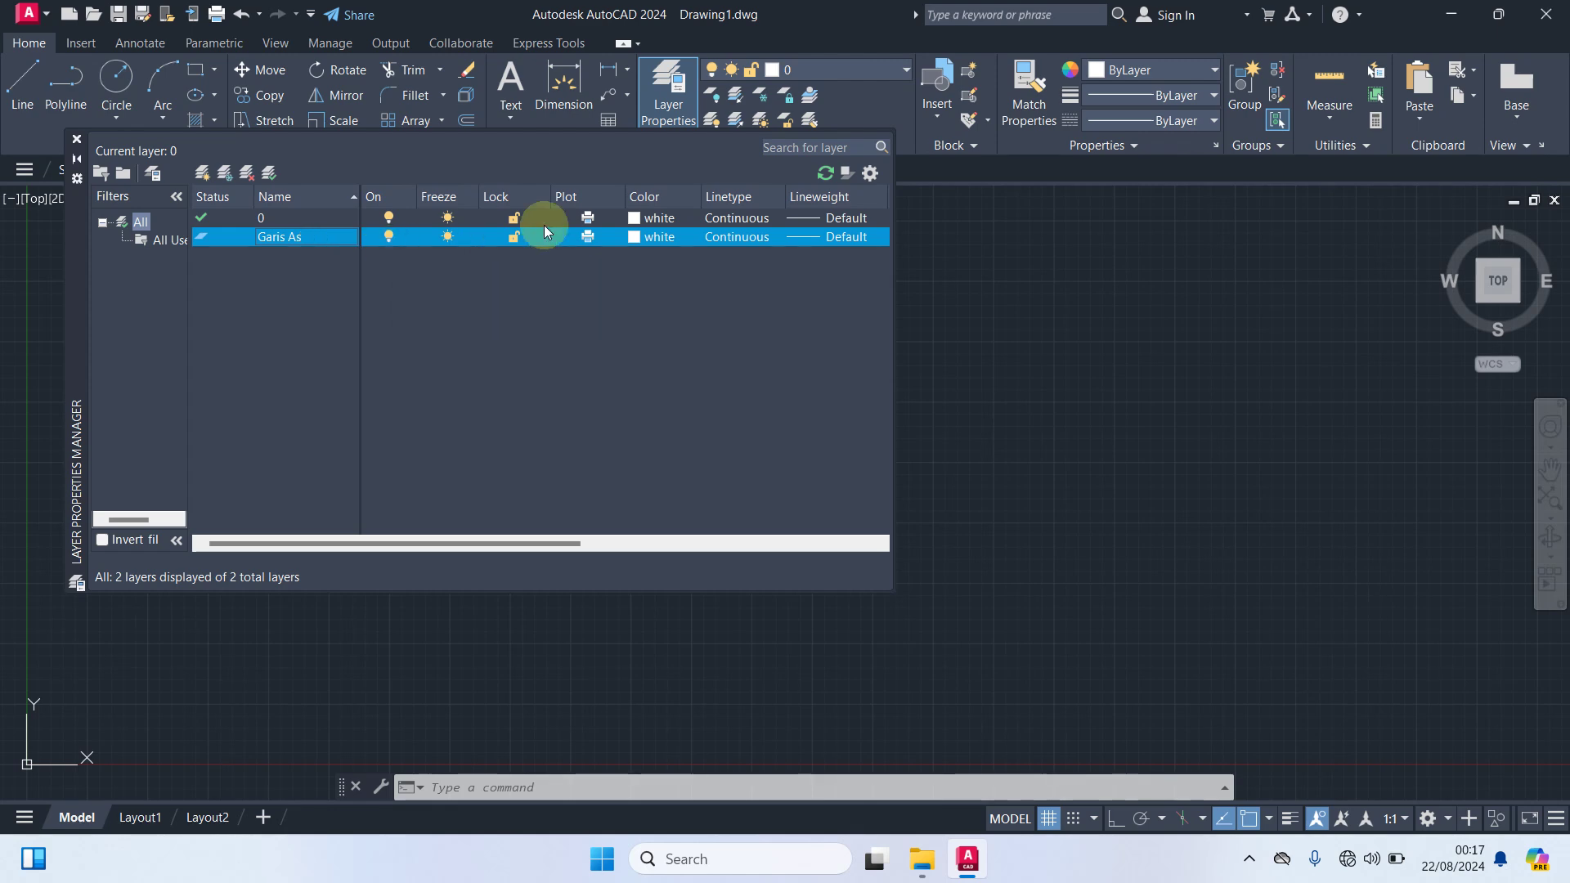
Step: Set the Garis As layer's color to red
{"action": "left_click", "coordinate": [631, 241]}
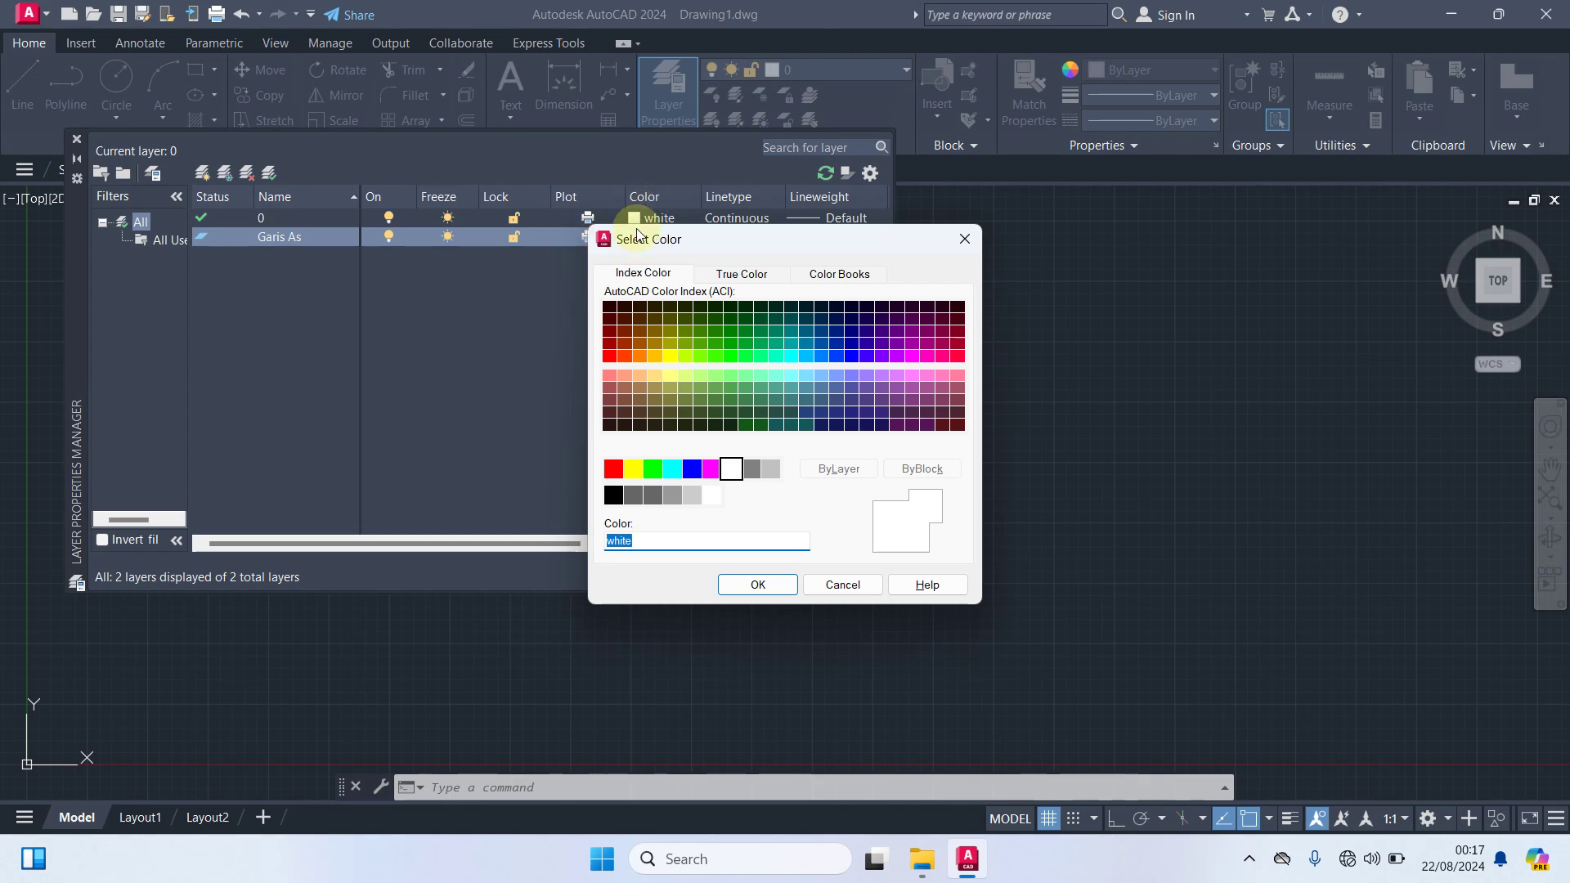
{"action": "left_click_drag", "start_coordinate": [637, 235], "coordinate": [588, 276]}
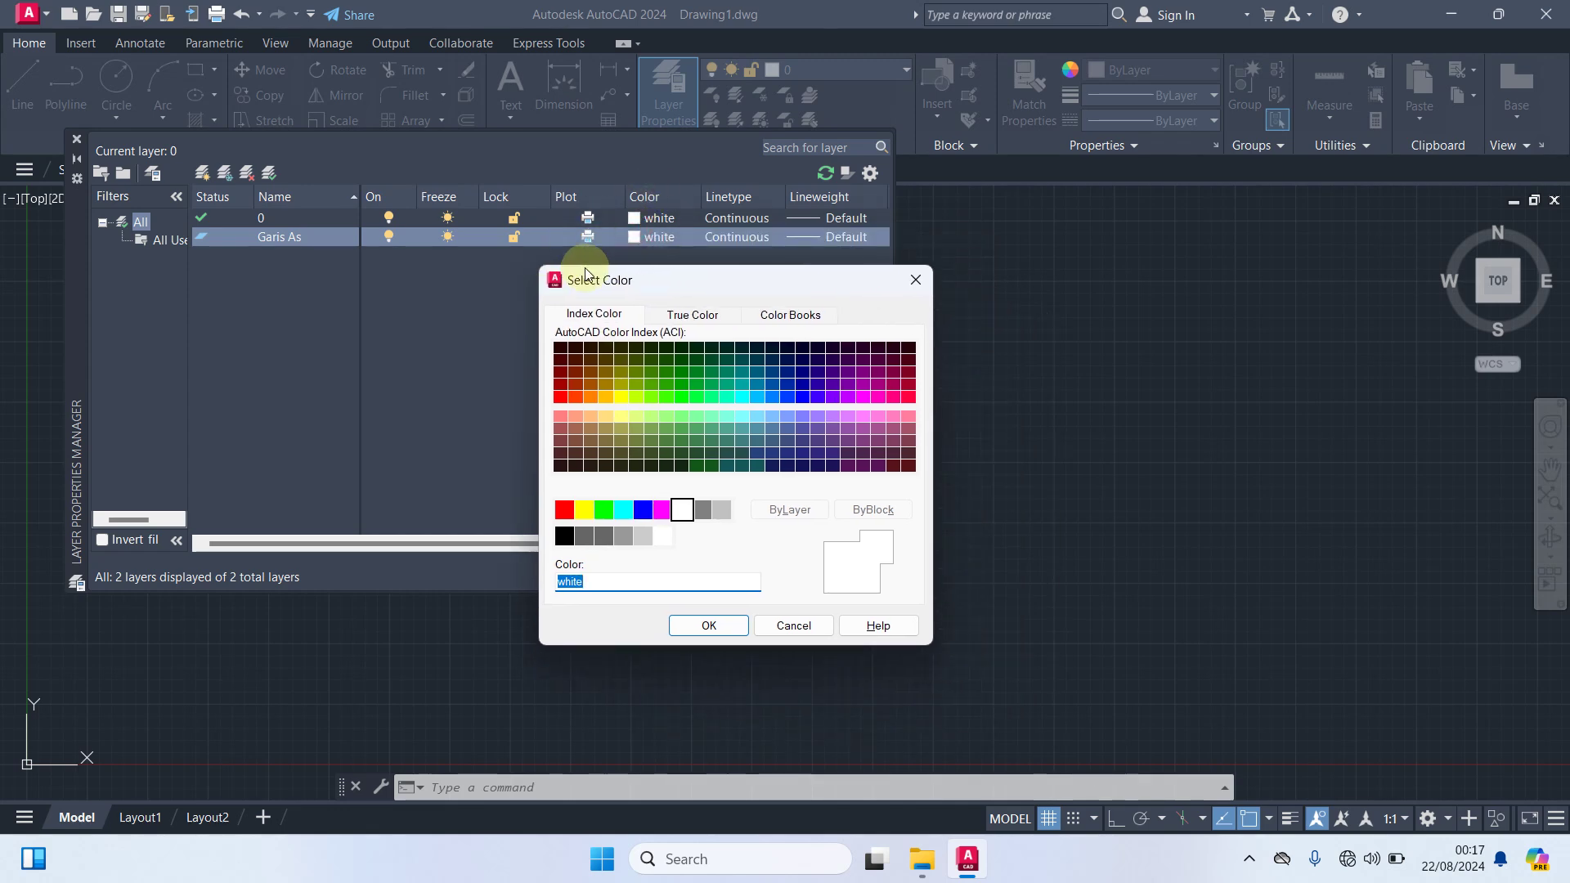
{"action": "left_click", "coordinate": [564, 511]}
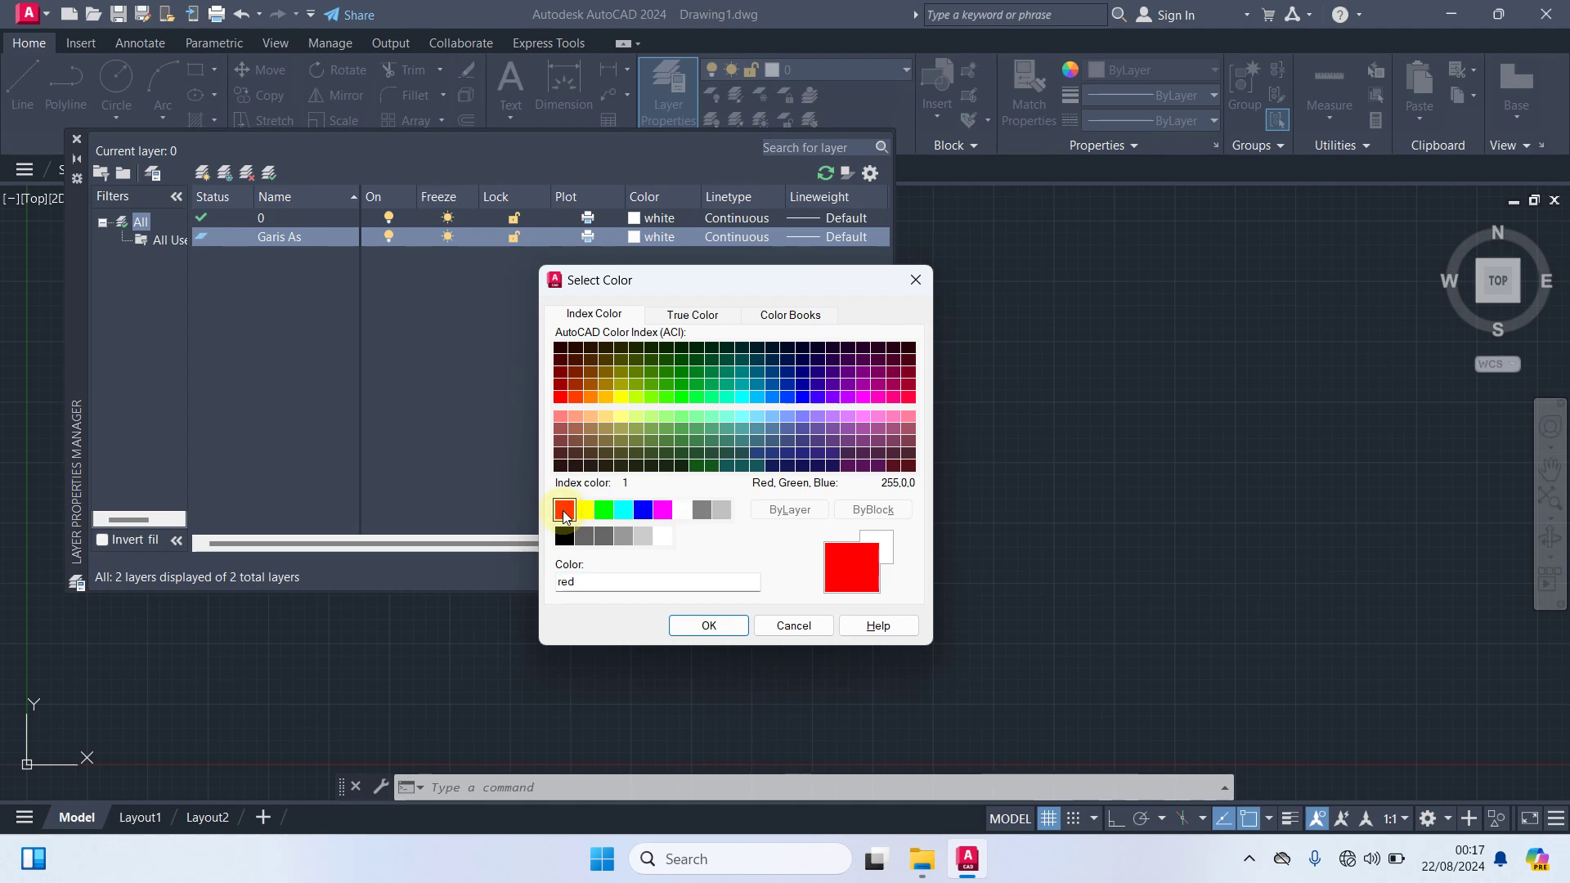
{"action": "left_click", "coordinate": [709, 626]}
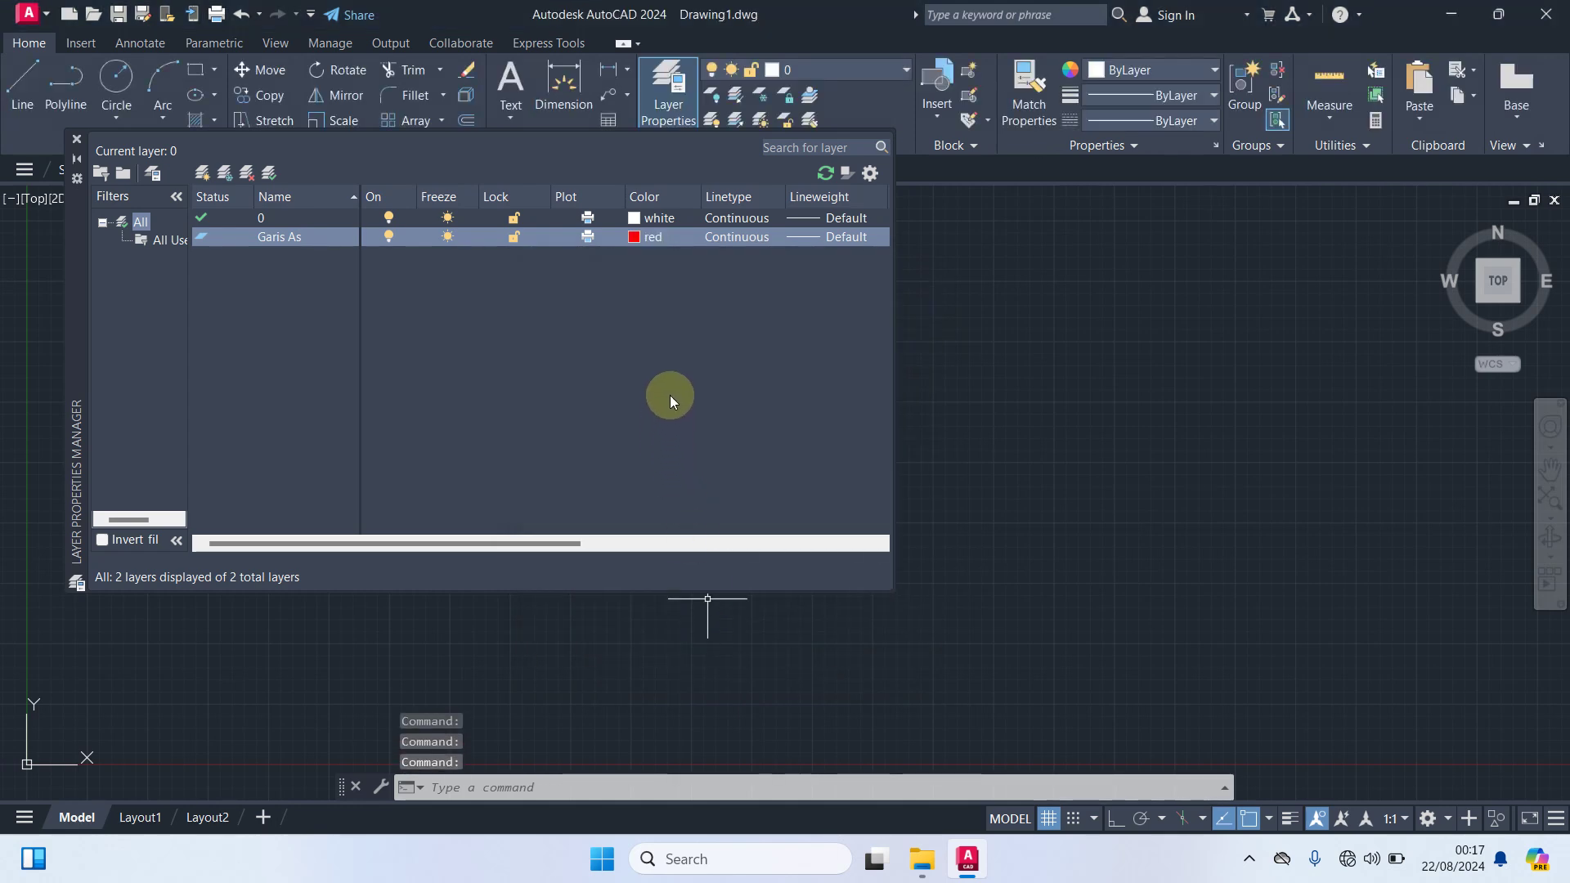
Step: Load the ACAD_ISO02W100 ISO dash linetype from acad.lin and assign it to the Garis As layer
{"action": "left_click", "coordinate": [728, 237]}
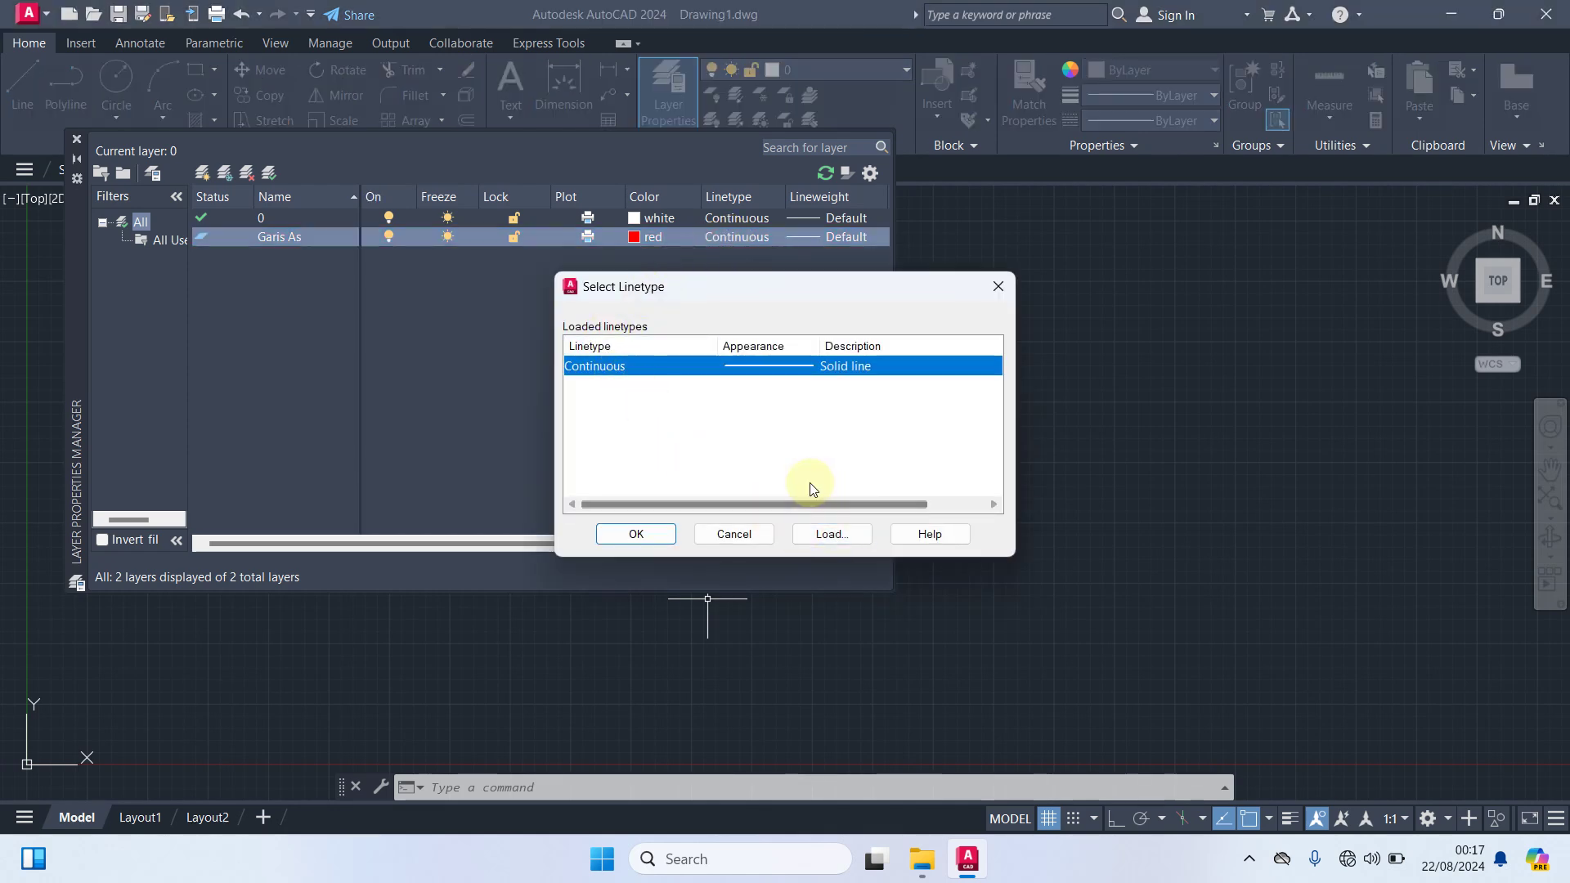
{"action": "left_click", "coordinate": [830, 533]}
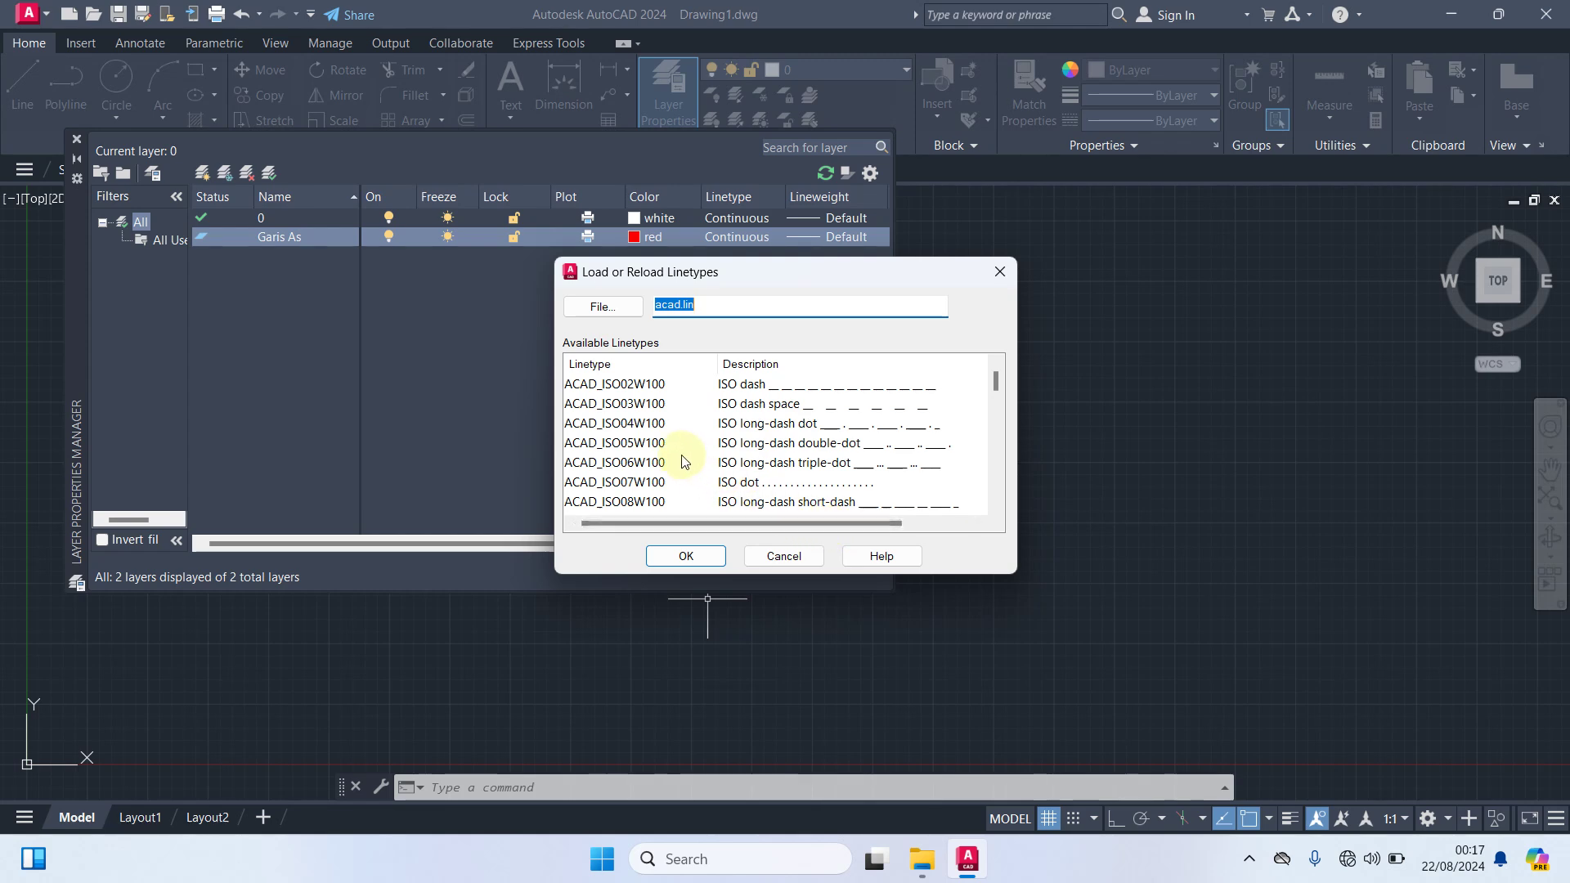
{"action": "left_click", "coordinate": [628, 385]}
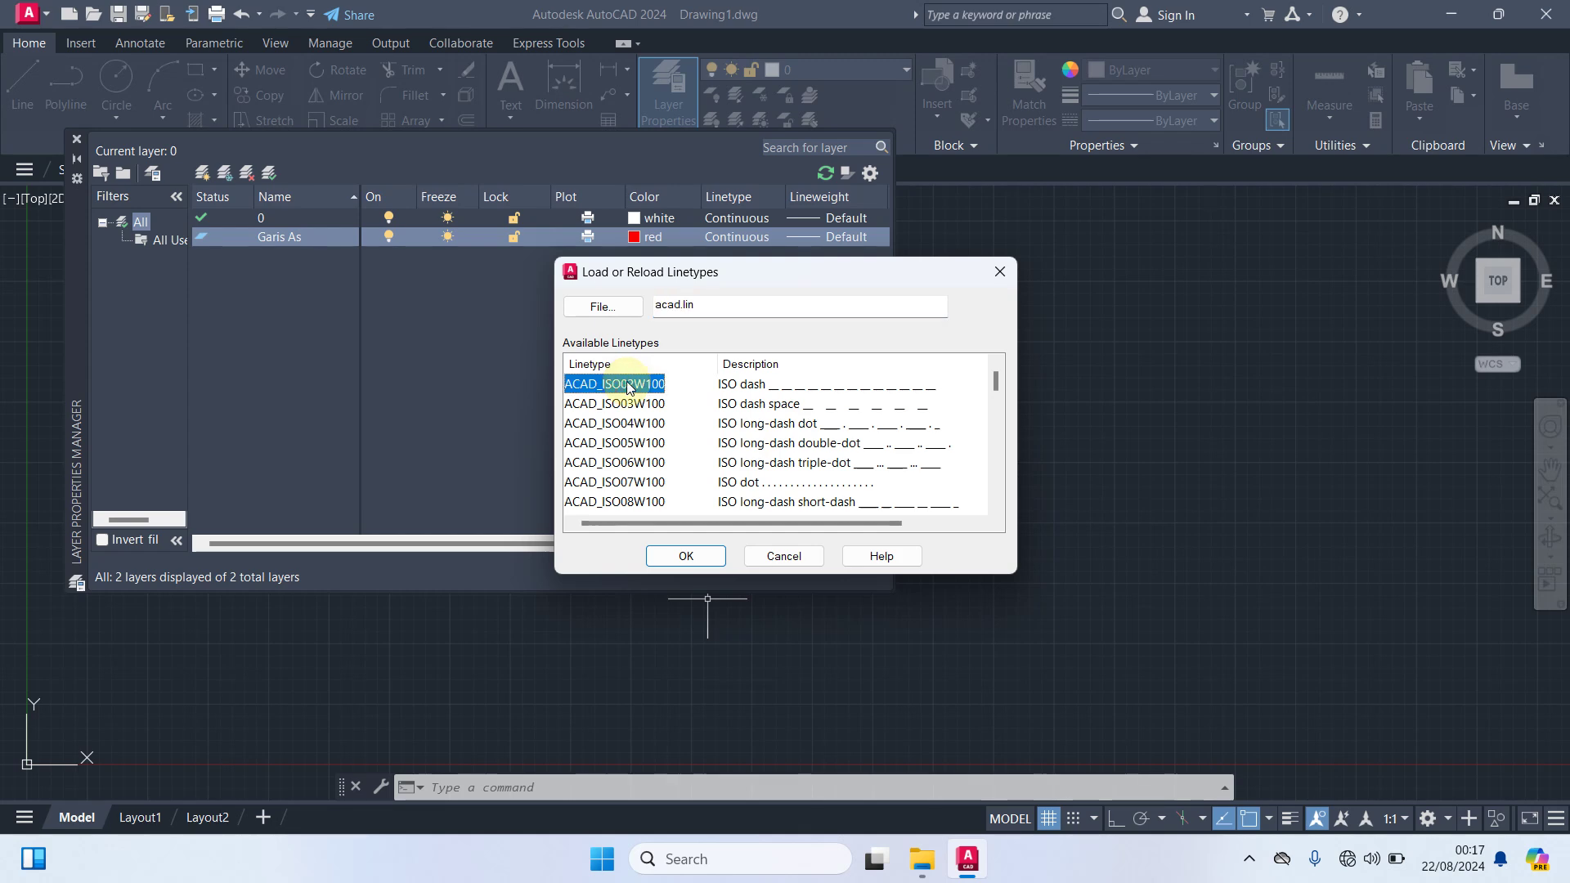
{"action": "left_click", "coordinate": [688, 556]}
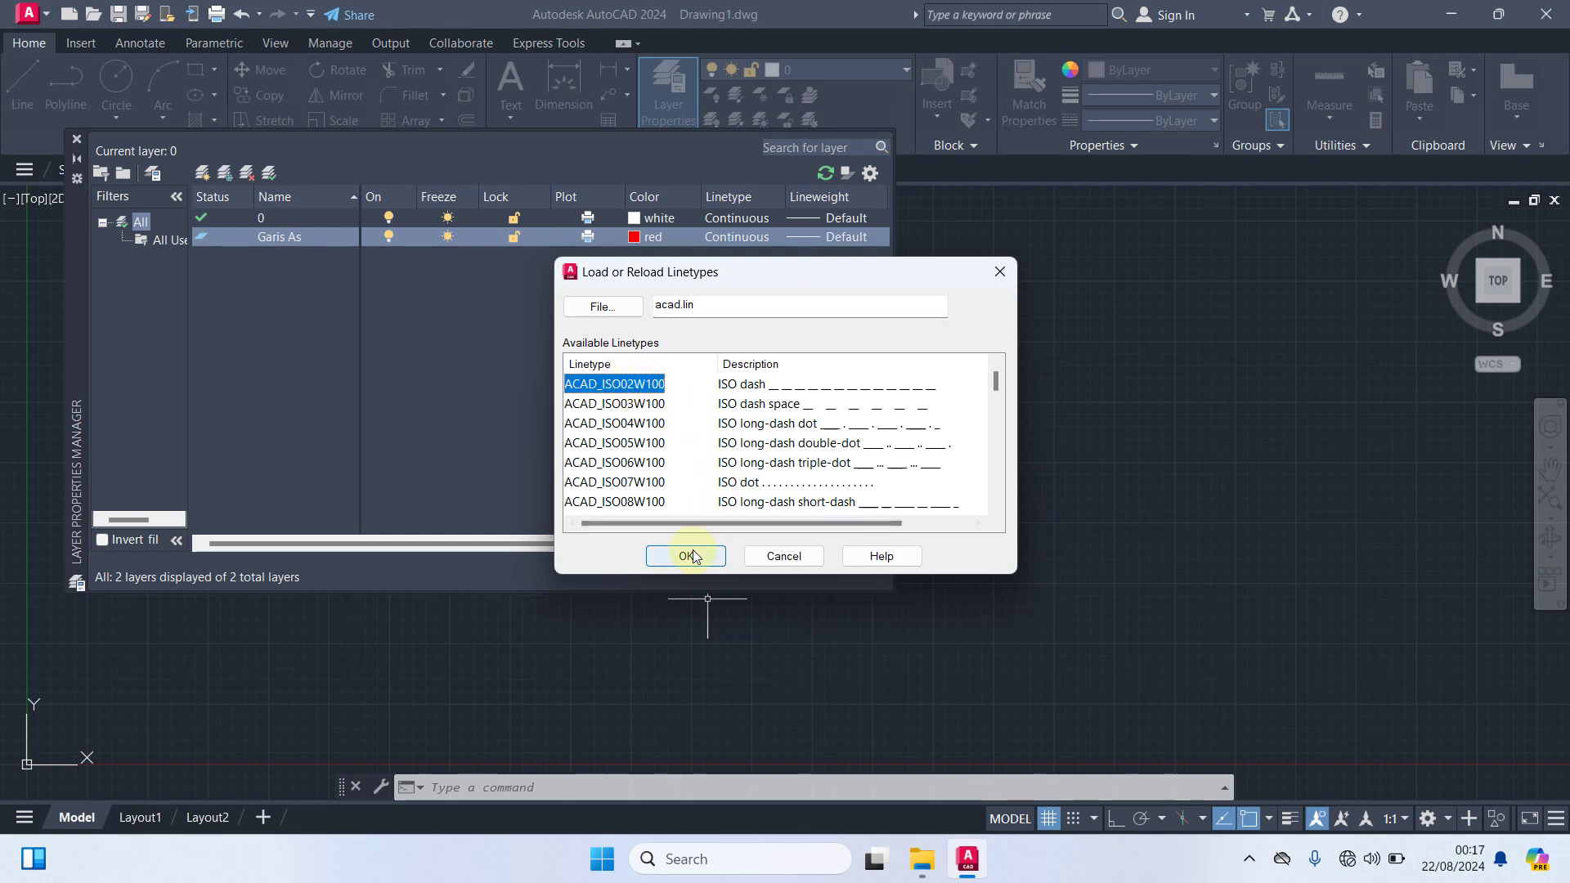
{"action": "left_click", "coordinate": [690, 556]}
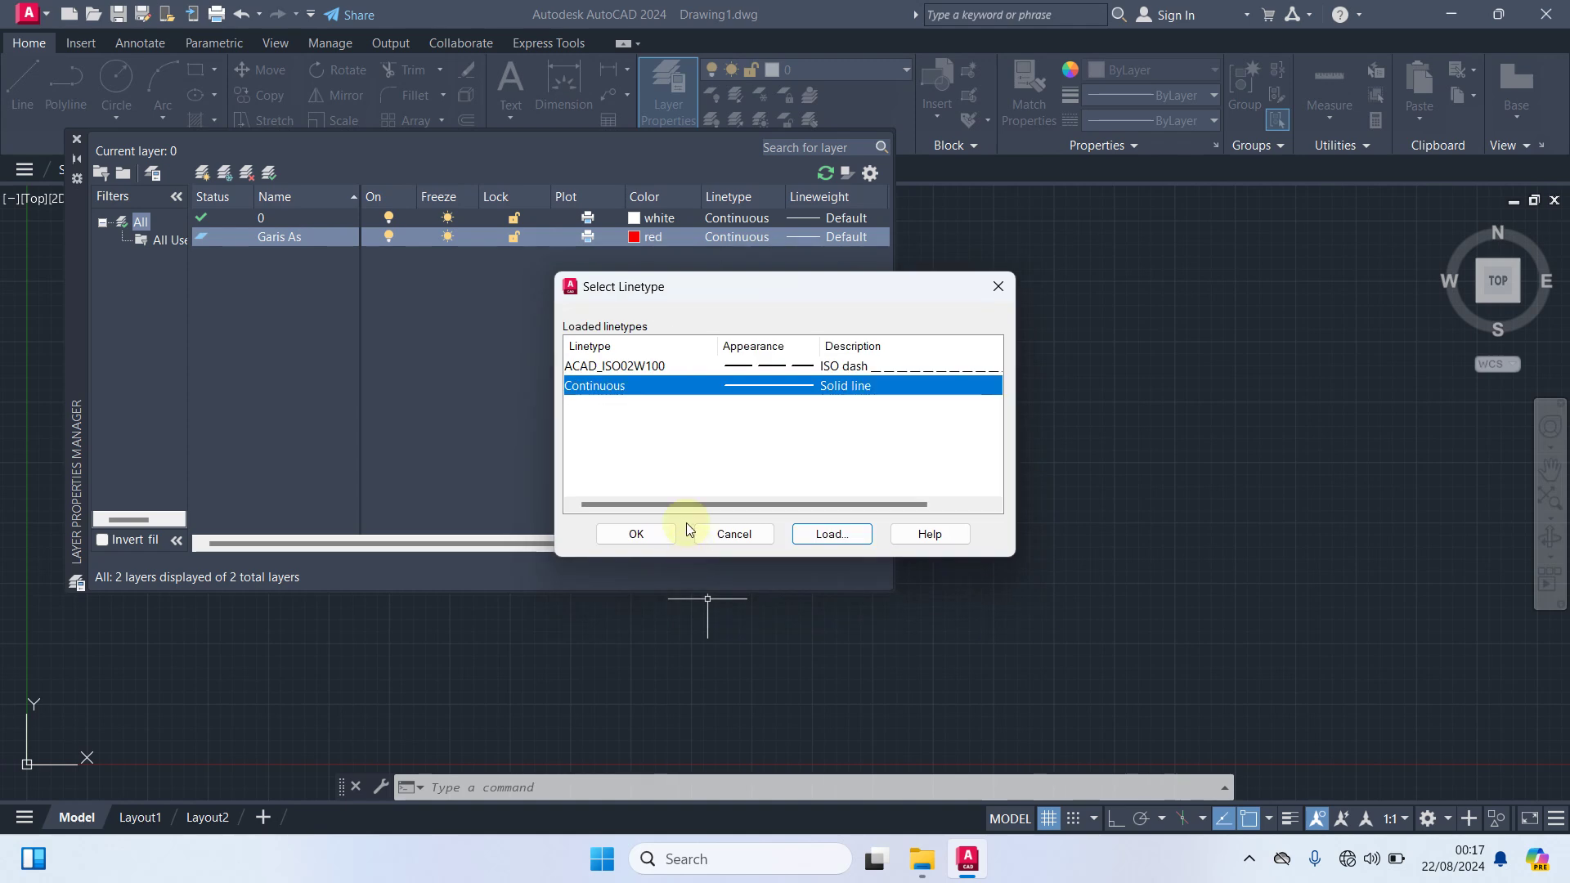
{"action": "left_click", "coordinate": [612, 367]}
{"action": "left_click", "coordinate": [610, 541]}
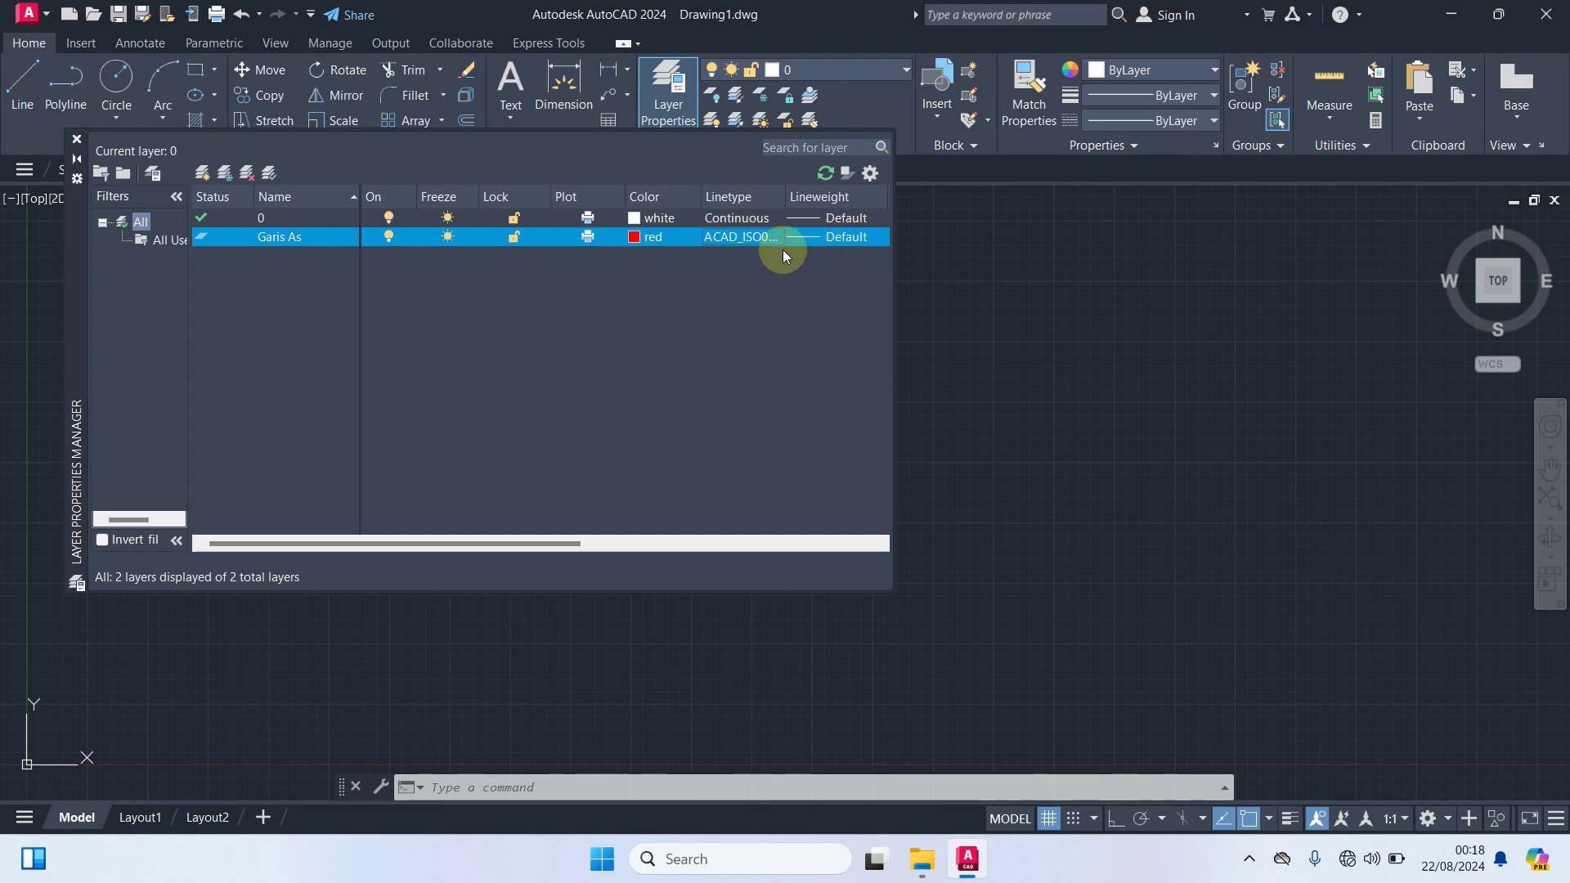
Step: Create another layer named Dimensi
{"action": "right_click", "coordinate": [224, 258]}
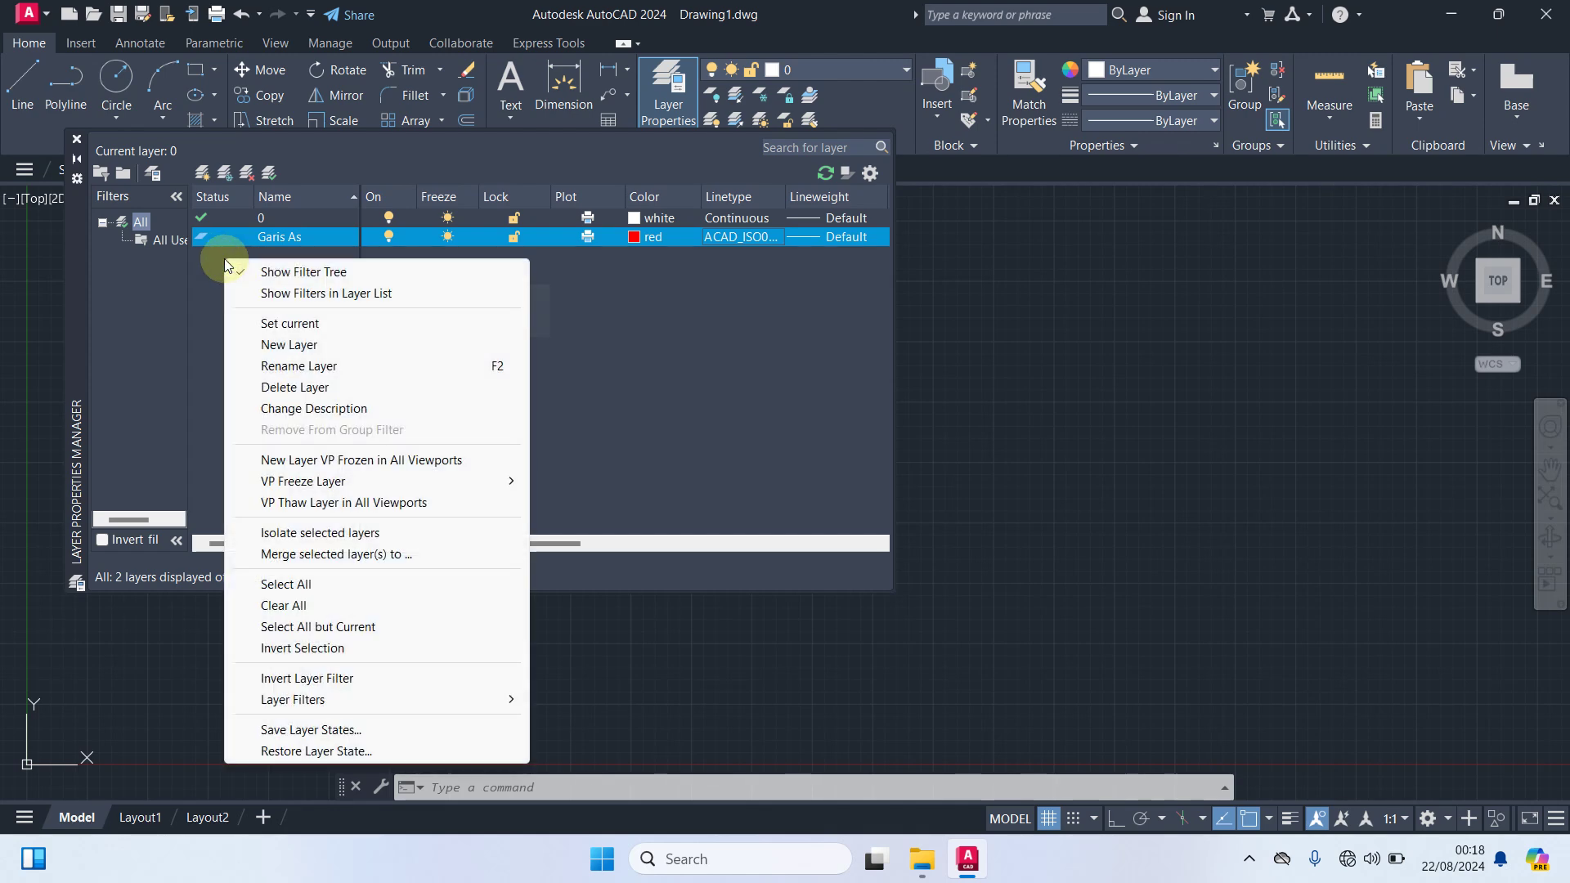
{"action": "left_click", "coordinate": [290, 344]}
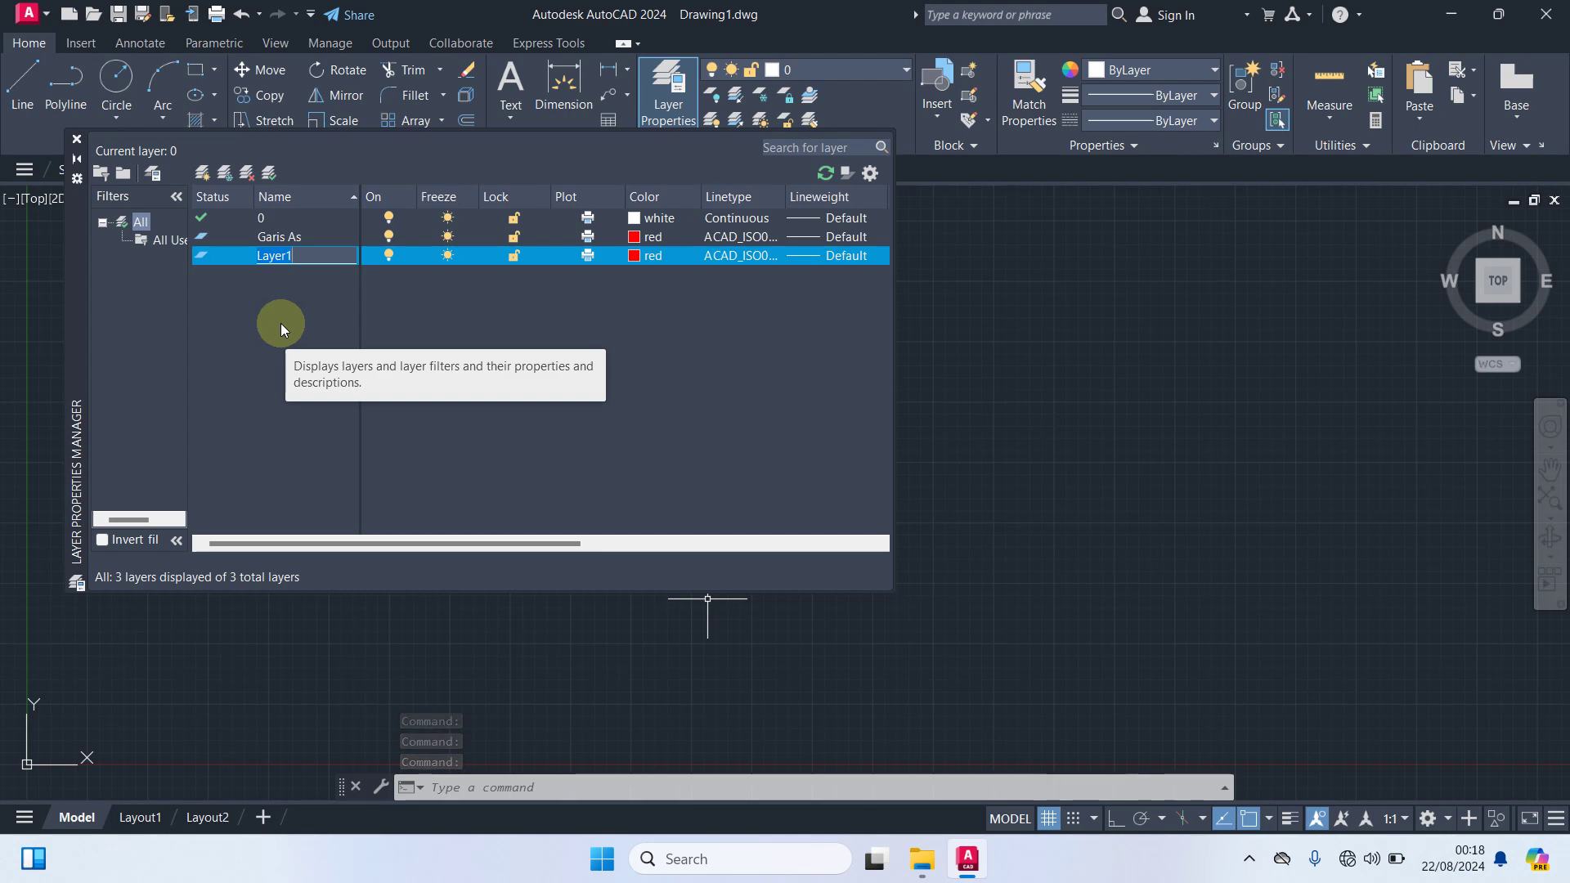
{"action": "type", "text": "D"}
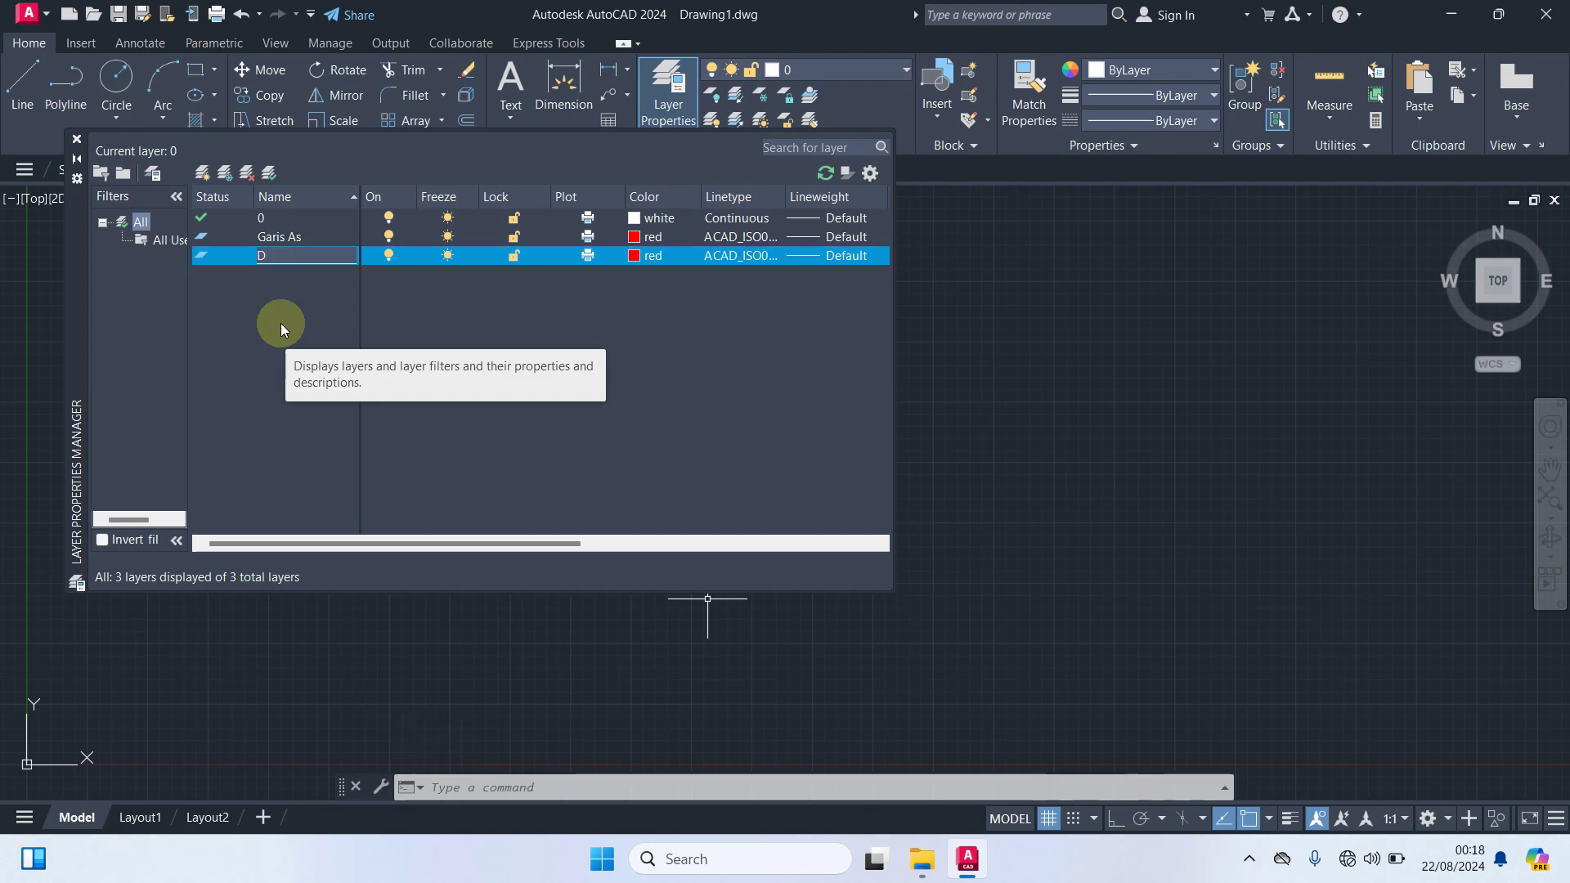
{"action": "type", "text": "imensi"}
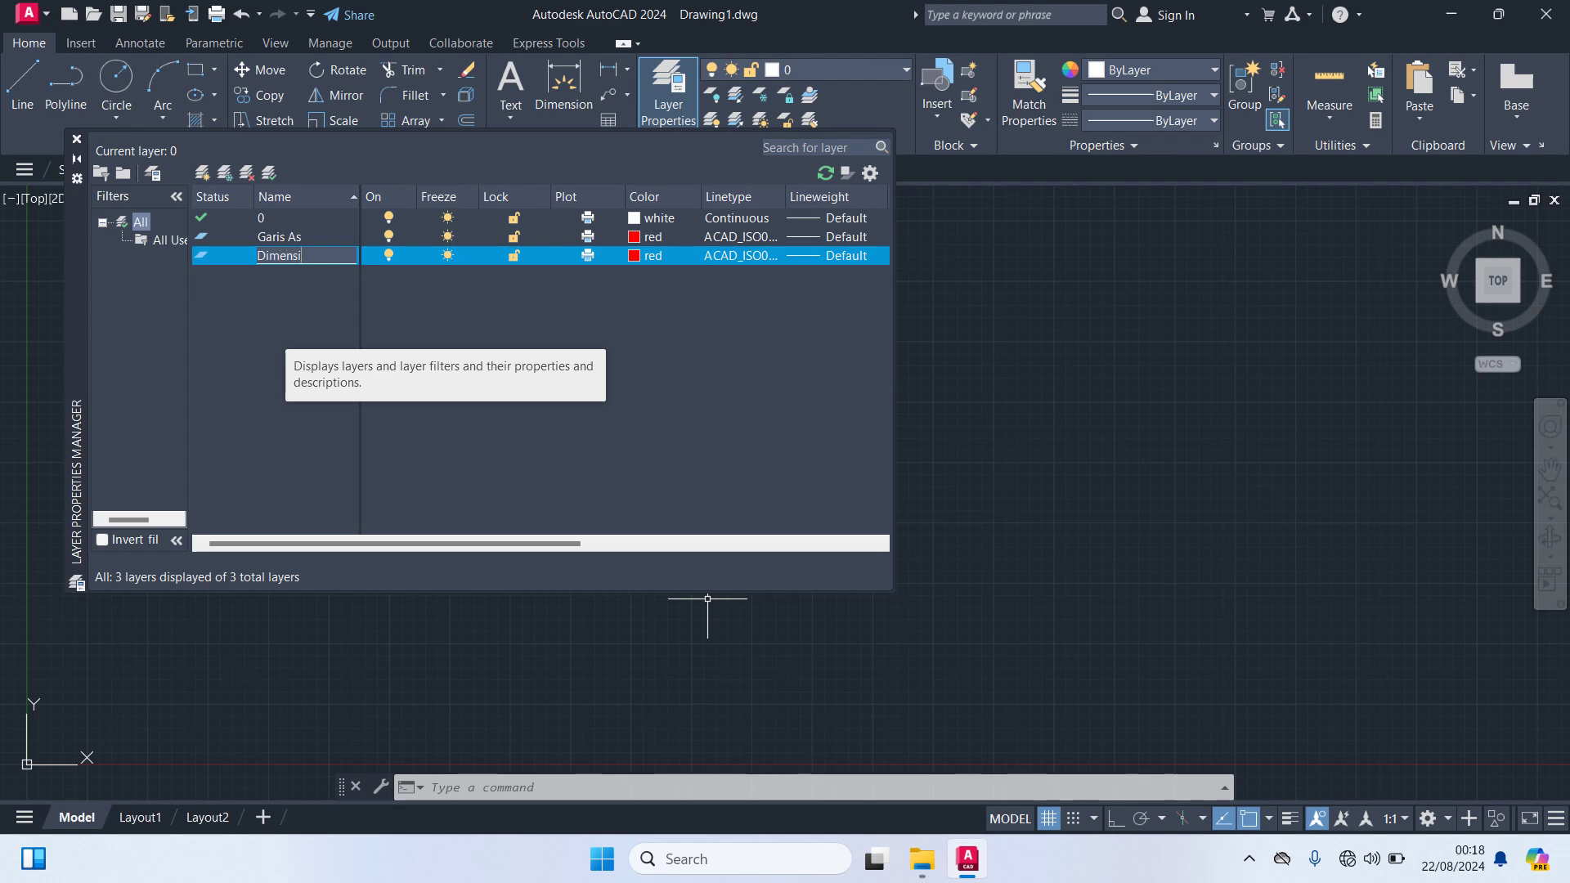
{"action": "key", "text": "Return"}
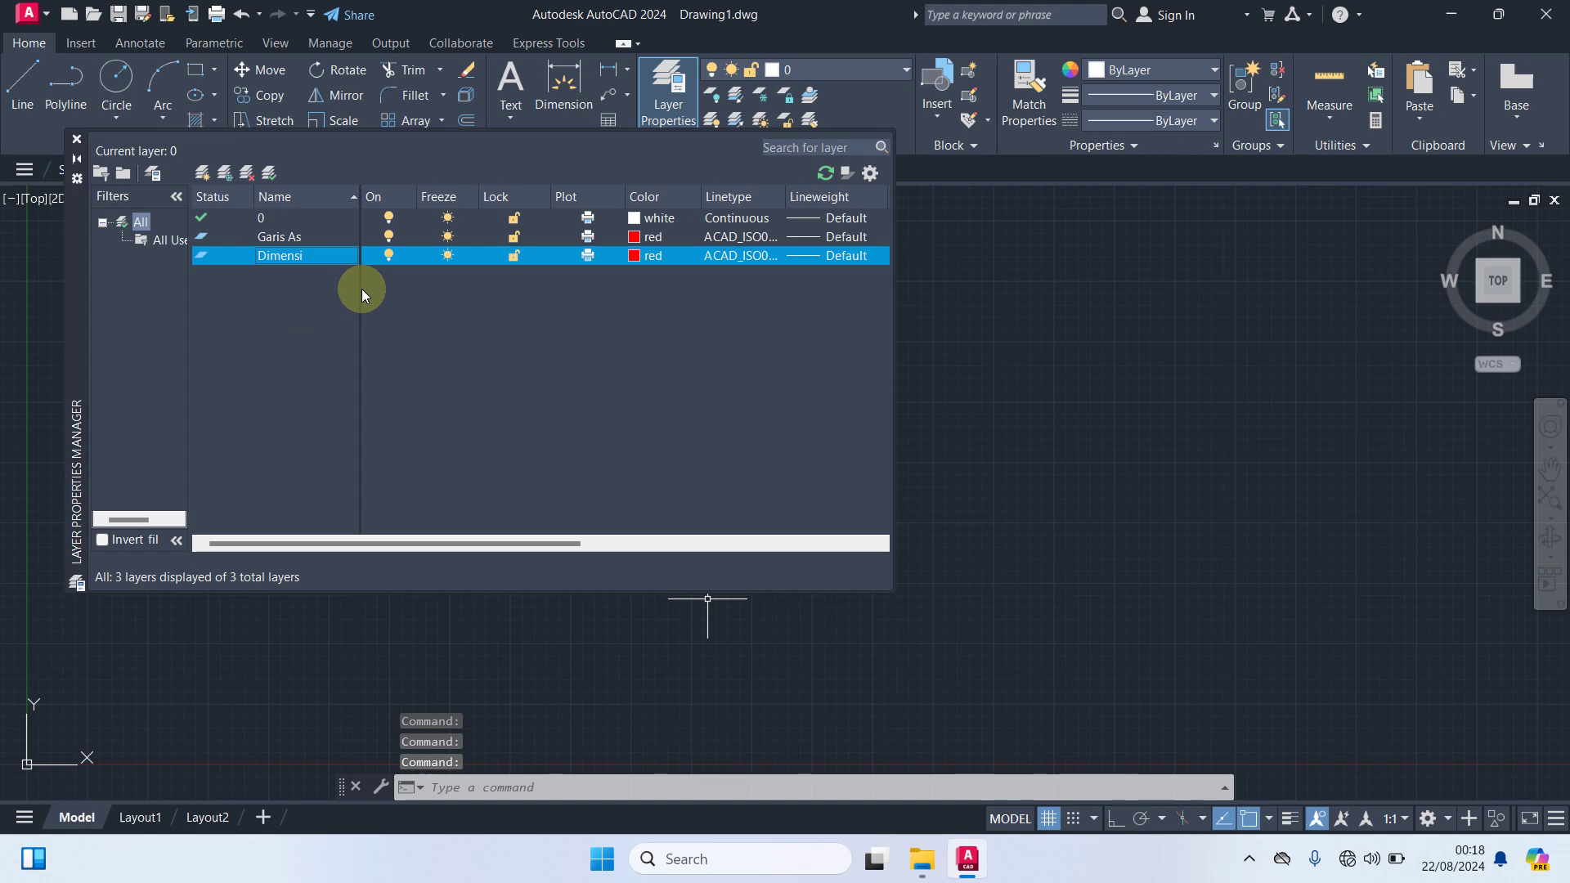
Step: Set the Dimensi layer's color to white and its linetype to Continuous
{"action": "left_click", "coordinate": [637, 258]}
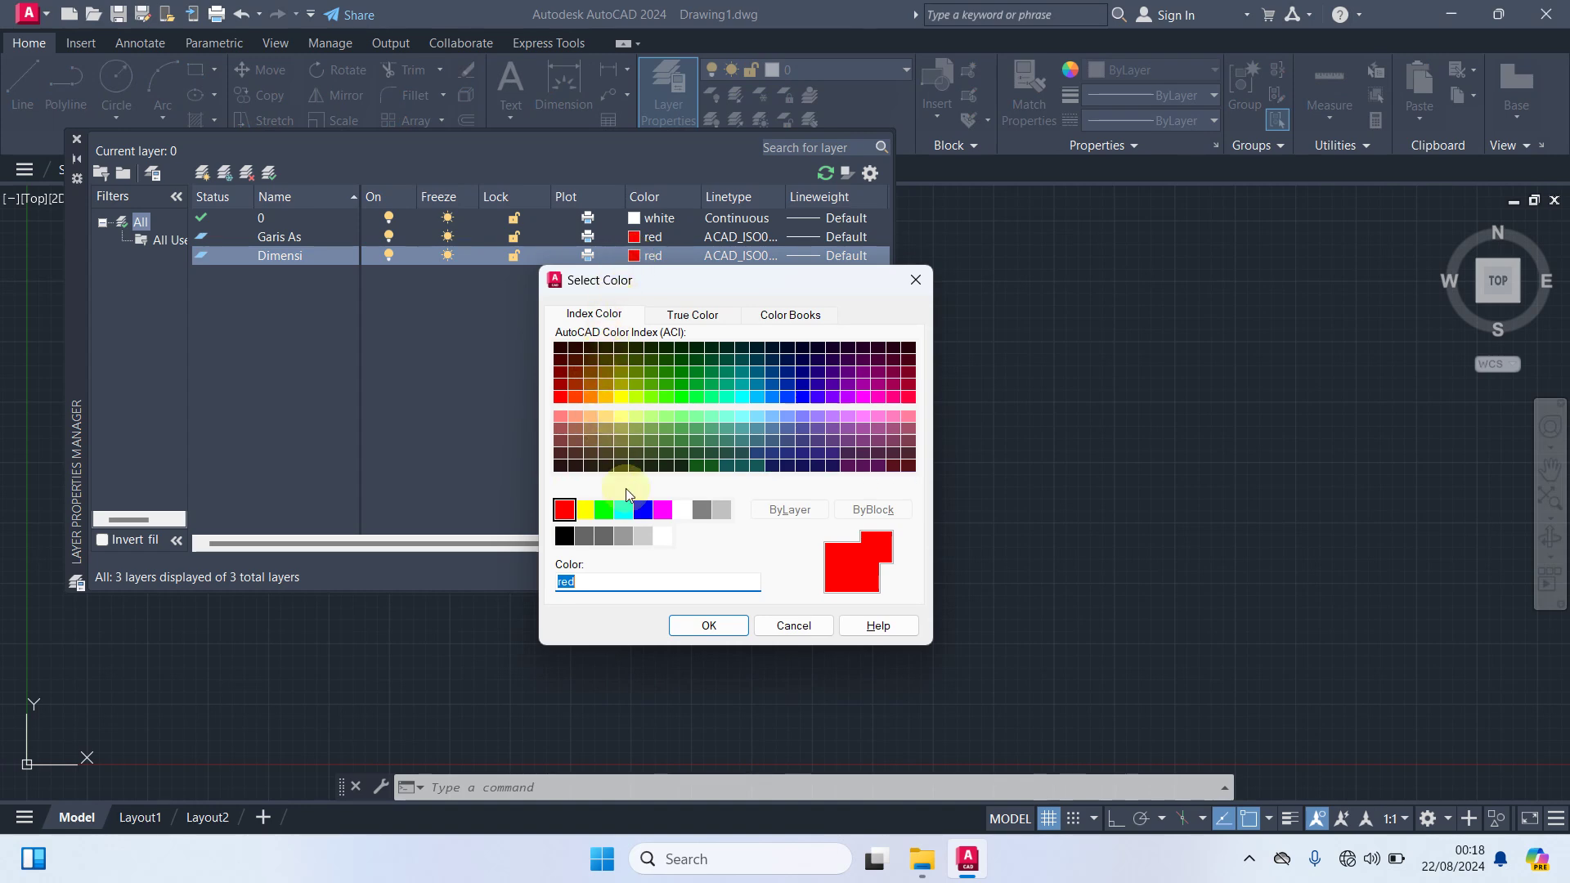
{"action": "left_click", "coordinate": [682, 512]}
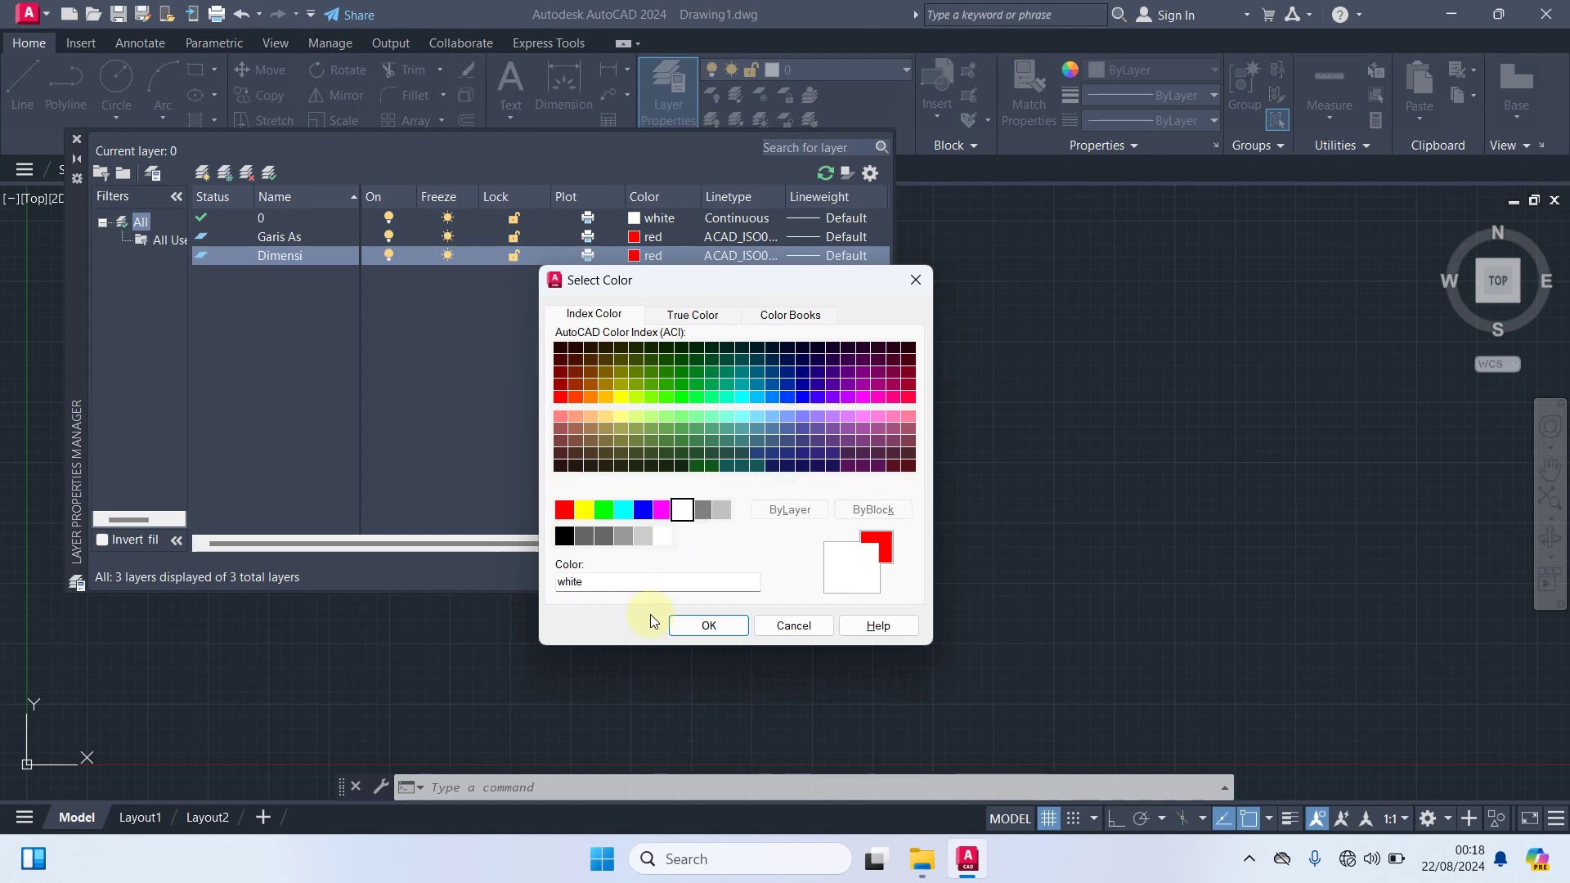
{"action": "left_click", "coordinate": [709, 626]}
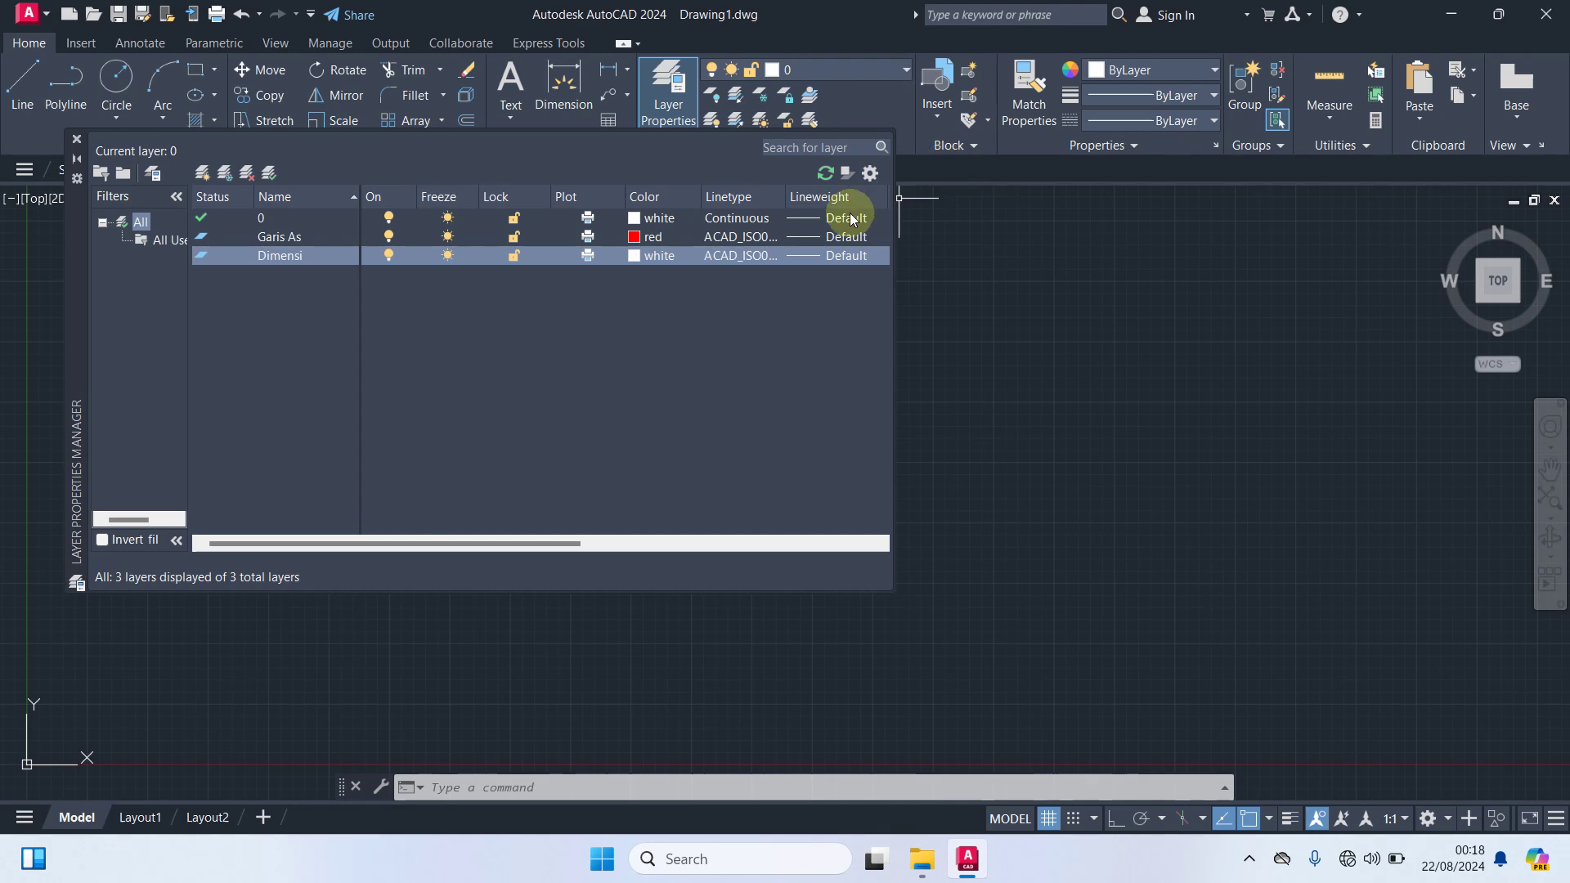
{"action": "left_click", "coordinate": [727, 259]}
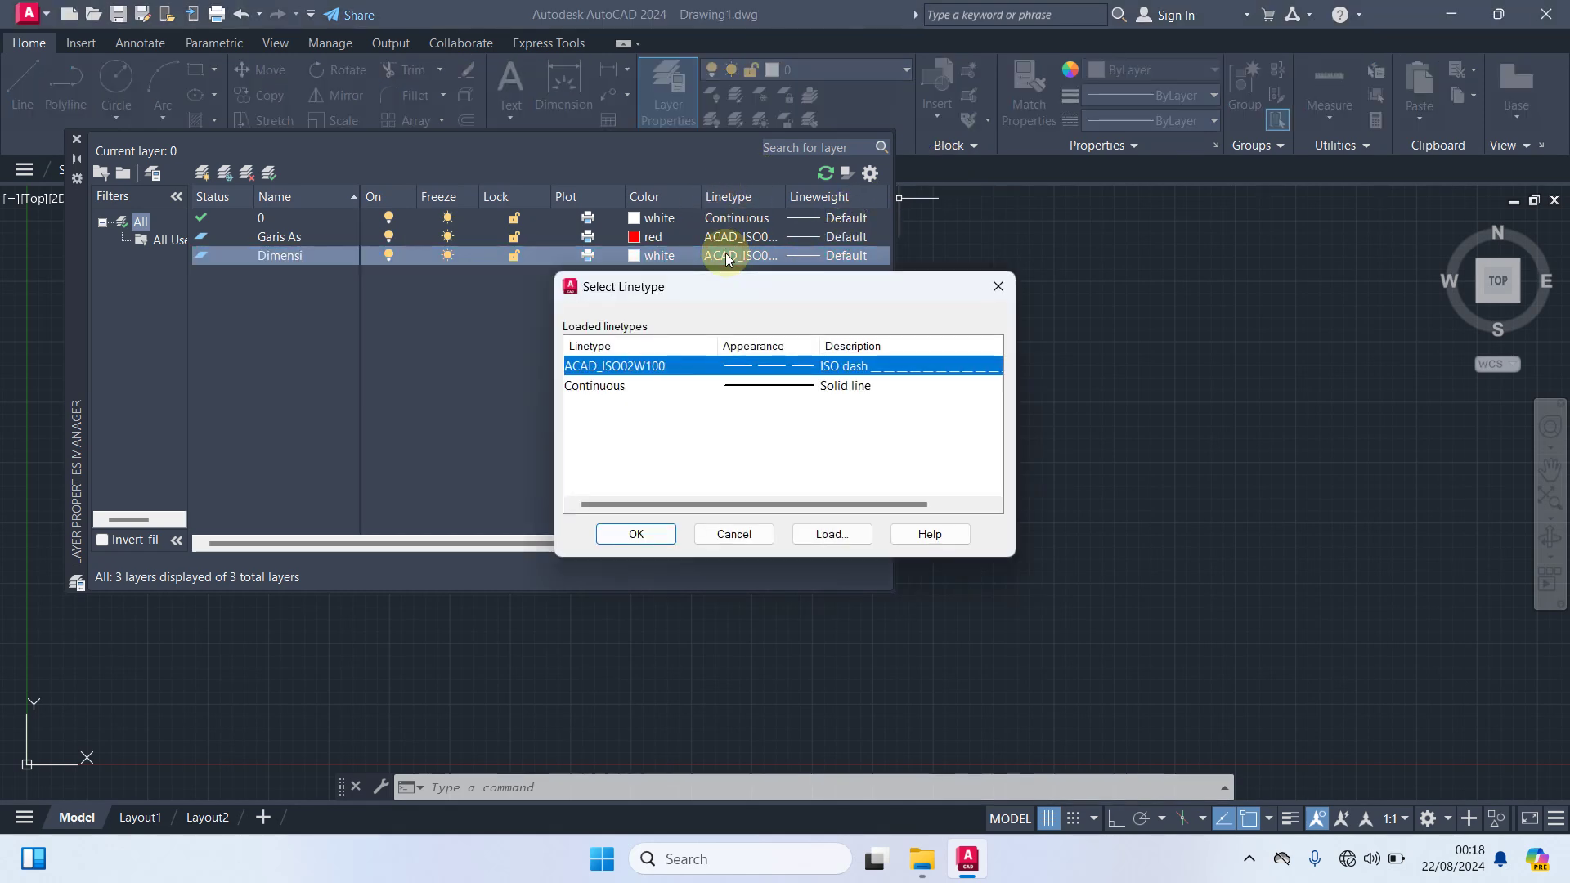
{"action": "left_click", "coordinate": [609, 392]}
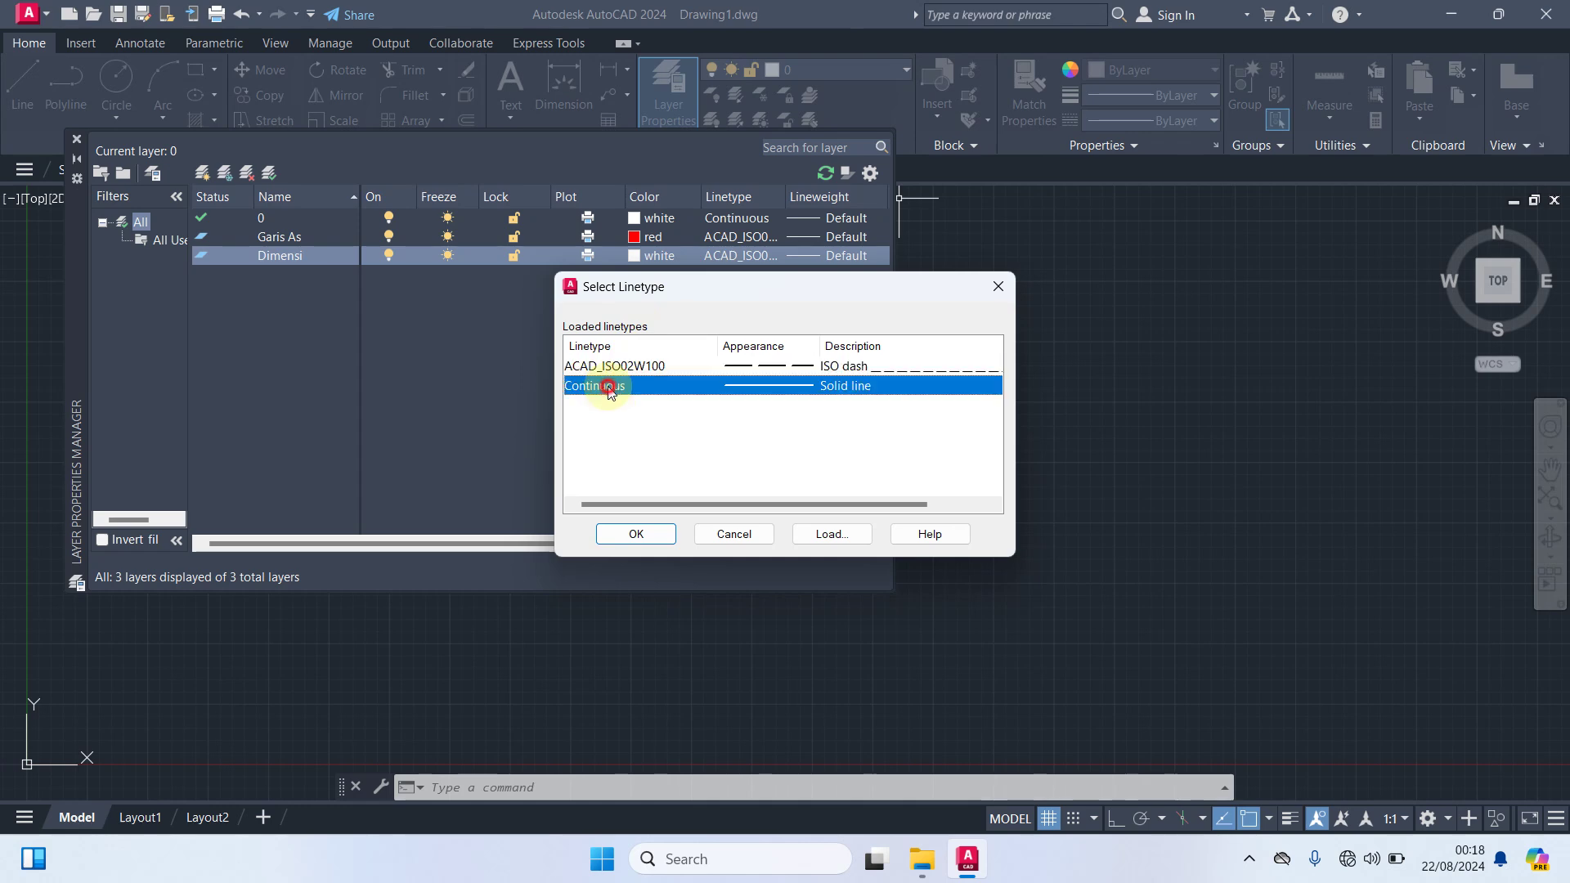
{"action": "left_click", "coordinate": [651, 533]}
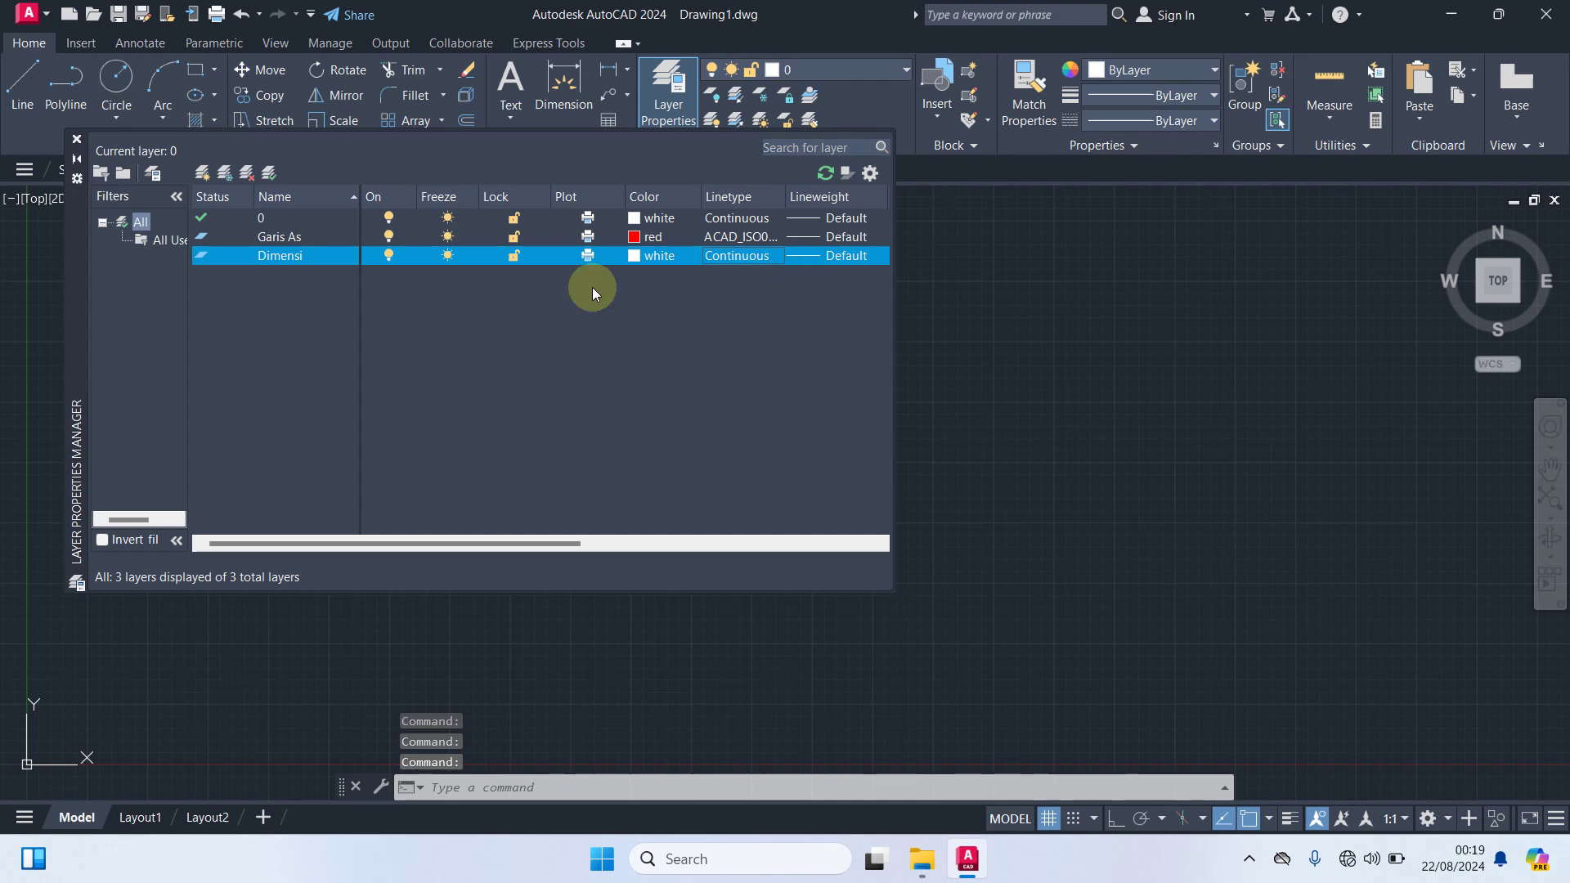
Step: Add a new layer named Dinding below the Dimensi layer
{"action": "right_click", "coordinate": [219, 283]}
{"action": "left_click", "coordinate": [304, 372]}
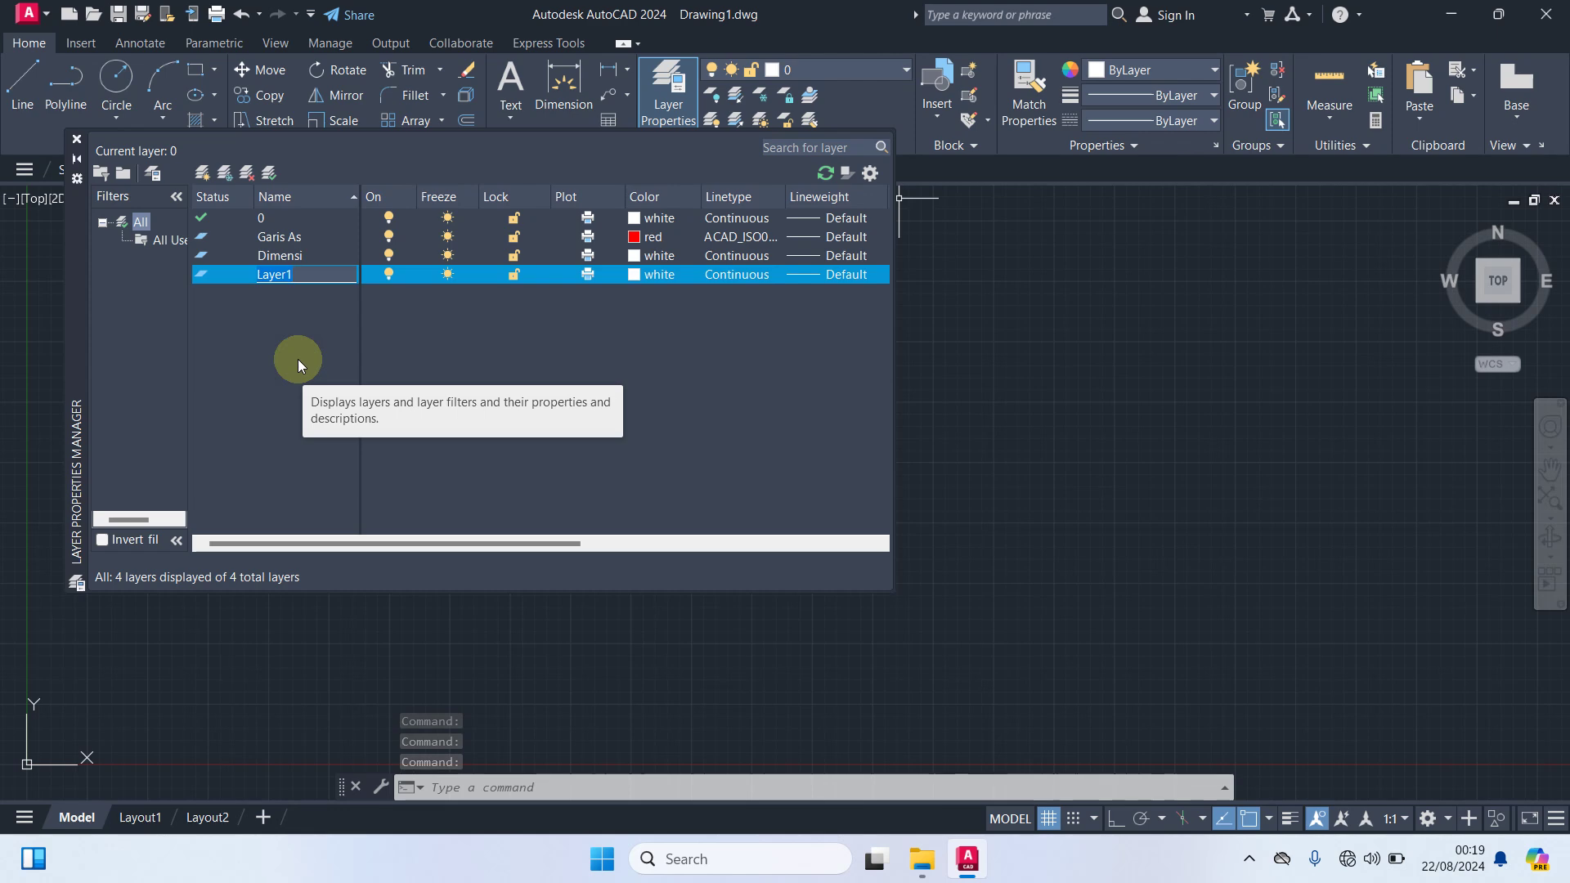
{"action": "type", "text": "Dinding"}
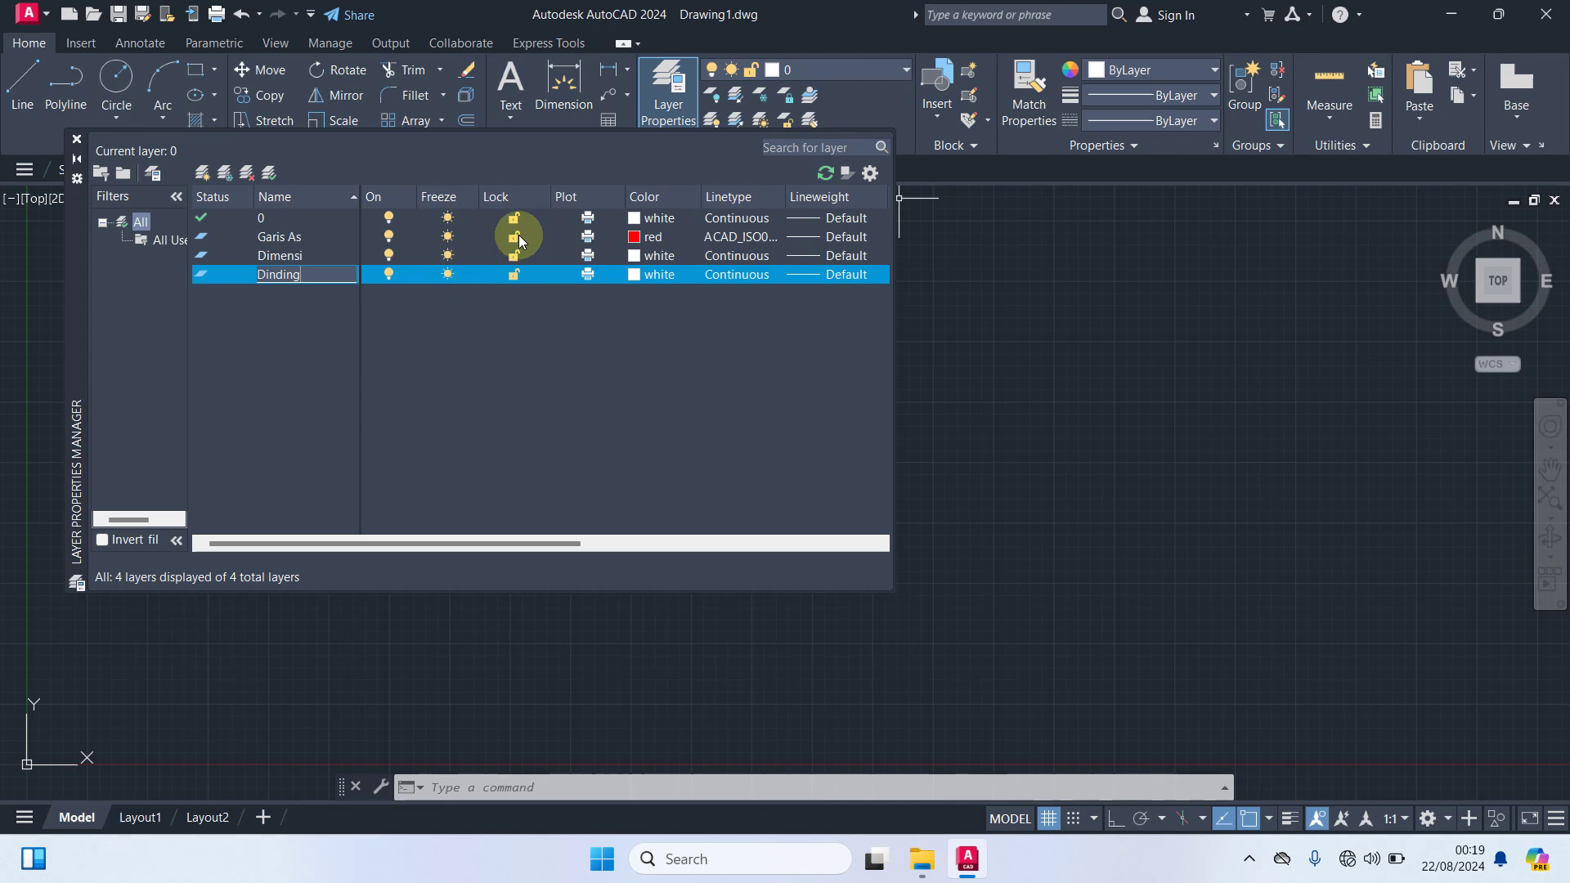
{"action": "left_click", "coordinate": [262, 332]}
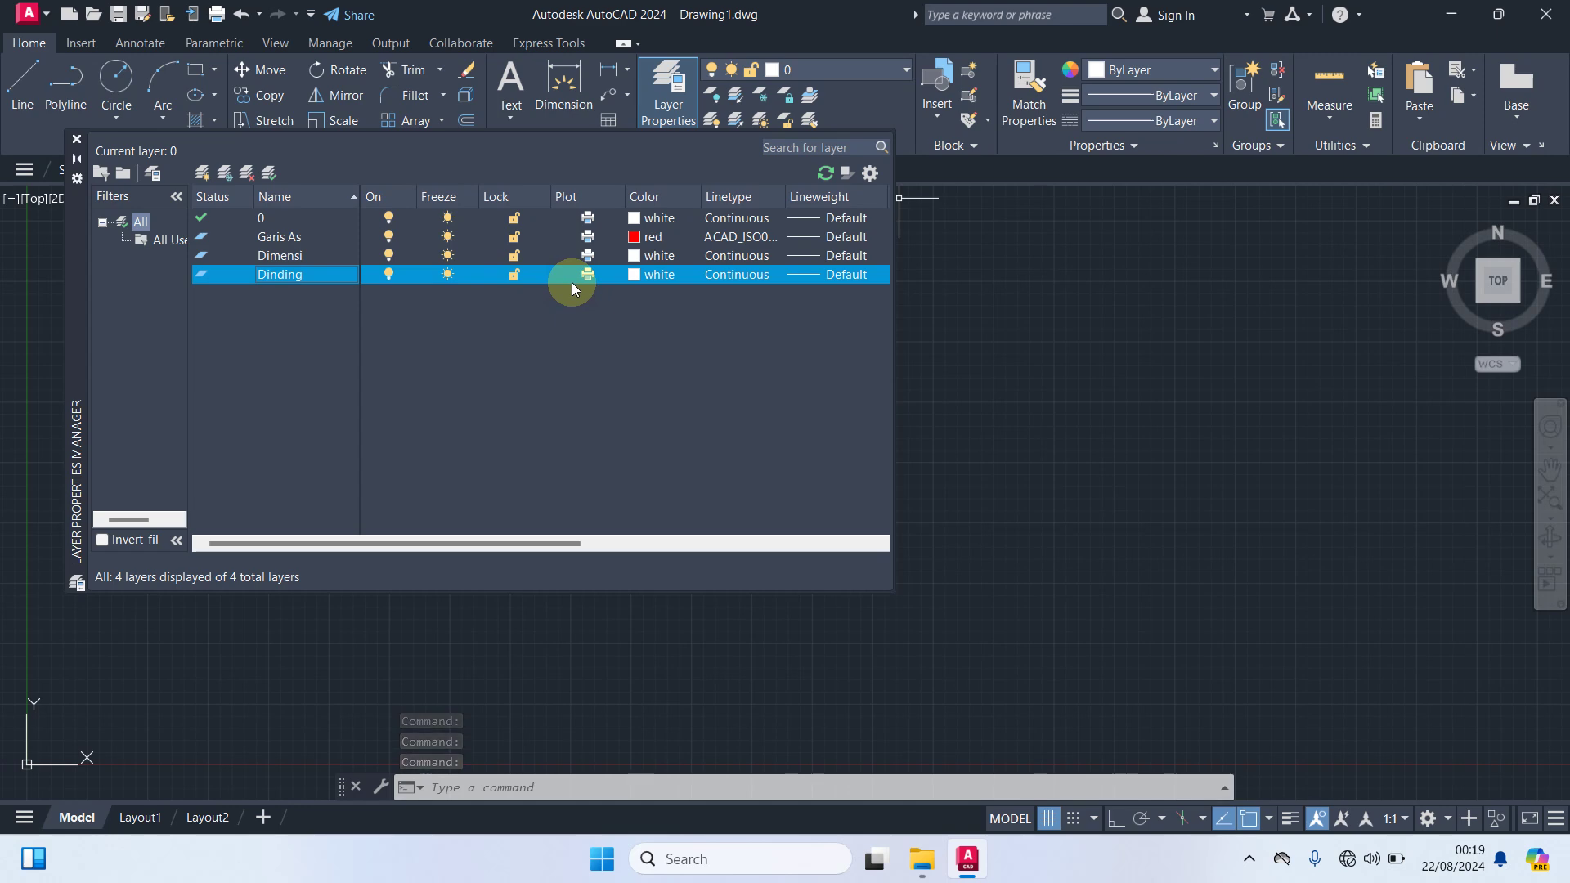
Step: Set the Dinding layer's color to gray index color 8
{"action": "left_click", "coordinate": [635, 273]}
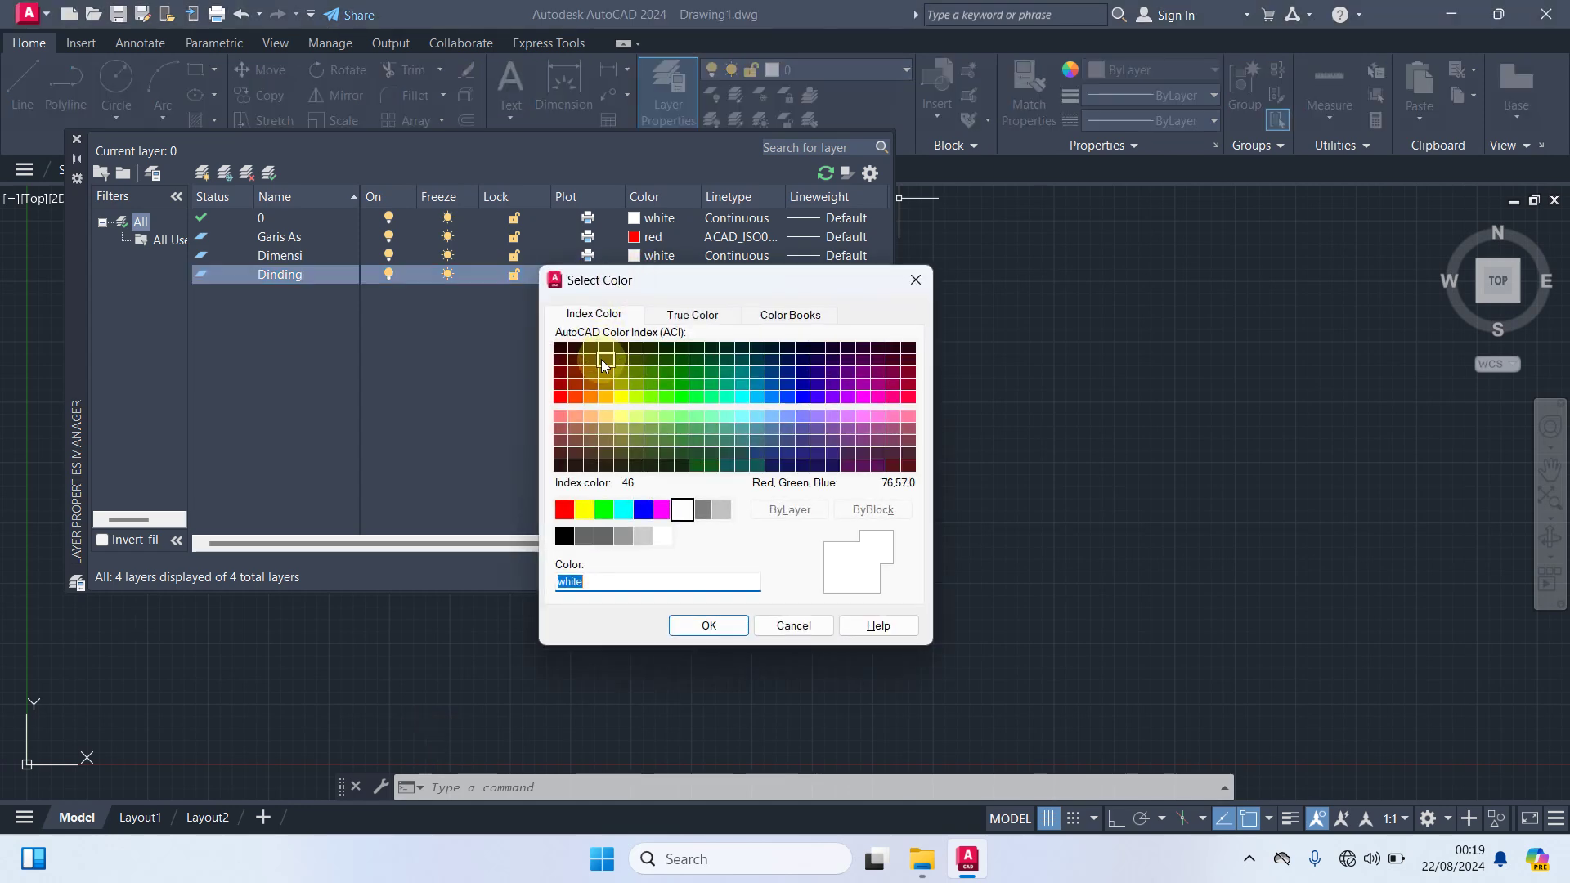
{"action": "left_click", "coordinate": [626, 536]}
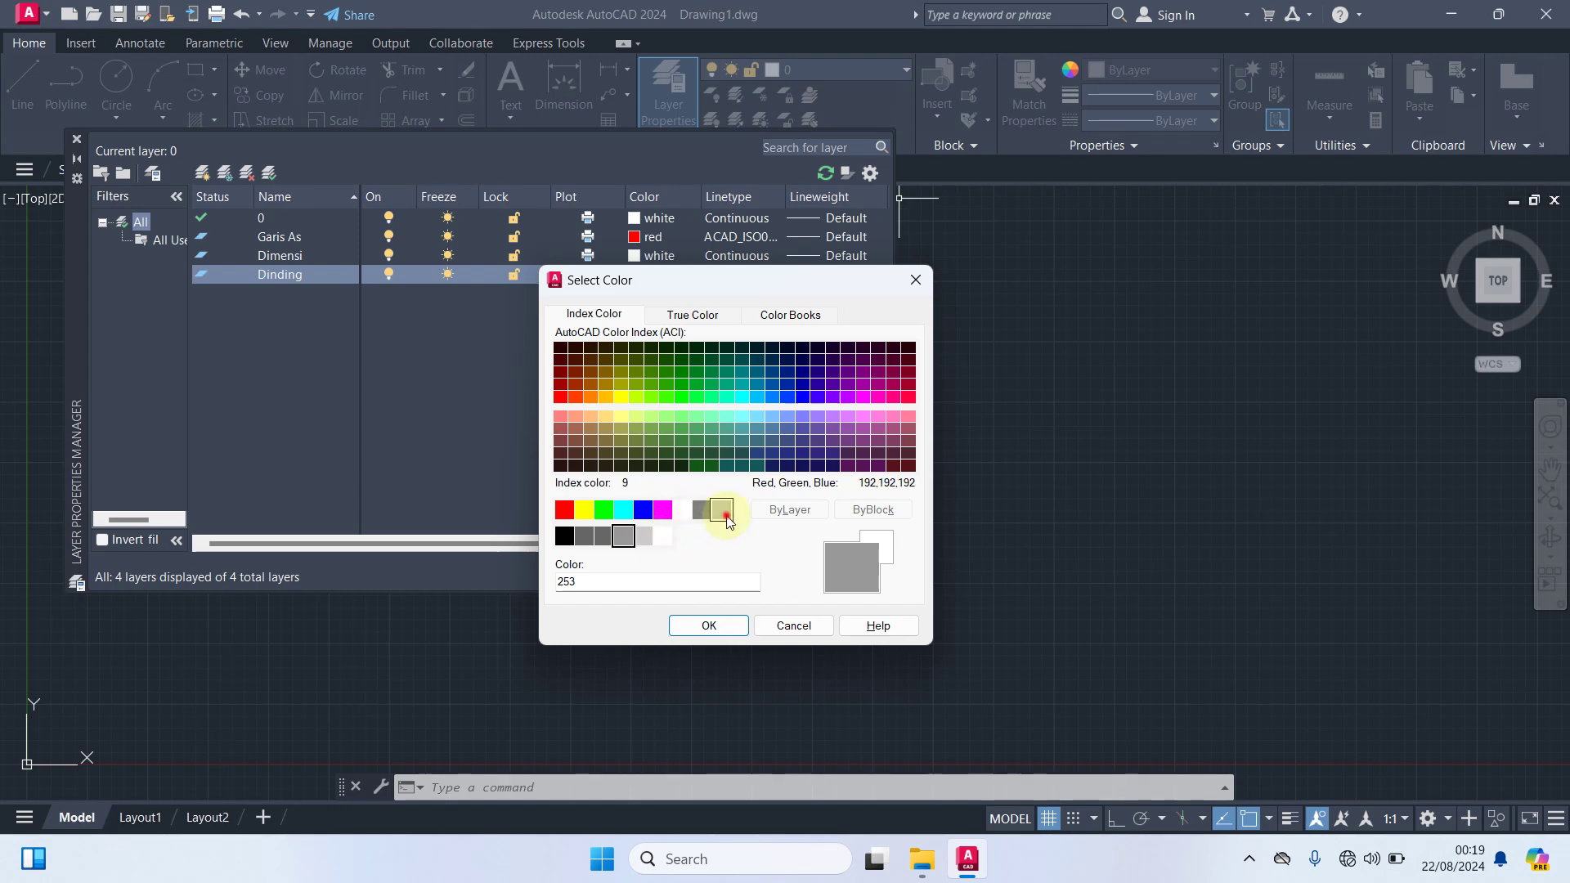
{"action": "left_click", "coordinate": [703, 513]}
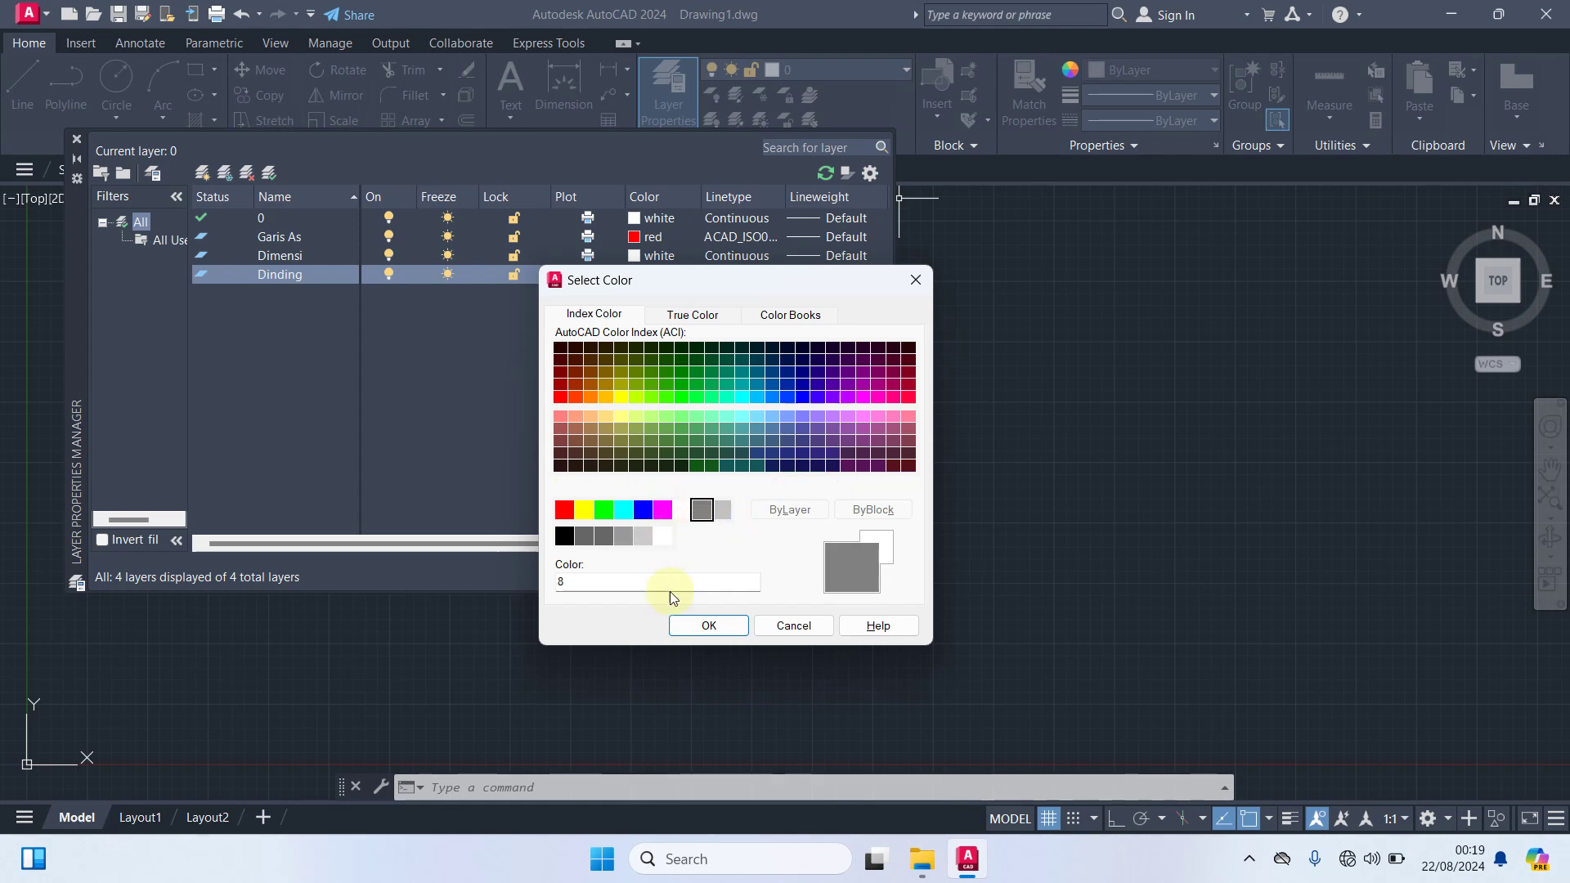
{"action": "left_click", "coordinate": [707, 623]}
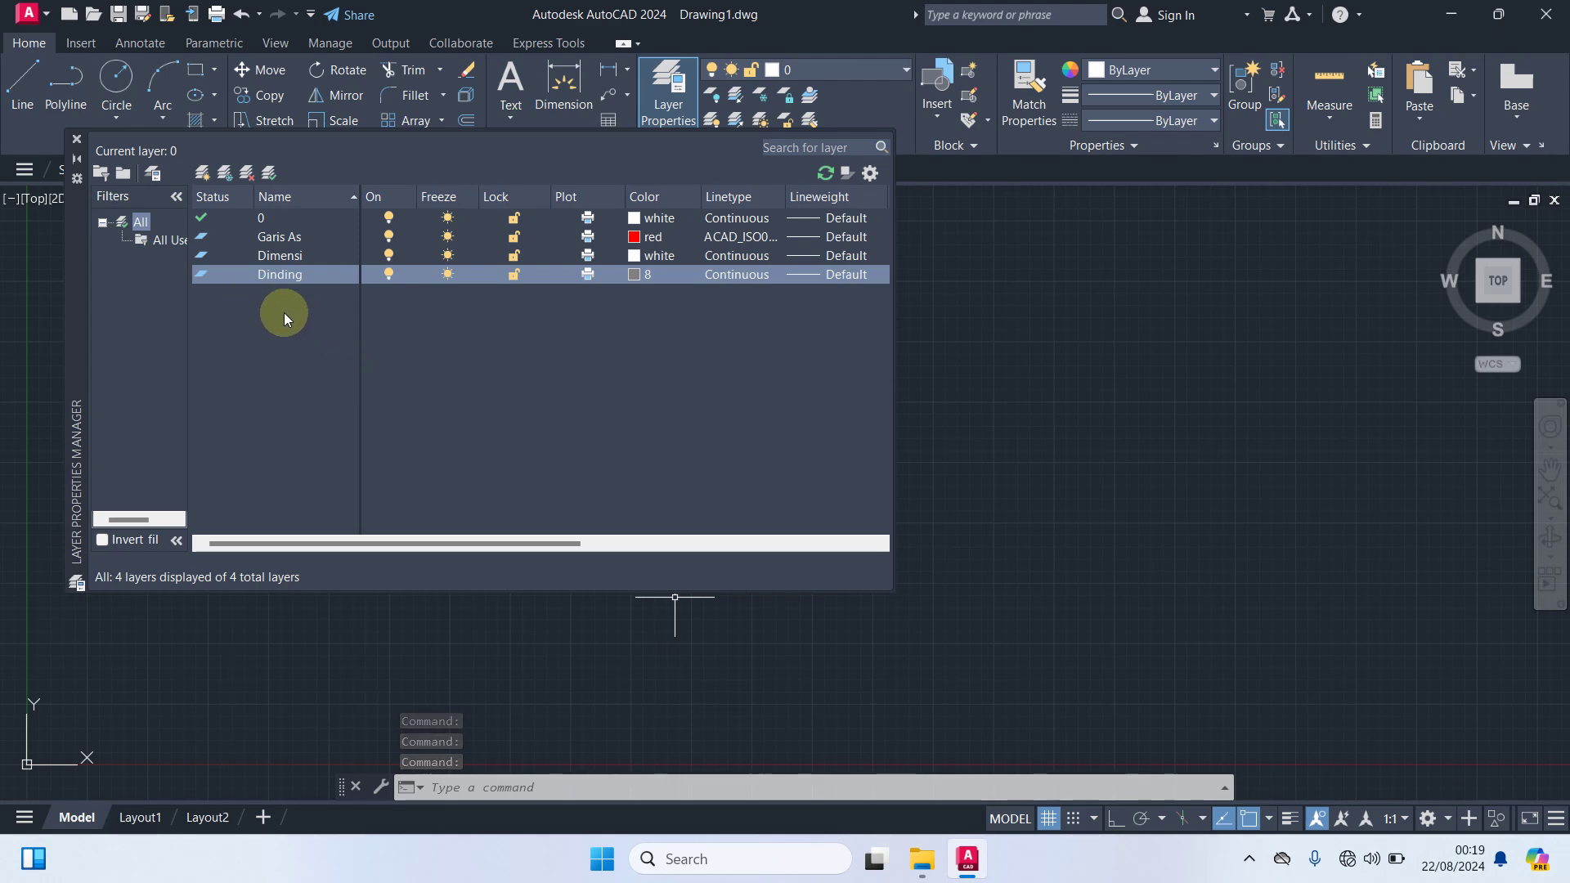
Step: Add a new layer named Kolom below the Dinding layer
{"action": "right_click", "coordinate": [240, 300]}
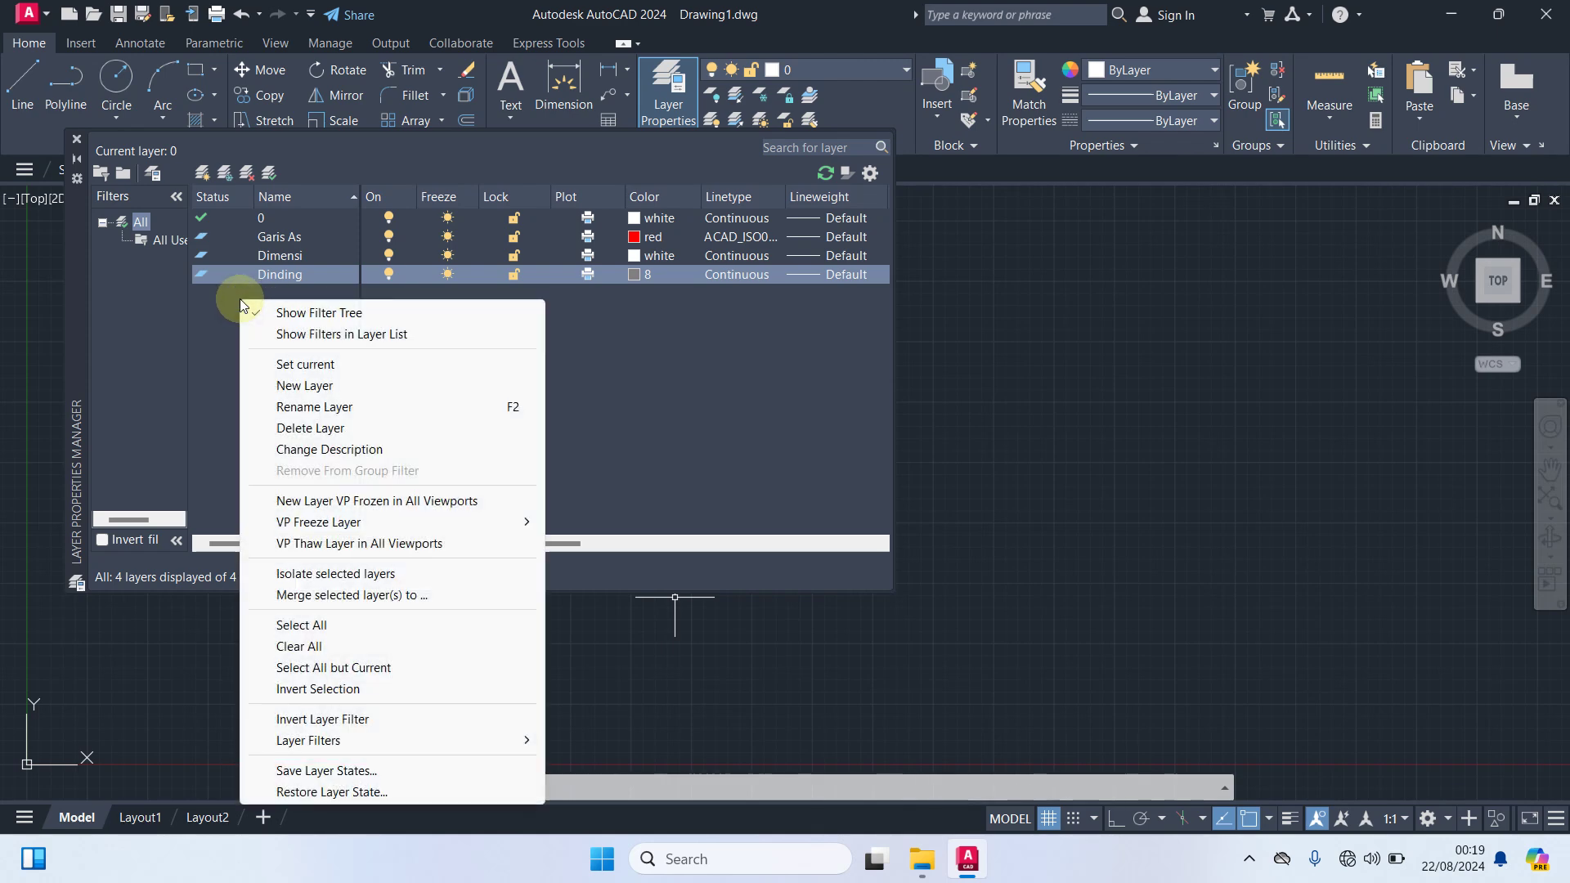
{"action": "left_click", "coordinate": [313, 386]}
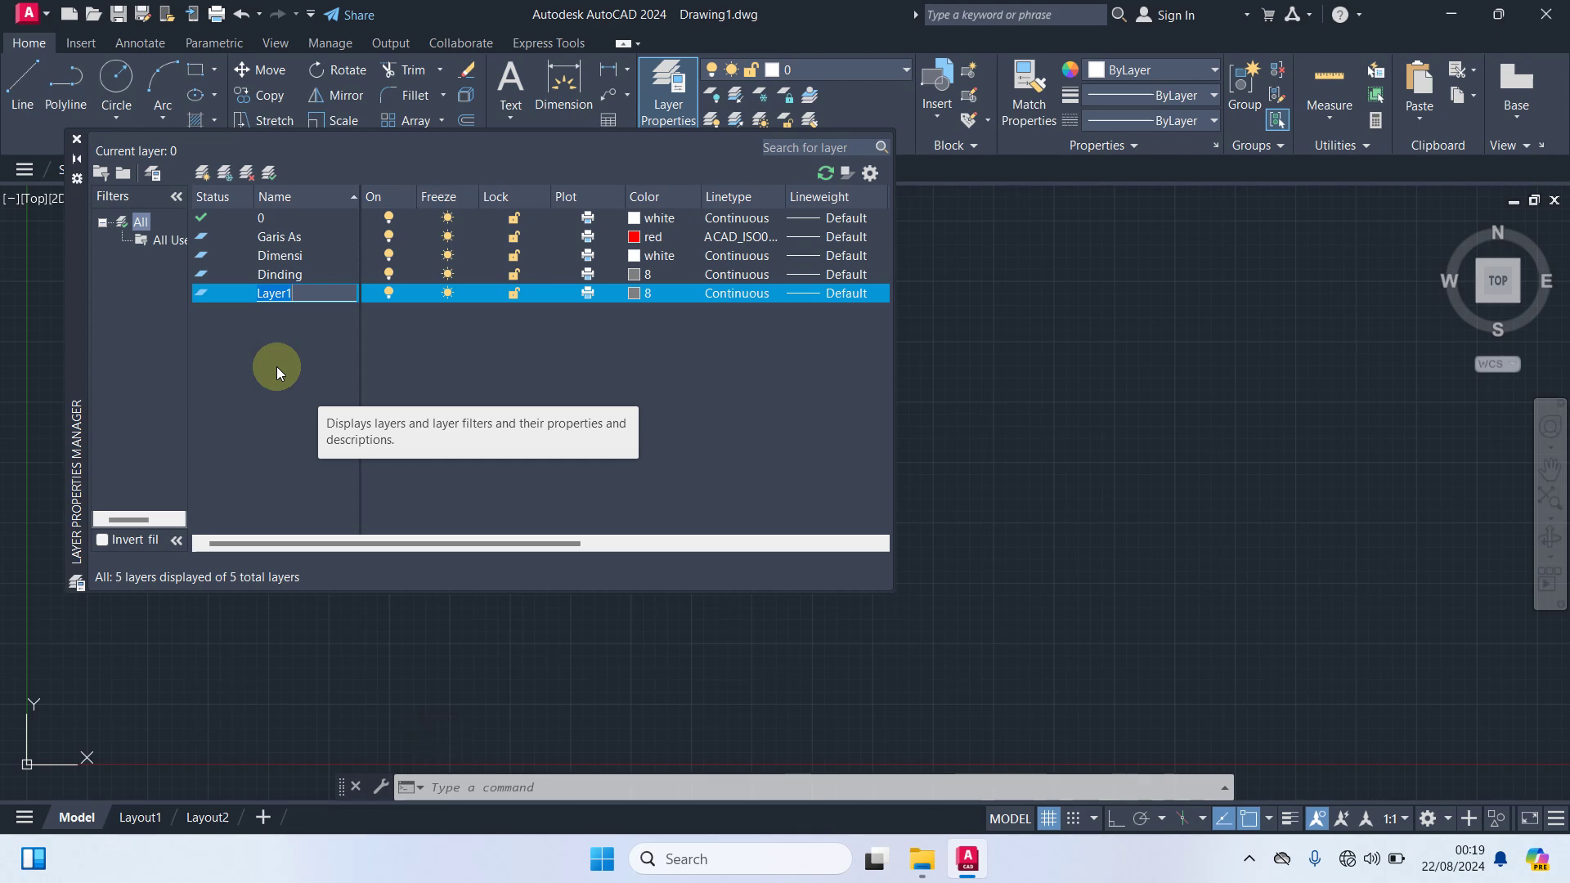
{"action": "type", "text": "Kolo"}
{"action": "key", "text": "Return"}
{"action": "key", "text": "Return"}
{"action": "key", "text": "Return"}
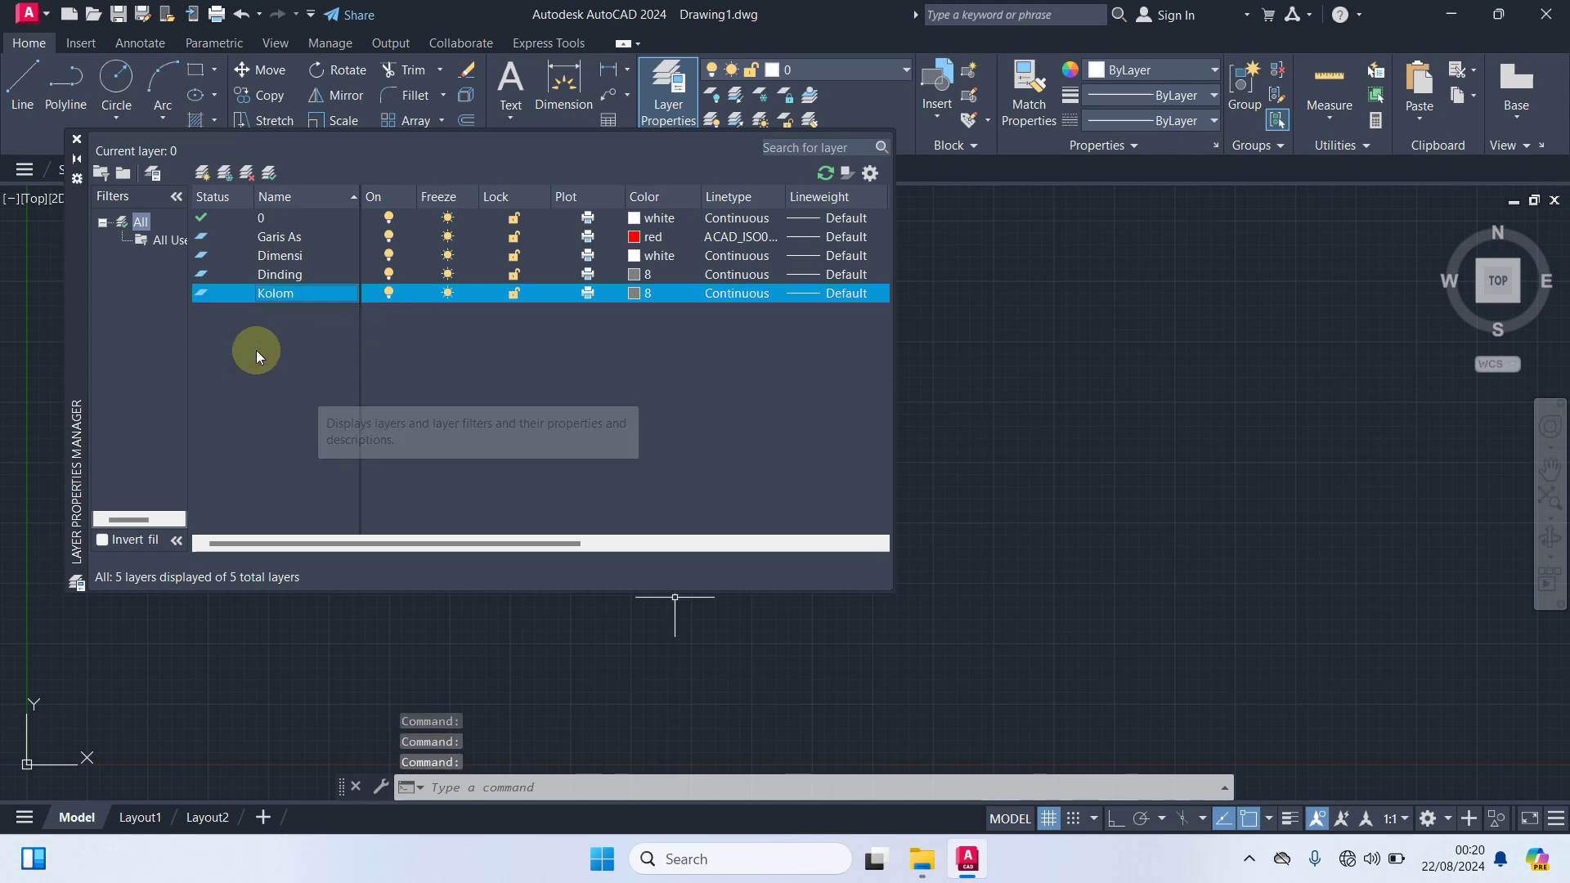
Step: Set the Kolom layer's color to blue
{"action": "left_click", "coordinate": [635, 293]}
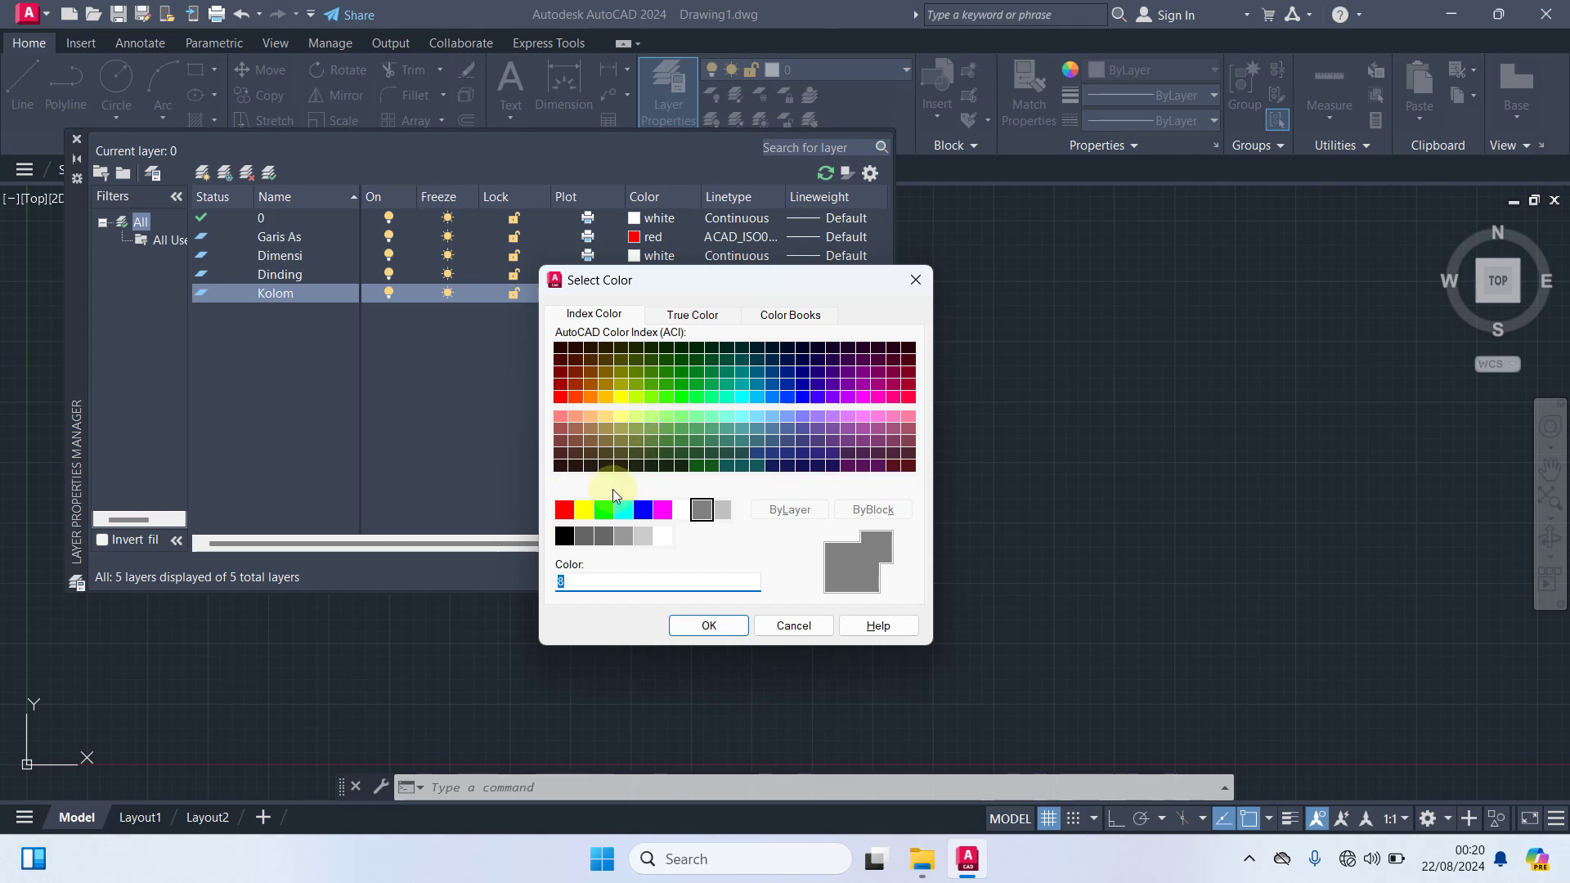
{"action": "left_click", "coordinate": [643, 511]}
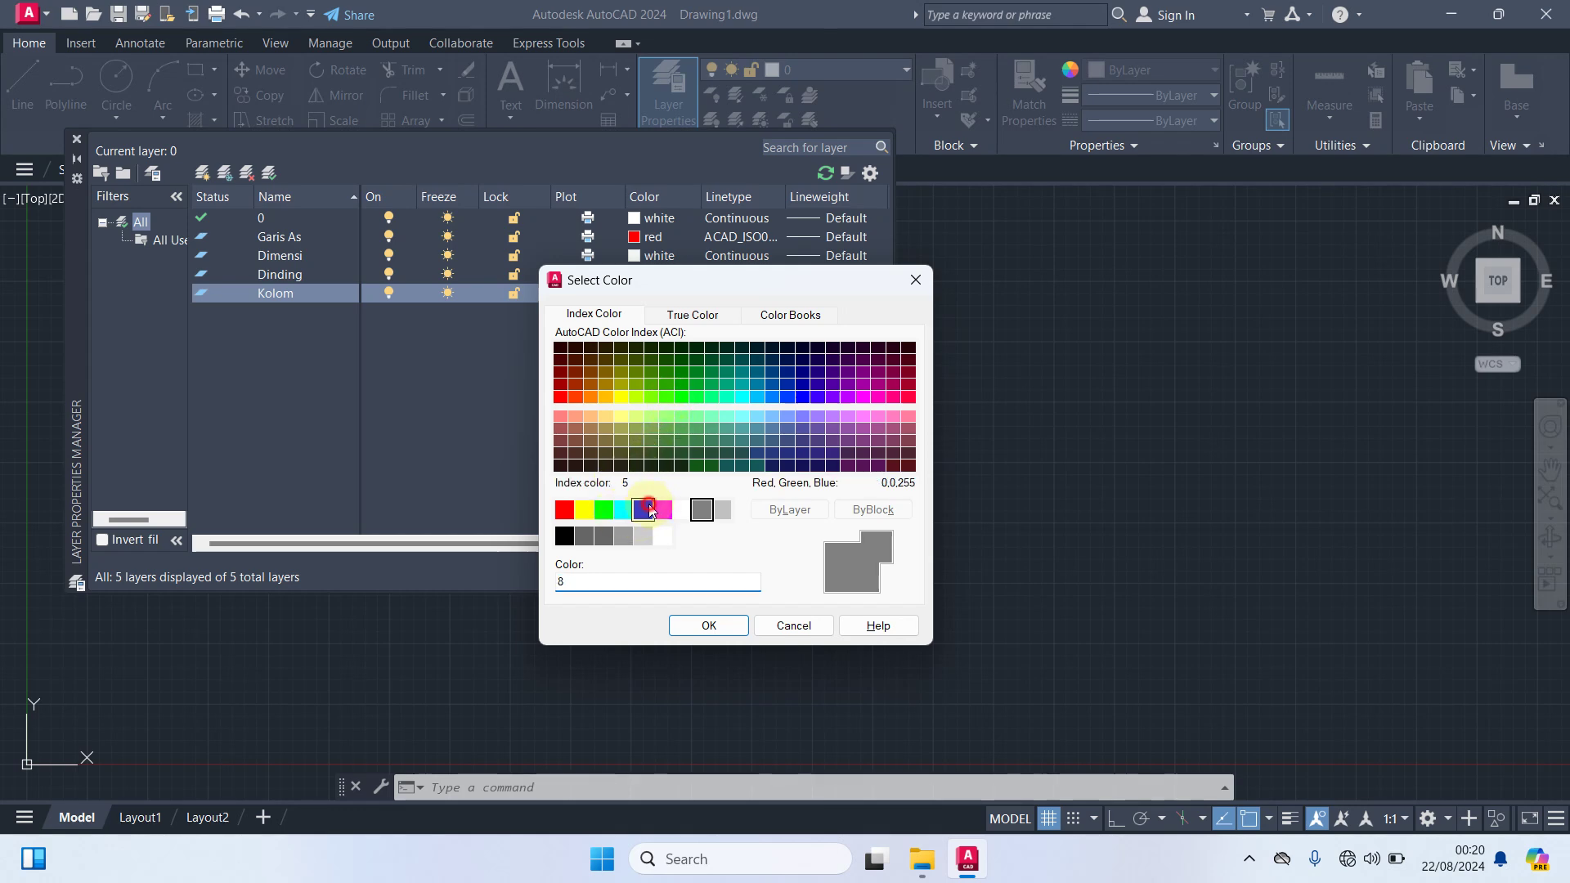
{"action": "left_click", "coordinate": [709, 626]}
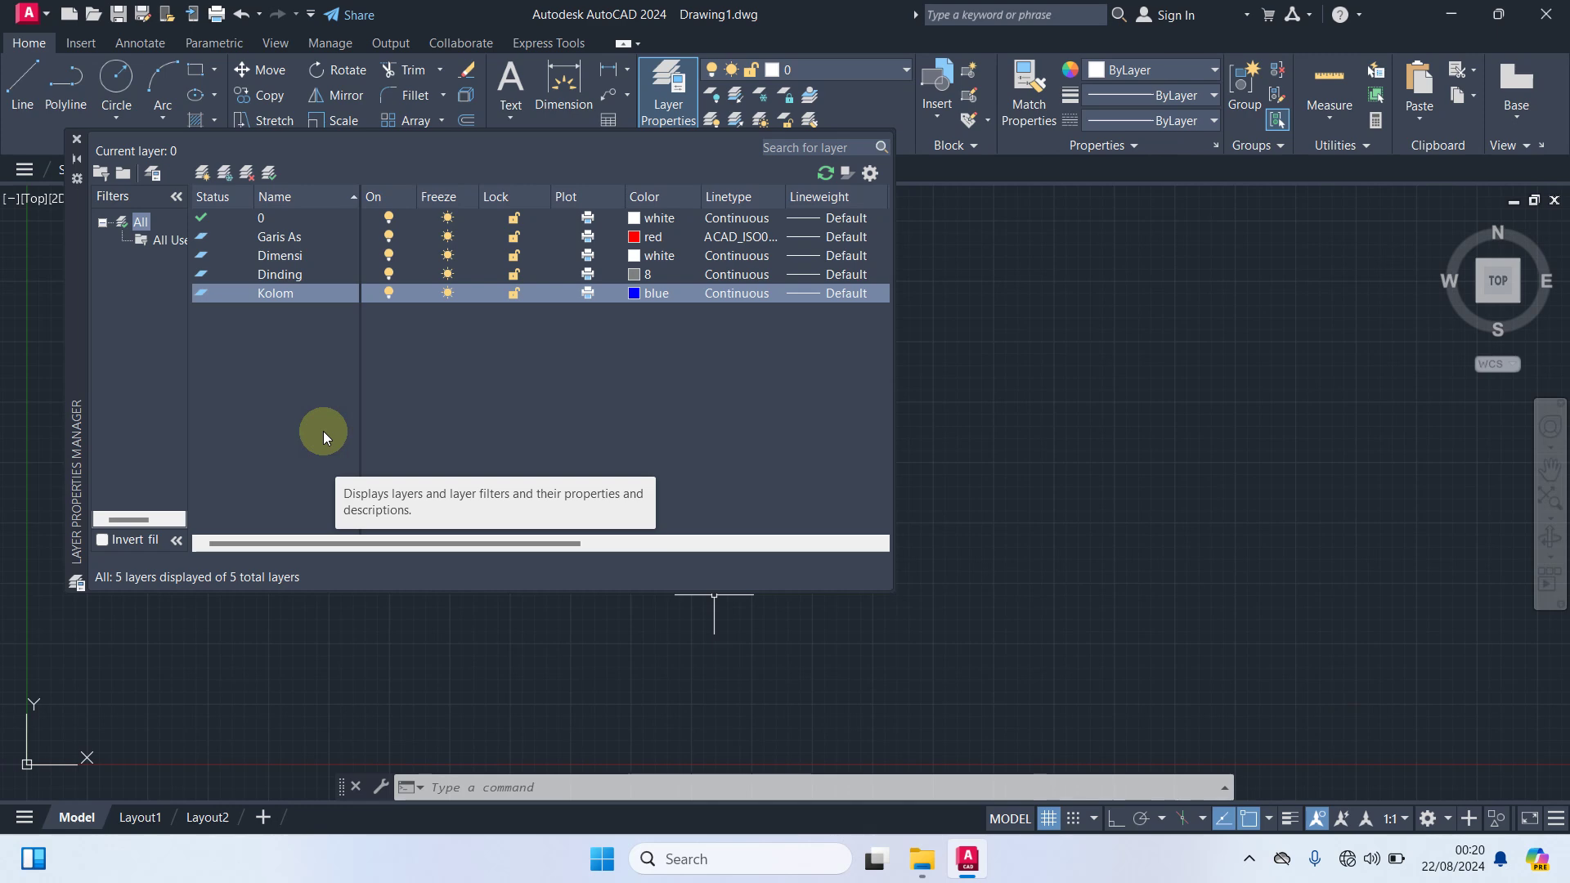
Step: Create a new layer named Pintu & Jendela below the Kolom layer
{"action": "right_click", "coordinate": [223, 325]}
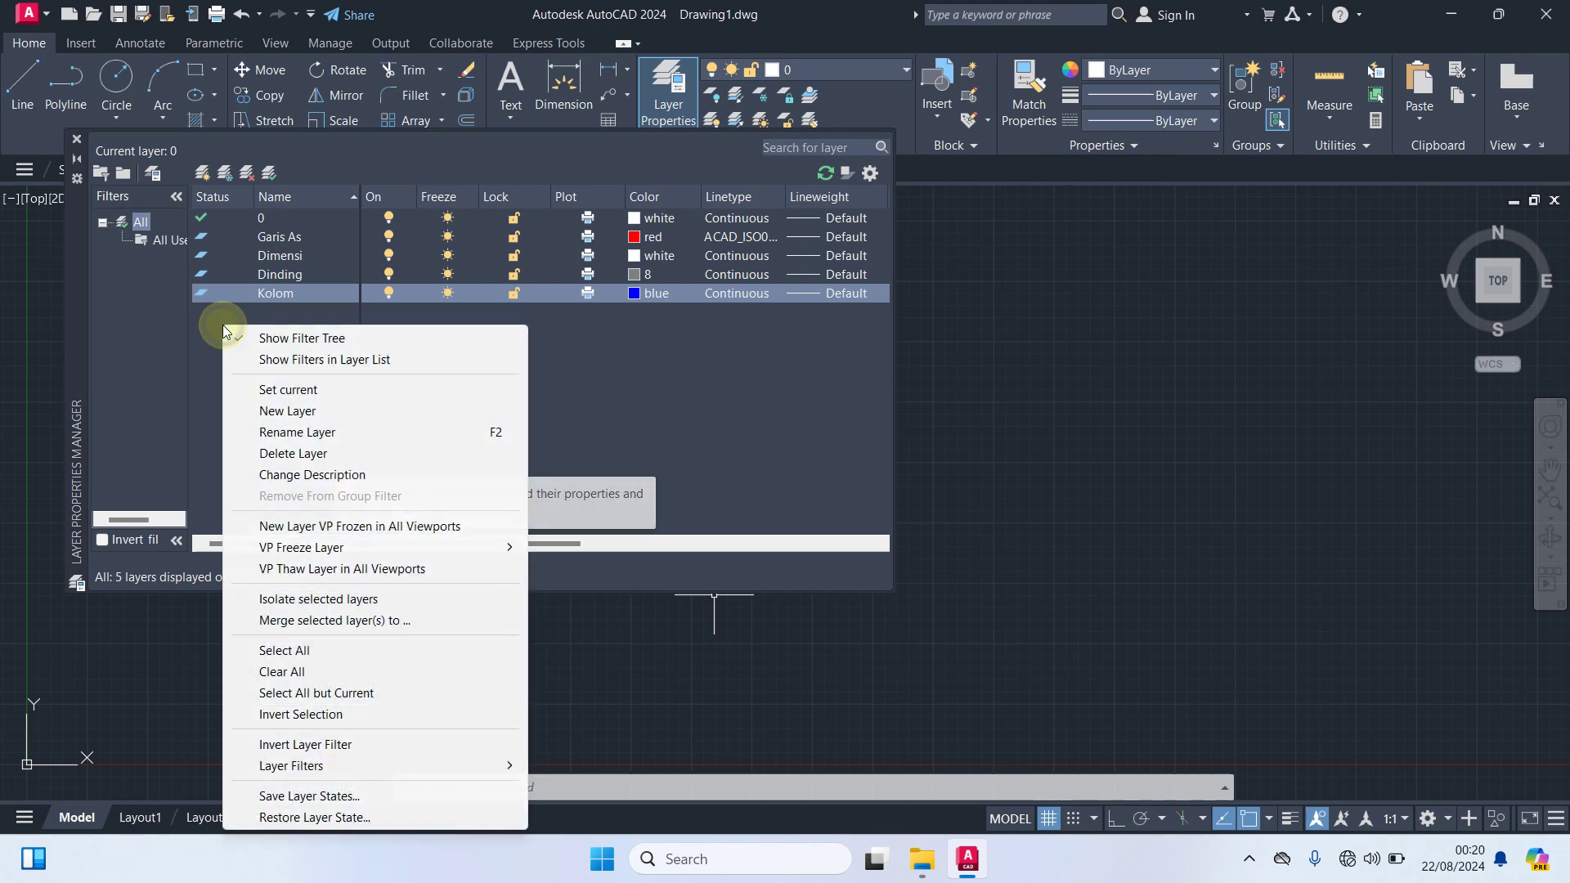
{"action": "left_click", "coordinate": [309, 413]}
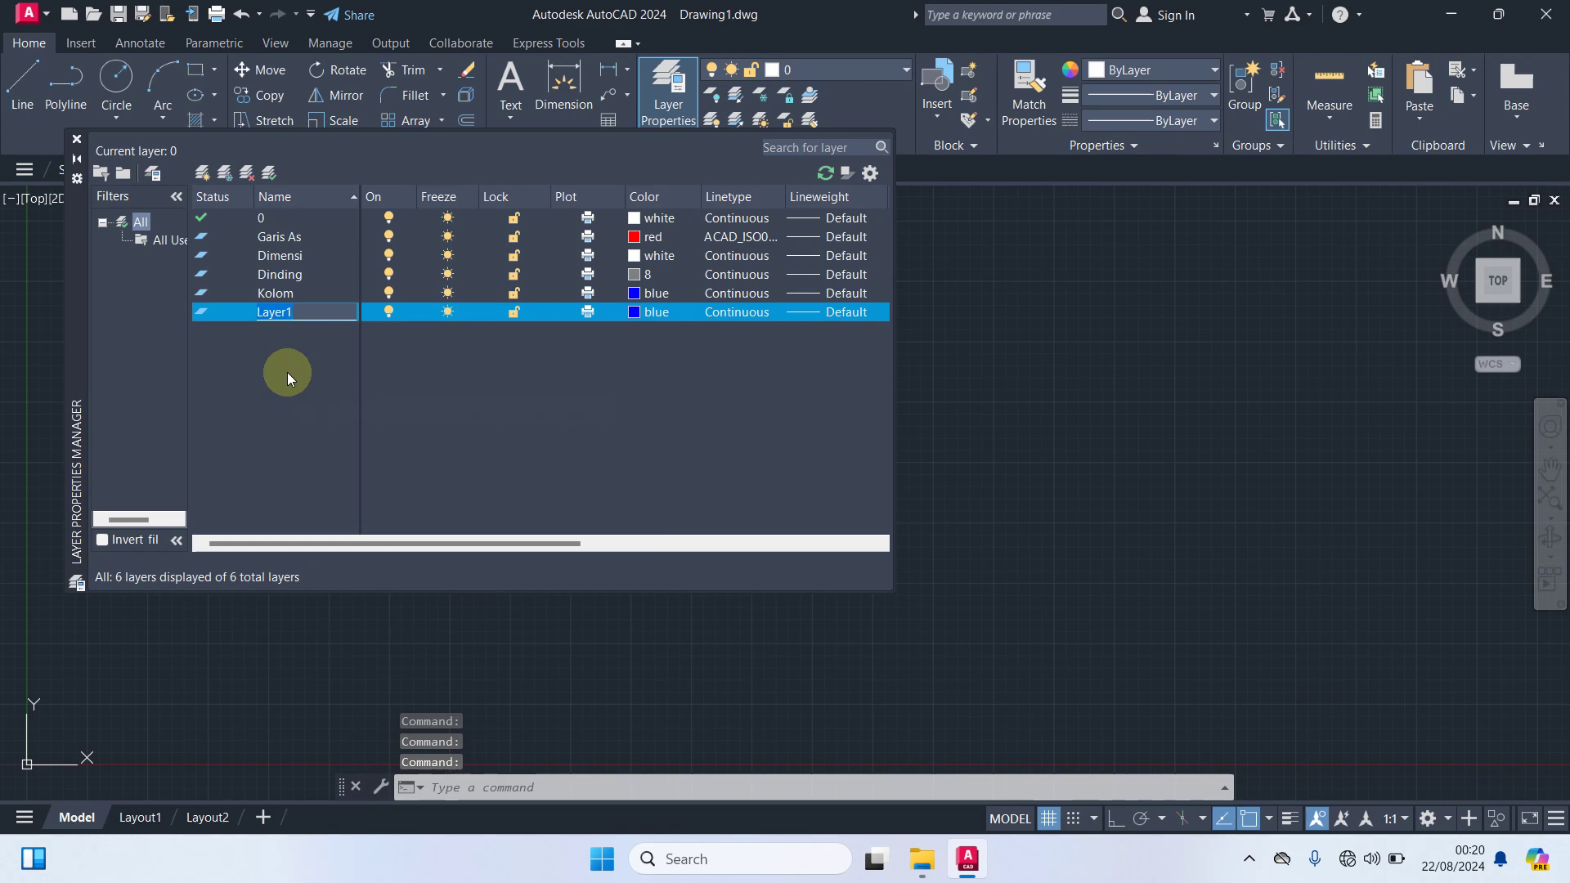
{"action": "type", "text": "Pin"}
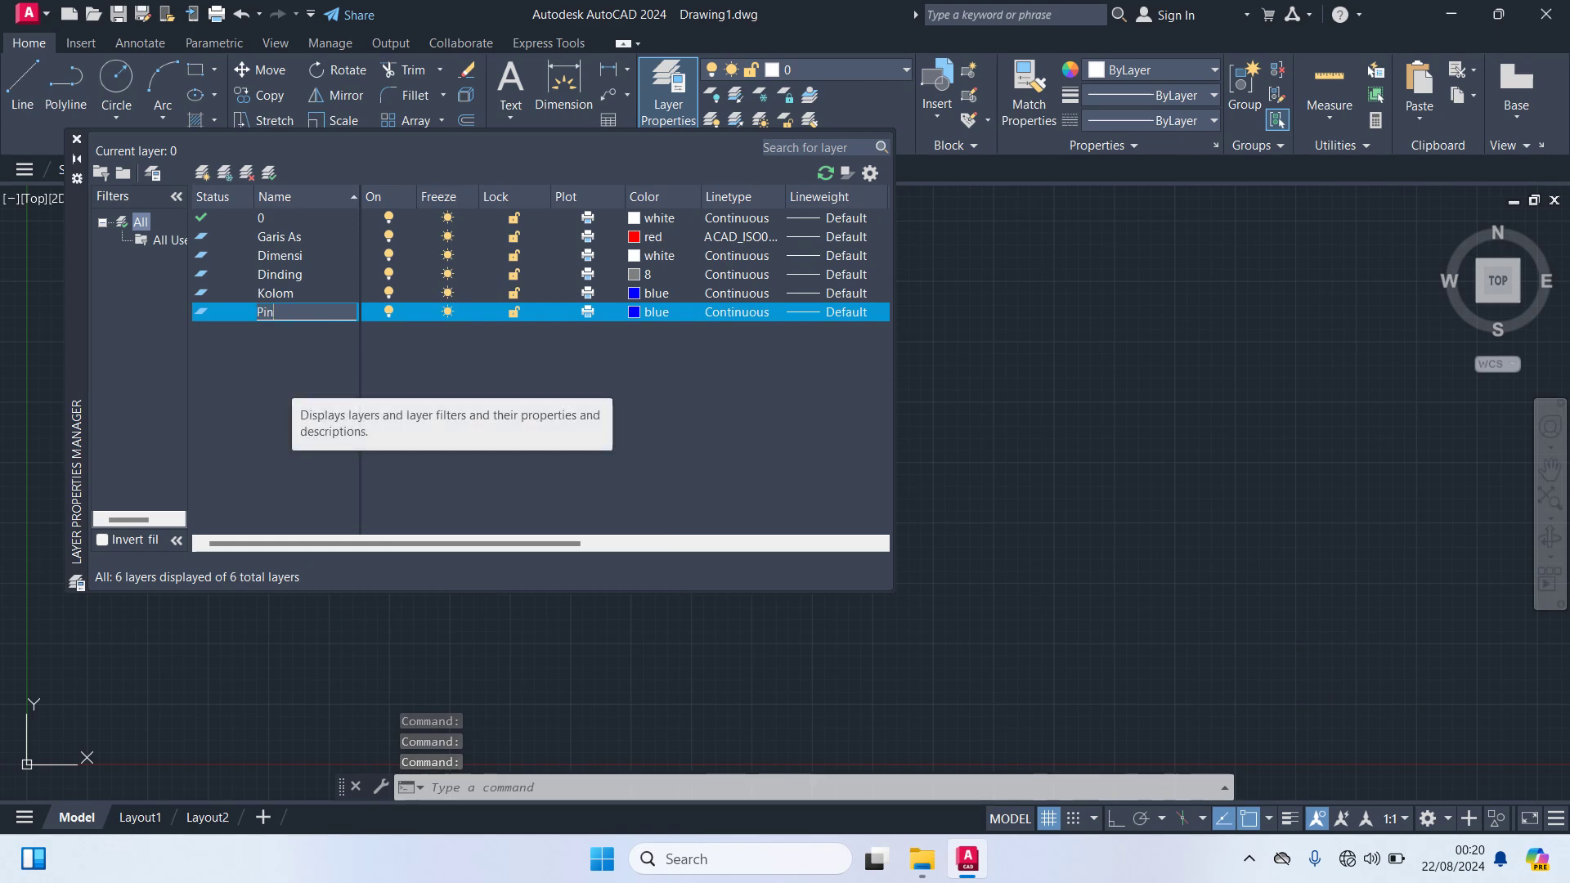
{"action": "type", "text": "tu & Jende"}
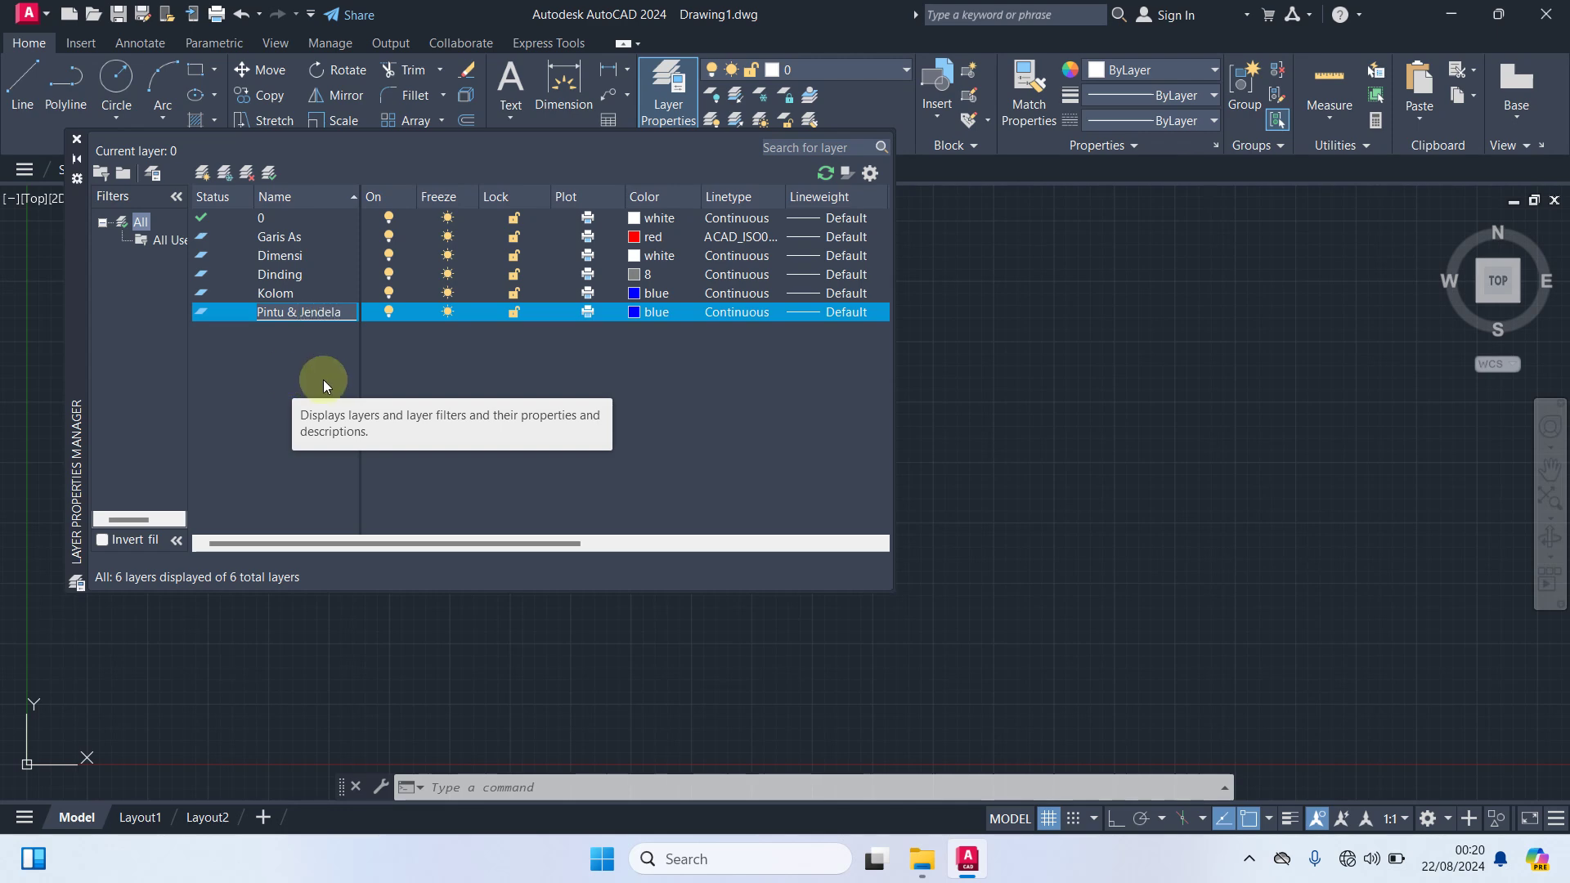
{"action": "type", "text": "la"}
{"action": "key", "text": "Return"}
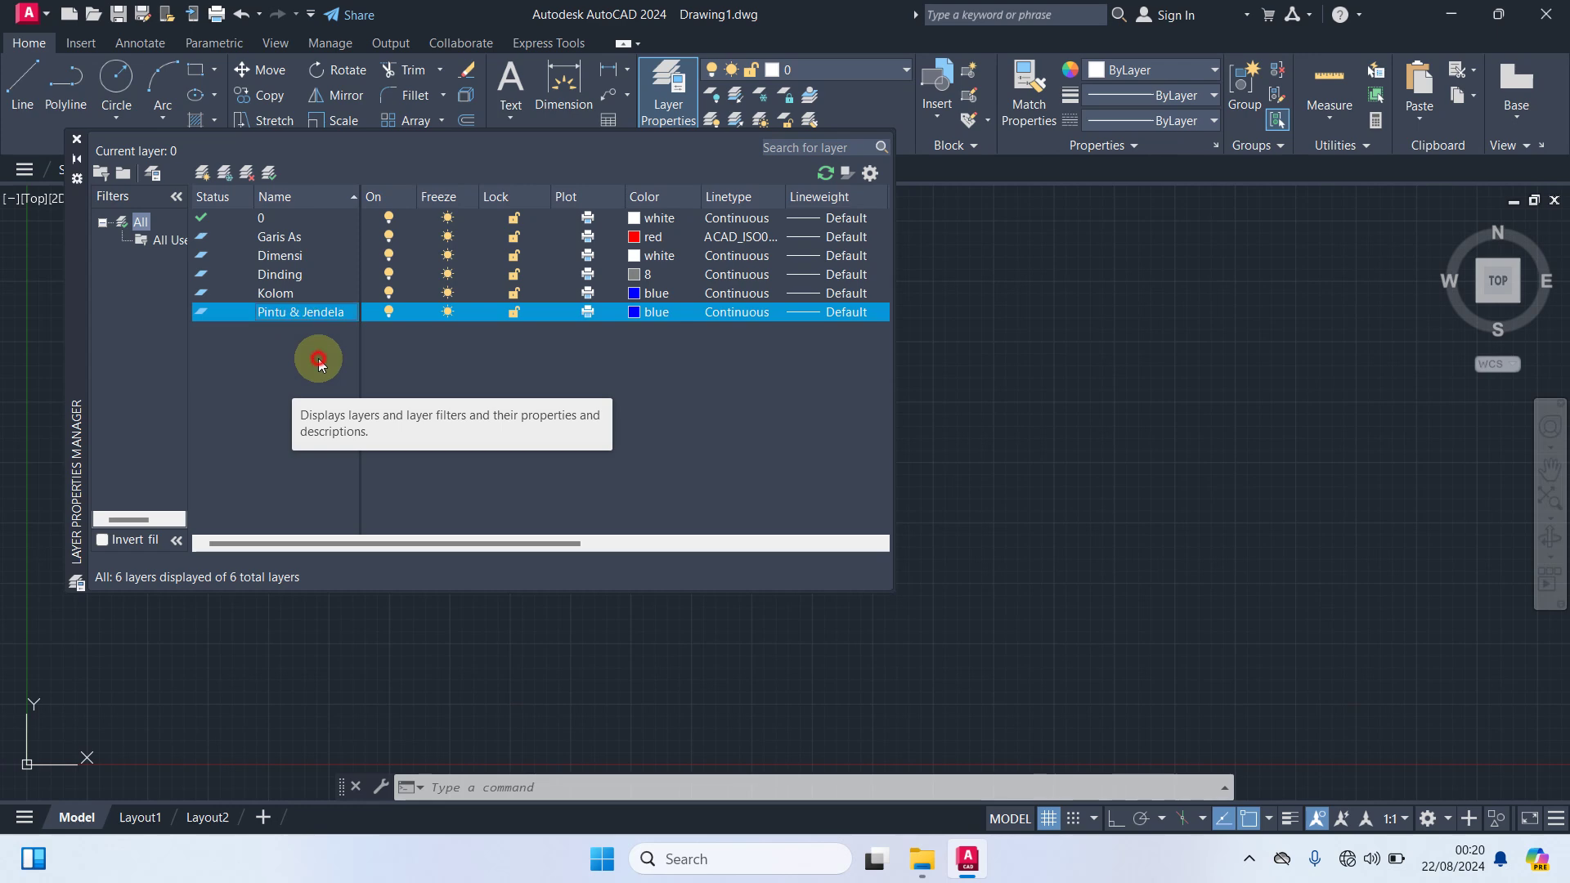
Step: Change the color of the Pintu & Jendela layer to yellow
{"action": "left_click", "coordinate": [634, 311]}
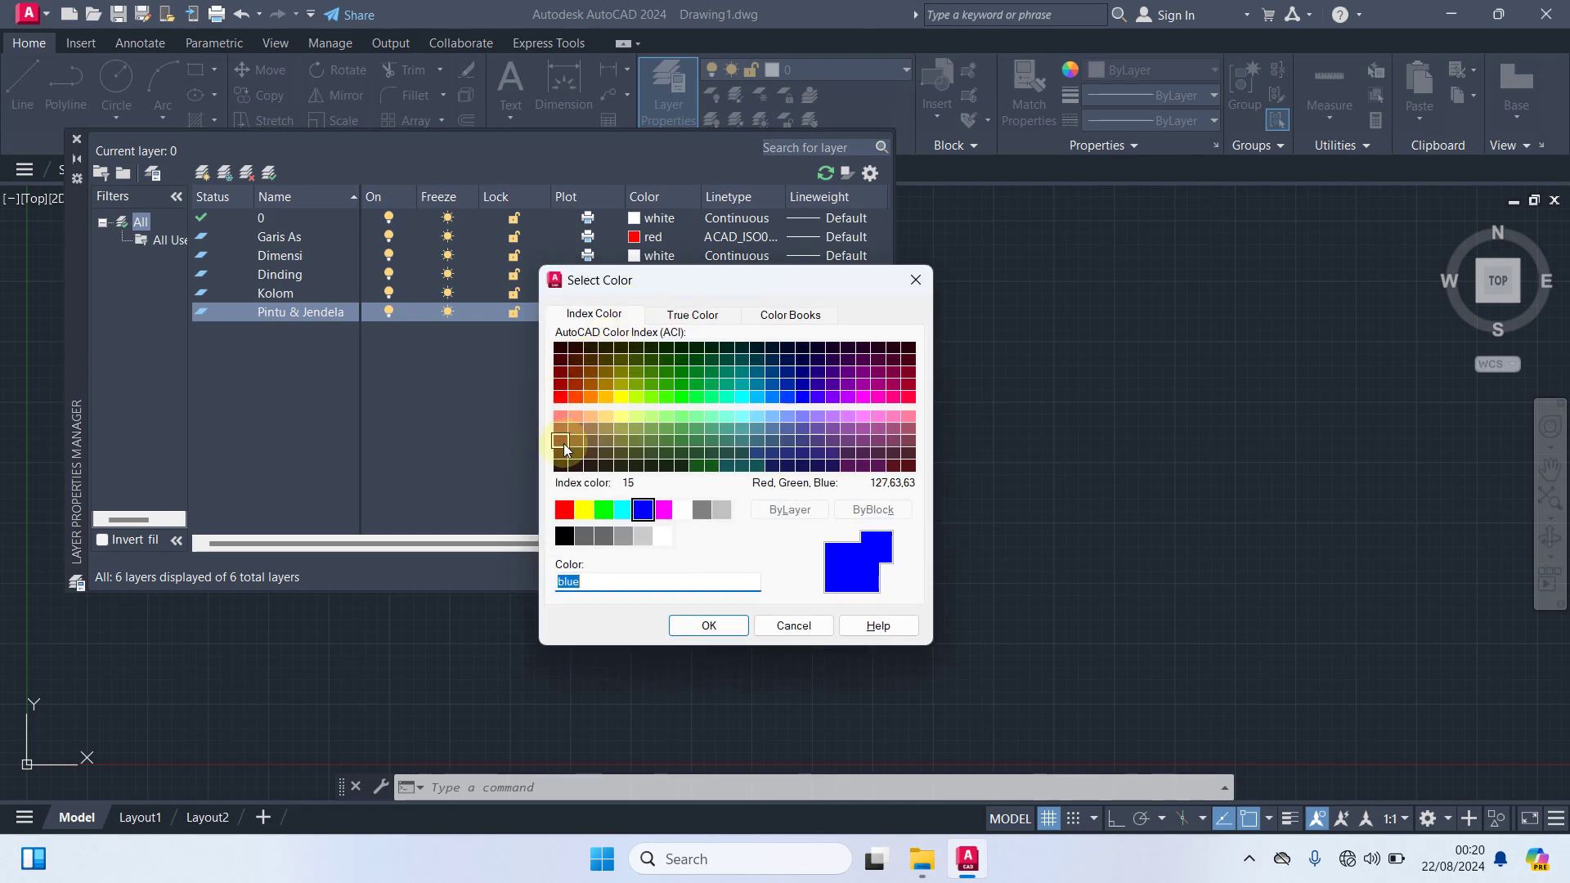
{"action": "left_click", "coordinate": [585, 511]}
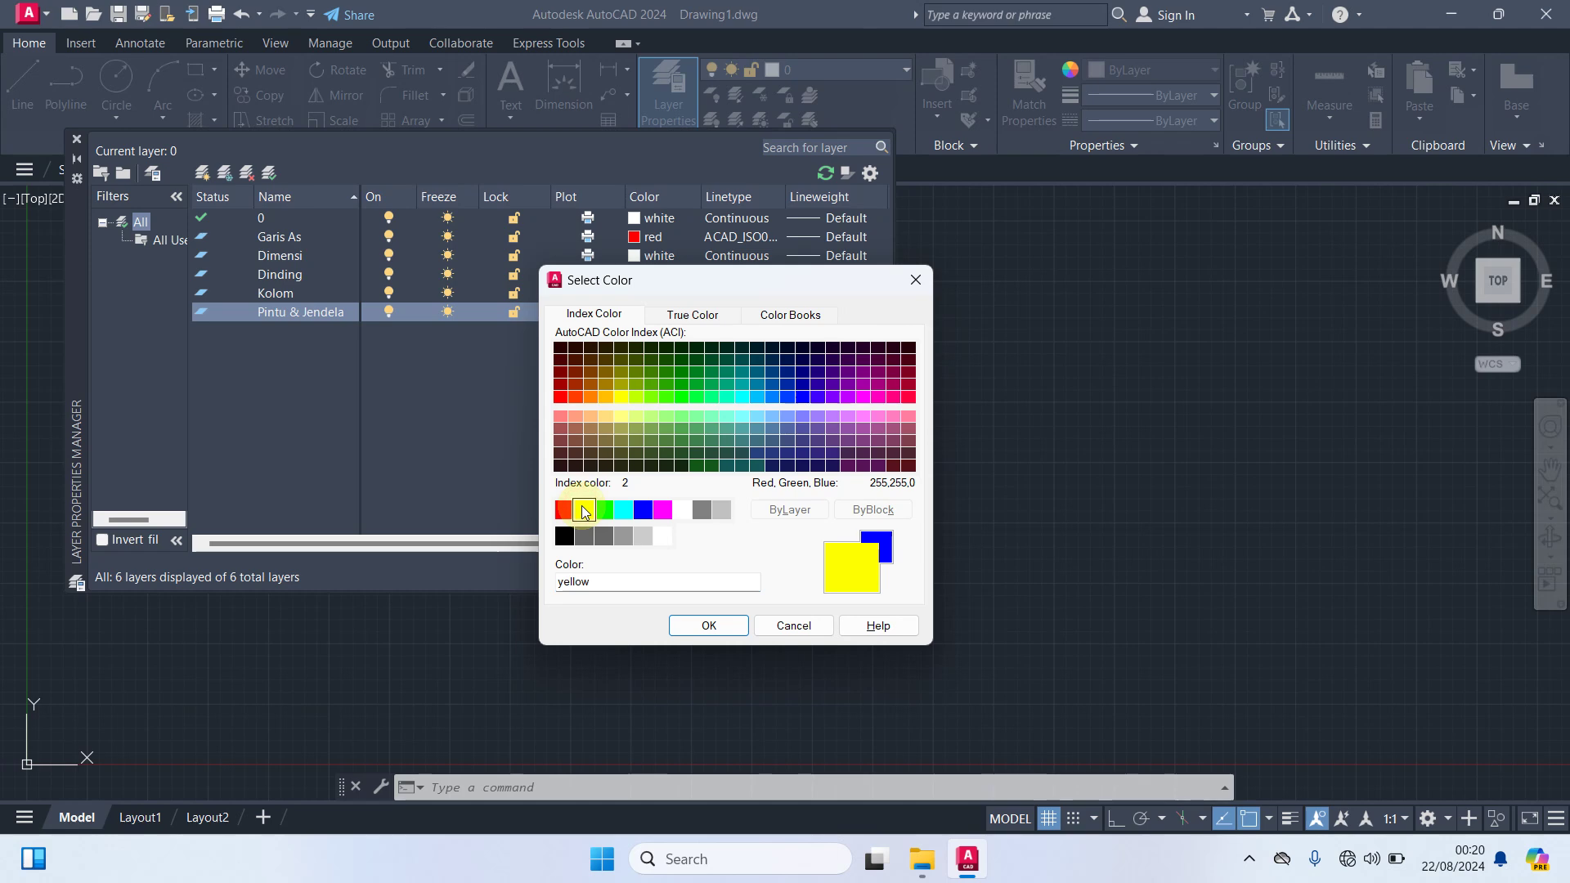
{"action": "left_click", "coordinate": [706, 627]}
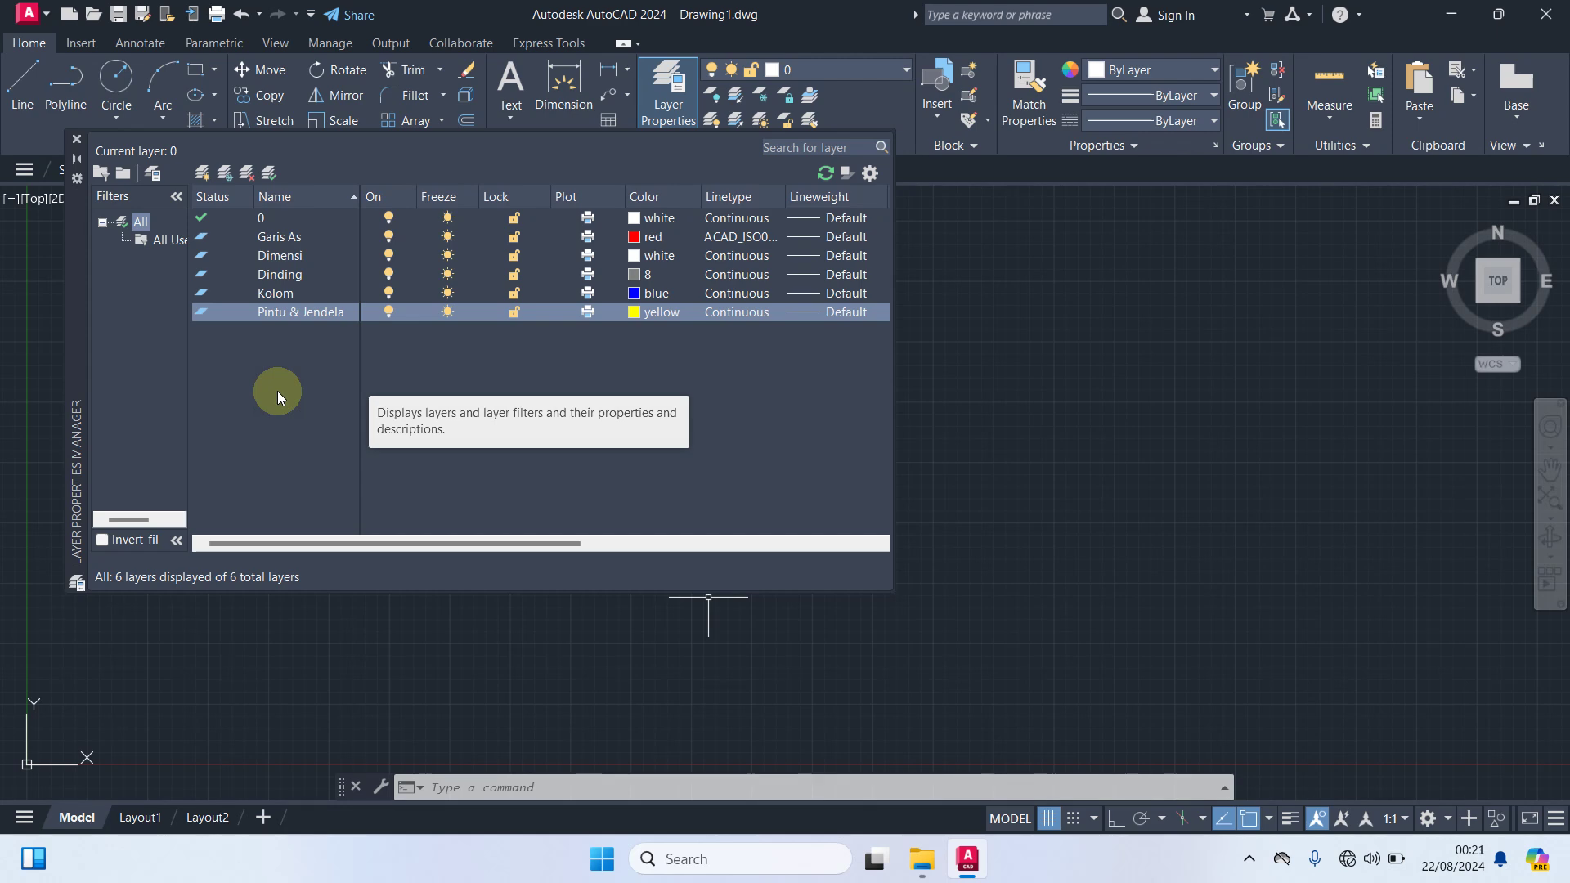
Step: Add a new layer named Teks below the Pintu & Jendela layer
{"action": "right_click", "coordinate": [223, 340]}
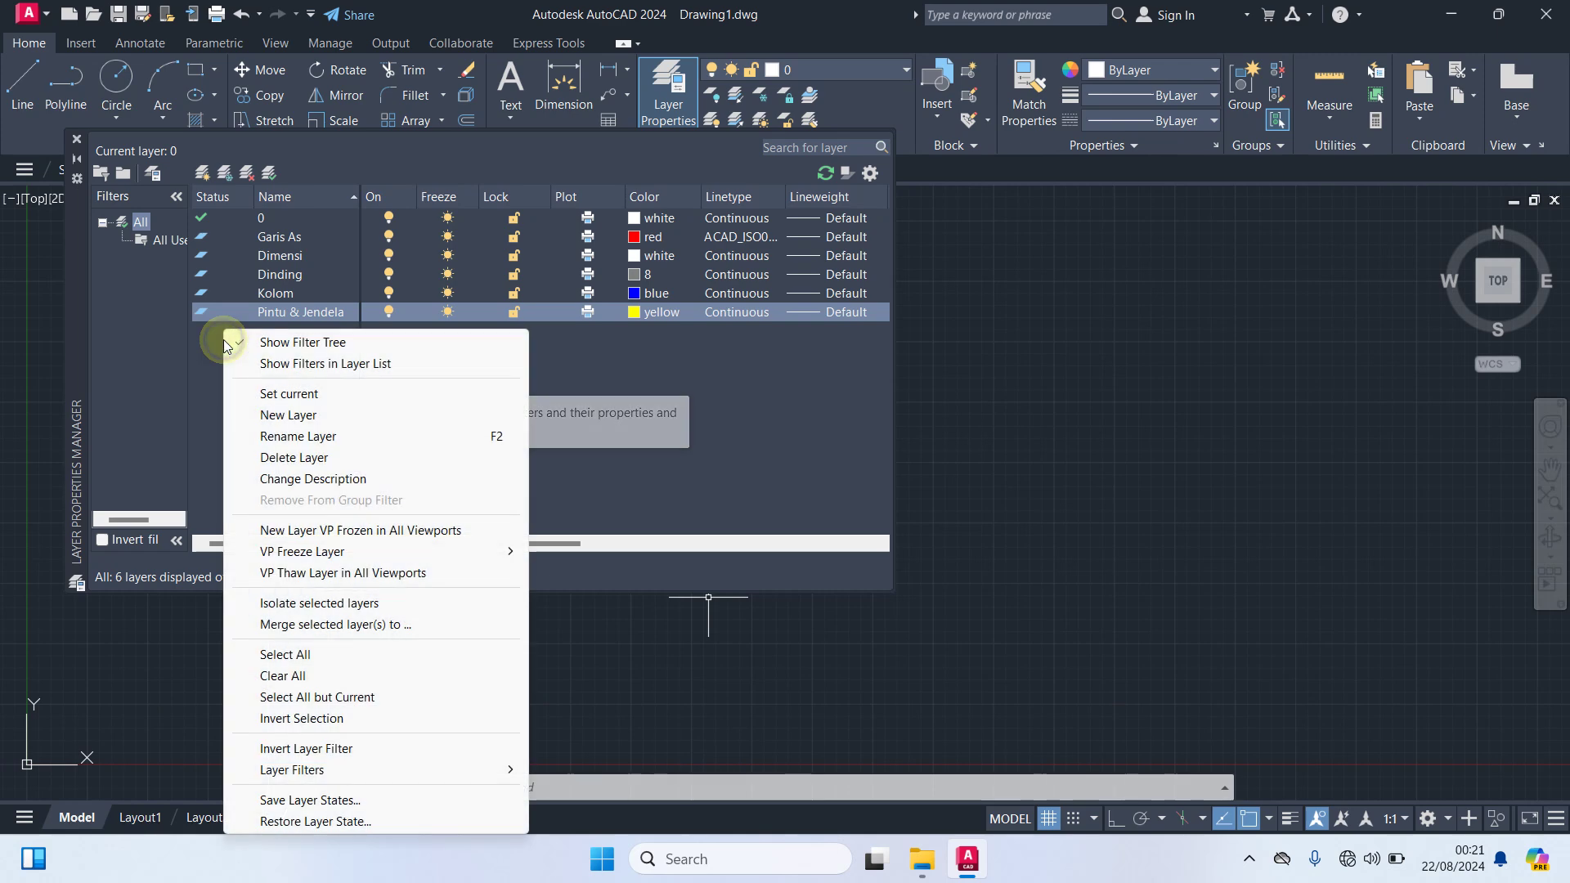
{"action": "left_click", "coordinate": [290, 415]}
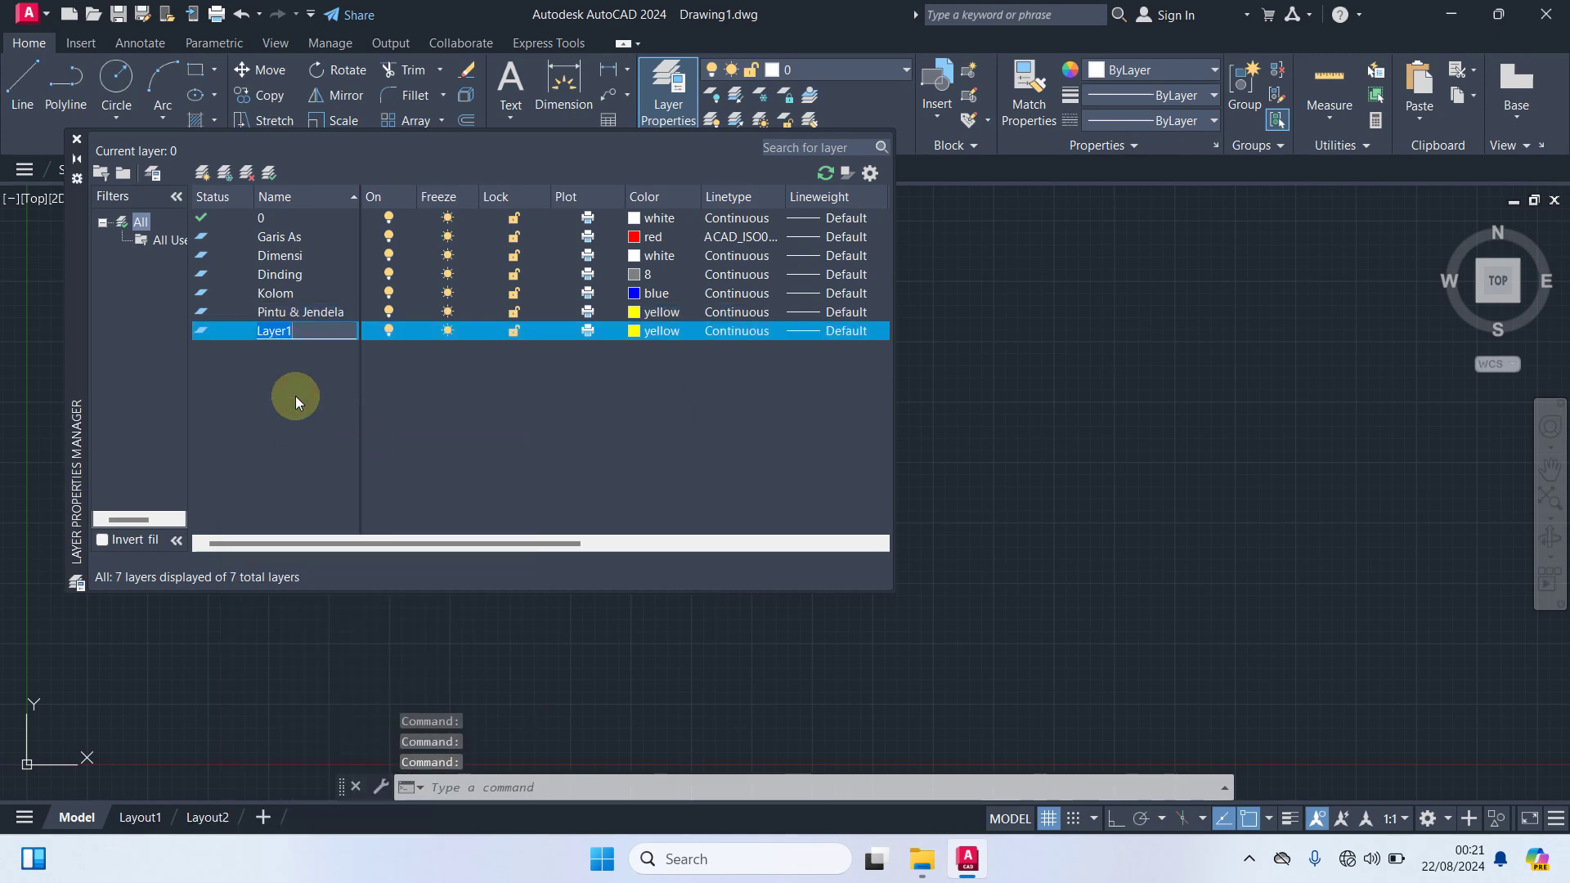
{"action": "type", "text": "T"}
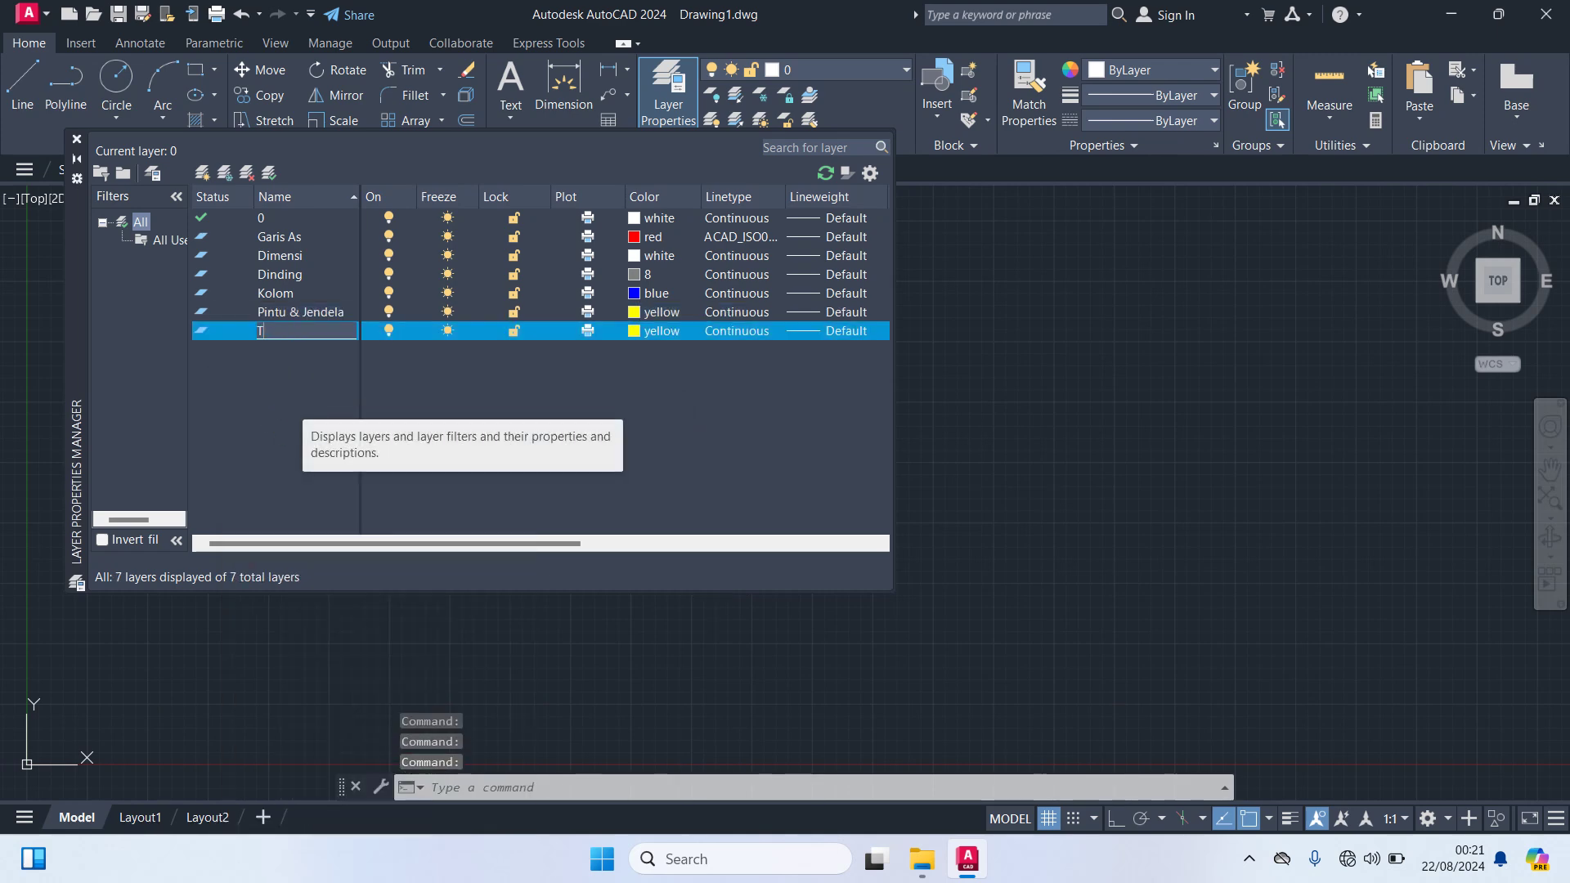
{"action": "type", "text": "eks"}
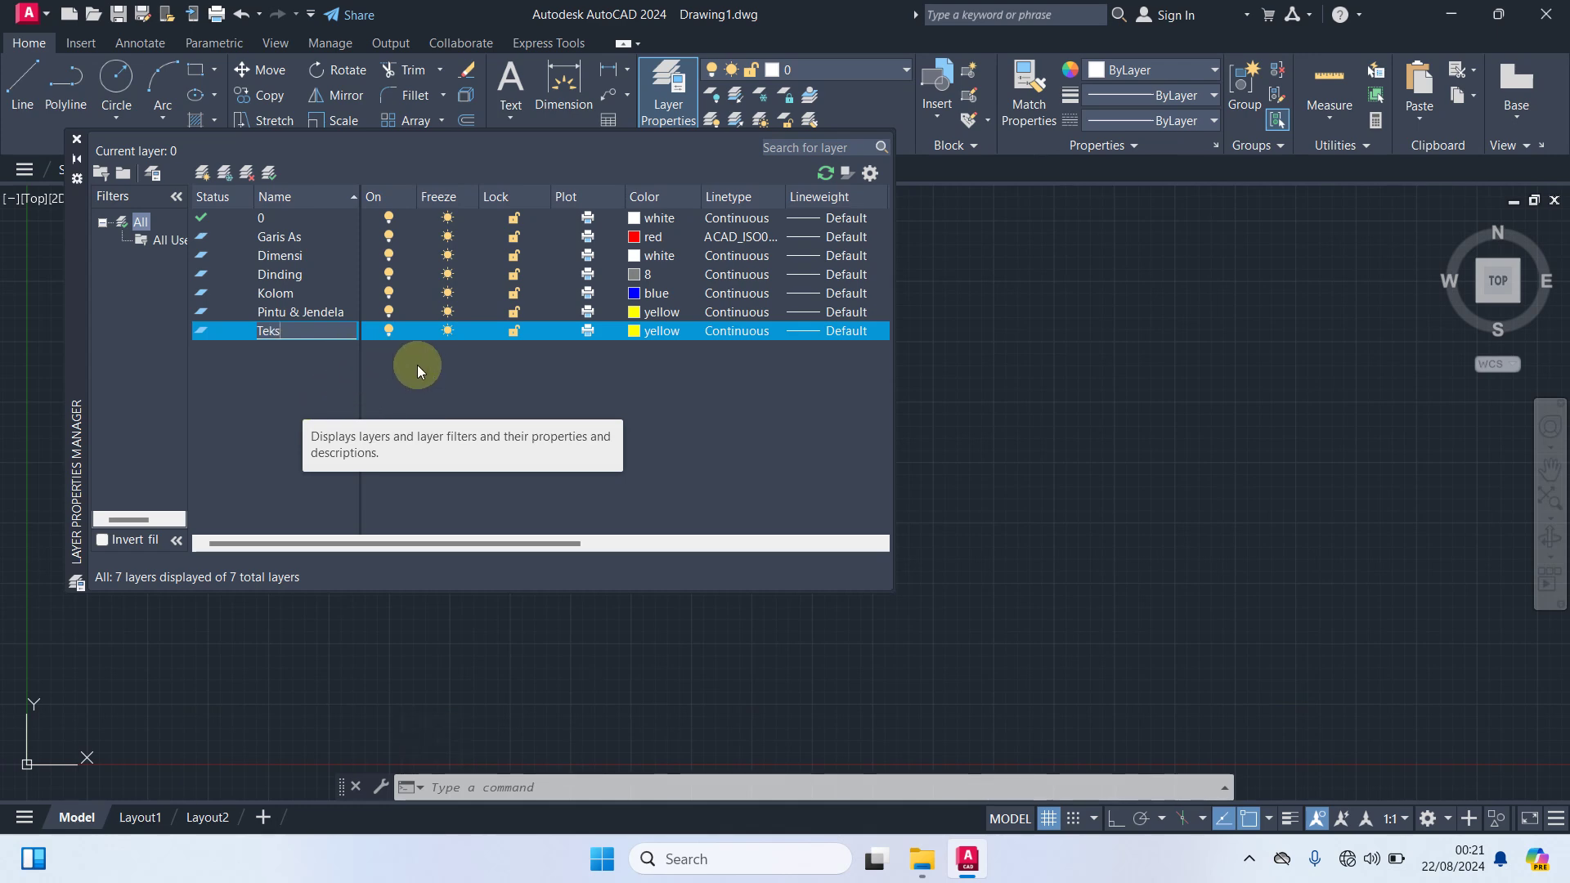
{"action": "key", "text": "Return"}
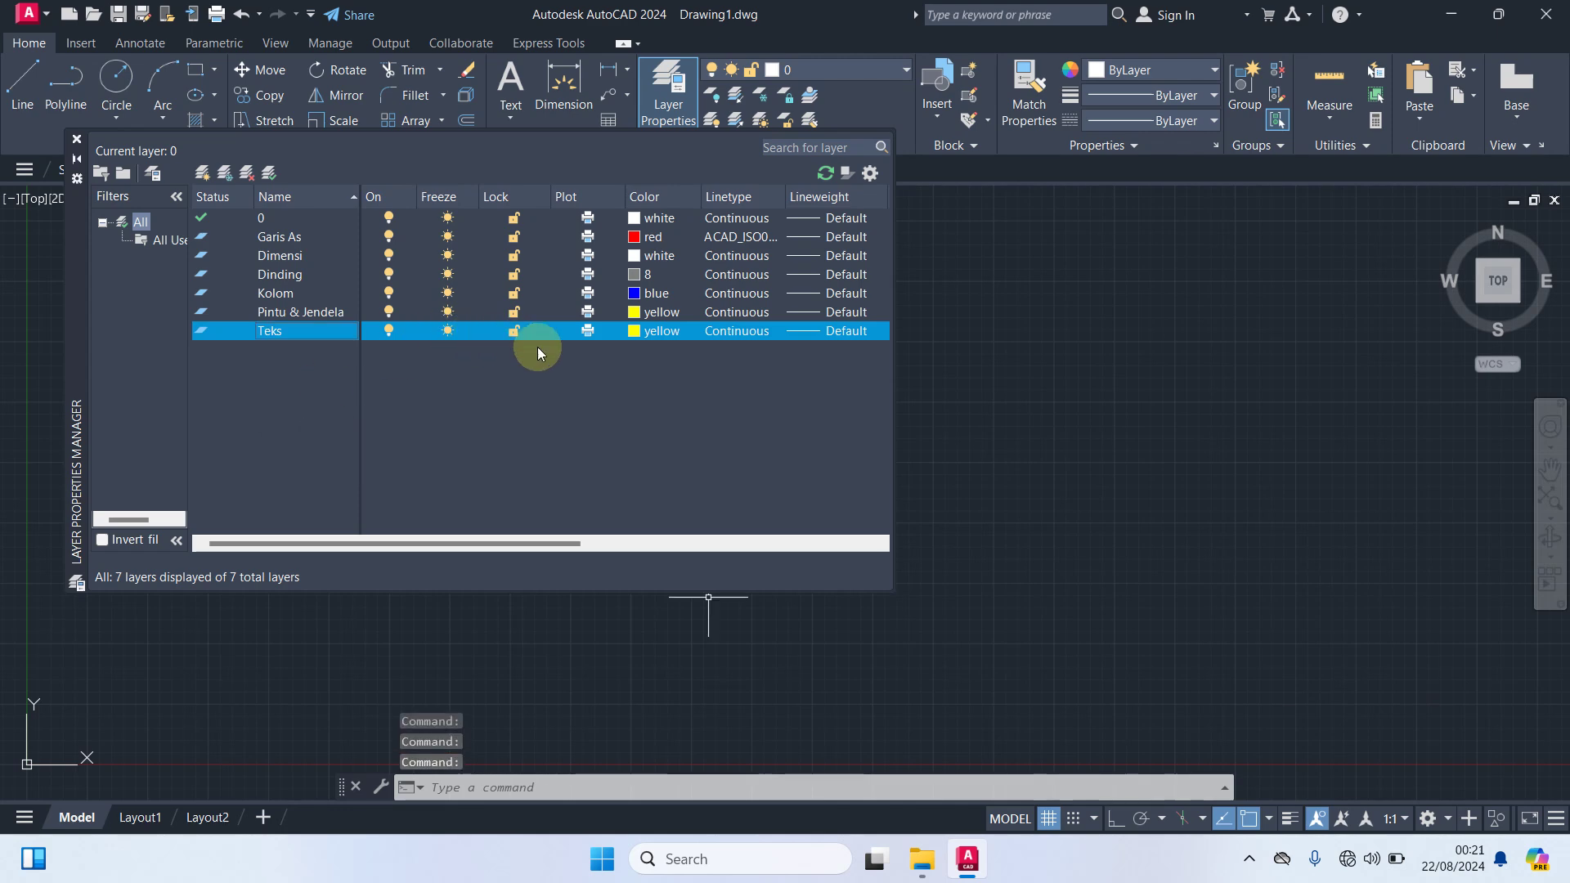
Step: Set the Teks layer's color to green and close the layer properties manager
{"action": "left_click", "coordinate": [636, 332]}
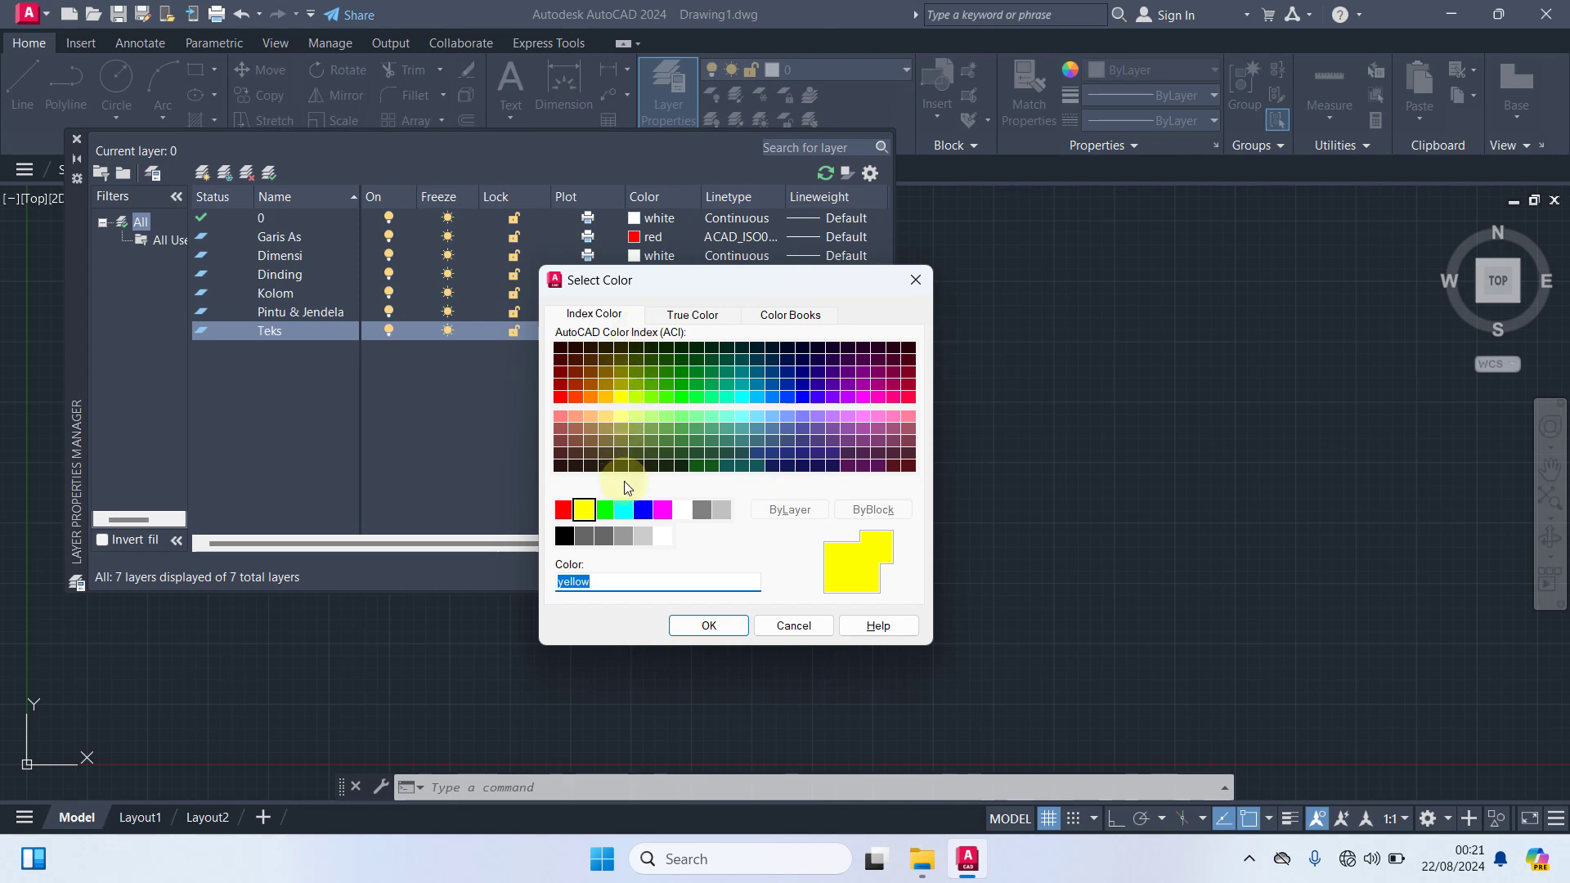
{"action": "left_click", "coordinate": [606, 512]}
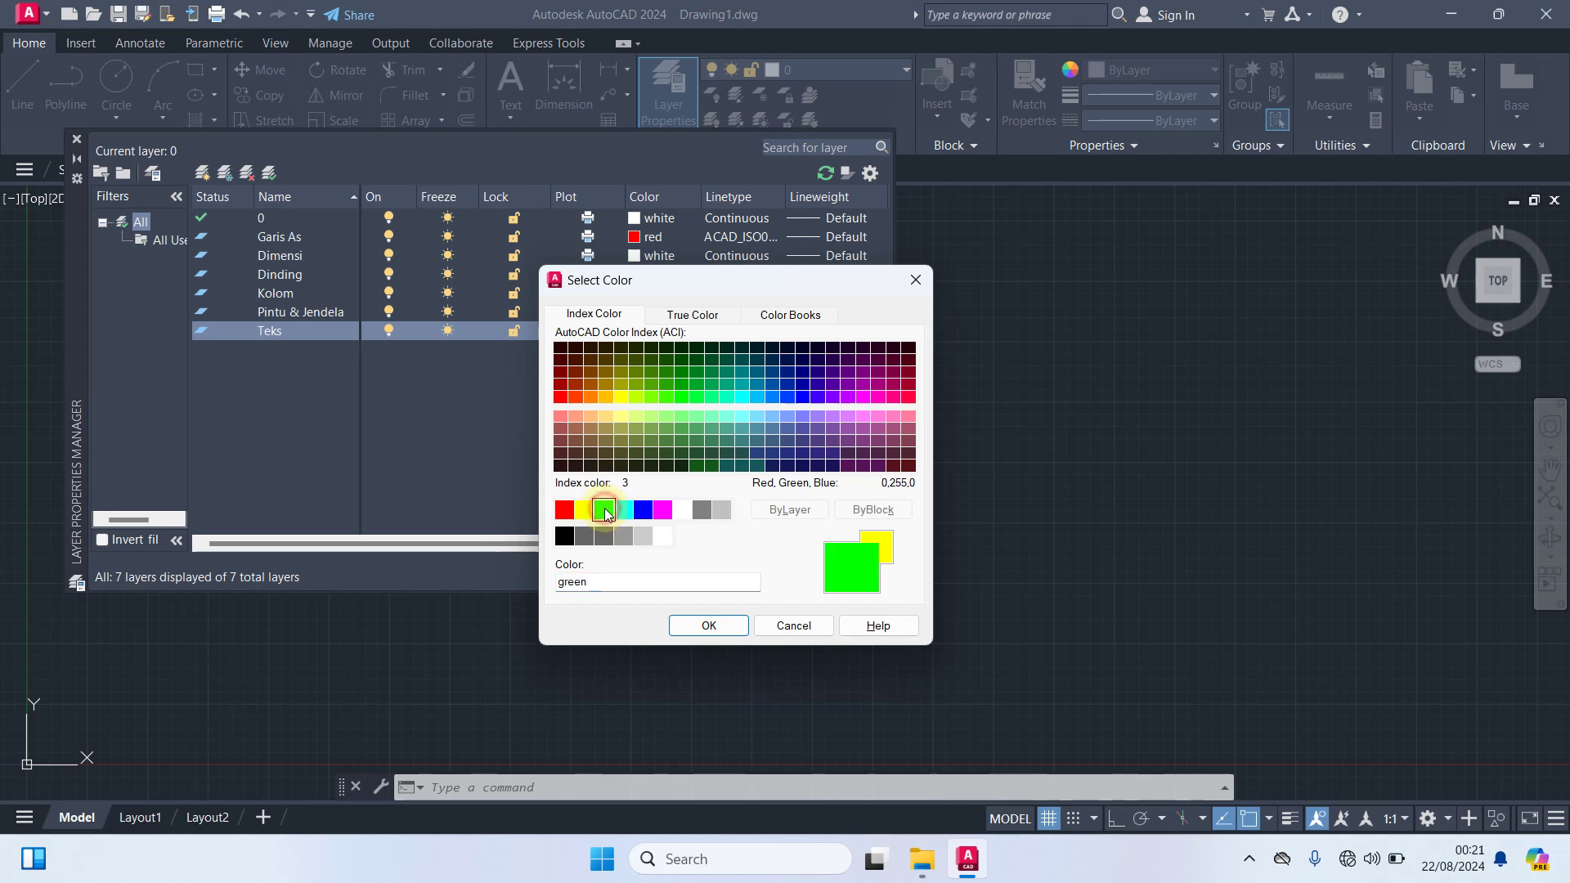
{"action": "left_click", "coordinate": [708, 626]}
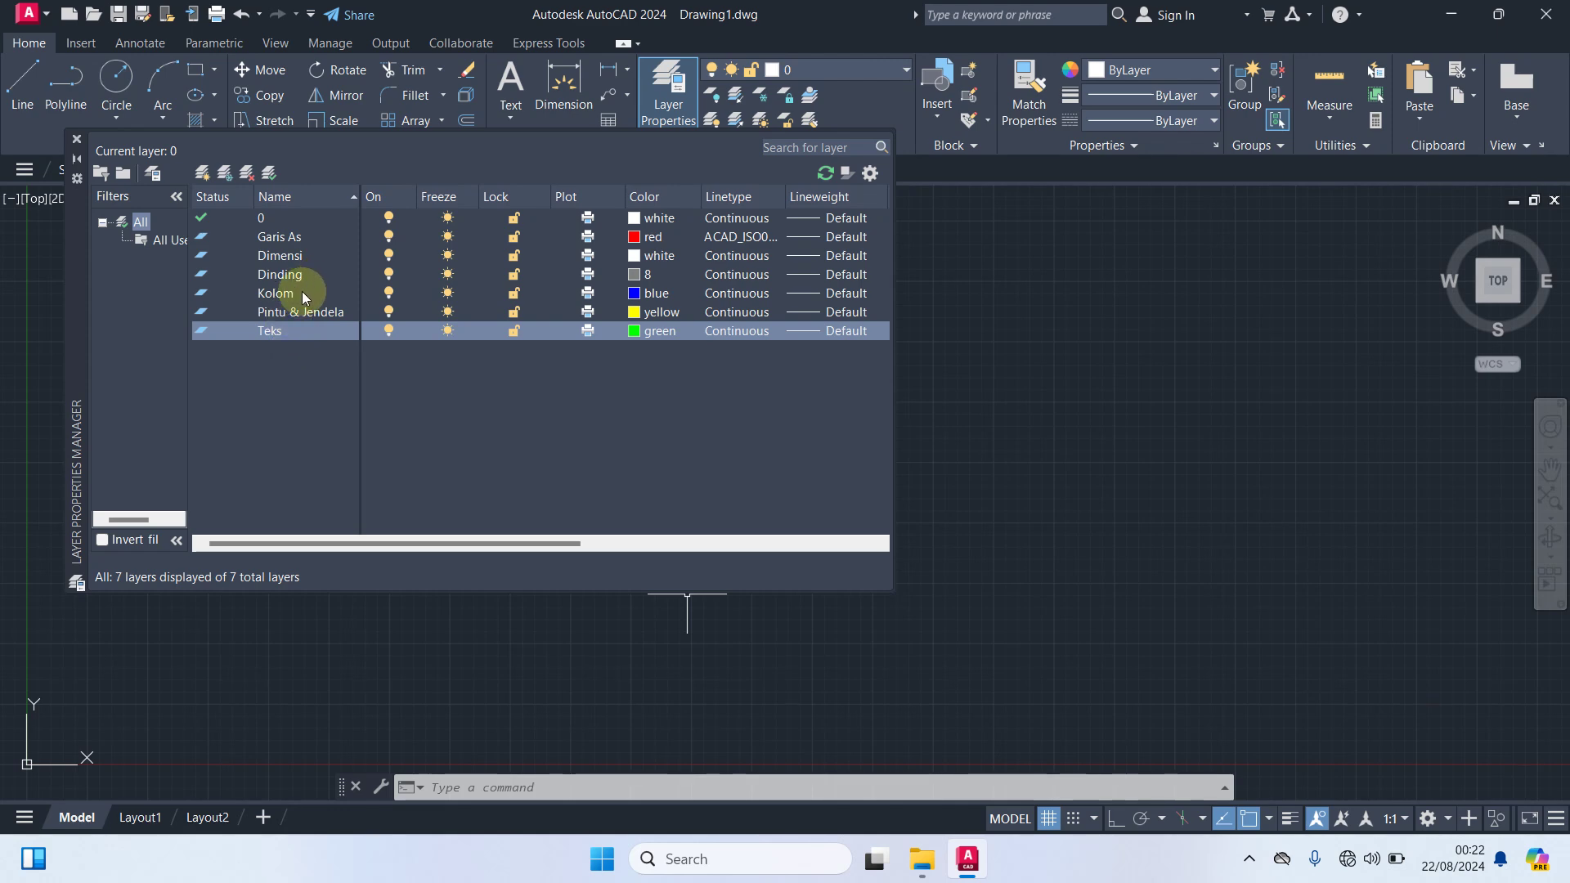
{"action": "left_click", "coordinate": [77, 144]}
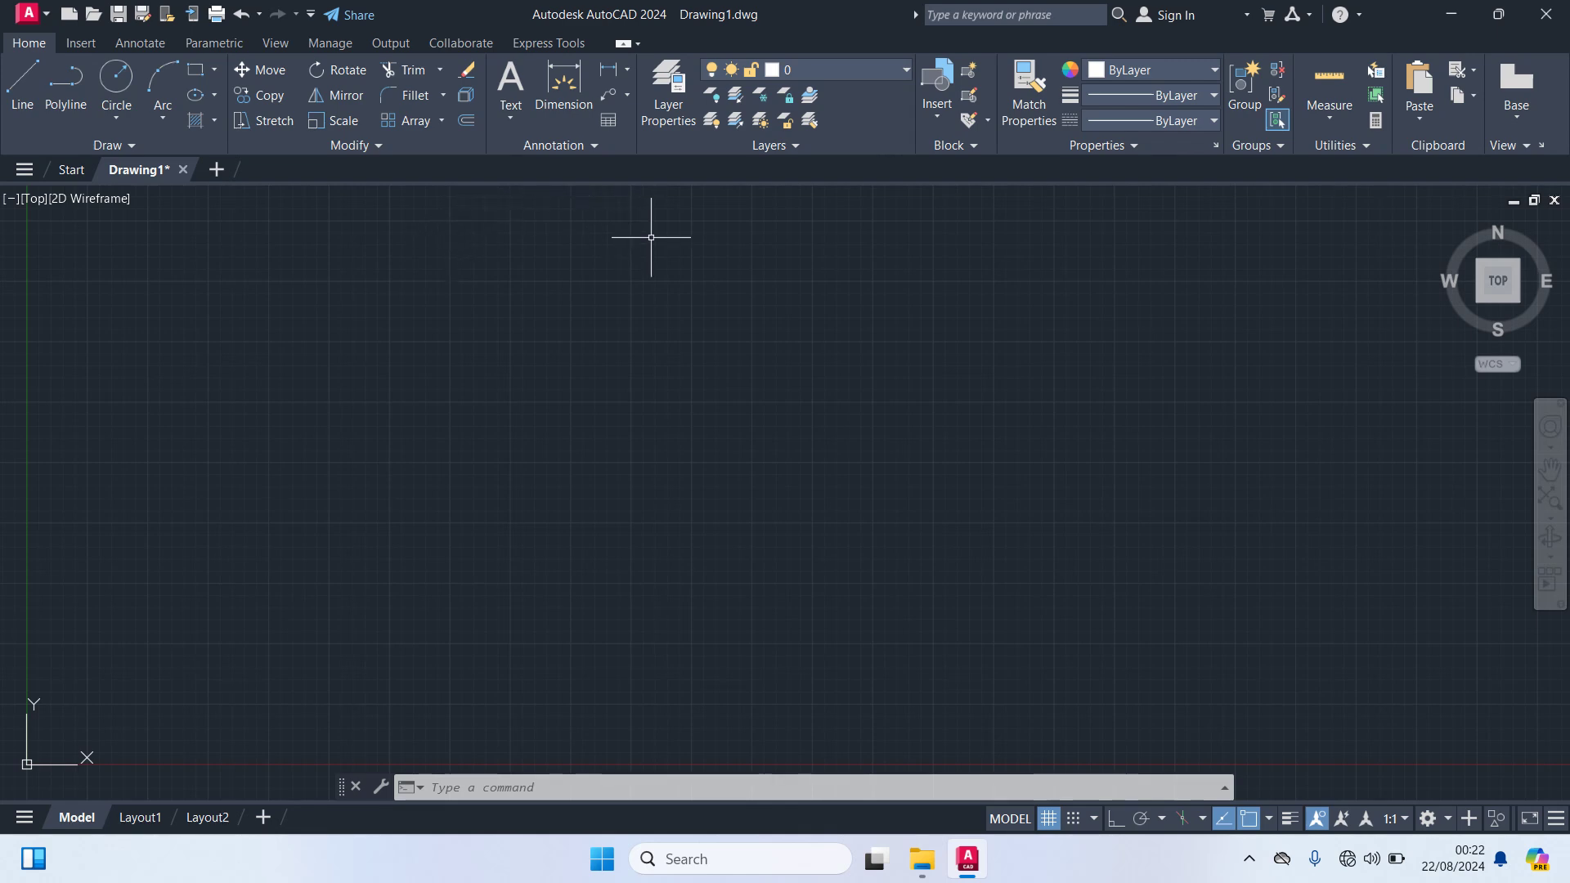
Step: Make Garis As the current layer and draw a 600 by 600 rectangle on it
{"action": "left_click", "coordinate": [835, 69]}
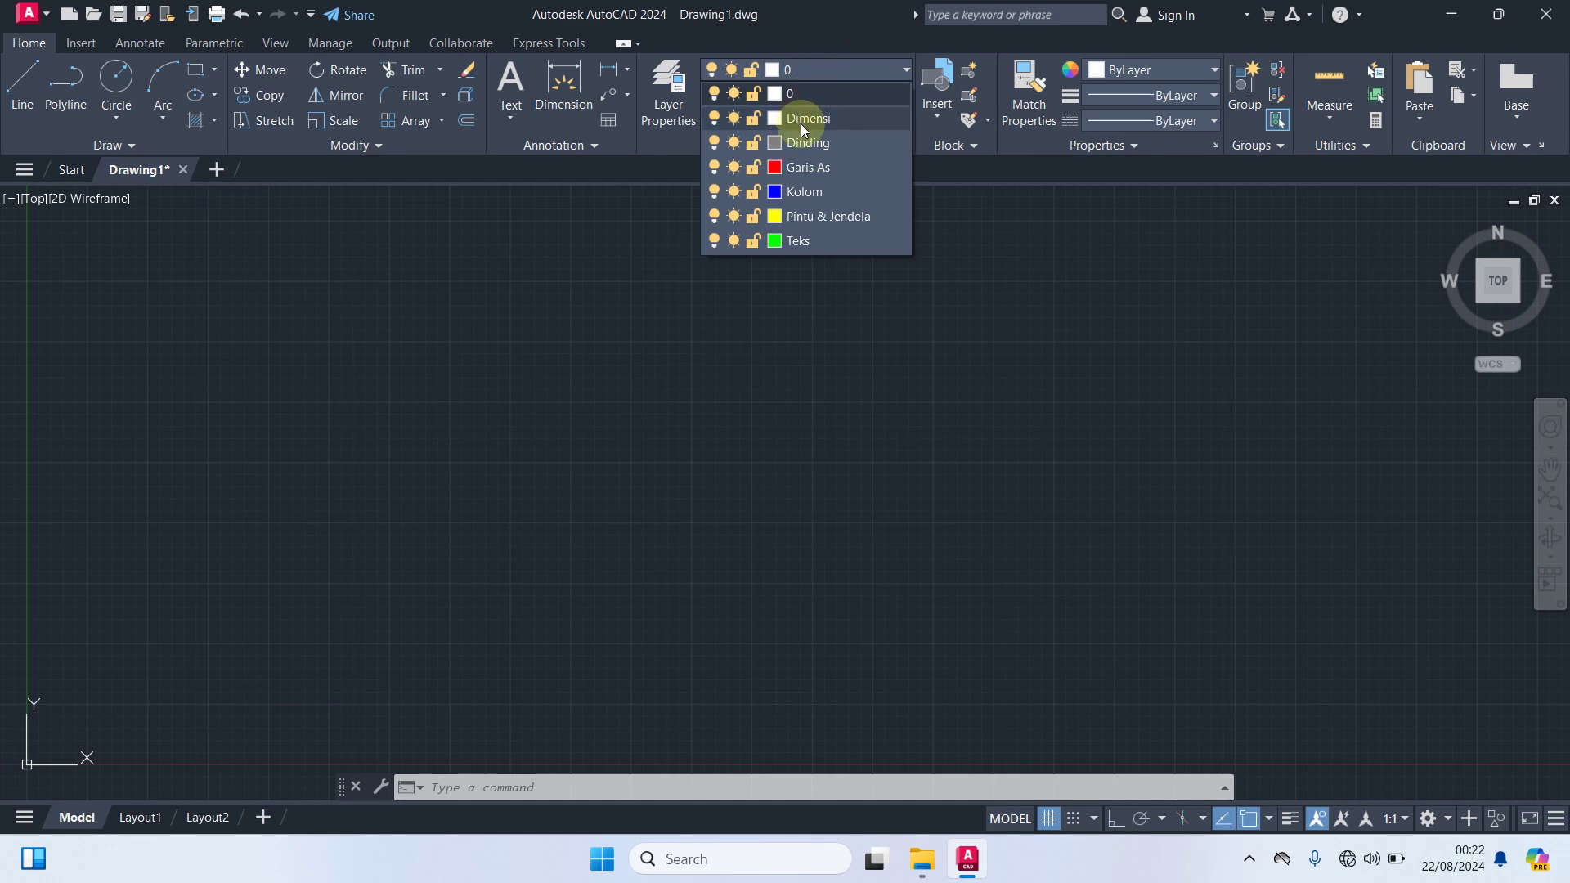
{"action": "left_click", "coordinate": [809, 170]}
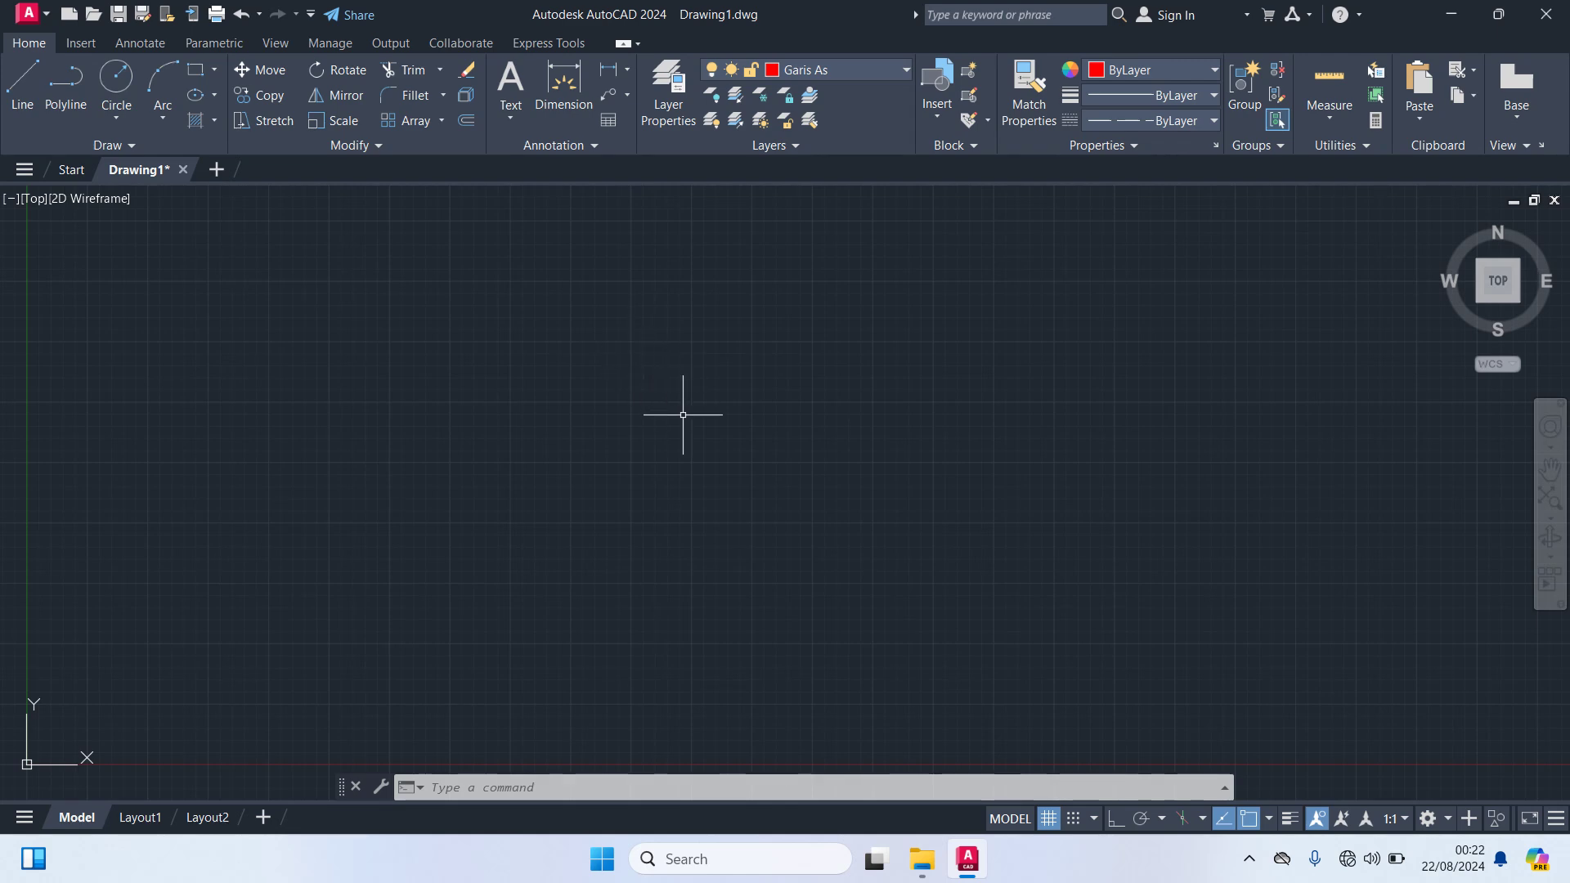
{"action": "type", "text": "rec"}
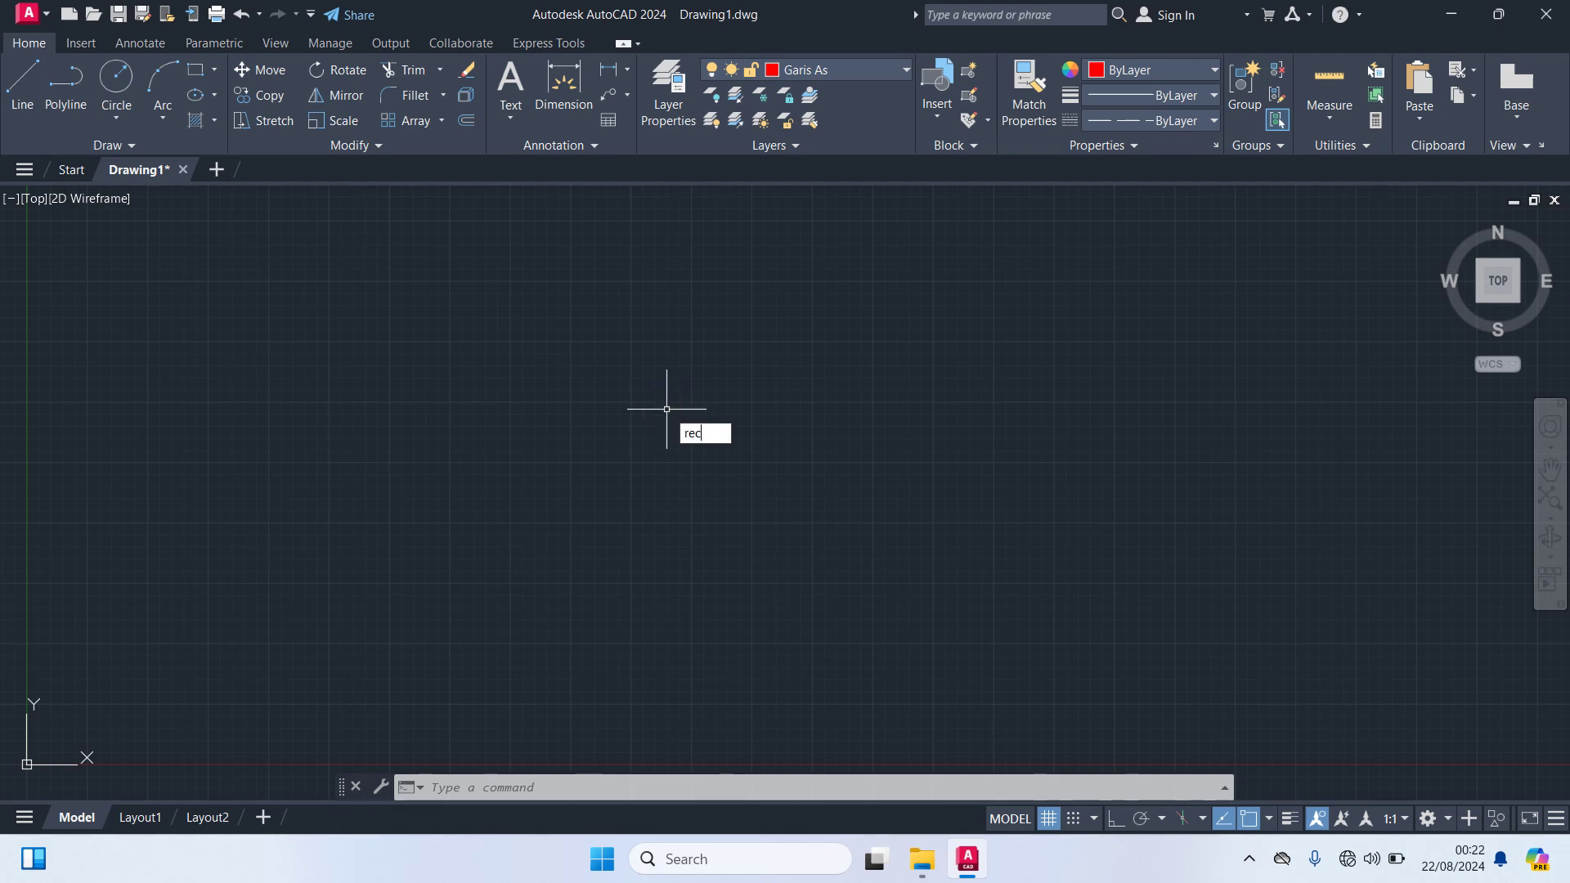
{"action": "key", "text": "Return"}
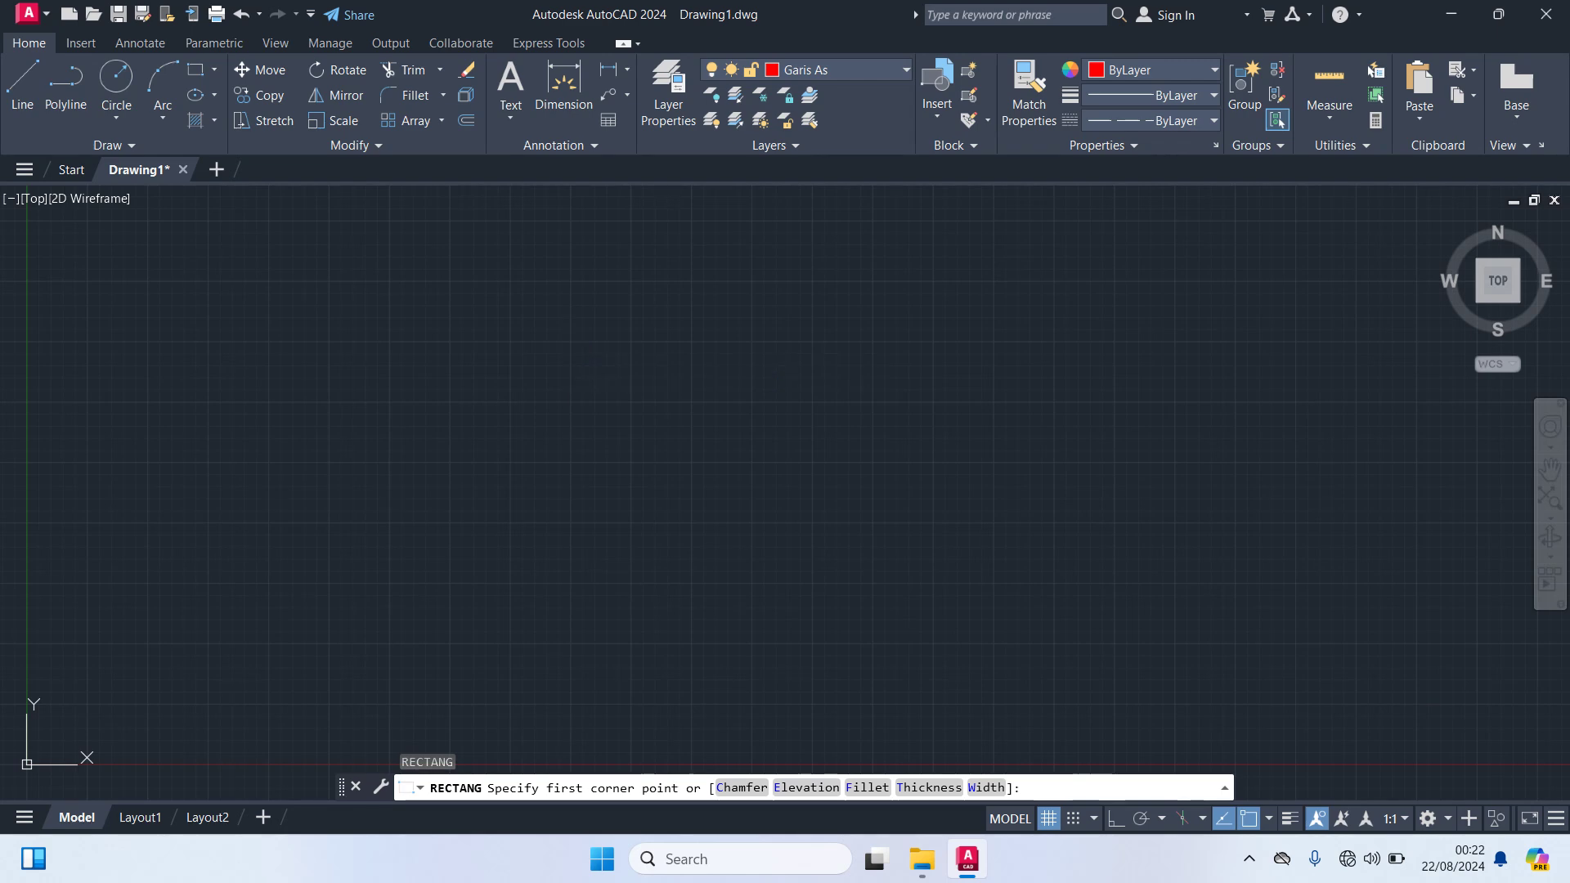
{"action": "left_click", "coordinate": [570, 350]}
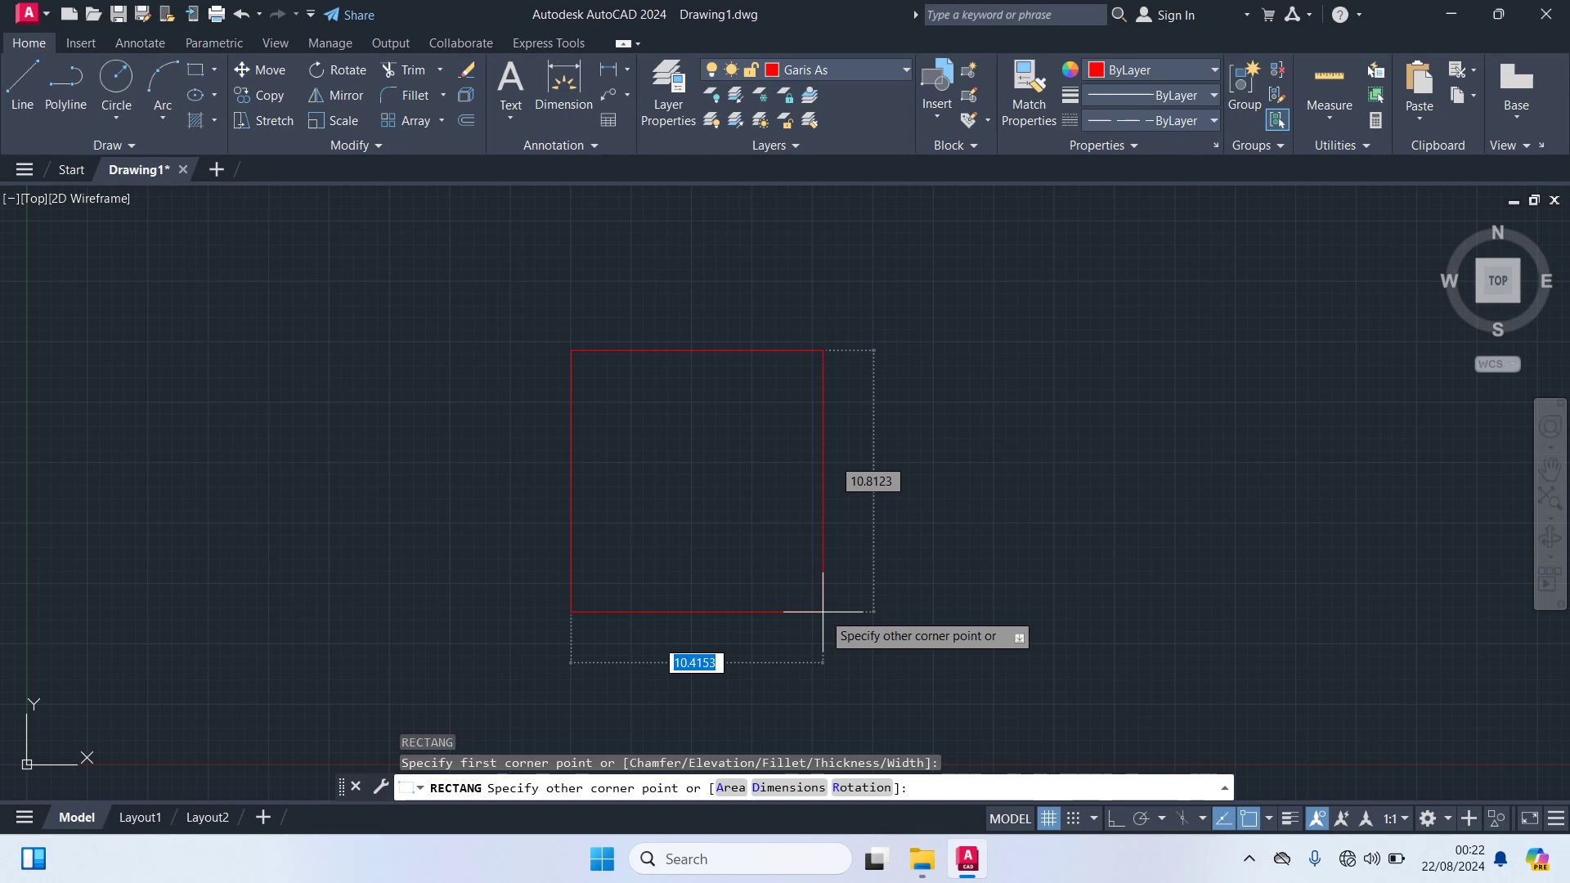
{"action": "type", "text": "600"}
{"action": "key", "text": "Tab"}
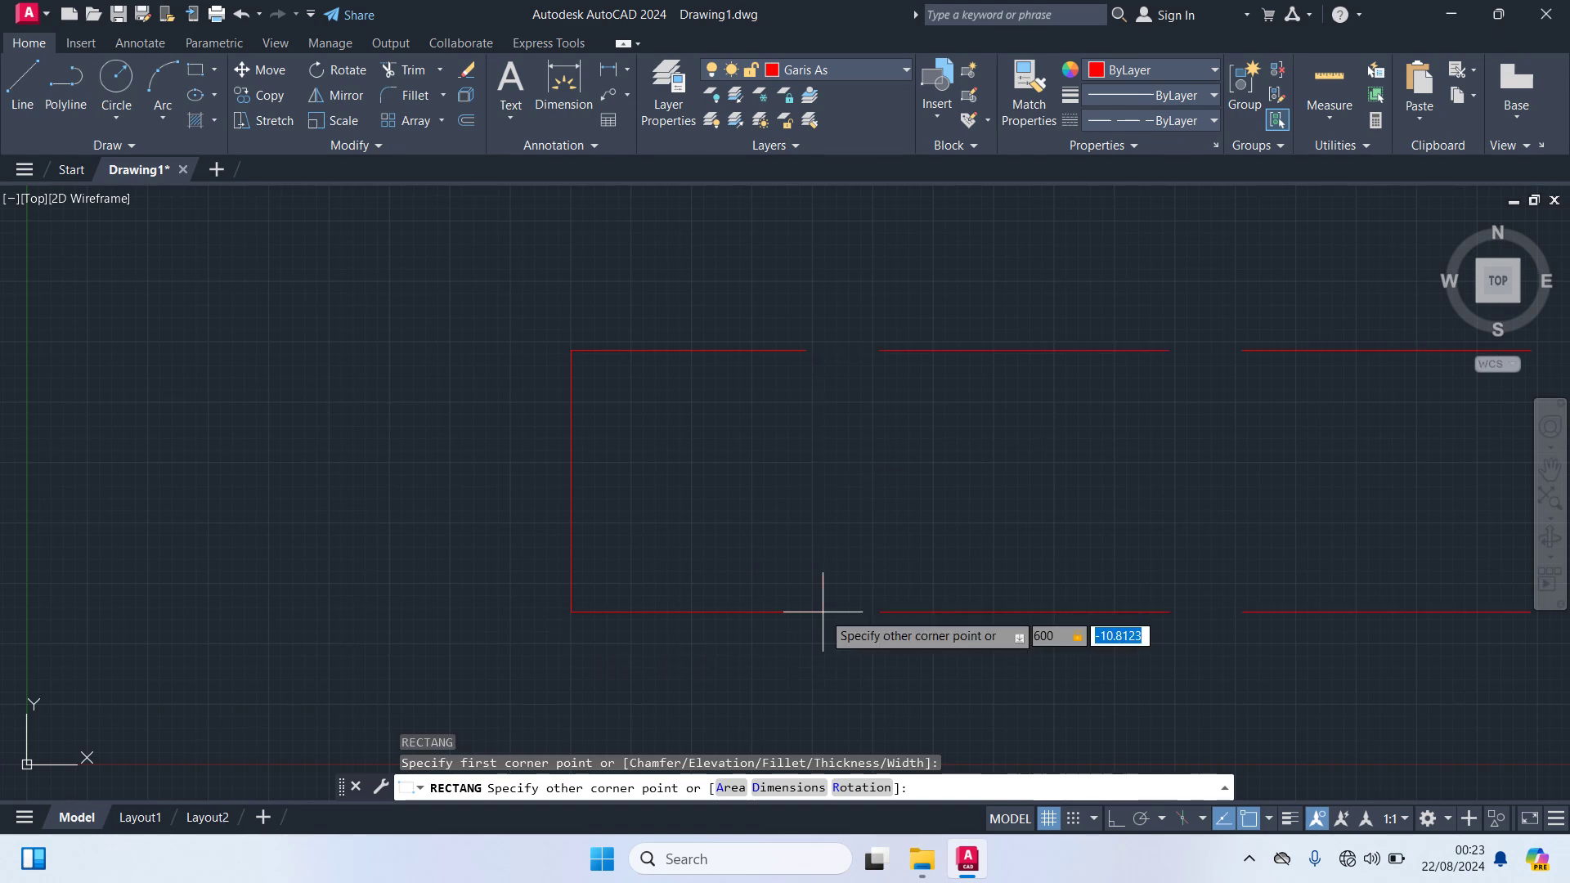
{"action": "type", "text": "6"}
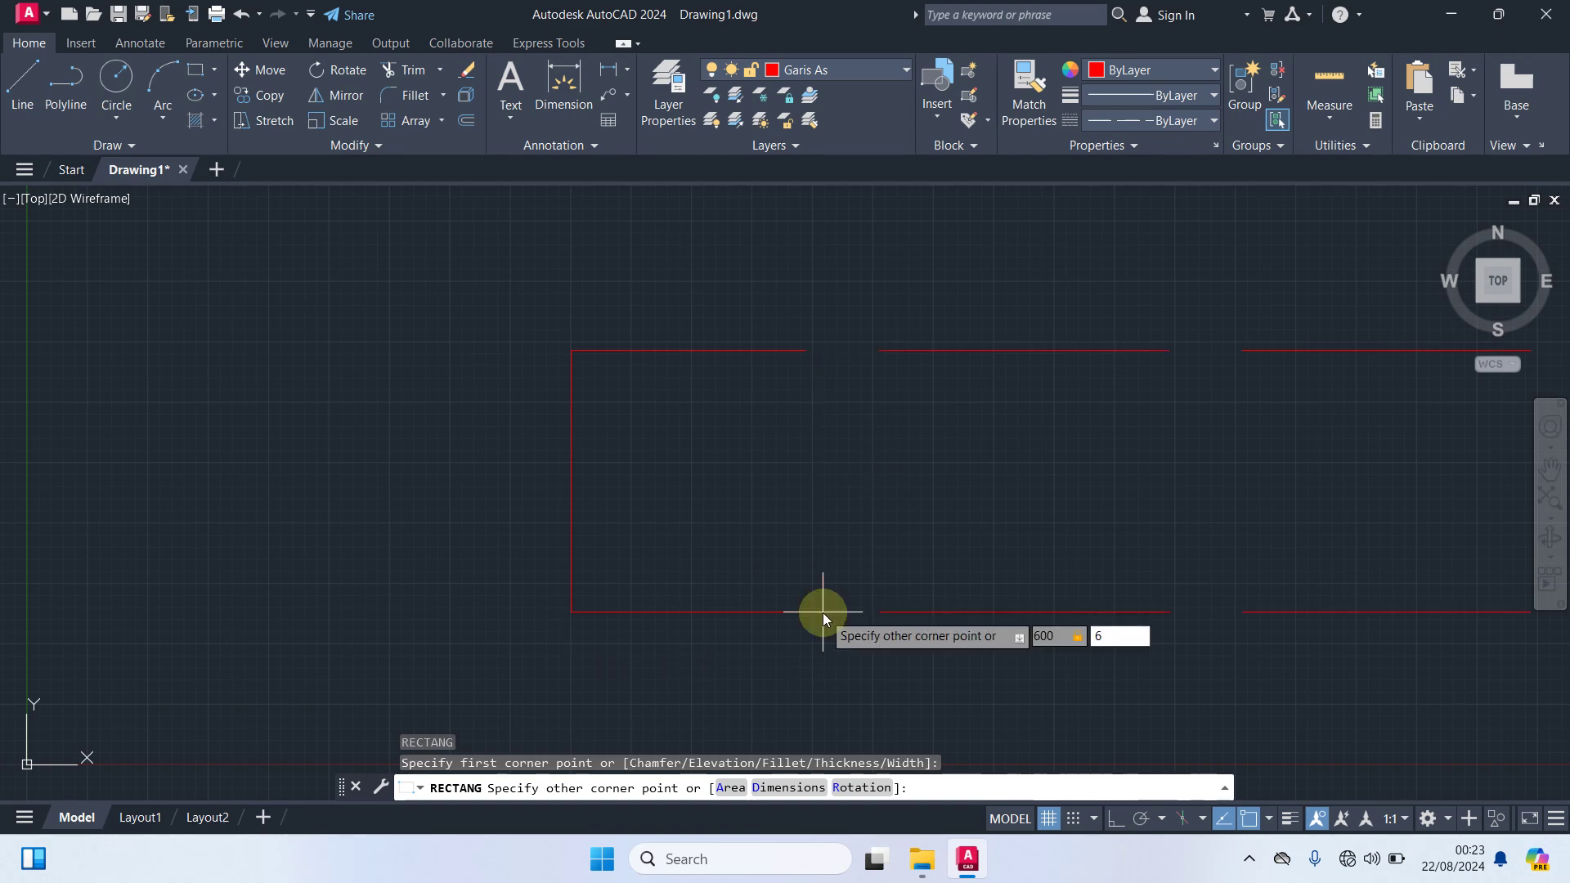
{"action": "type", "text": "00"}
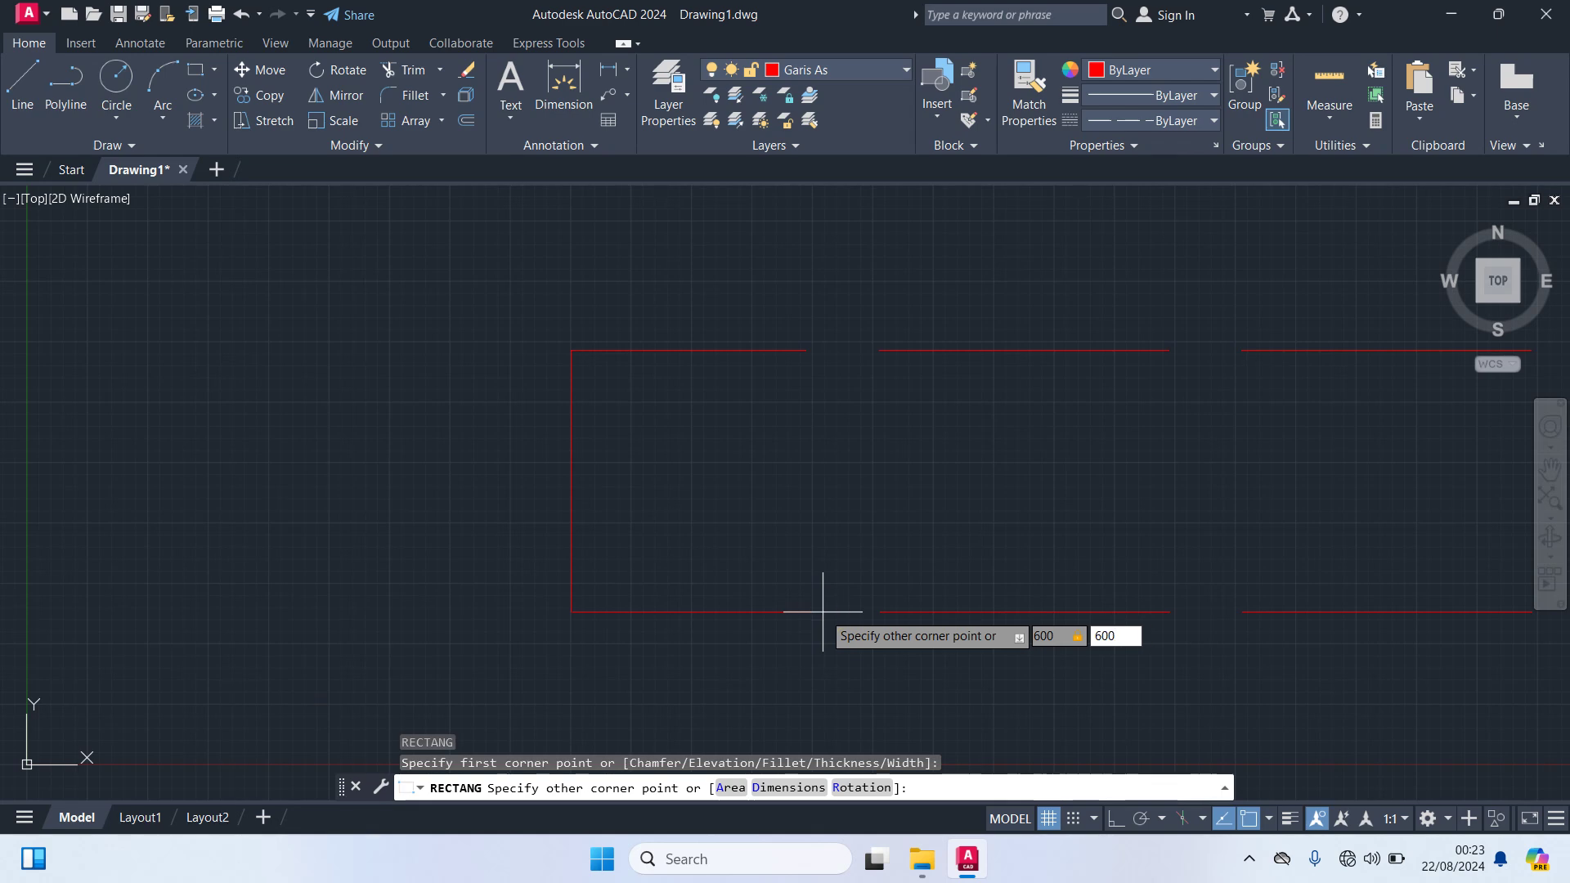
{"action": "key", "text": "Return"}
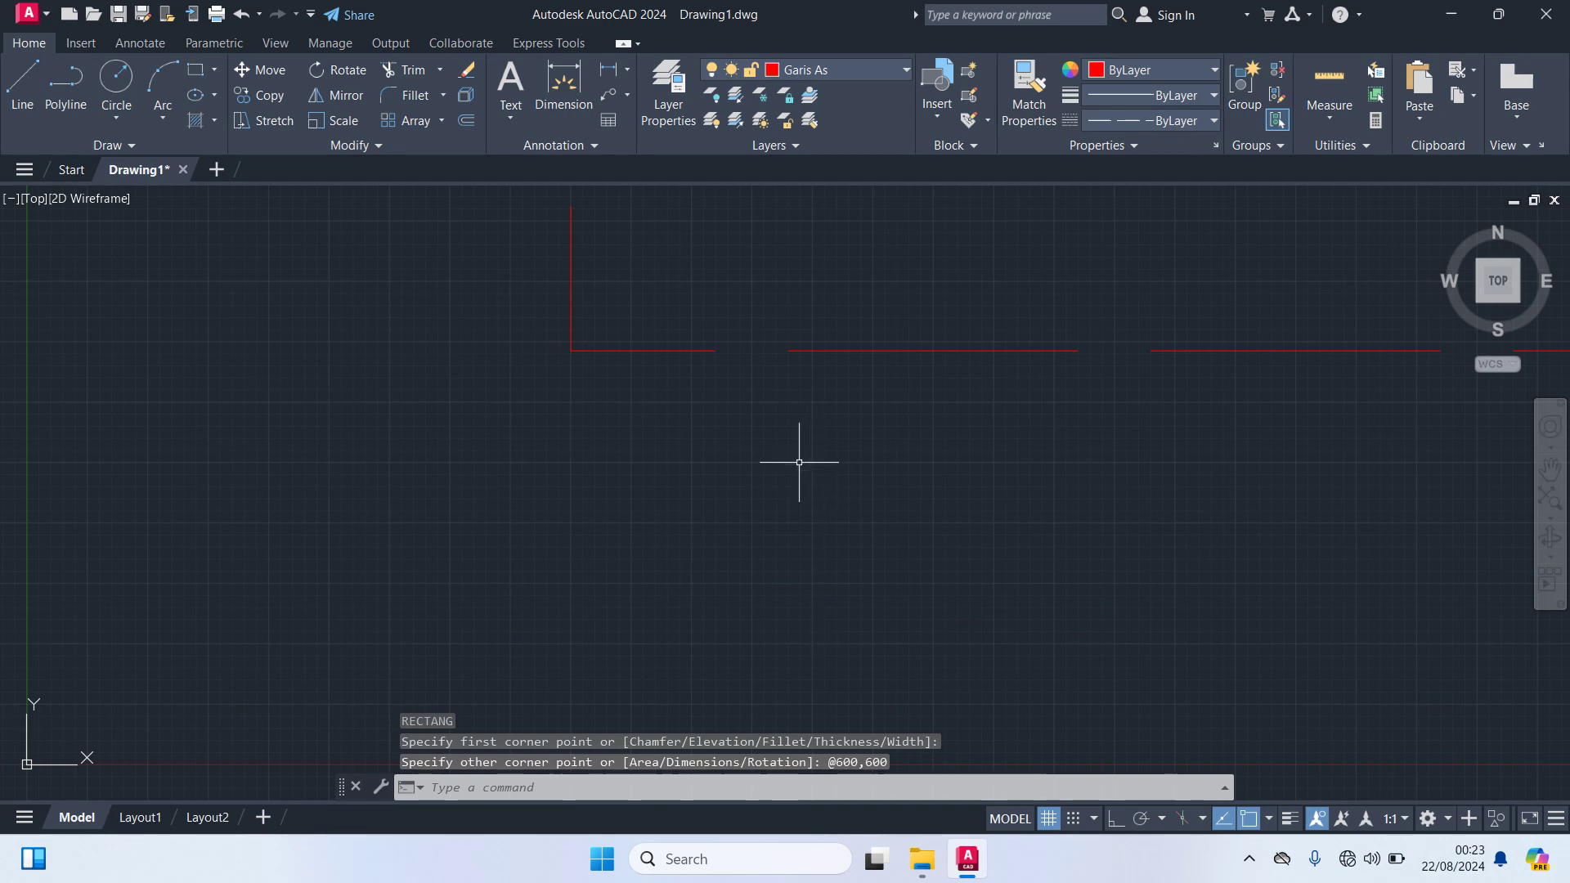
Step: Move the axis-line rectangle to the right and slightly up, away from the origin
{"action": "scroll", "coordinate": [798, 462], "scroll_direction": "down", "scroll_amount": 5}
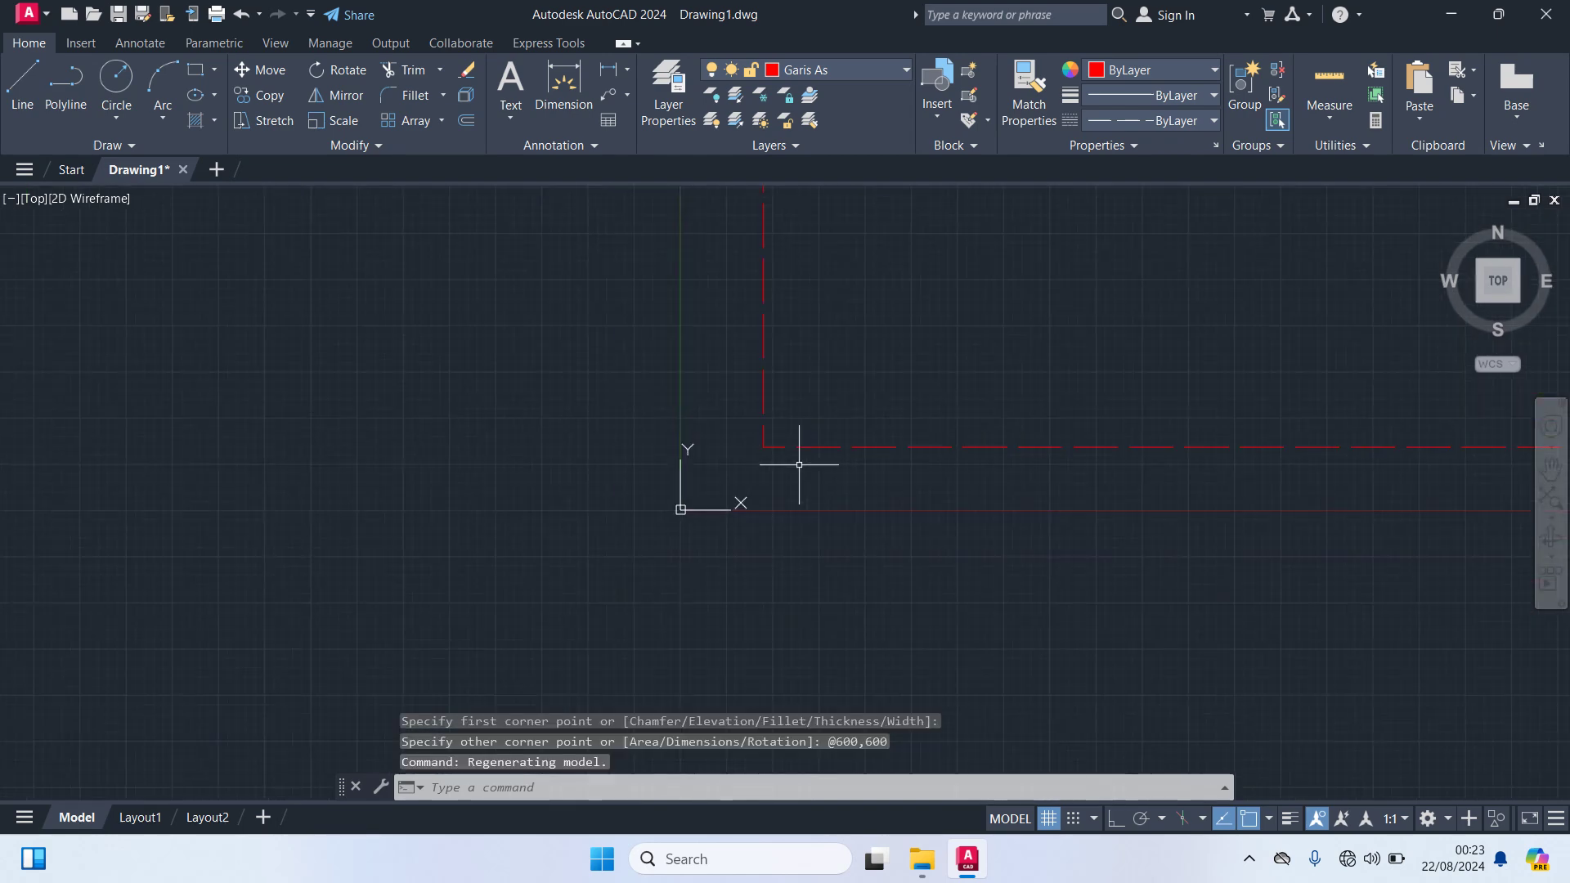
{"action": "scroll", "coordinate": [810, 441], "scroll_direction": "down", "scroll_amount": 3}
{"action": "middle_click_drag", "start_coordinate": [866, 375], "coordinate": [374, 616]}
{"action": "scroll", "coordinate": [585, 457], "scroll_direction": "down", "scroll_amount": 5}
{"action": "scroll", "coordinate": [605, 421], "scroll_direction": "up", "scroll_amount": 4}
{"action": "scroll", "coordinate": [598, 420], "scroll_direction": "down", "scroll_amount": 3}
{"action": "middle_click_drag", "start_coordinate": [602, 421], "coordinate": [357, 530]}
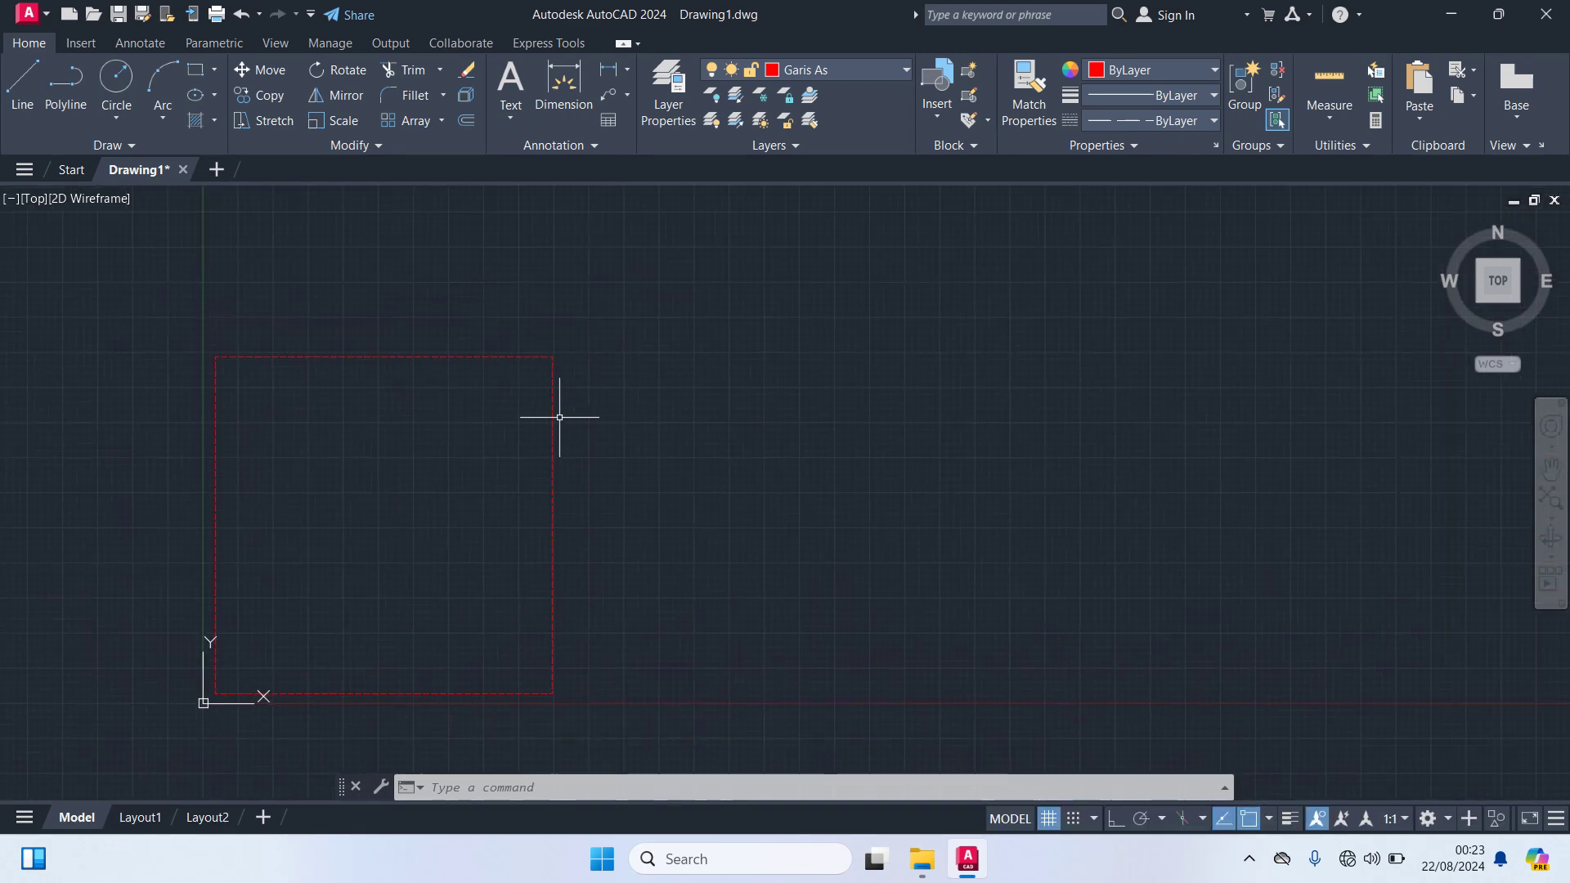
{"action": "left_click", "coordinate": [553, 417]}
{"action": "type", "text": "m"}
{"action": "key", "text": "Return"}
{"action": "left_click", "coordinate": [684, 560]}
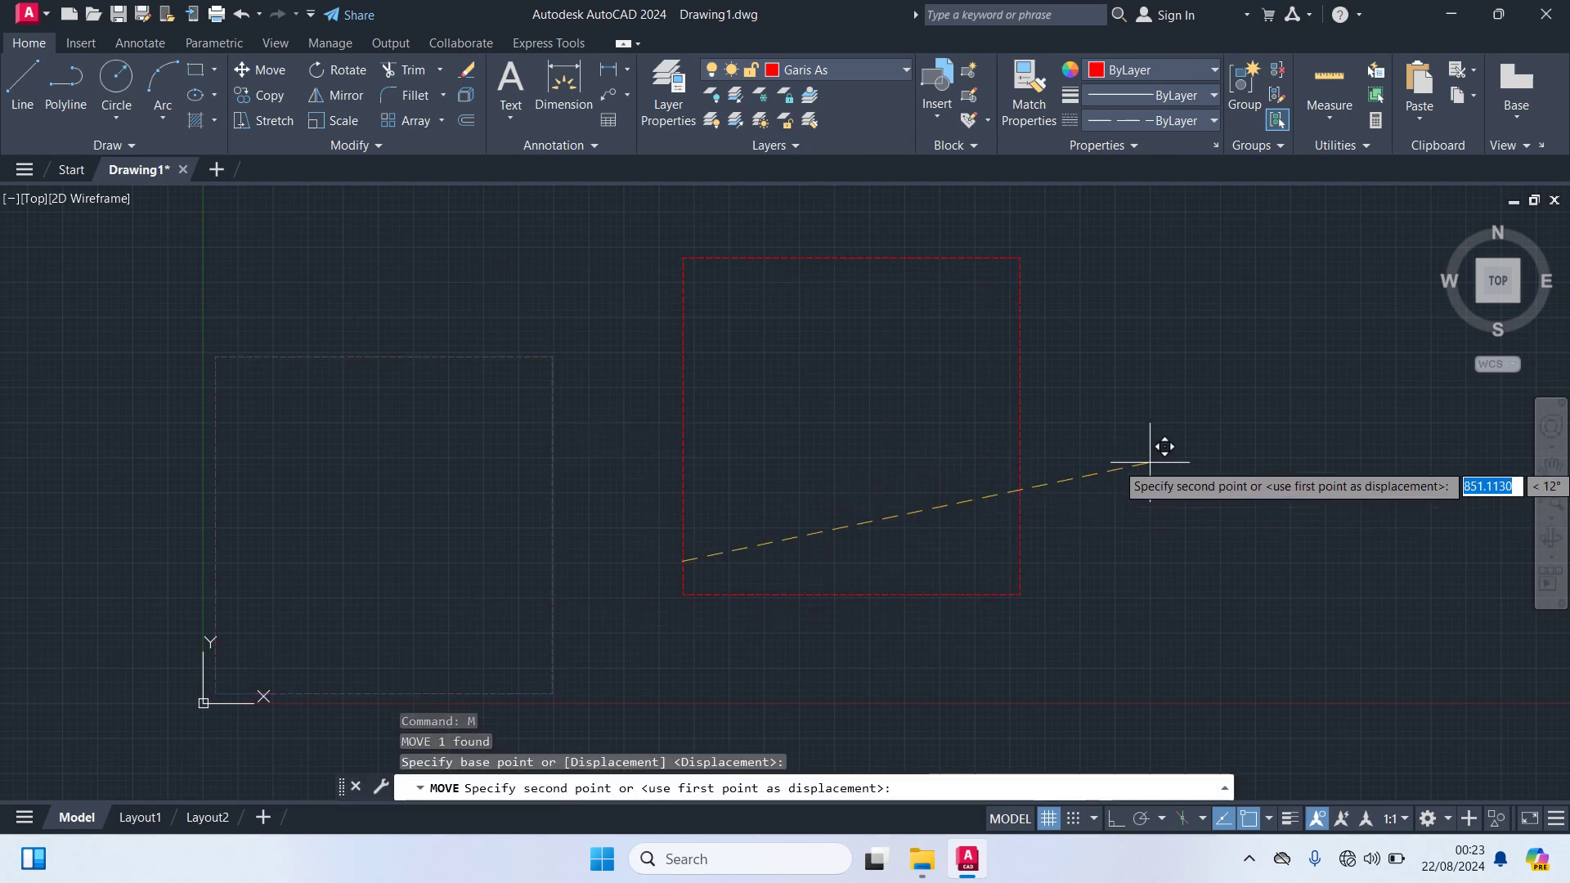
{"action": "left_click", "coordinate": [1278, 444]}
{"action": "middle_click_drag", "start_coordinate": [1219, 413], "coordinate": [858, 393]}
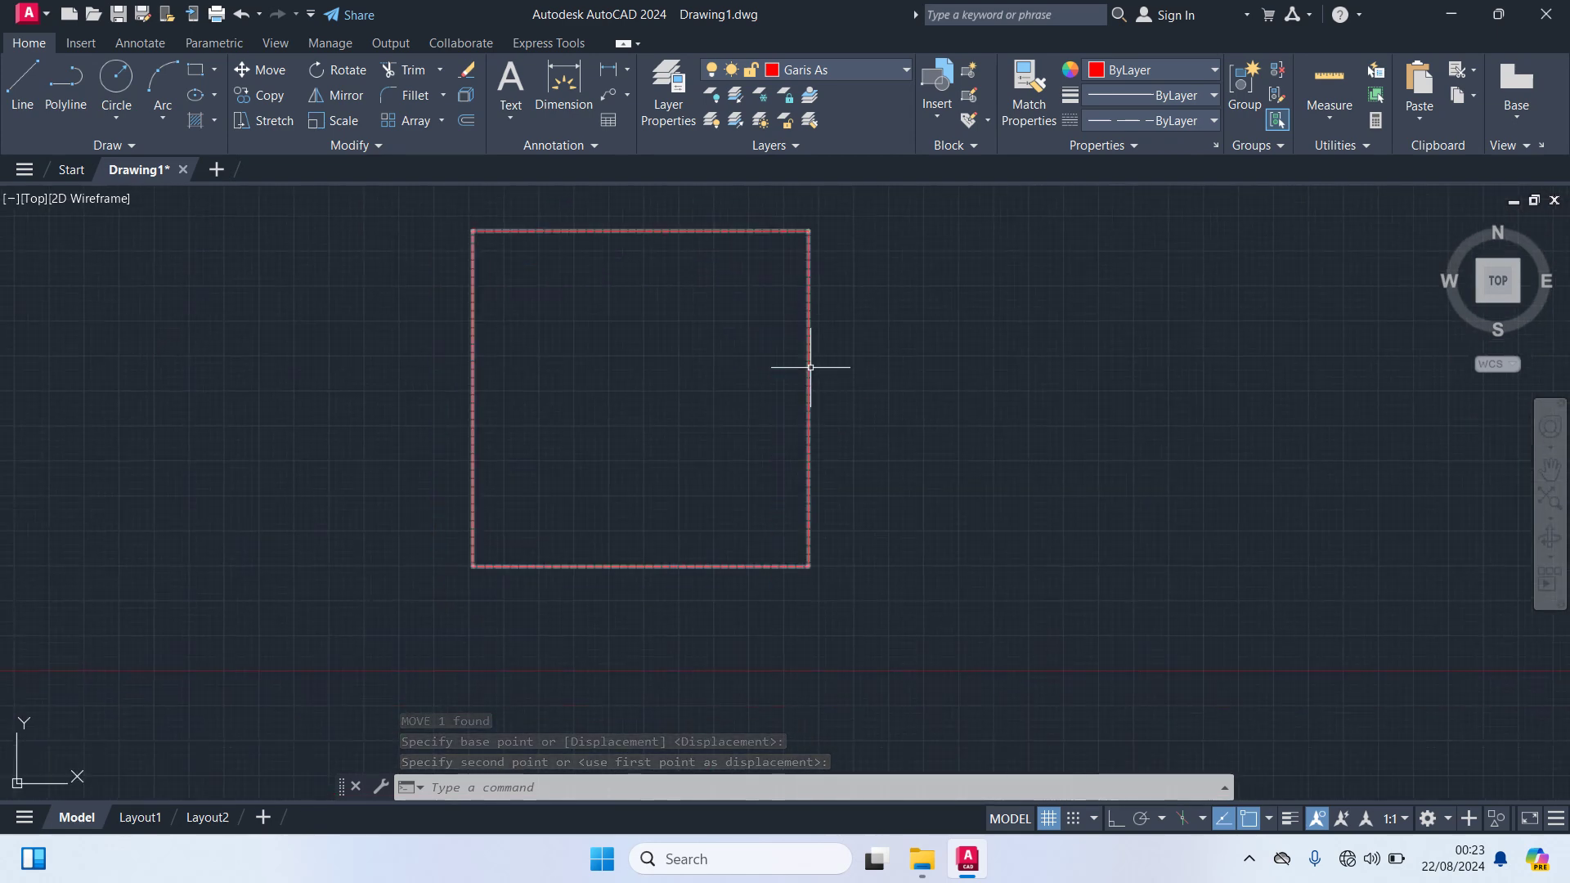
Step: Explode the axis-line rectangle into separate lines
{"action": "left_click", "coordinate": [810, 367]}
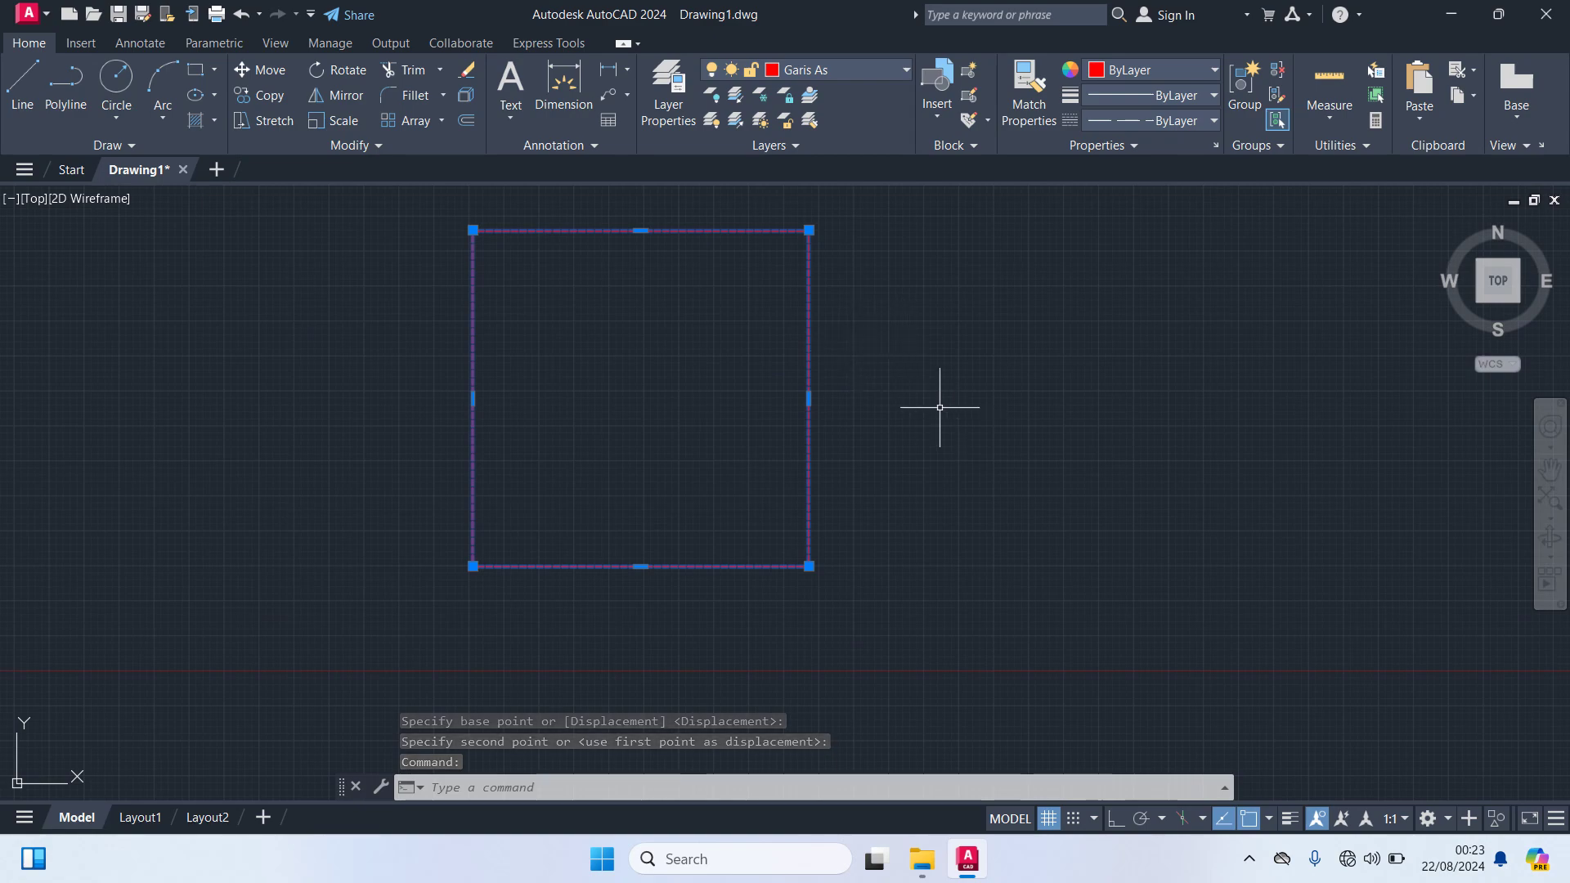
{"action": "key", "text": "Escape"}
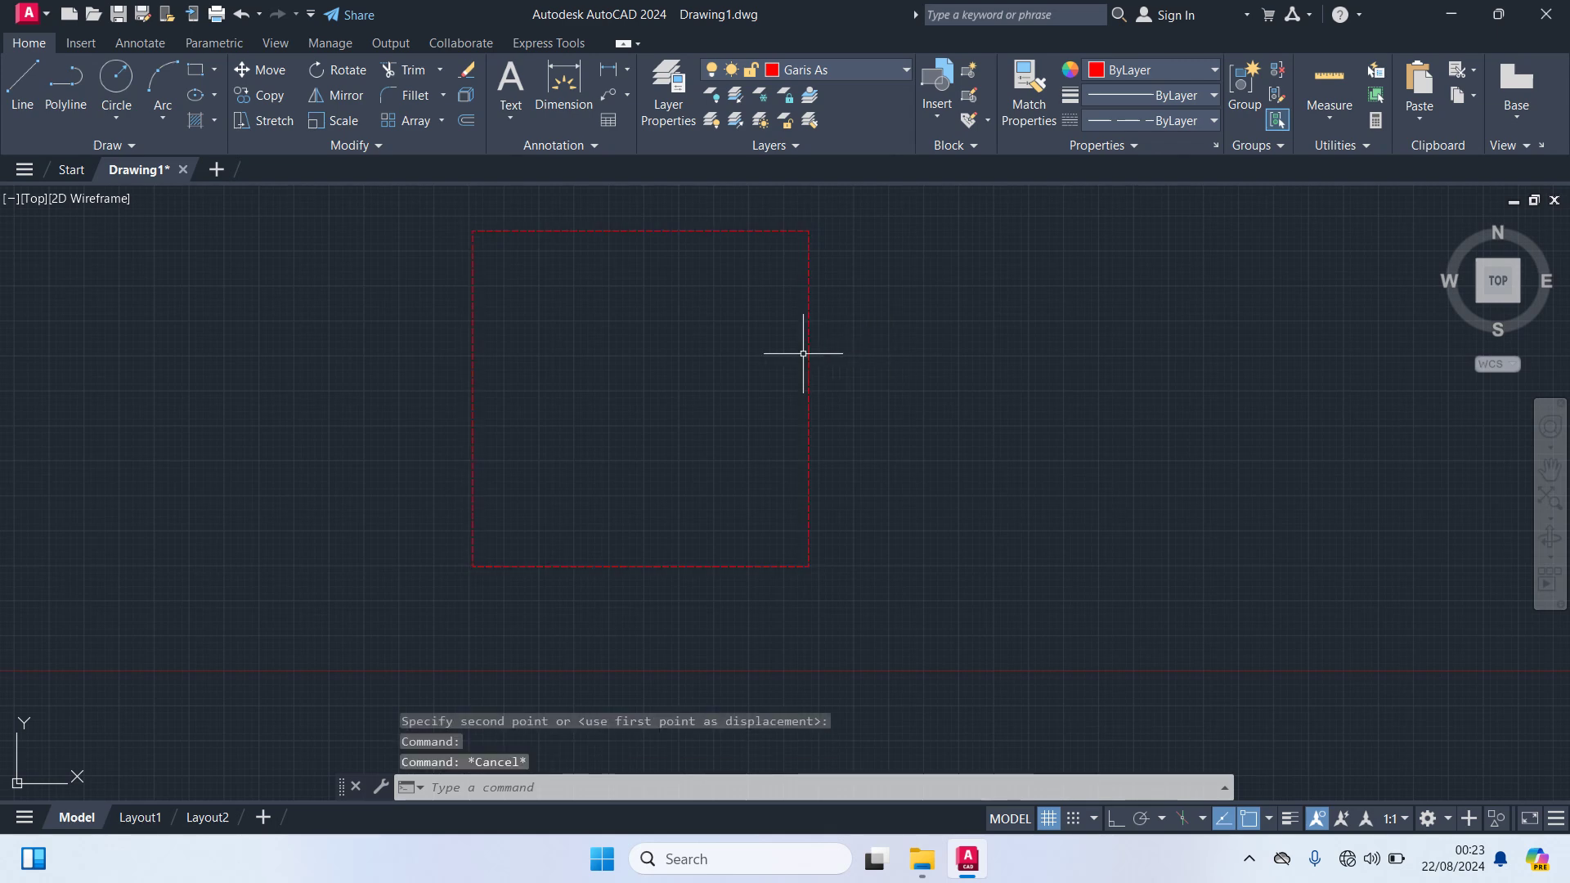
{"action": "left_click", "coordinate": [808, 356]}
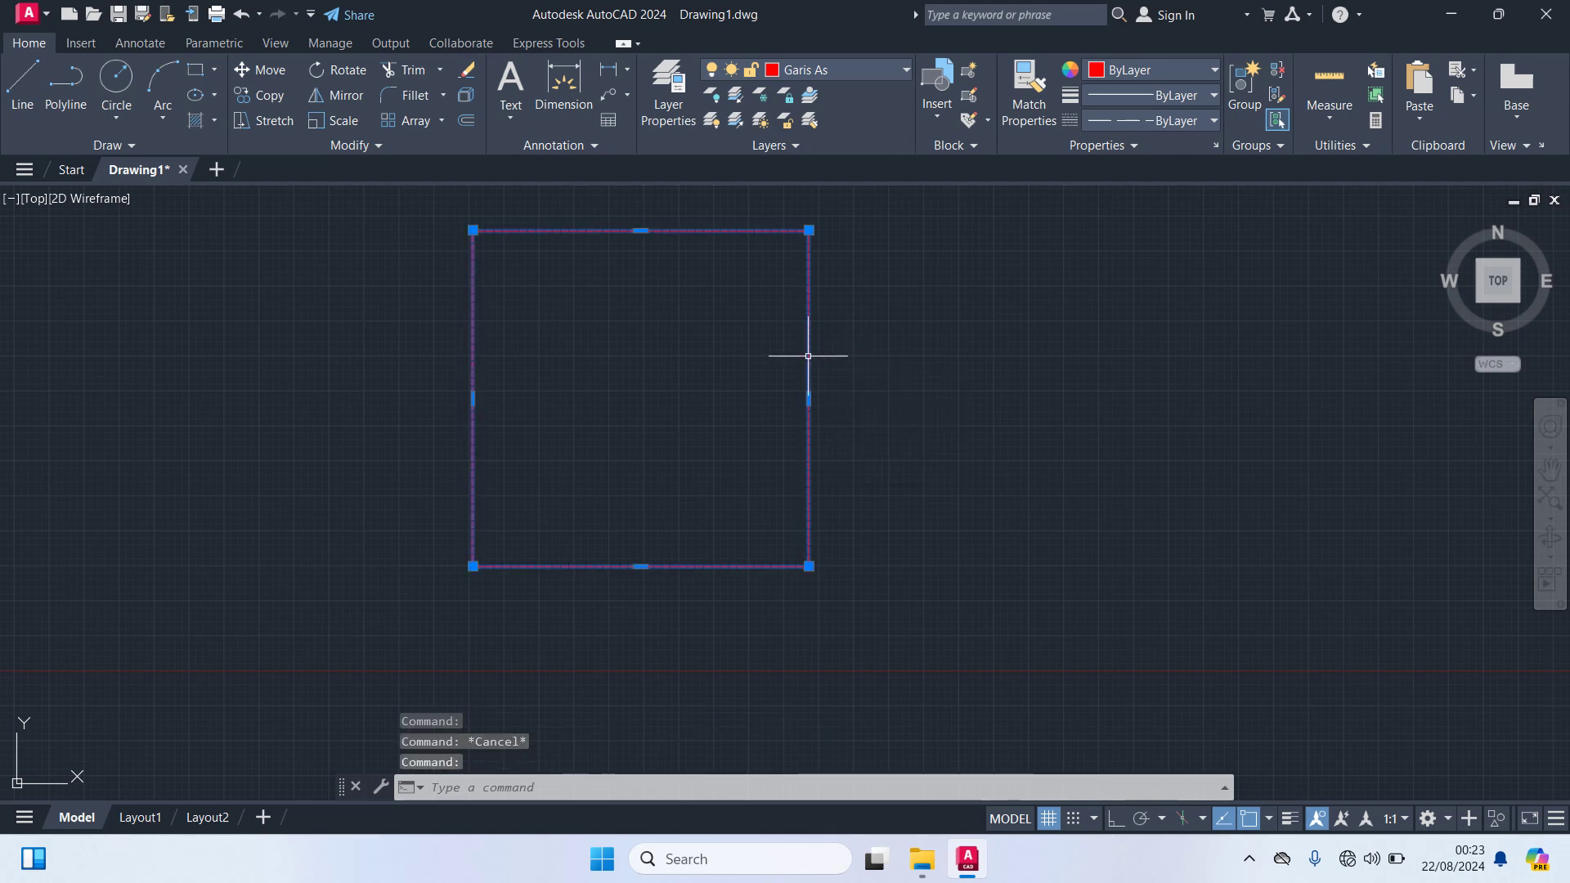
{"action": "type", "text": "X"}
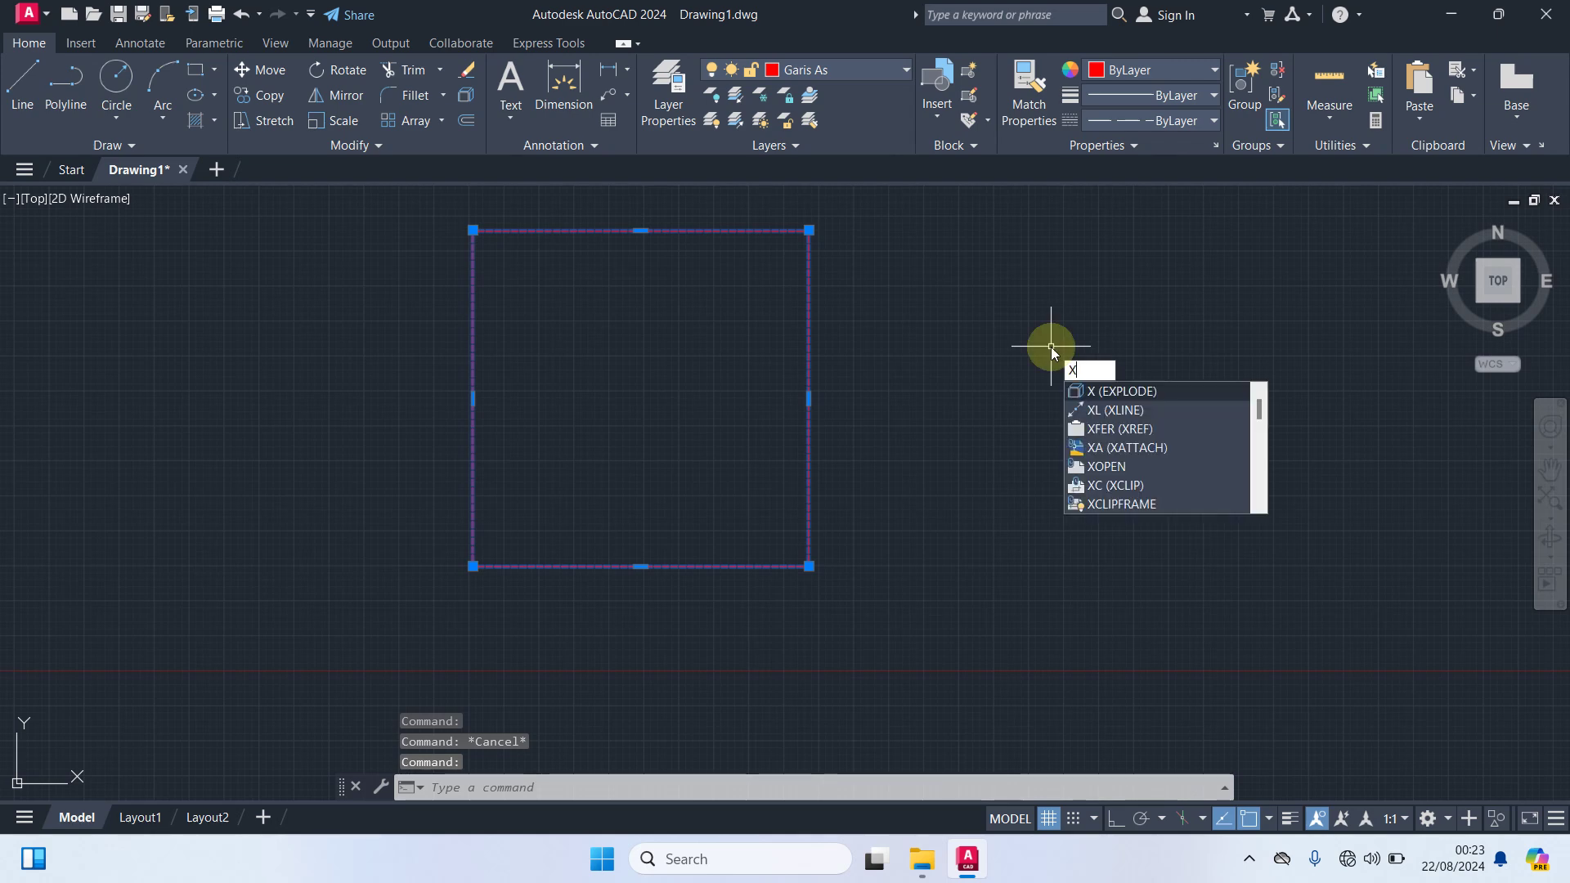
{"action": "key", "text": "Return"}
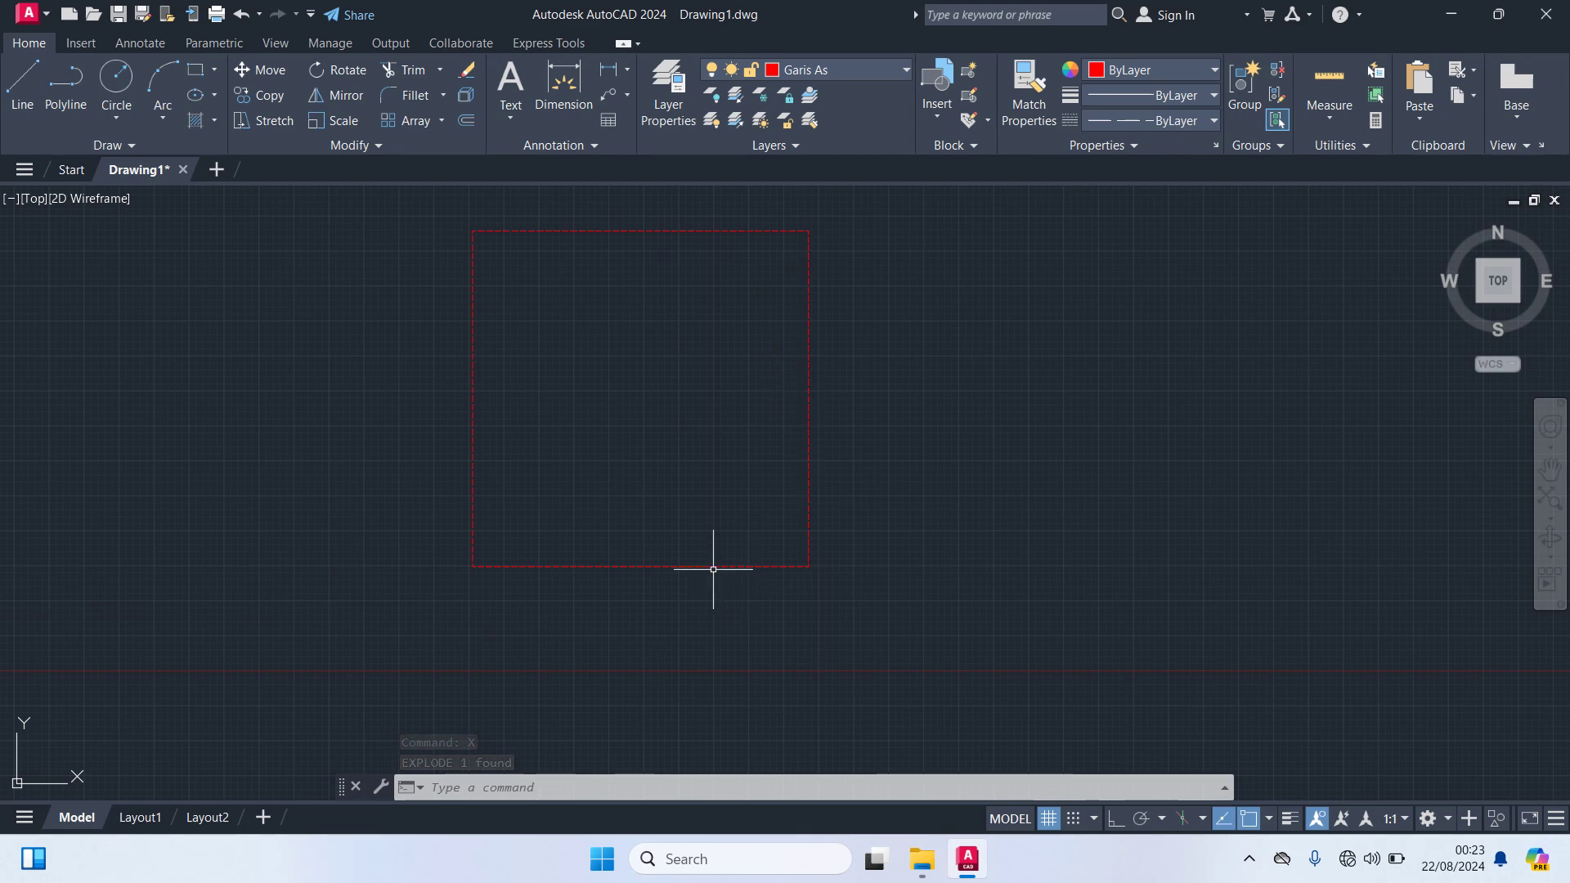
Step: Offset the square's bottom line 300 upward to create a horizontal axis line through the middle
{"action": "mouse_move", "coordinate": [710, 567]}
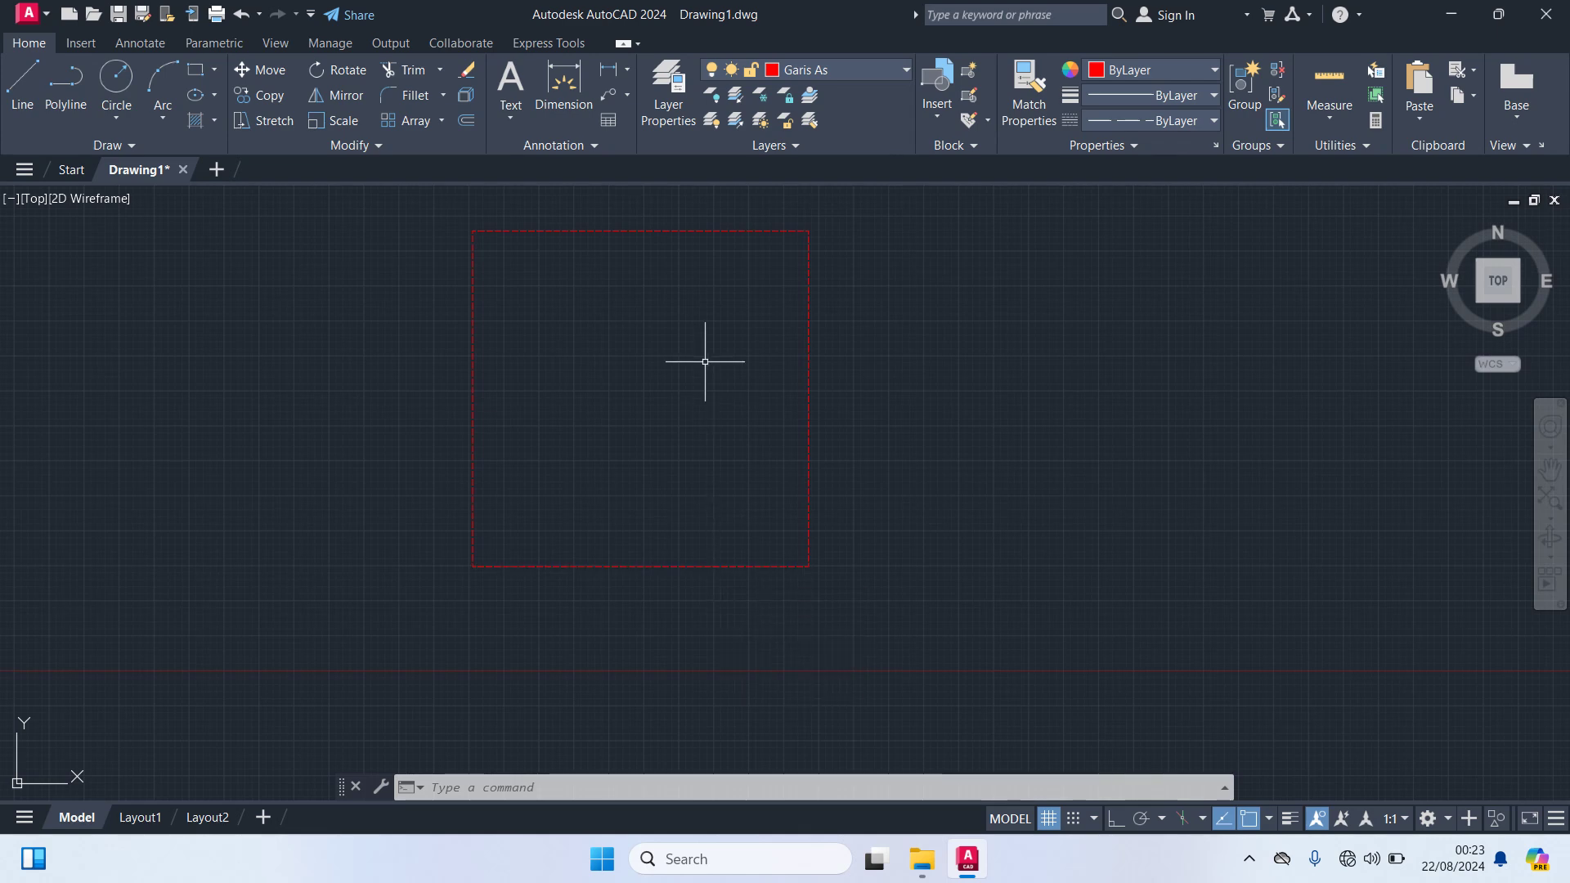
{"action": "left_click", "coordinate": [695, 565]}
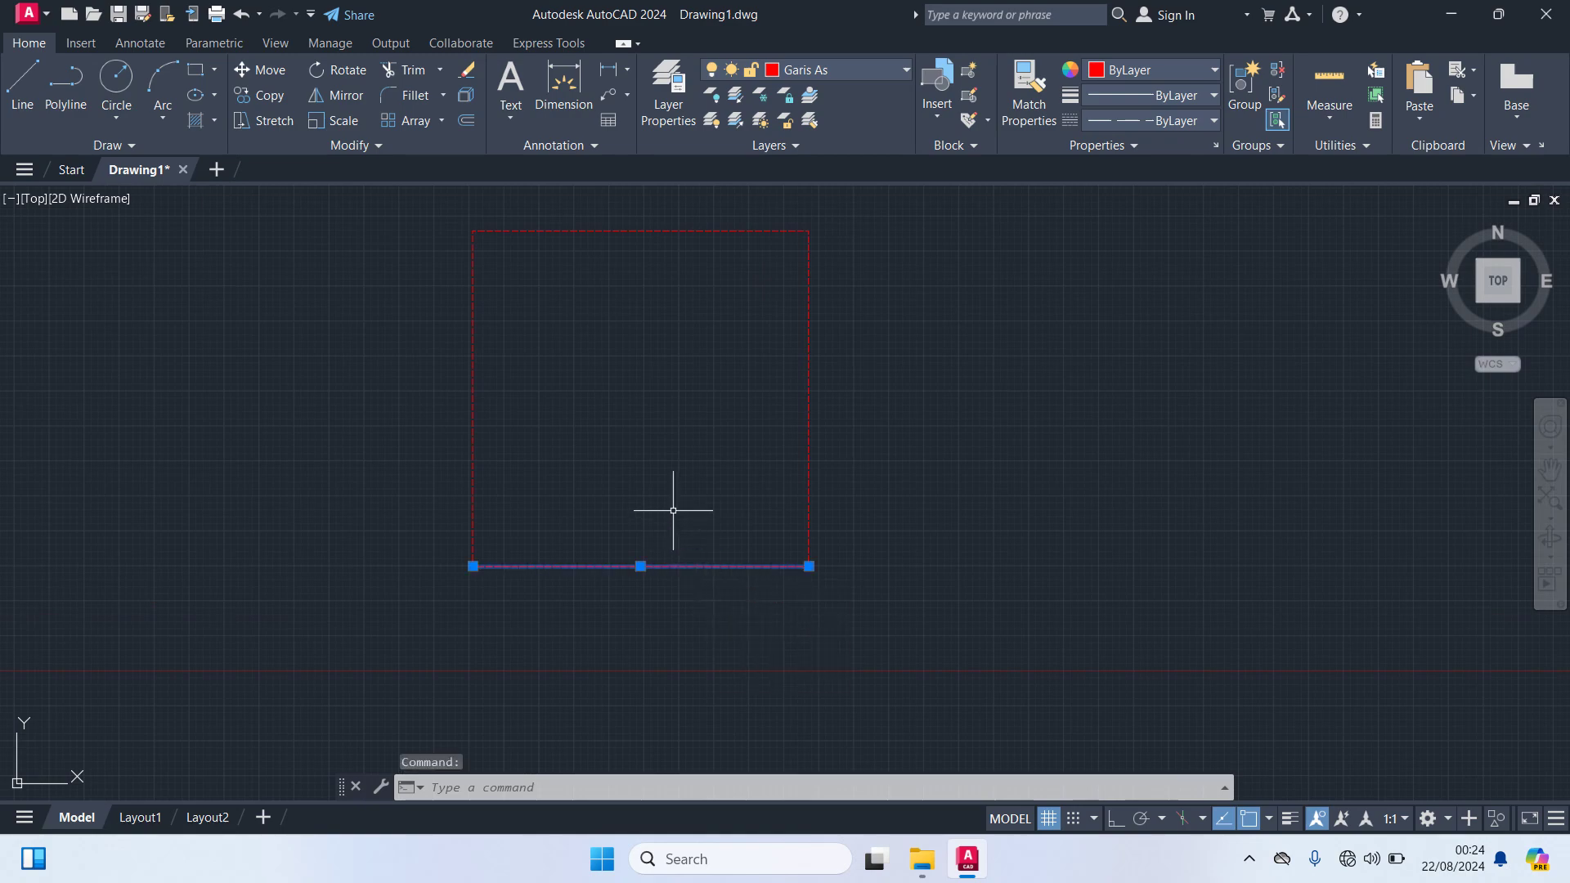
{"action": "type", "text": "O"}
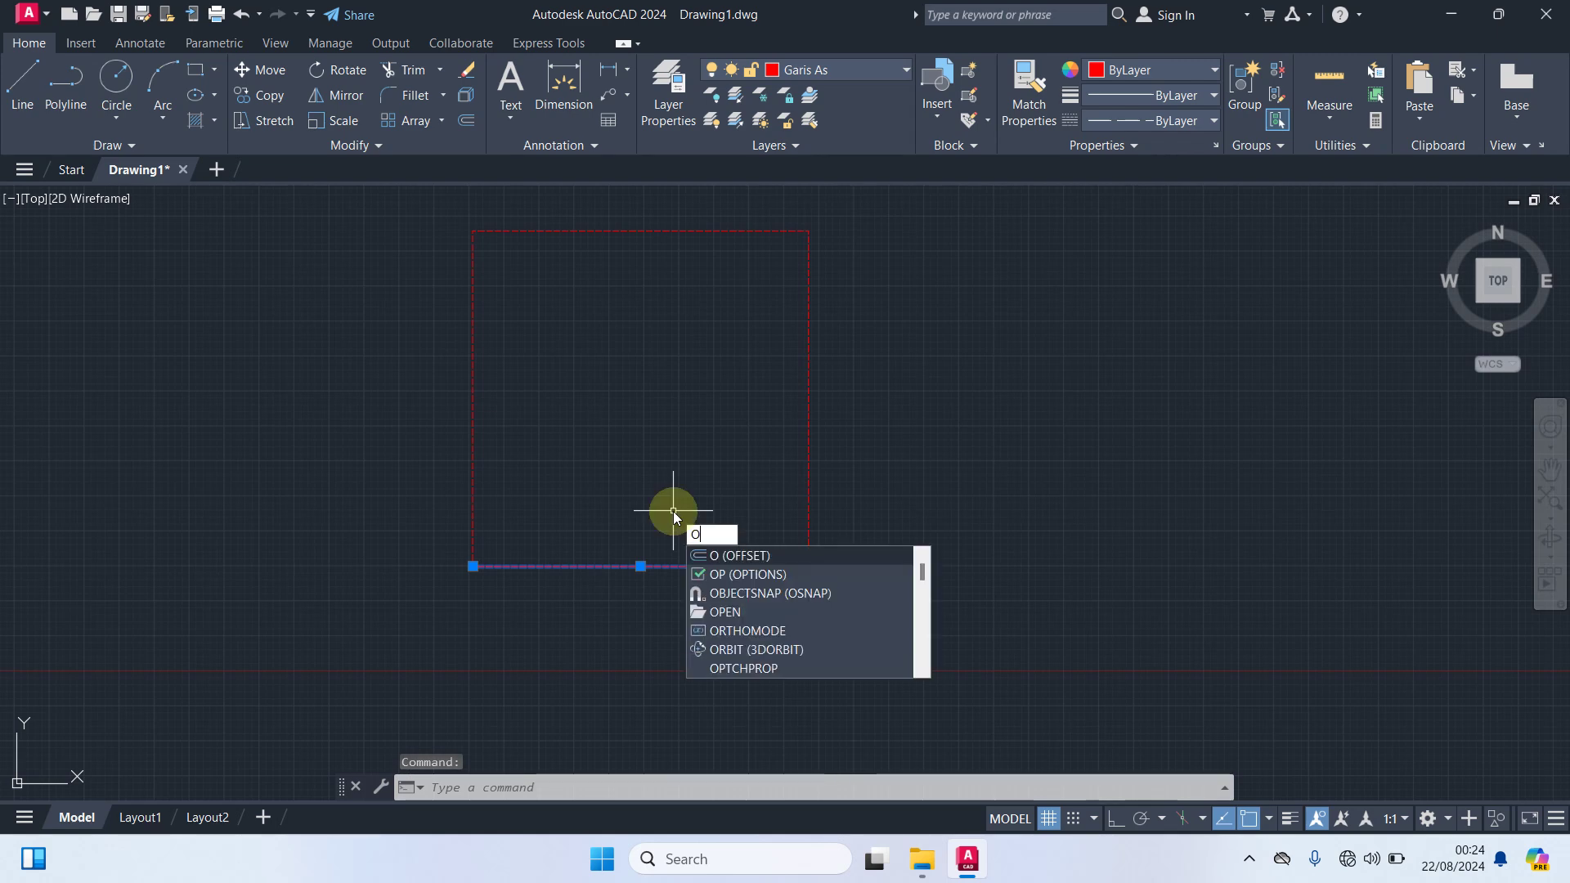
{"action": "key", "text": "Return"}
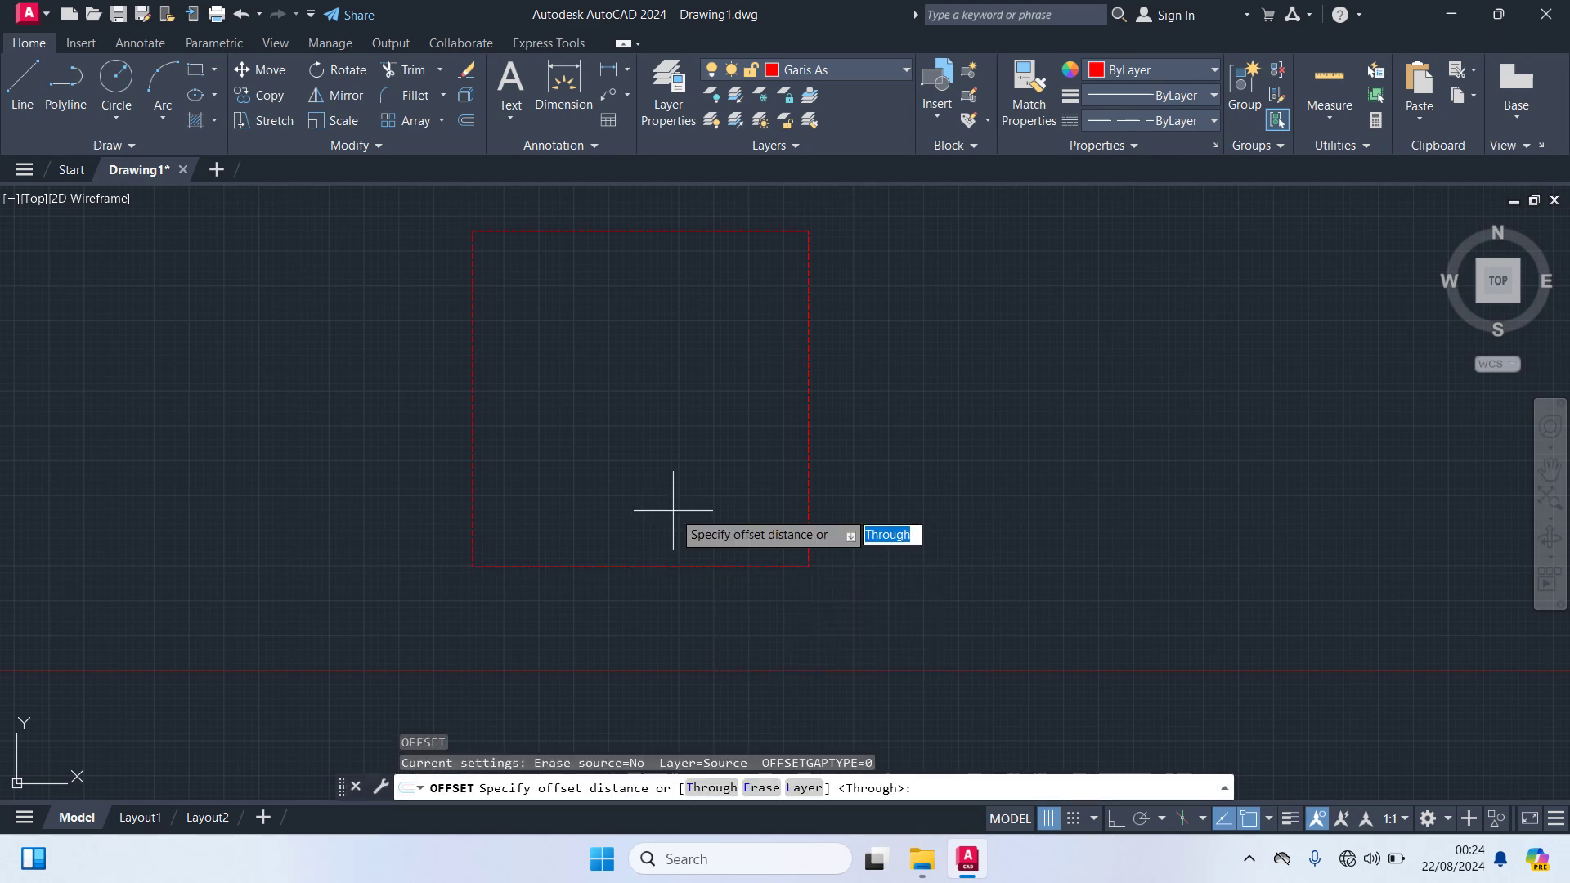
{"action": "type", "text": "300"}
{"action": "key", "text": "Return"}
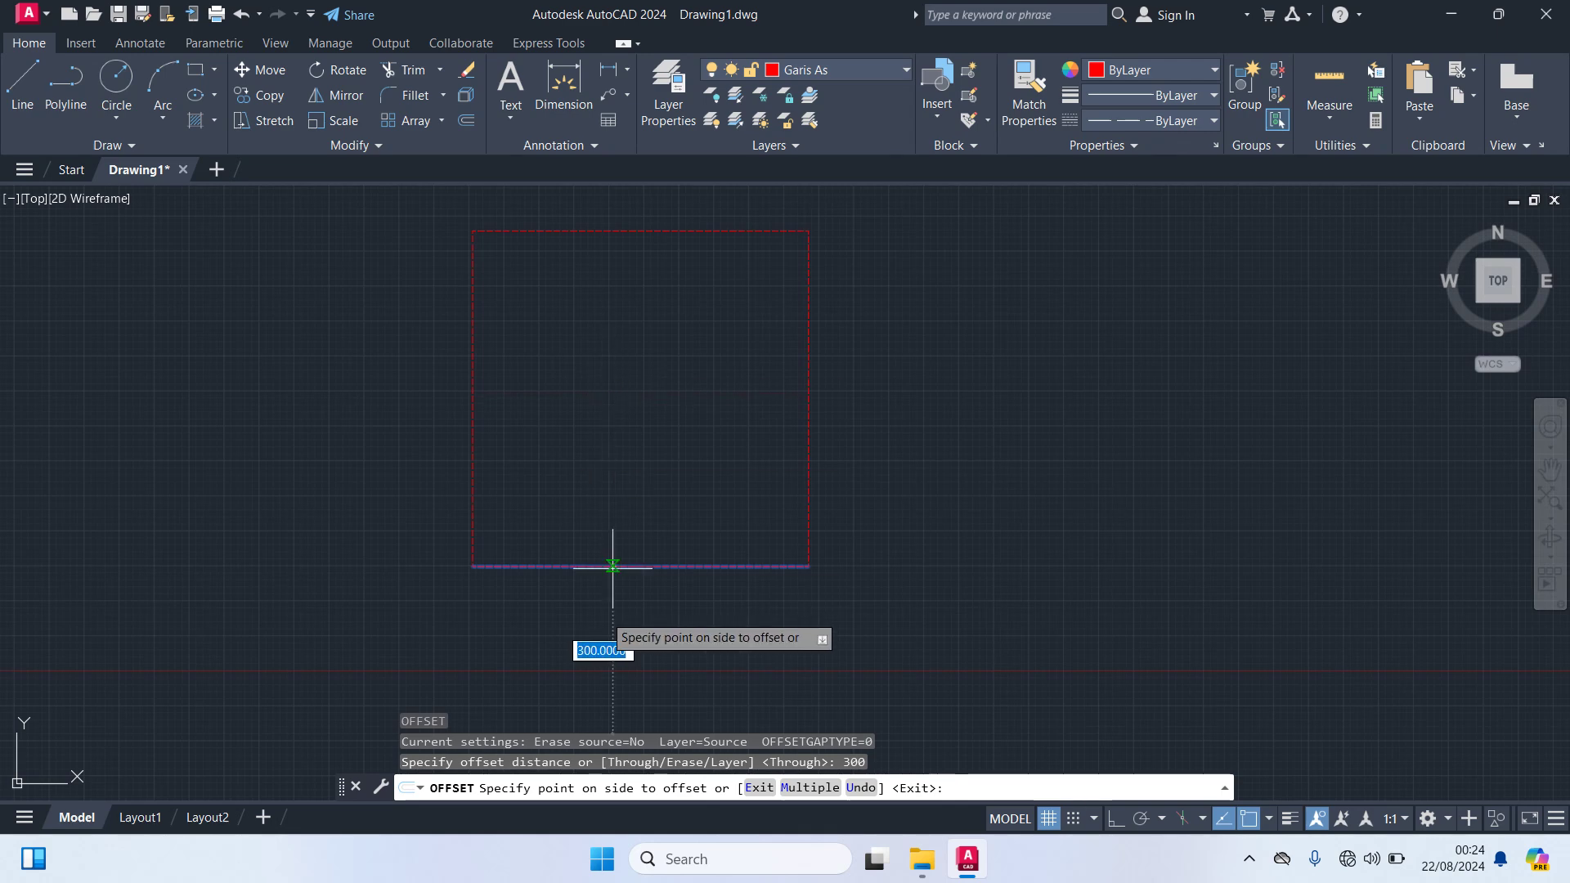
{"action": "left_click", "coordinate": [610, 365]}
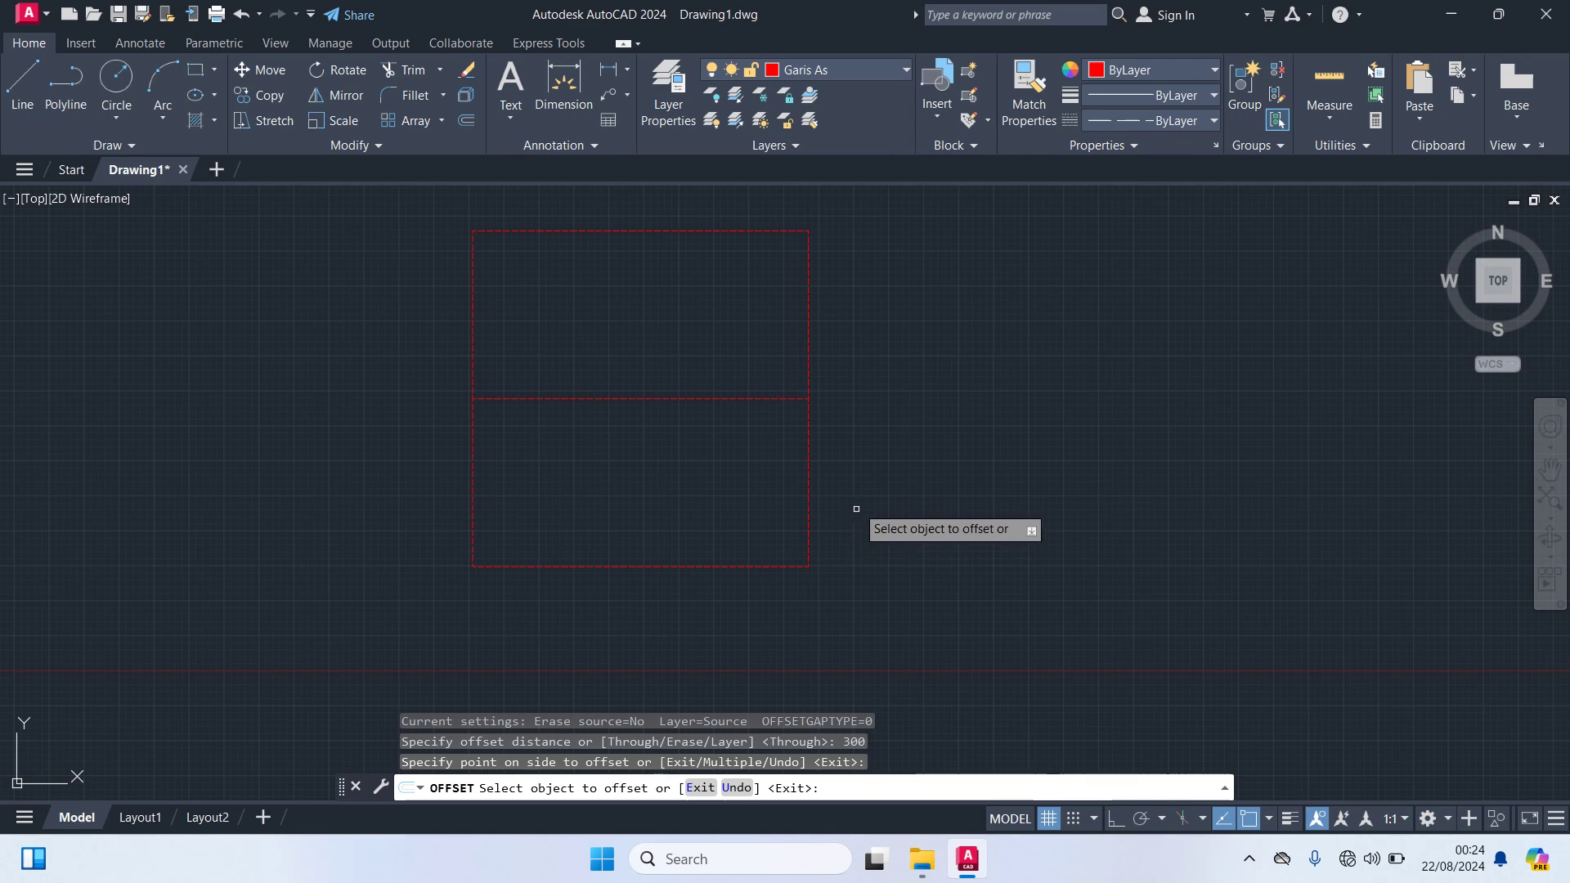
Step: Offset the square's right line 300 inward to create a vertical axis line, and end the Offset command
{"action": "left_click", "coordinate": [810, 305]}
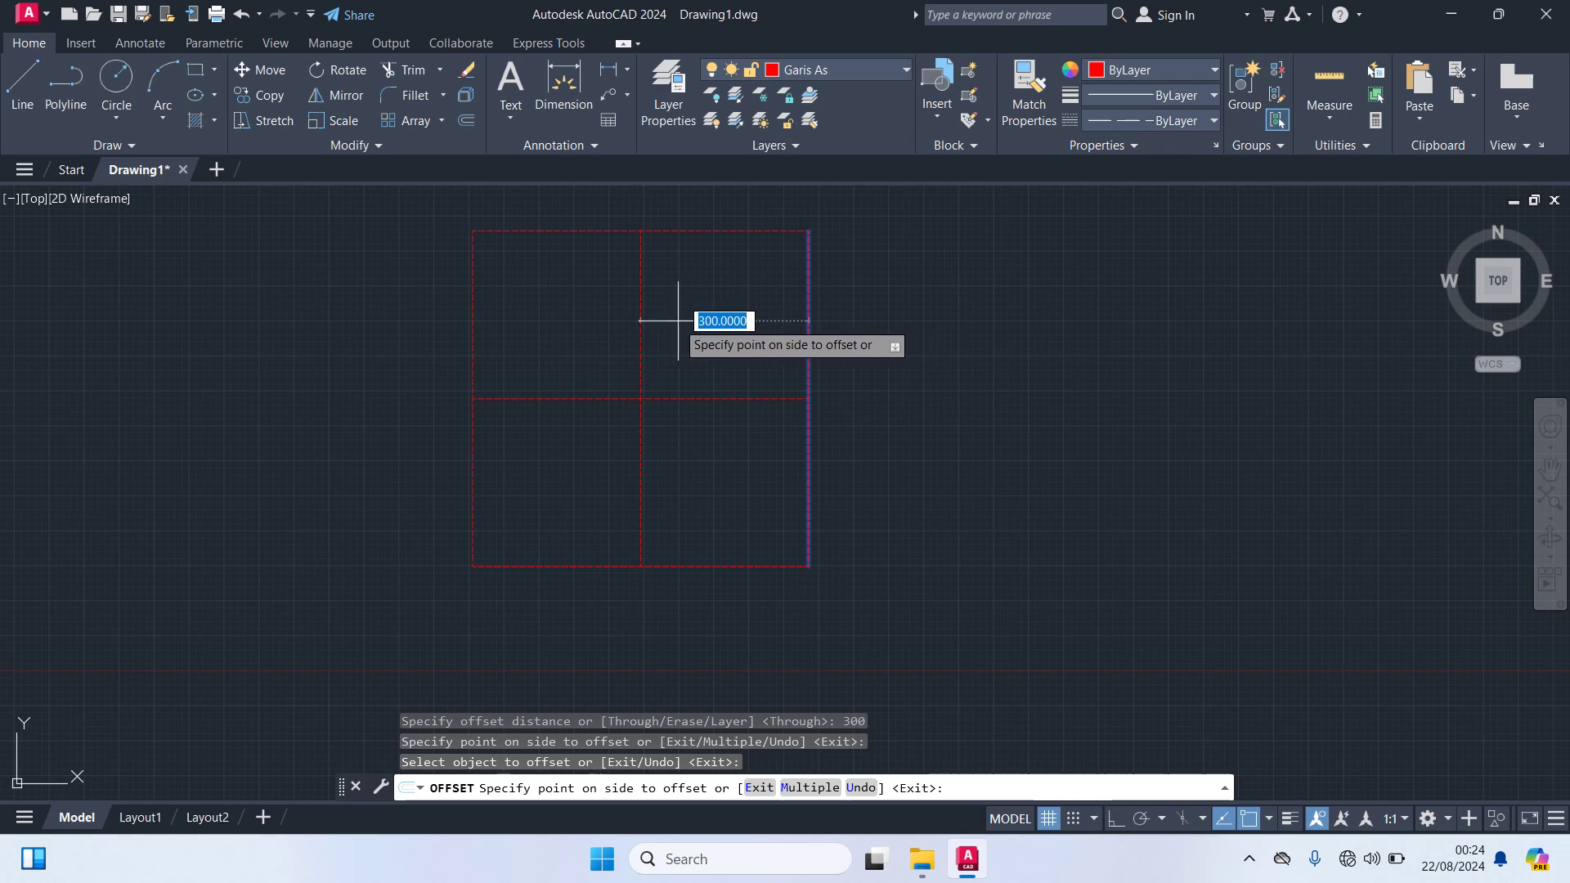
{"action": "left_click", "coordinate": [606, 320]}
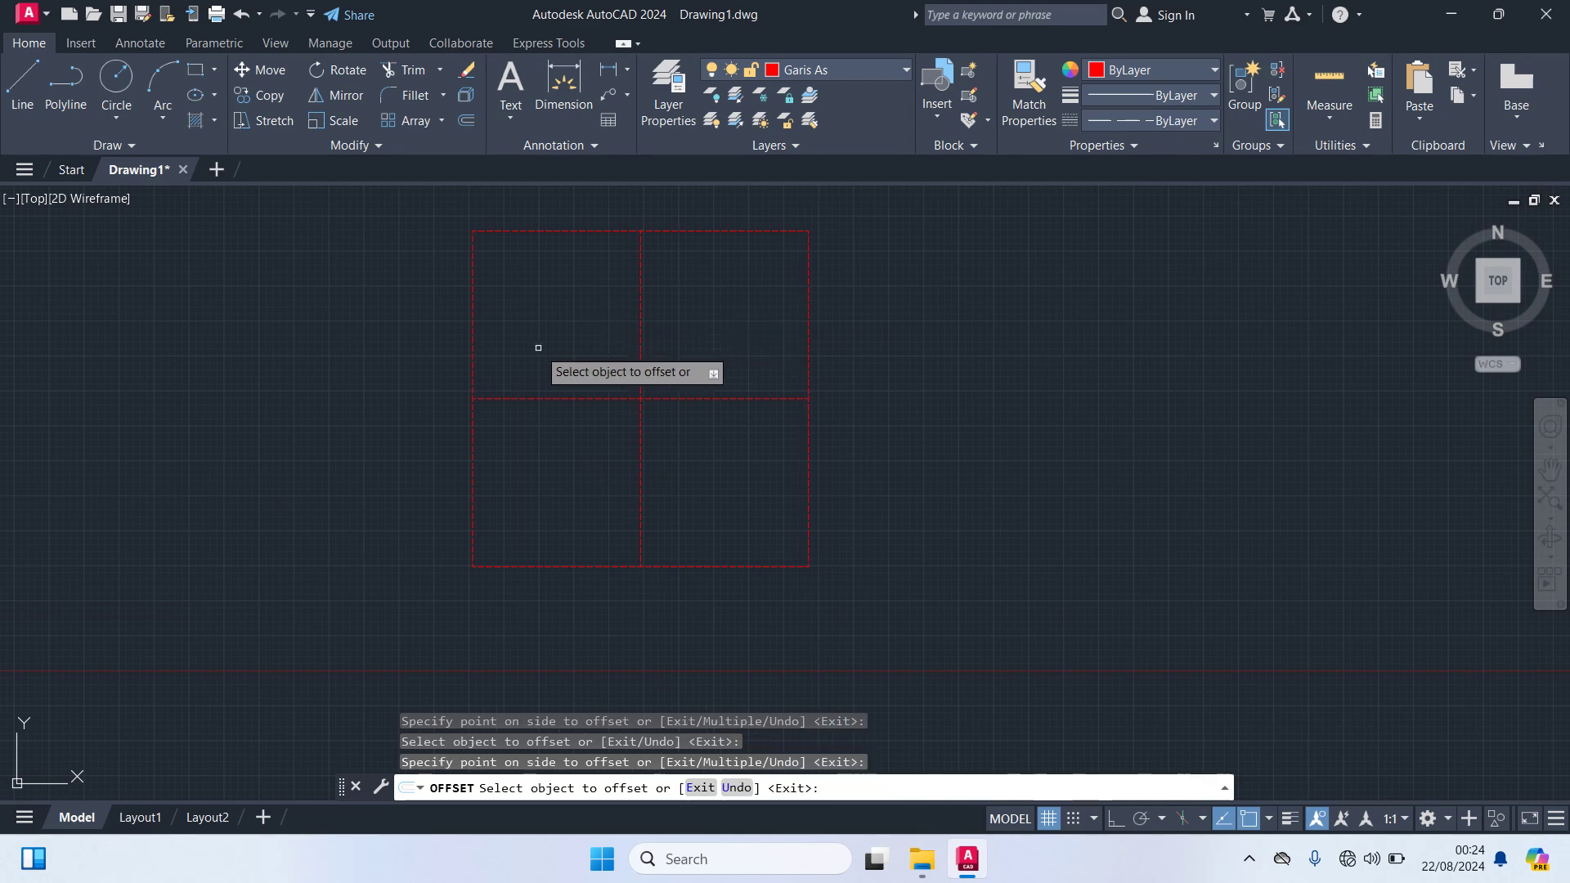
{"action": "key", "text": "Return"}
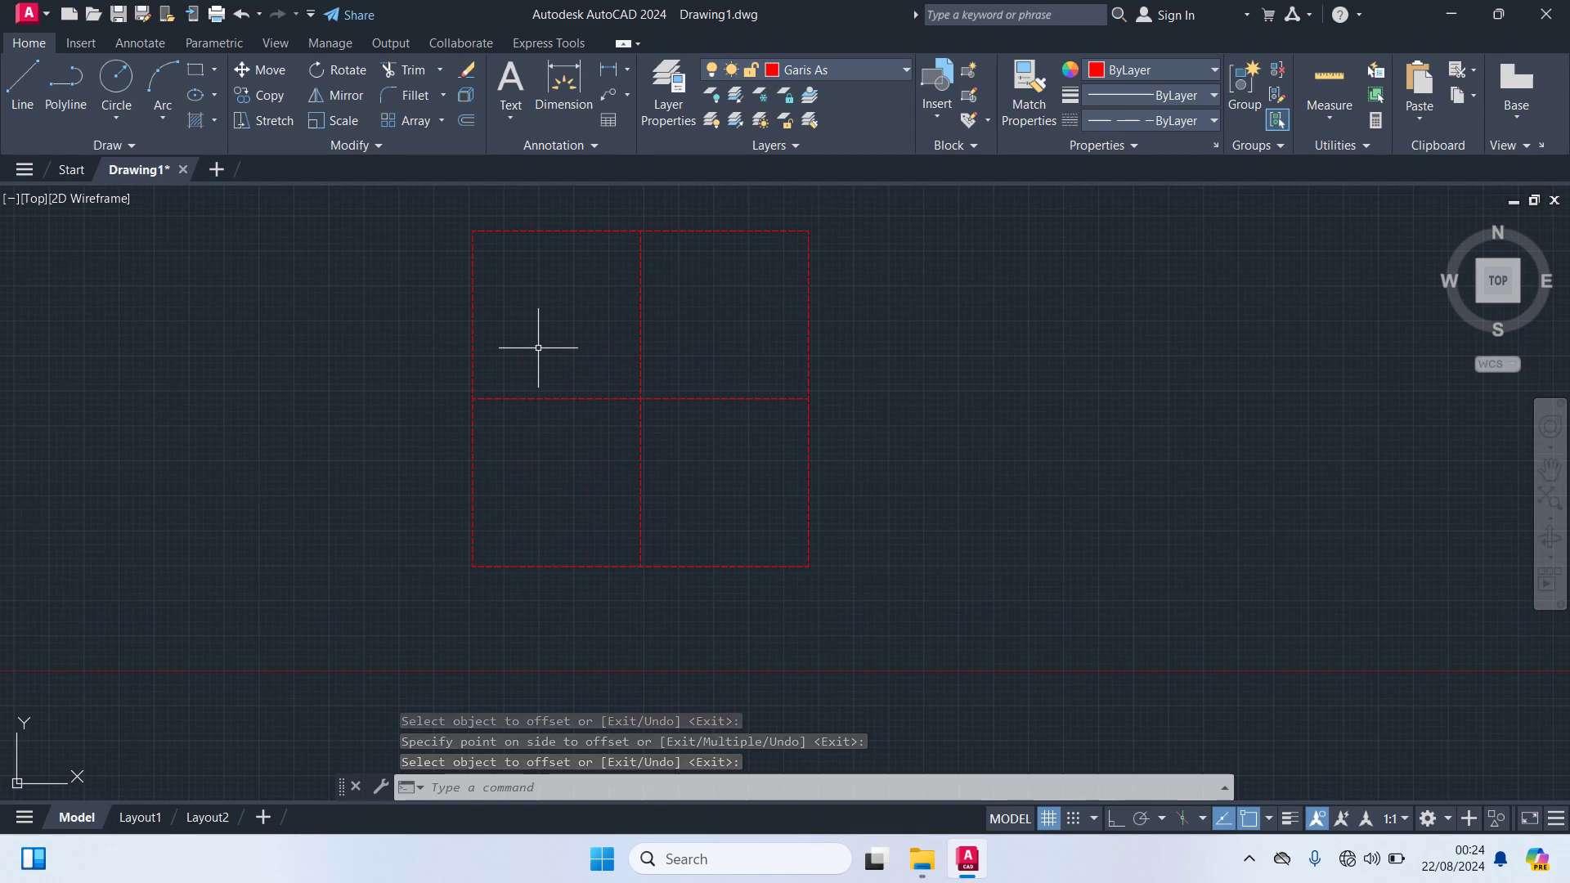
Step: Trim away the left half of the horizontal middle axis line, up to the vertical middle line
{"action": "type", "text": "tr"}
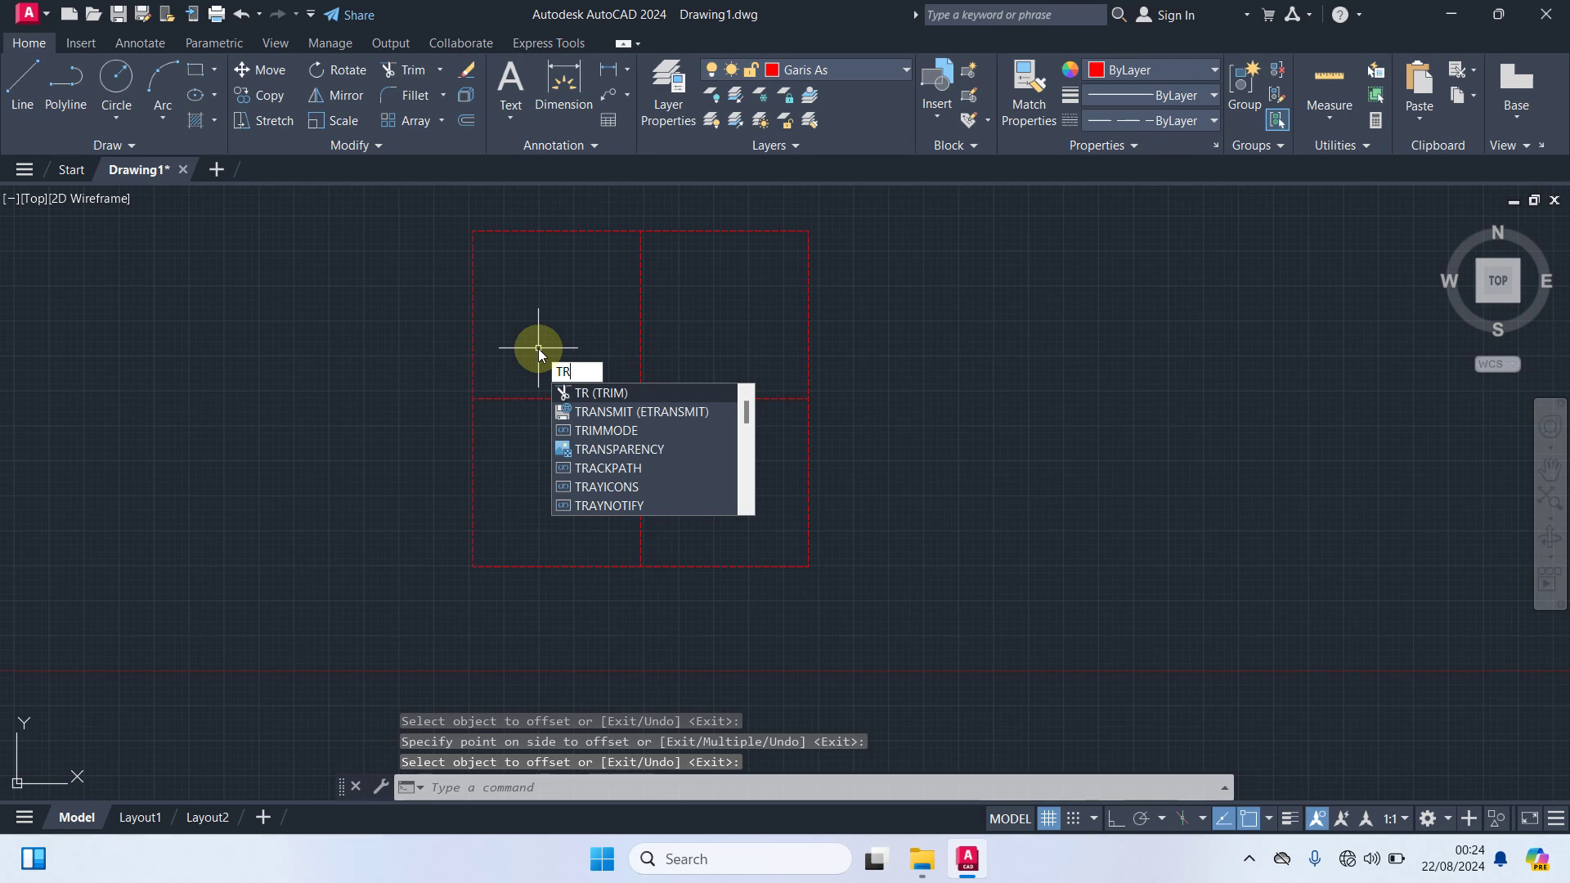
{"action": "key", "text": "Return"}
{"action": "left_click", "coordinate": [537, 348]}
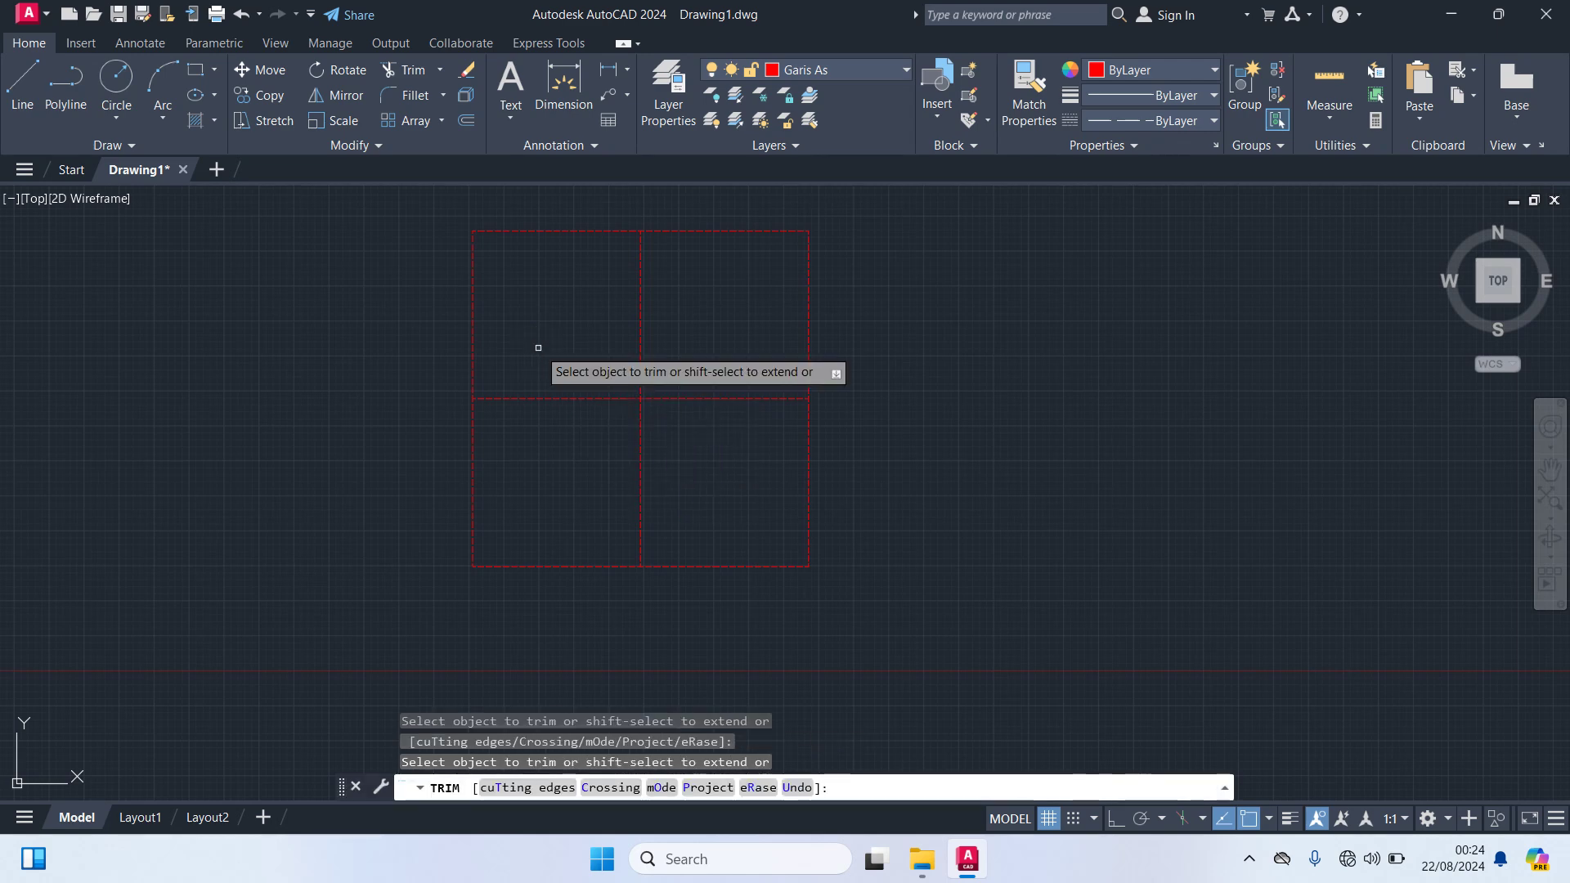
{"action": "left_click", "coordinate": [549, 398]}
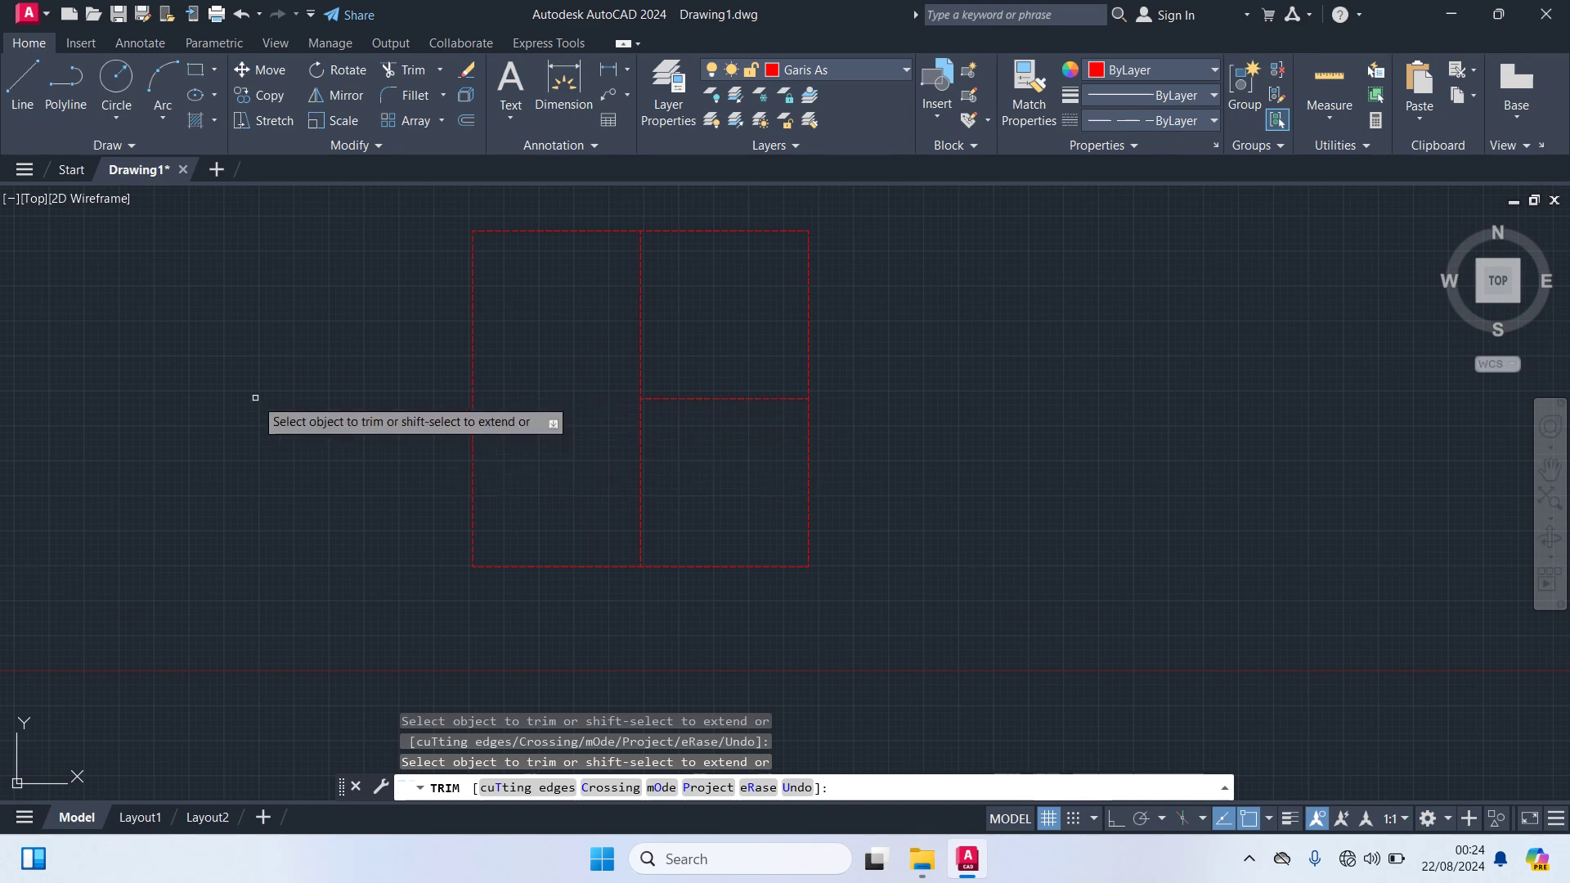
{"action": "key", "text": "Return"}
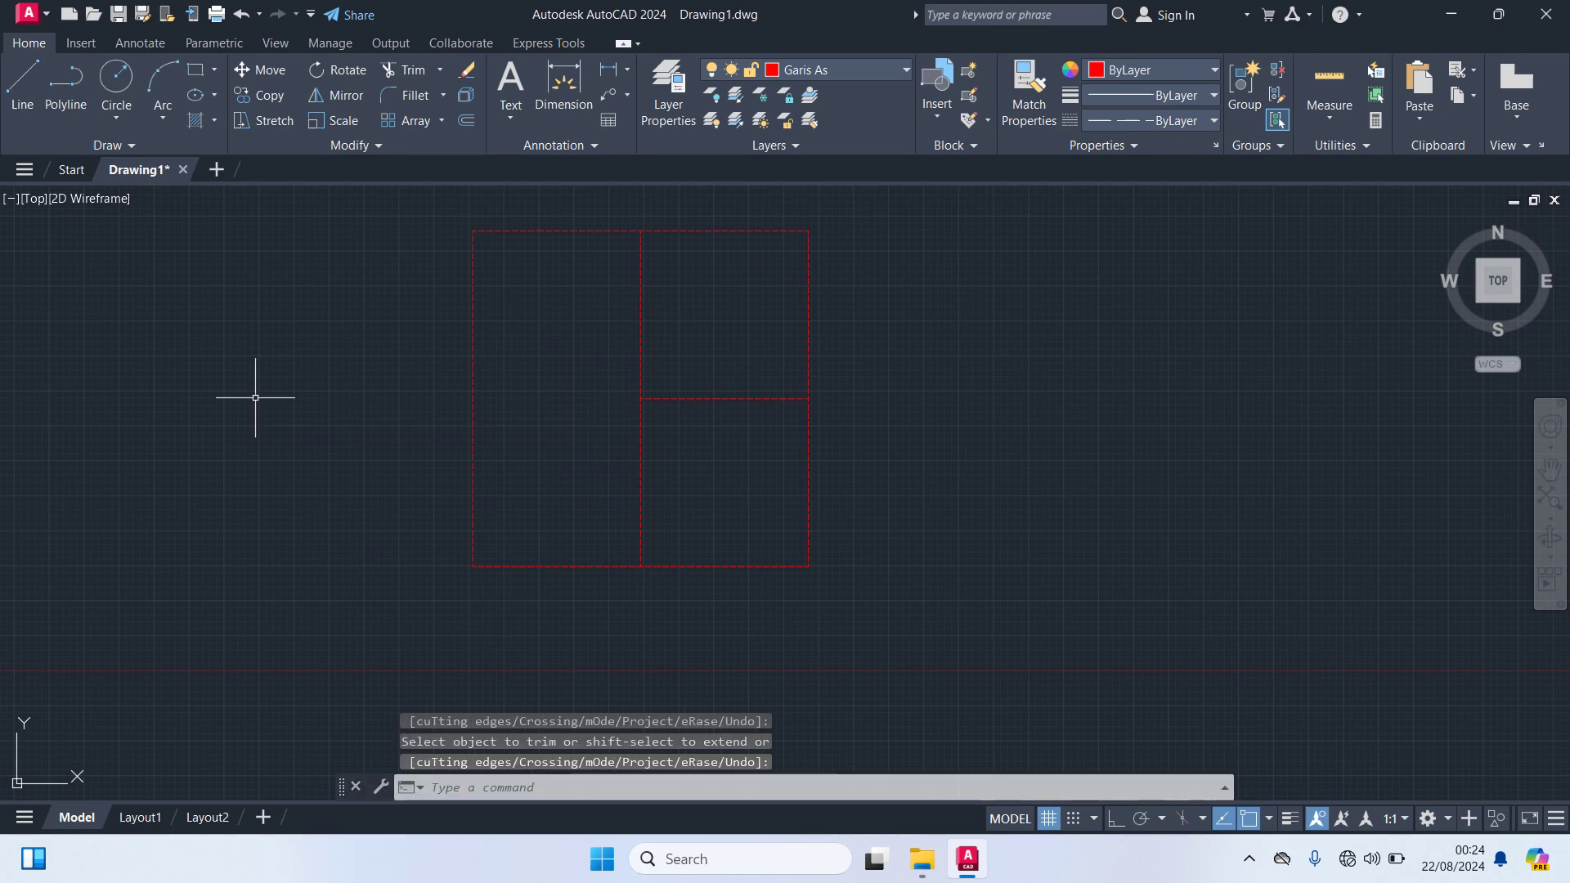
Step: Make Kolom the current layer
{"action": "middle_click_drag", "start_coordinate": [466, 291], "coordinate": [483, 312]}
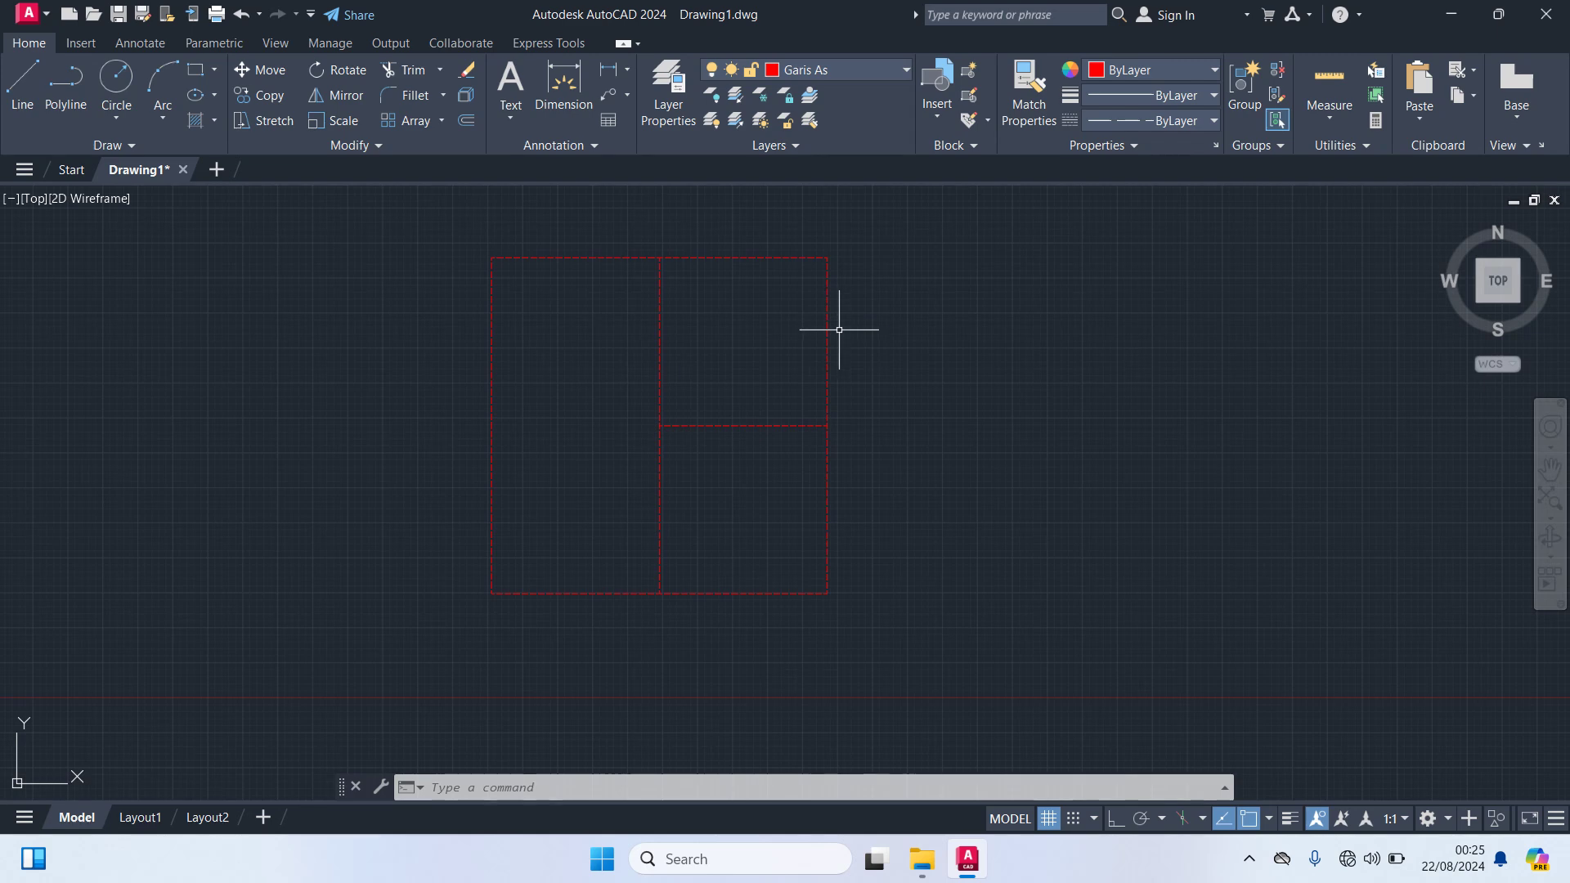
{"action": "left_click", "coordinate": [831, 71]}
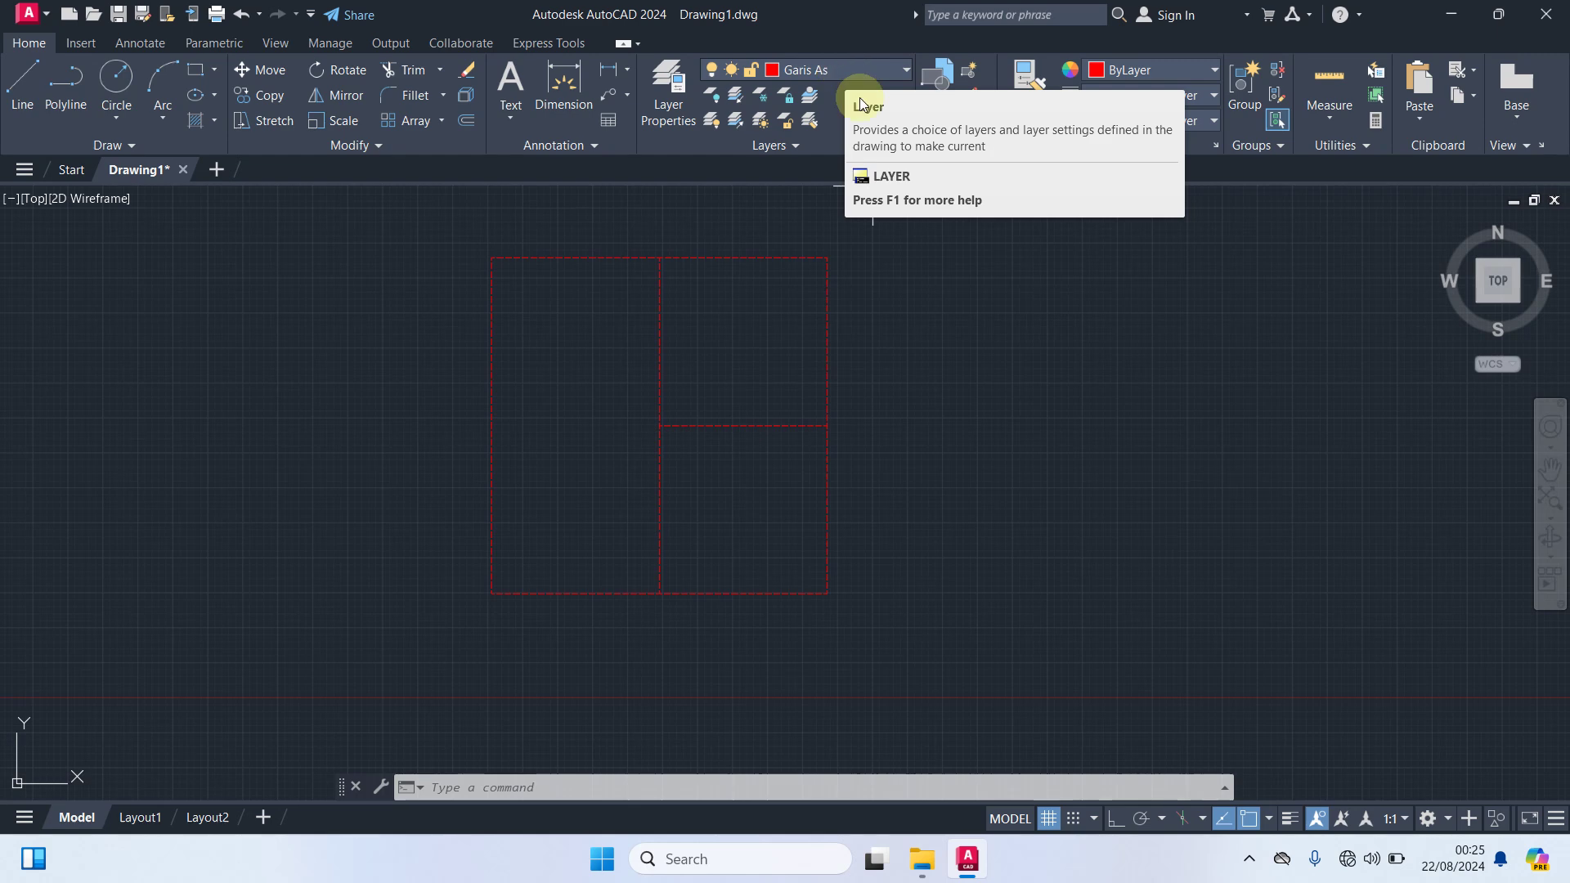
{"action": "left_click", "coordinate": [842, 70]}
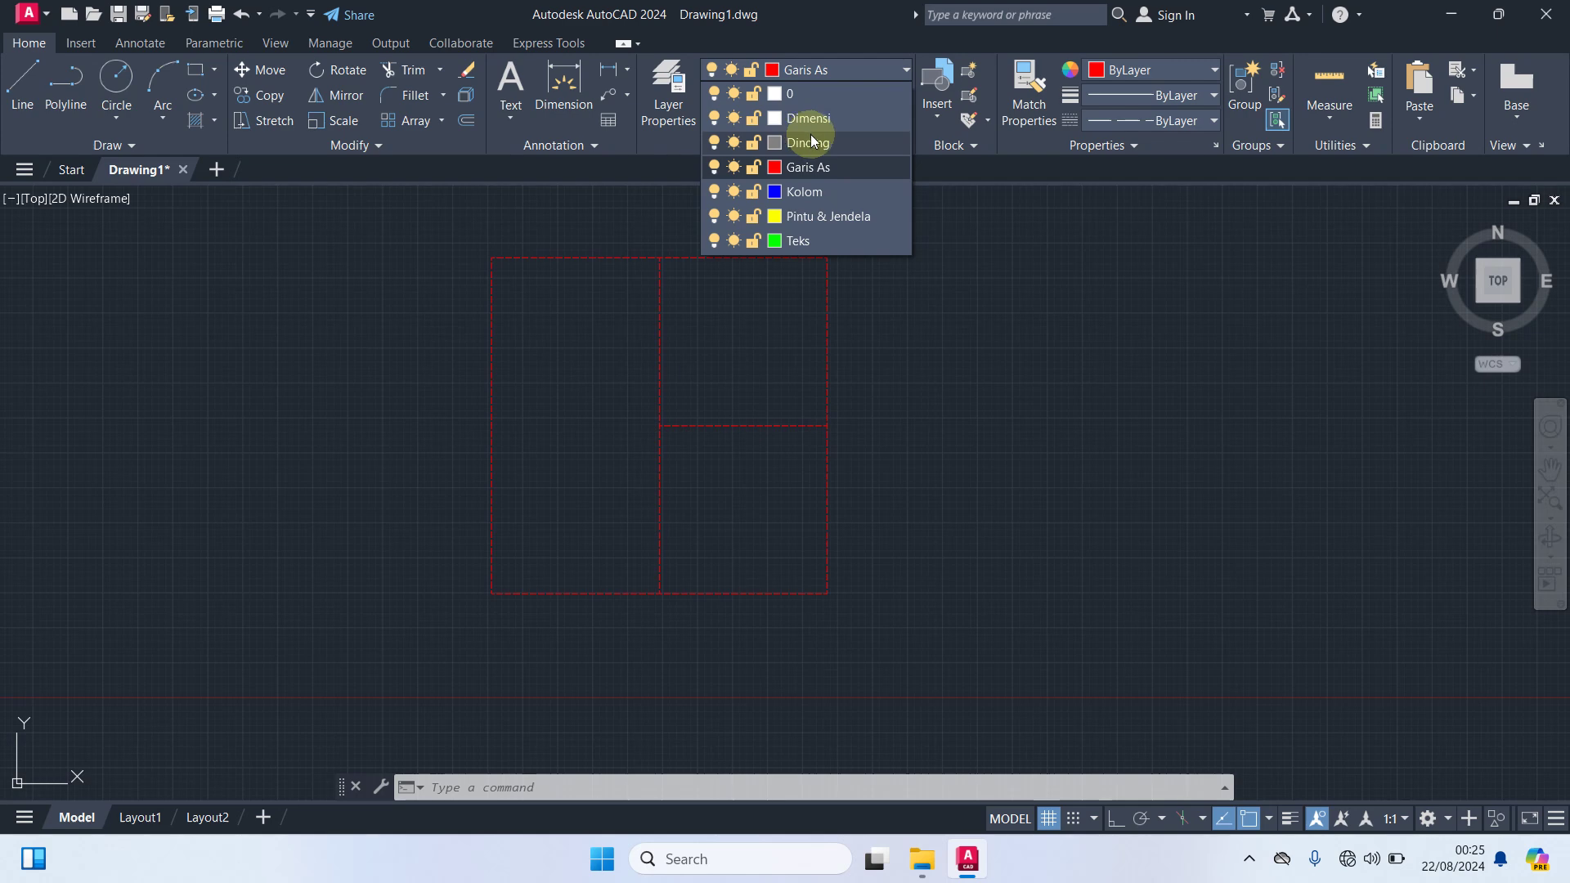
{"action": "left_click", "coordinate": [798, 195]}
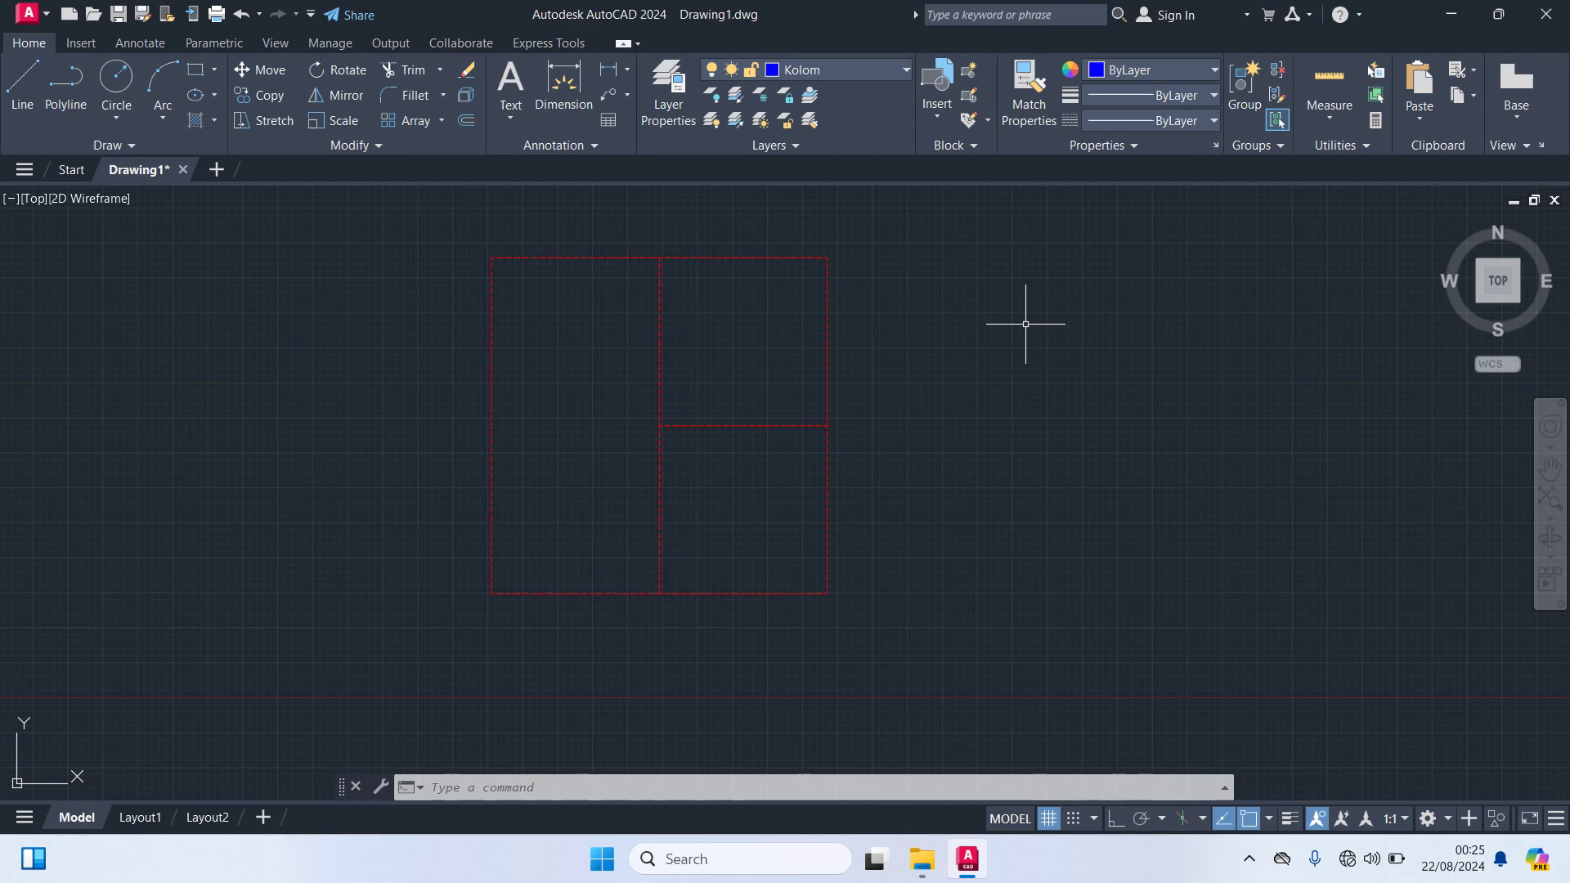
Step: Draw a 15 by 15 square column outline in the empty space to the right of the axis grid
{"action": "type", "text": "rec"}
{"action": "key", "text": "Return"}
{"action": "left_click", "coordinate": [969, 296]}
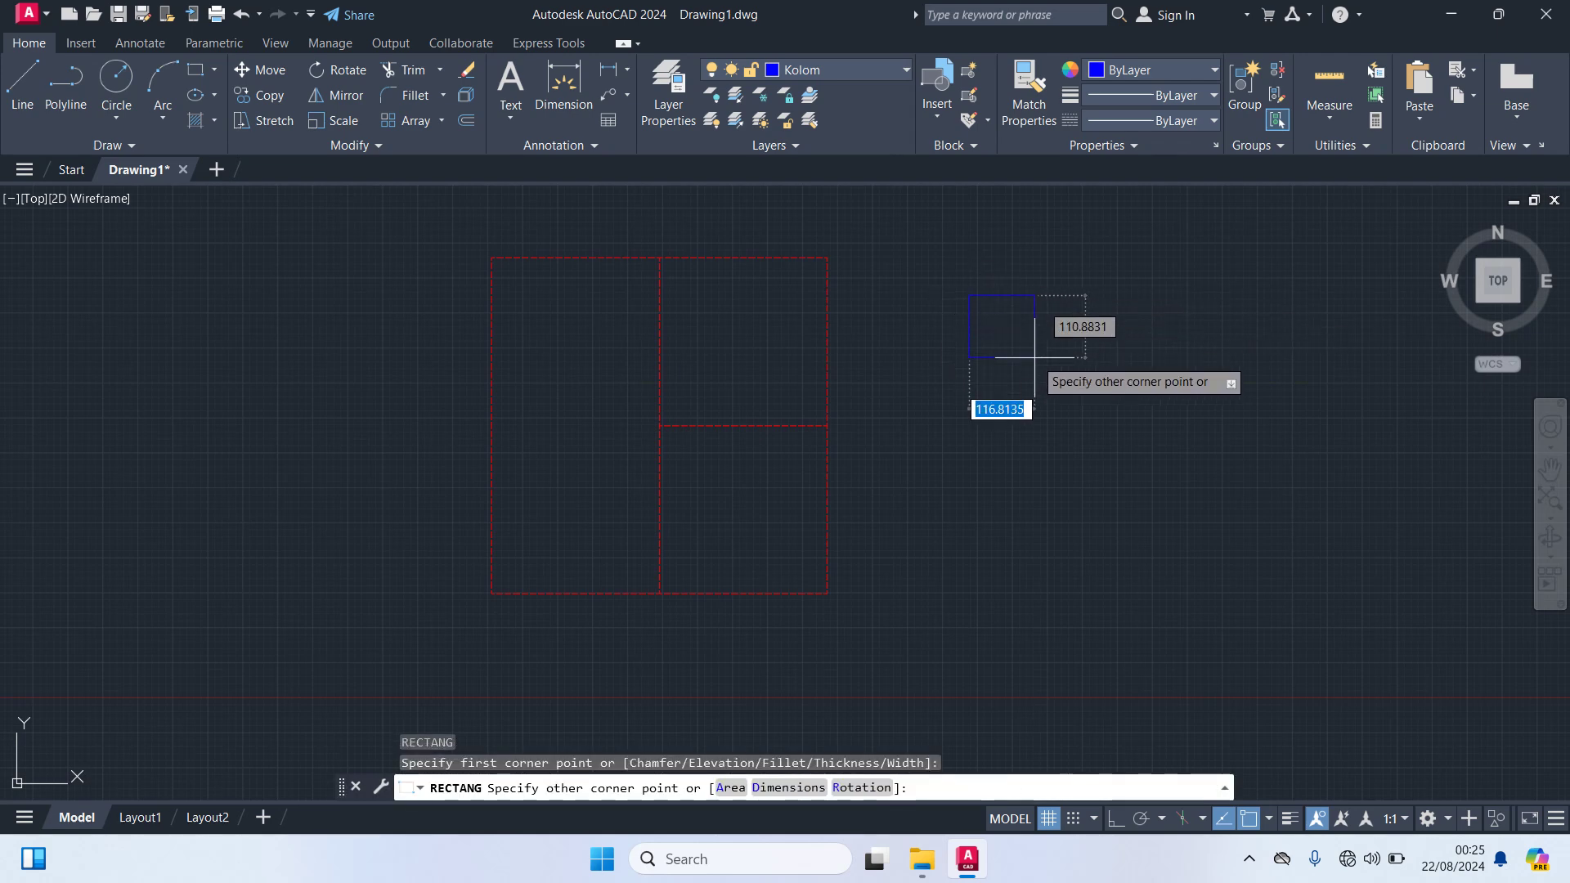
{"action": "type", "text": "15"}
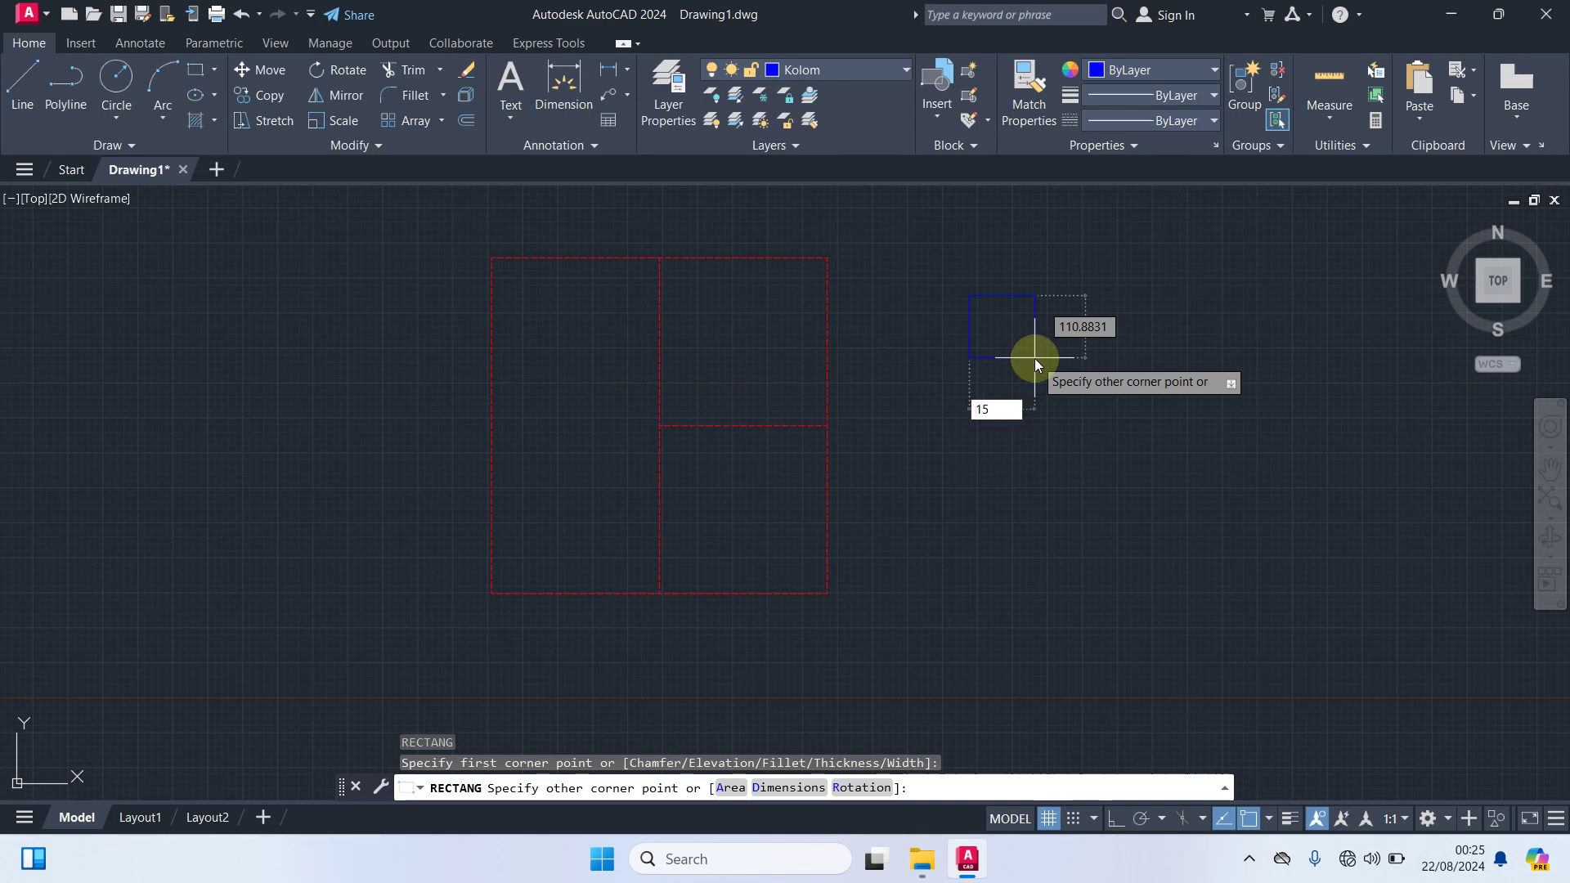
{"action": "key", "text": "Tab"}
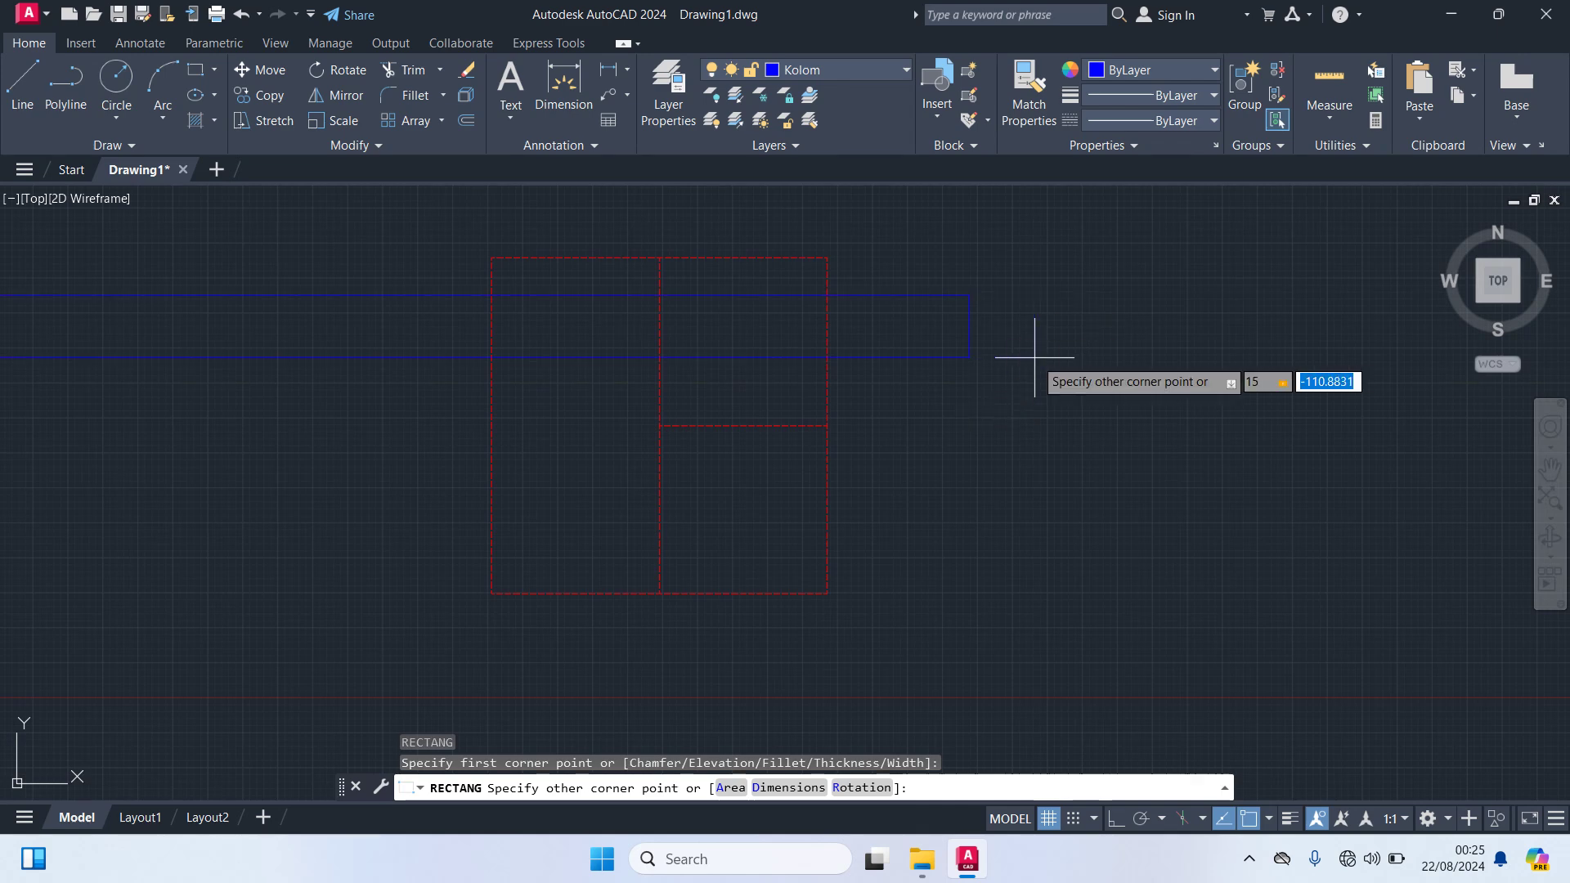
{"action": "type", "text": "15"}
{"action": "key", "text": "Return"}
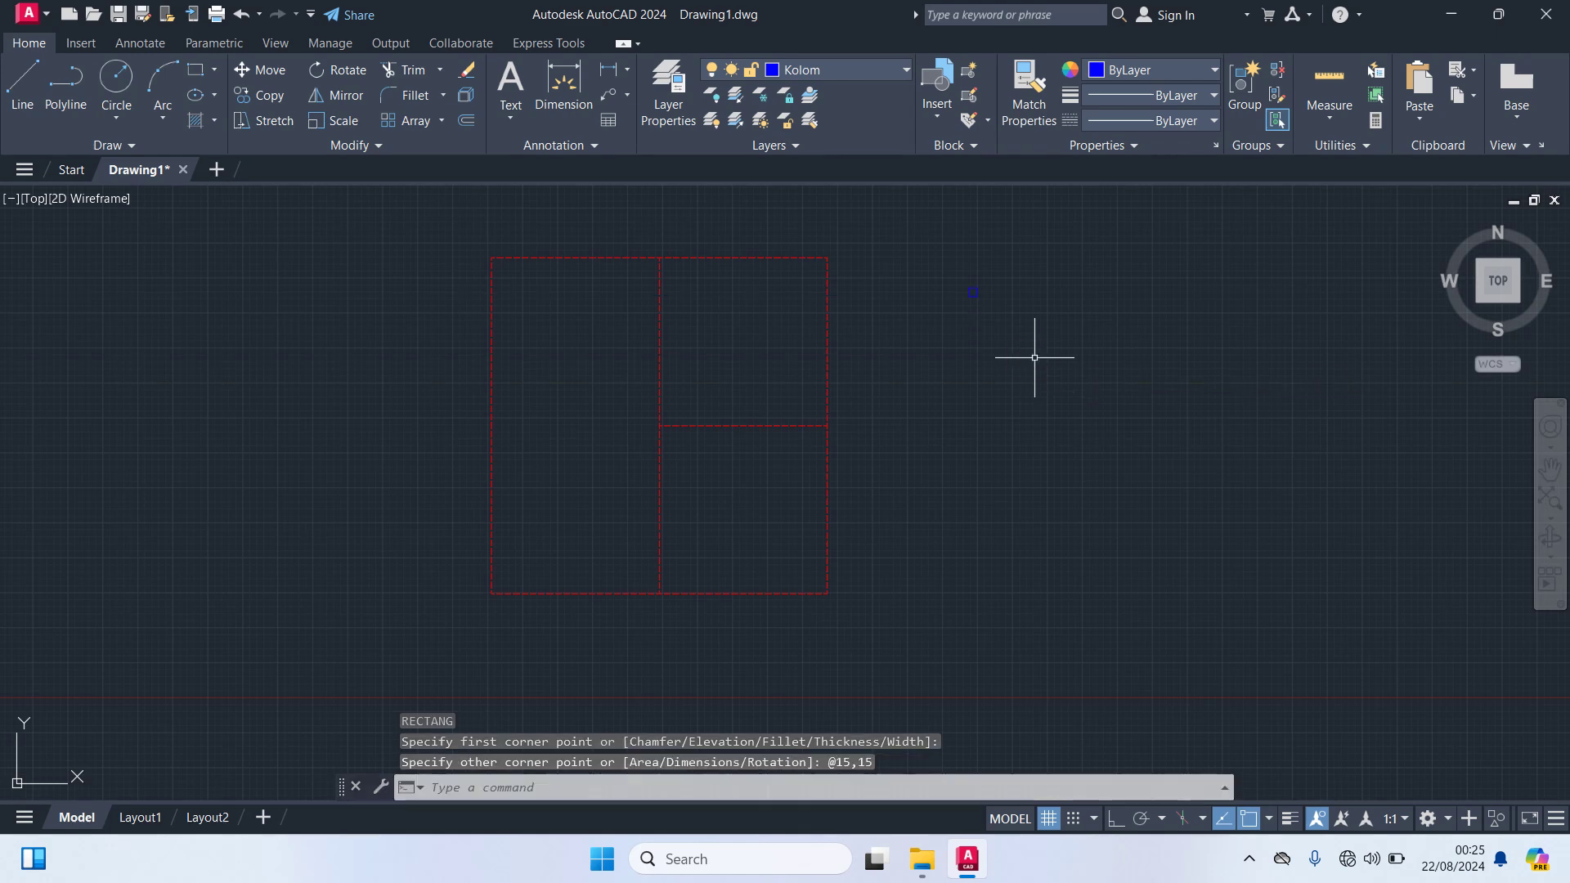
Step: Change the Kolom layer's color to cyan in the layer properties and close the layer manager
{"action": "scroll", "coordinate": [973, 292], "scroll_direction": "up", "scroll_amount": 10}
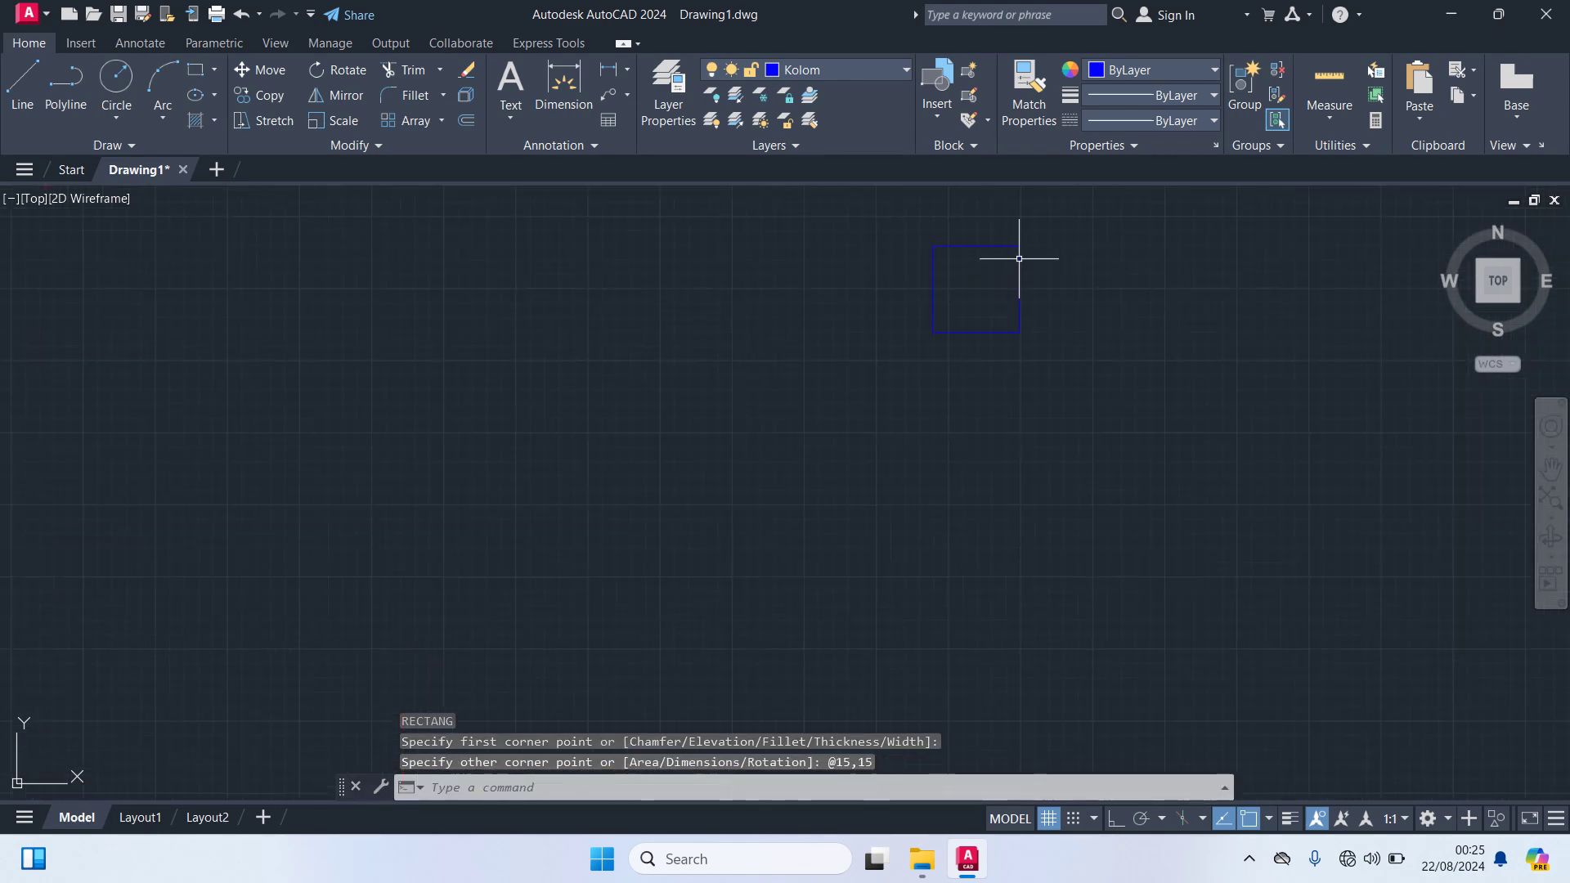
{"action": "middle_click_drag", "start_coordinate": [1019, 258], "coordinate": [845, 407]}
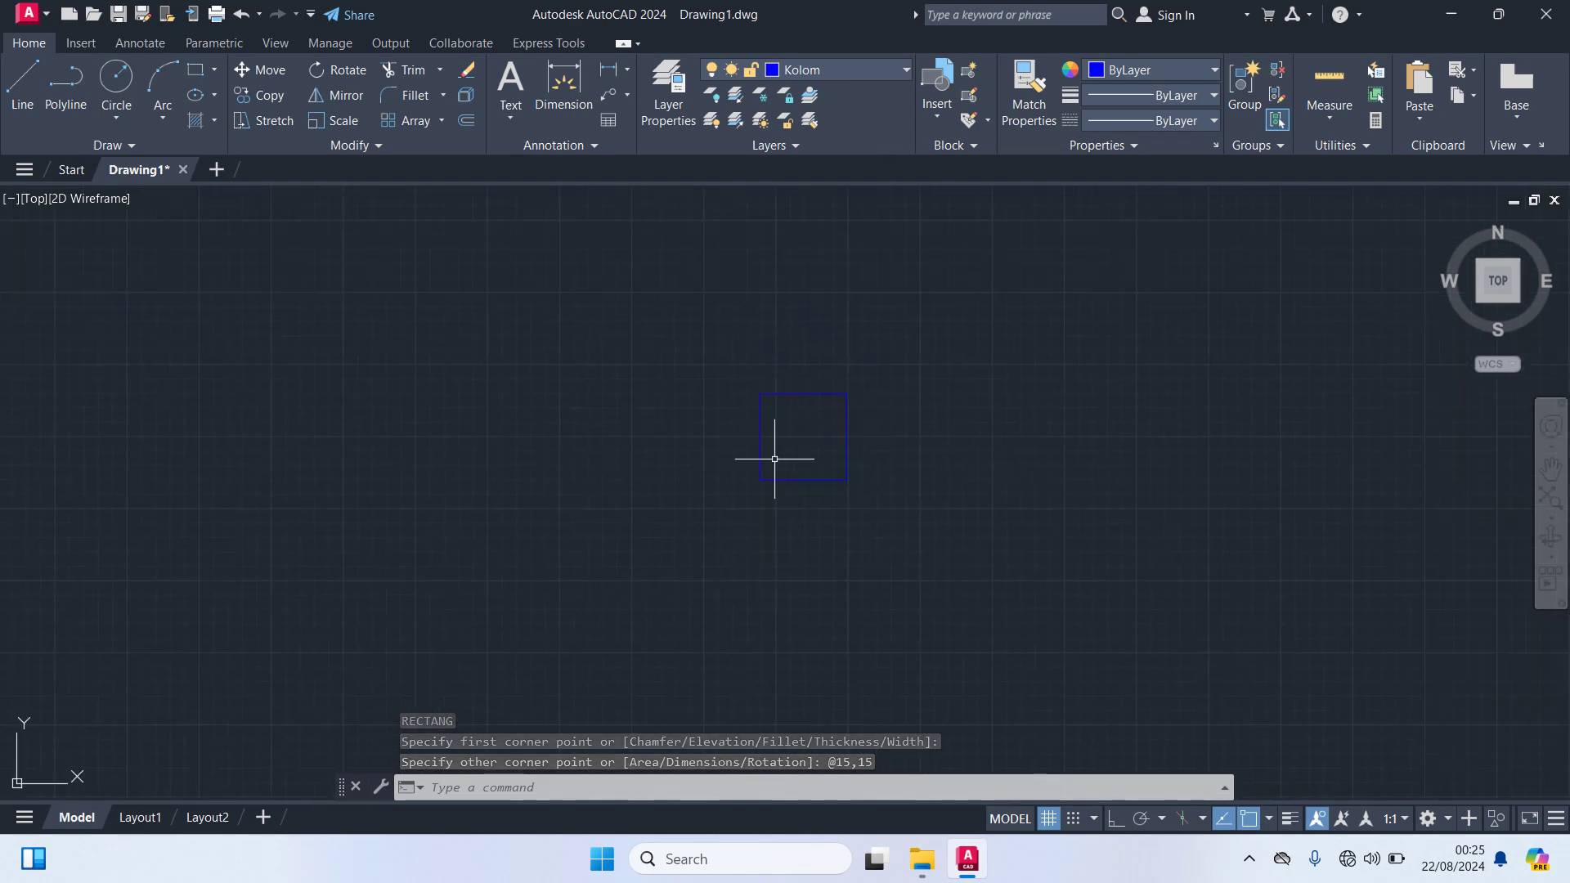
{"action": "scroll", "coordinate": [837, 433], "scroll_direction": "up", "scroll_amount": 2}
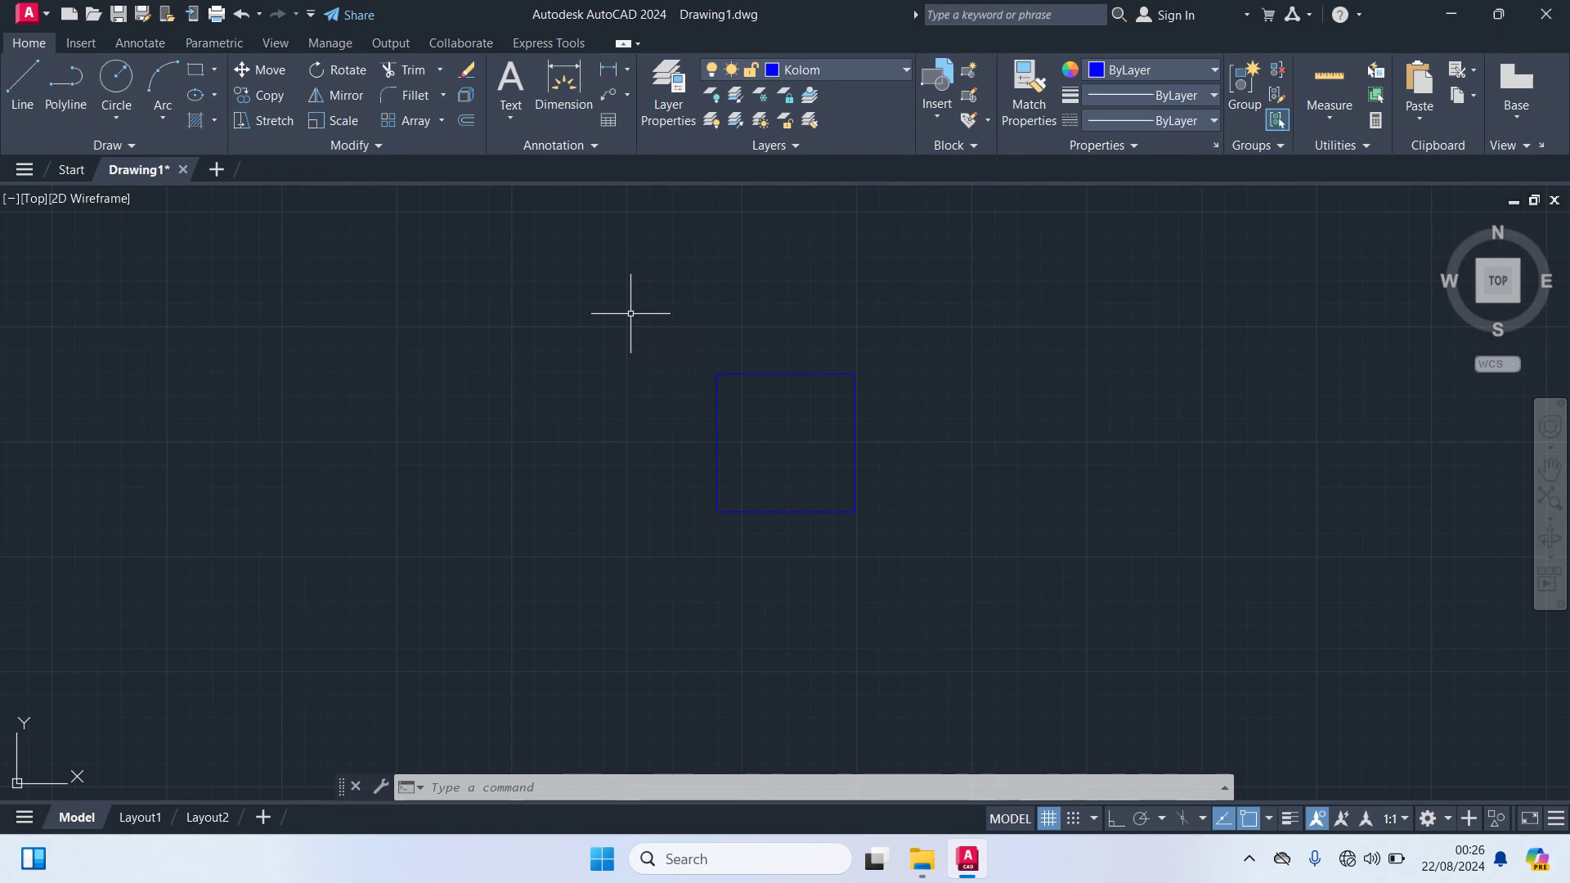
{"action": "key", "text": "Return"}
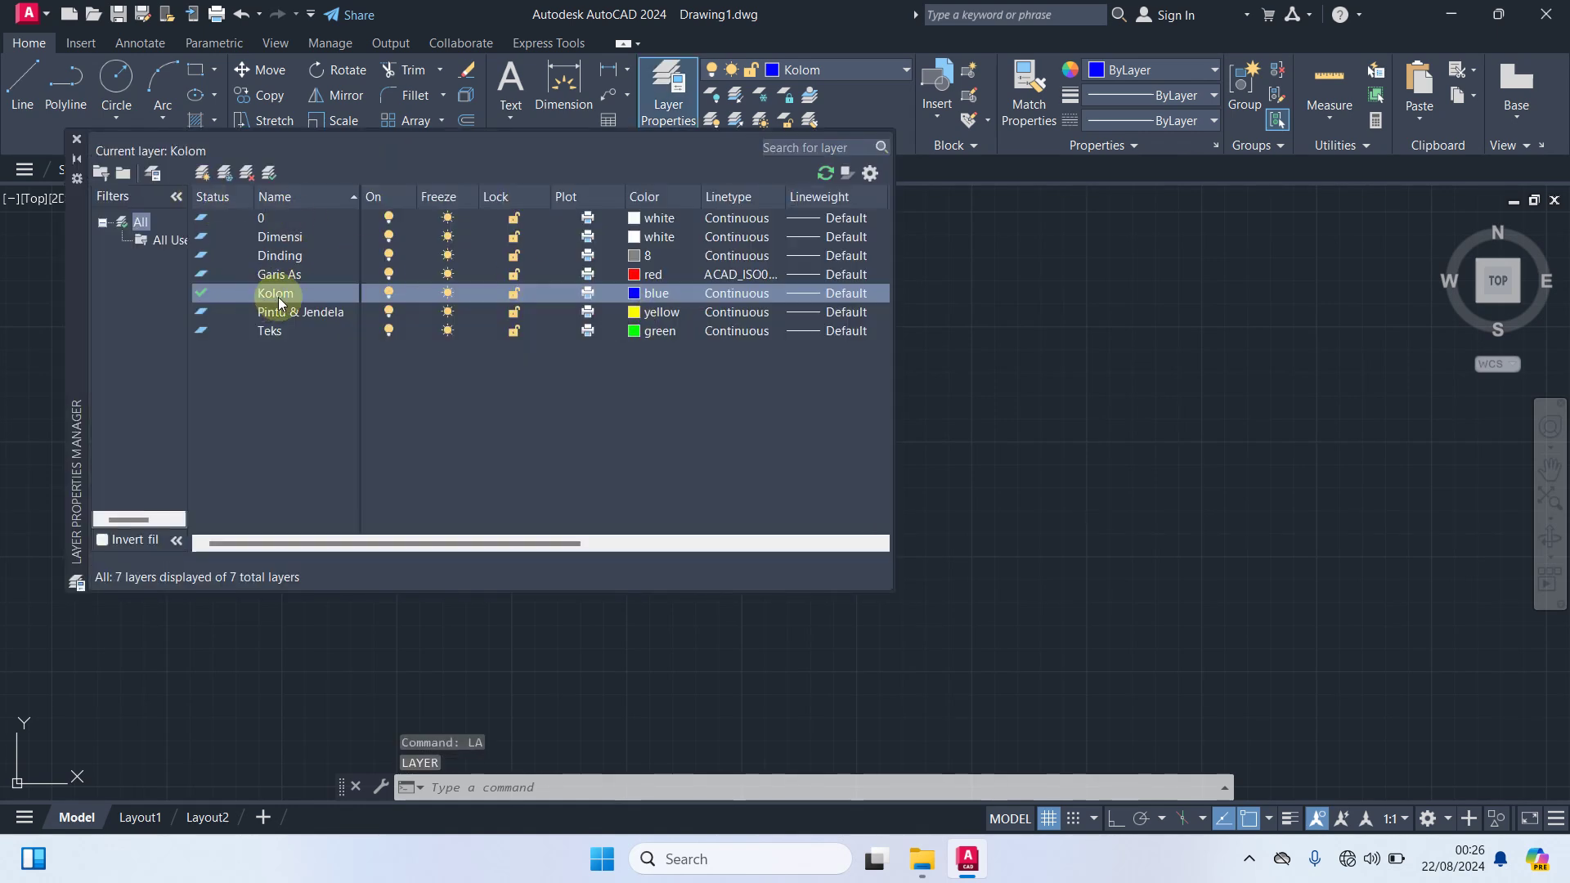
{"action": "left_click", "coordinate": [635, 294]}
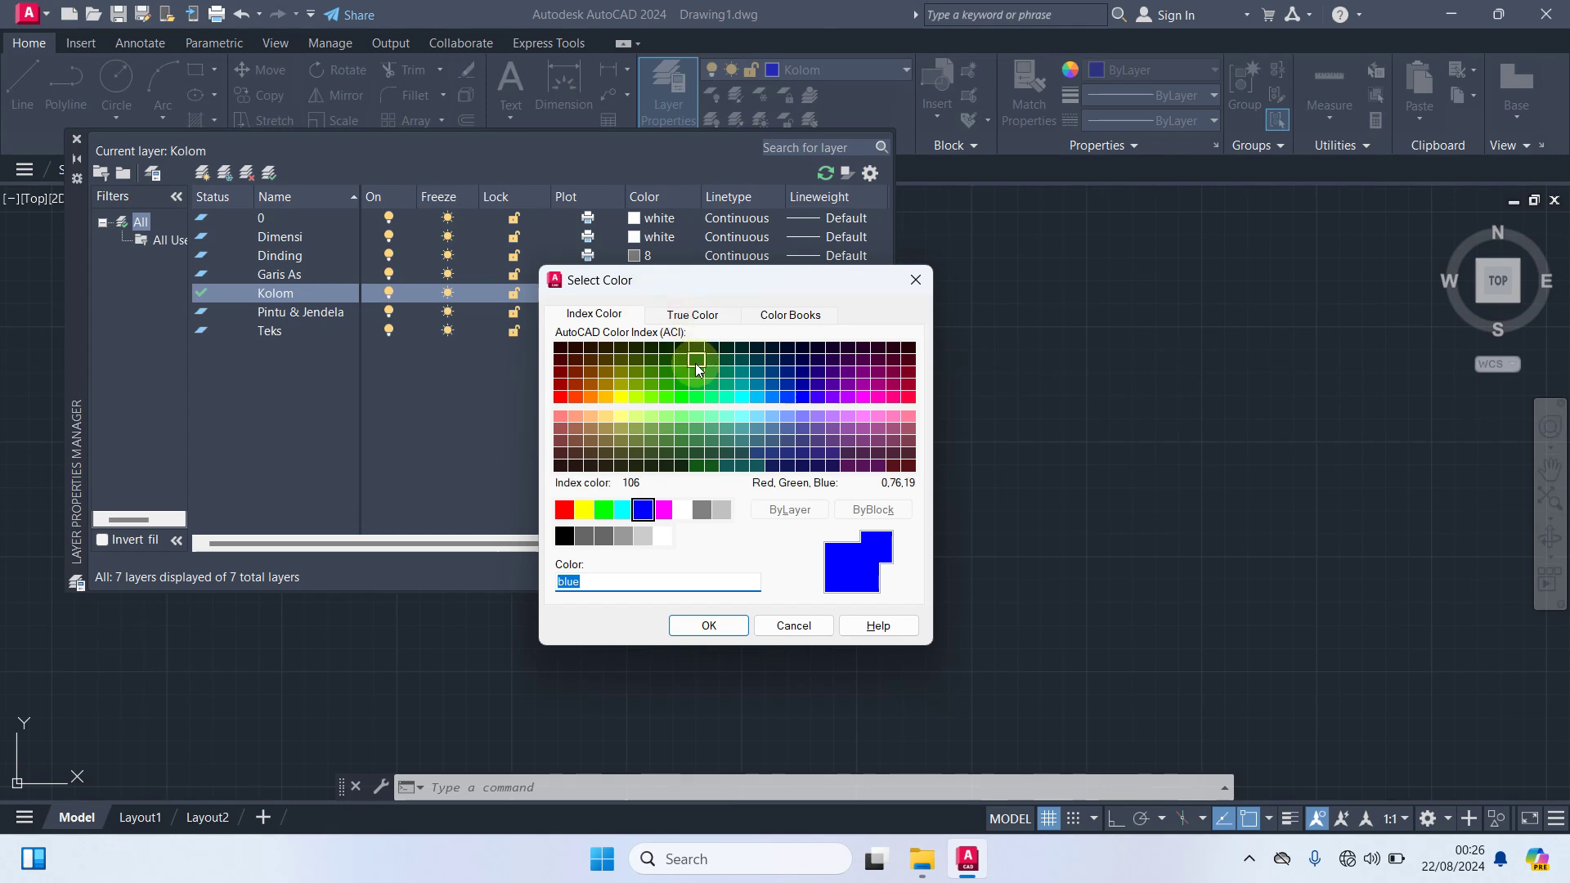
{"action": "left_click", "coordinate": [621, 510]}
{"action": "left_click", "coordinate": [709, 626]}
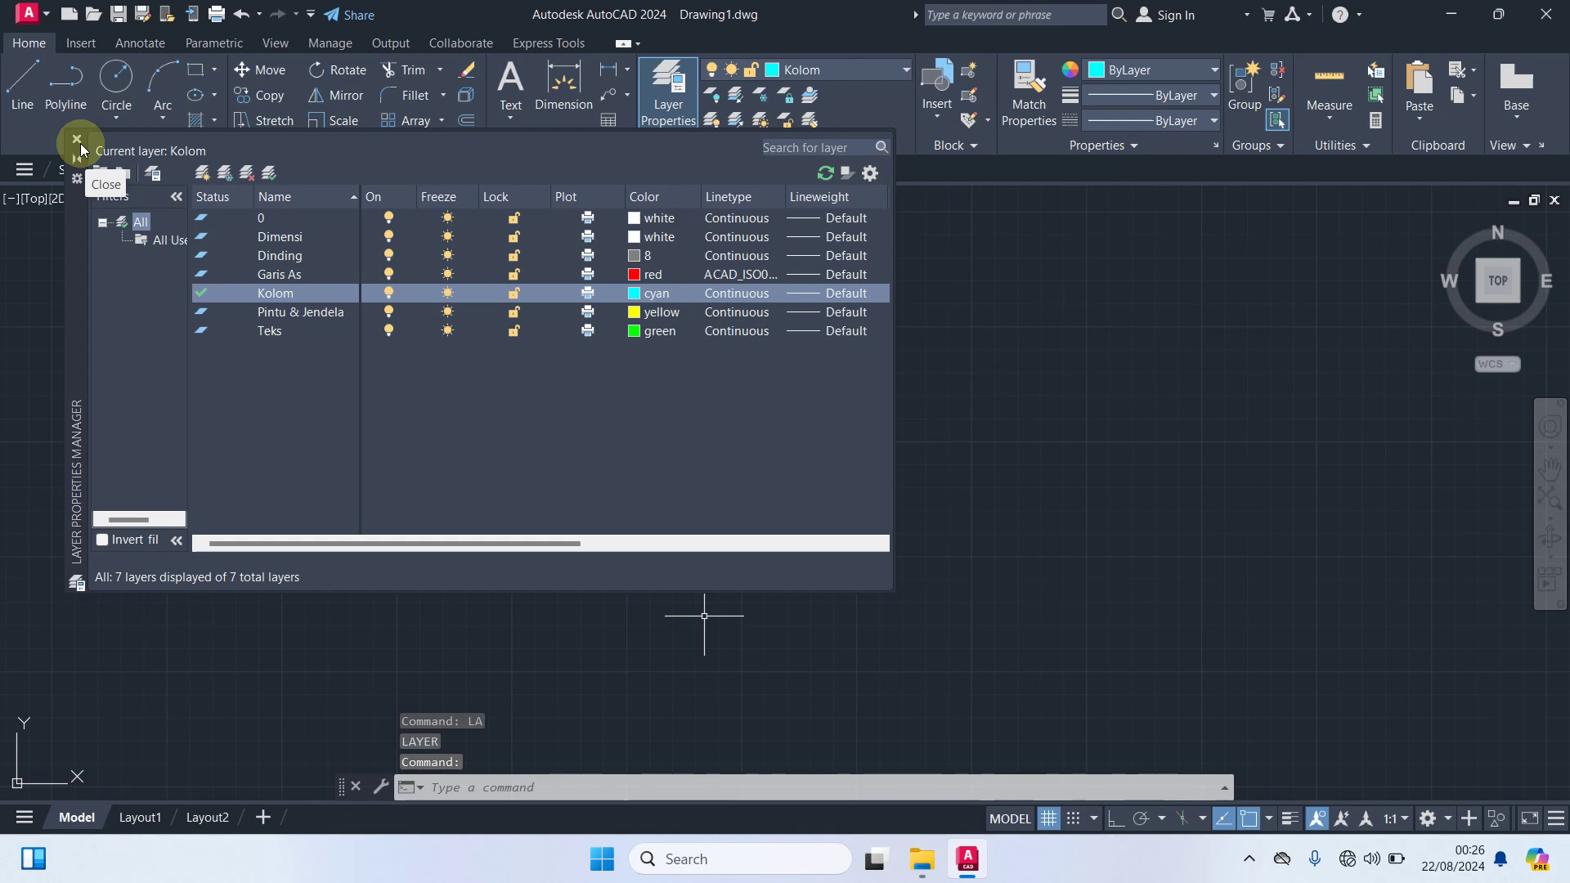
{"action": "left_click", "coordinate": [76, 140]}
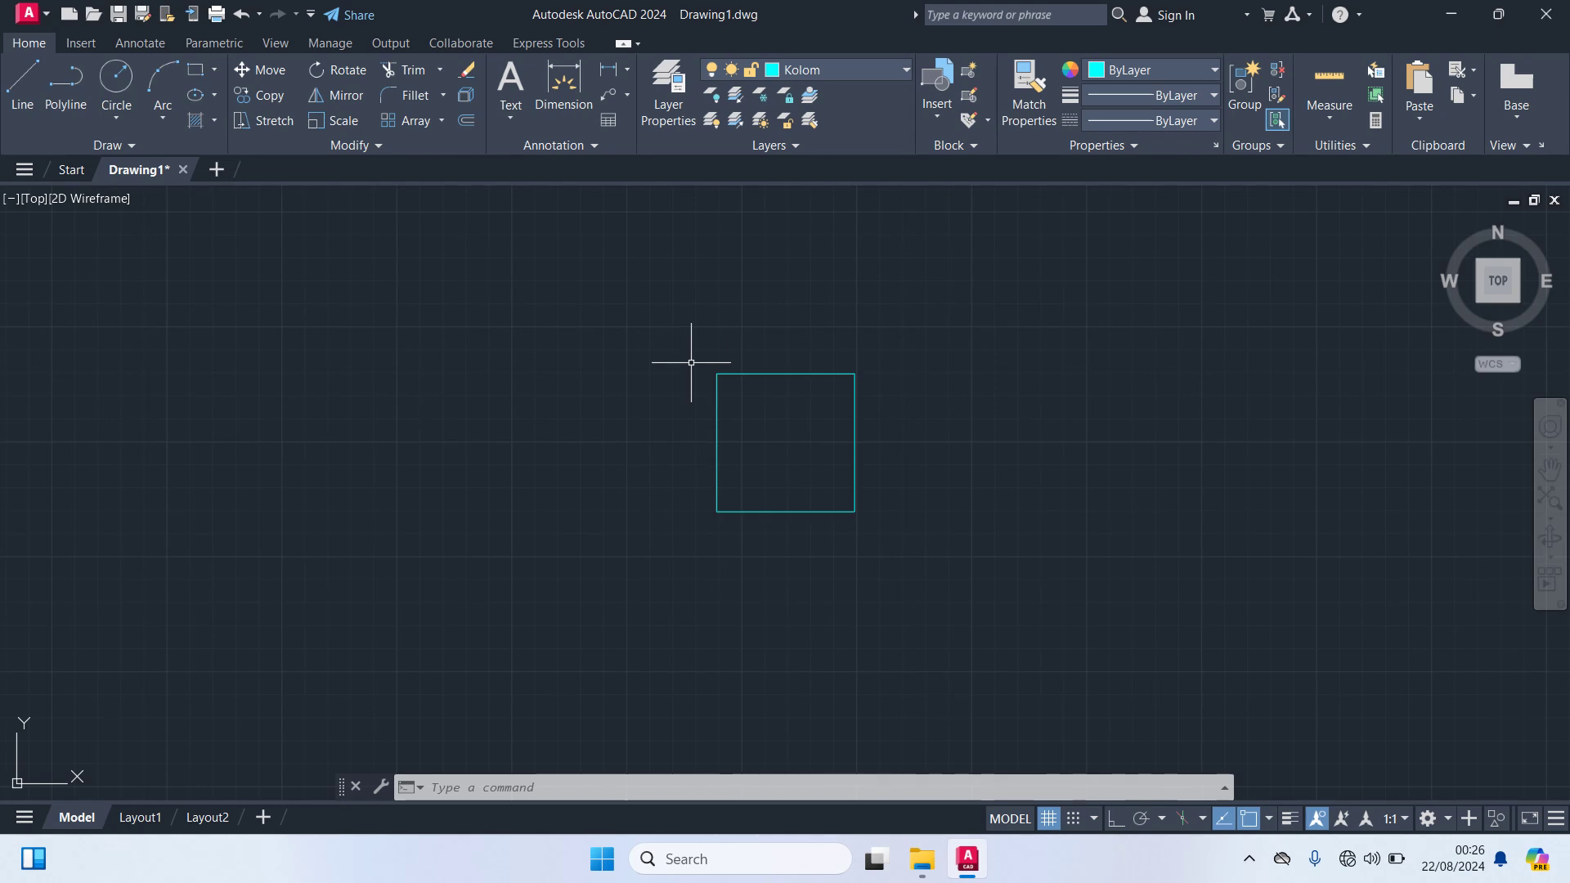
Step: Move the square column by its center onto the top-right corner of the axis grid
{"action": "scroll", "coordinate": [695, 366], "scroll_direction": "down", "scroll_amount": 10}
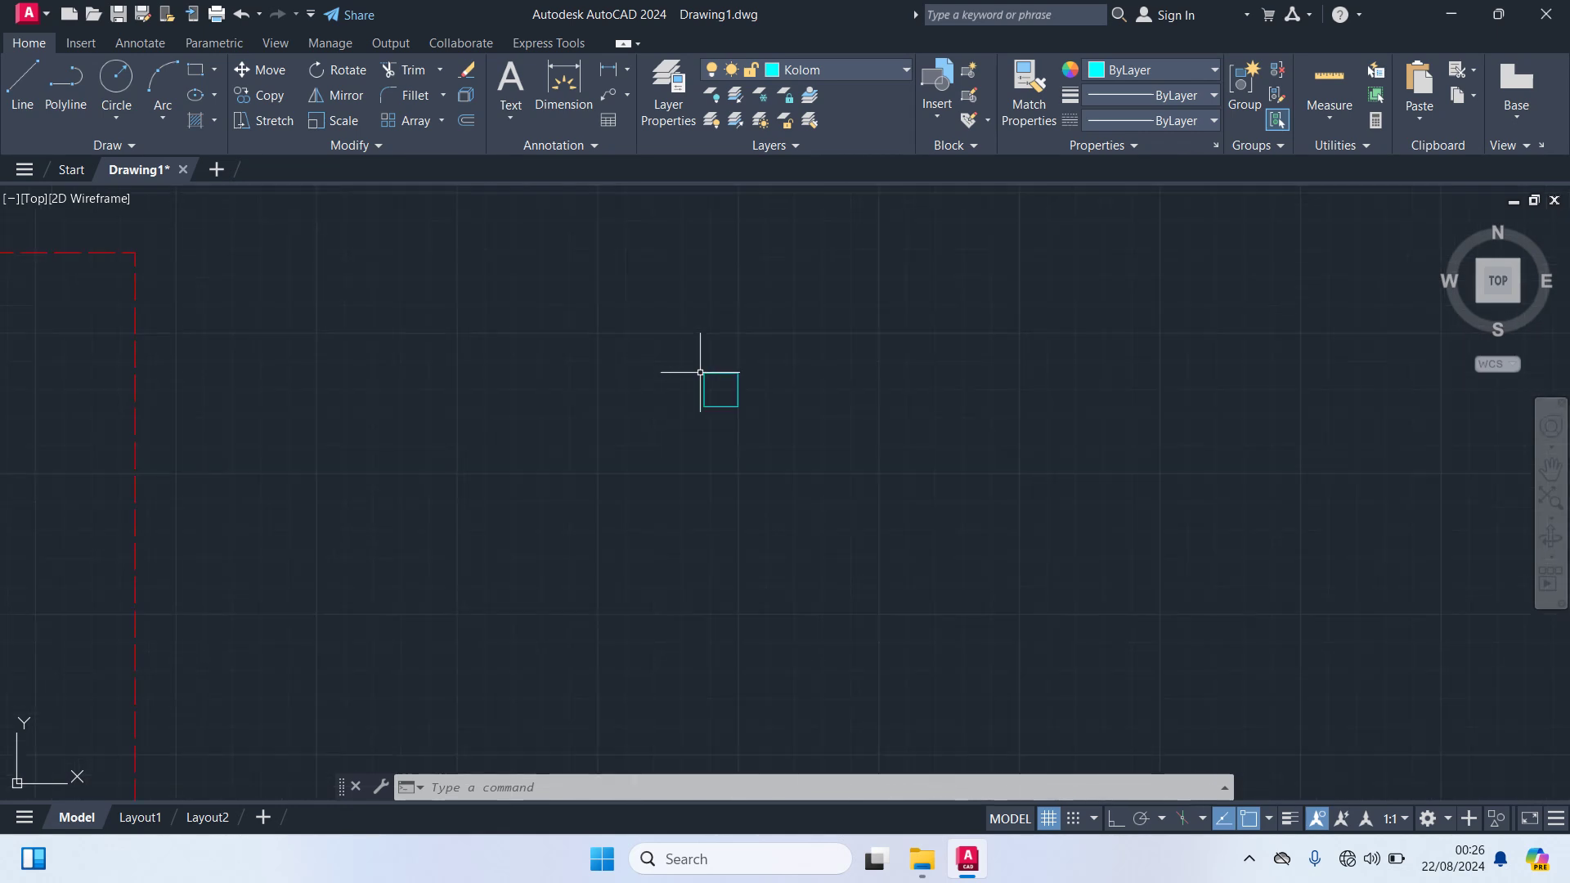
{"action": "middle_click_drag", "start_coordinate": [691, 374], "coordinate": [791, 393]}
{"action": "scroll", "coordinate": [823, 412], "scroll_direction": "up", "scroll_amount": 4}
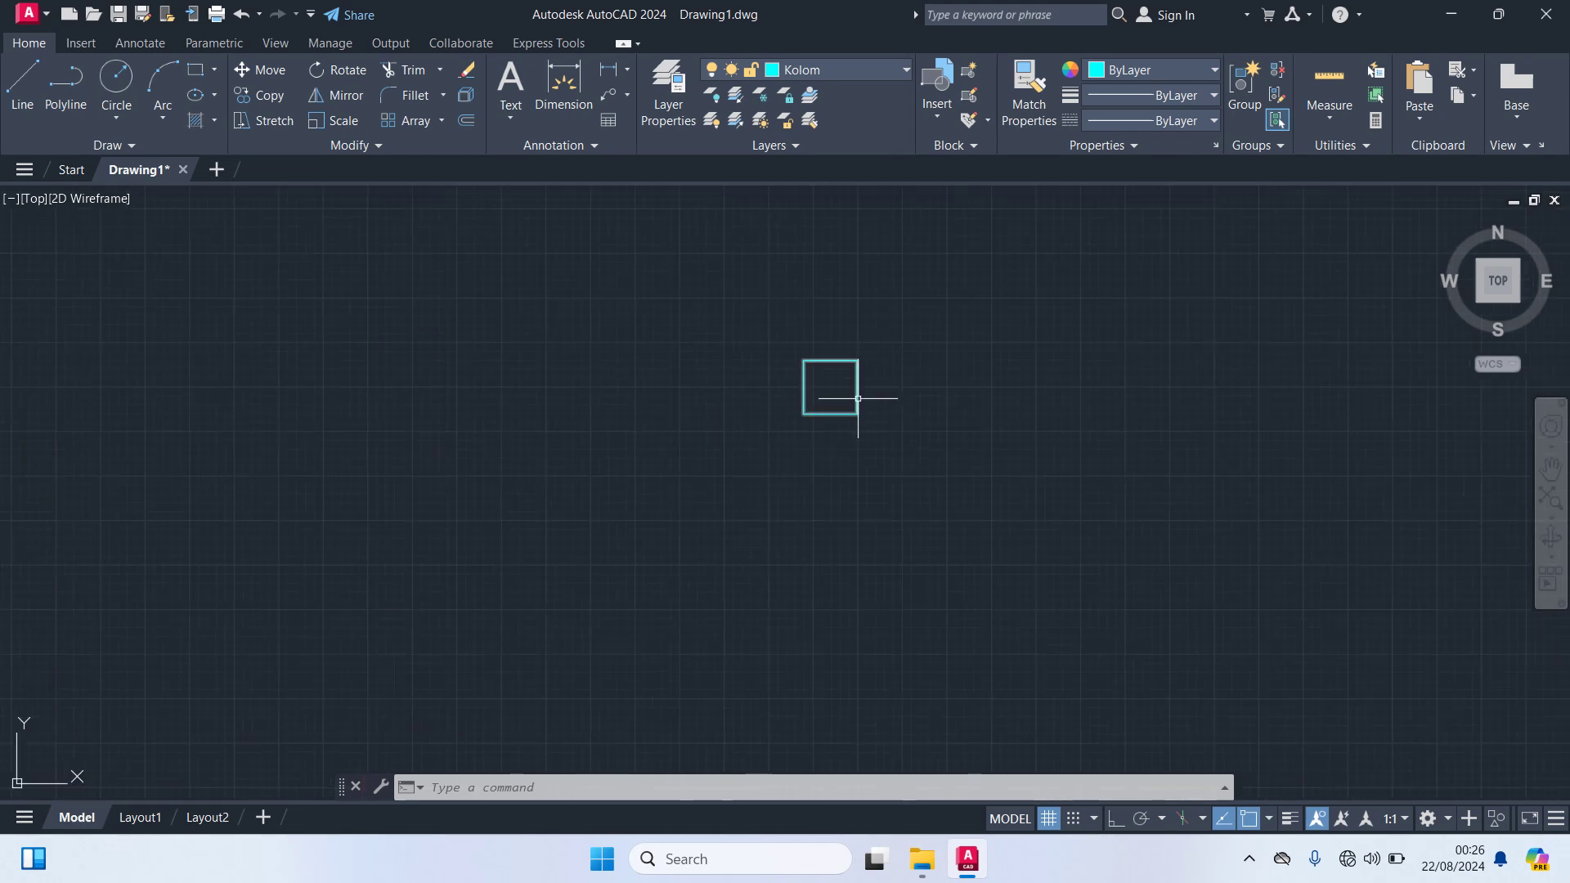
{"action": "left_click", "coordinate": [858, 398]}
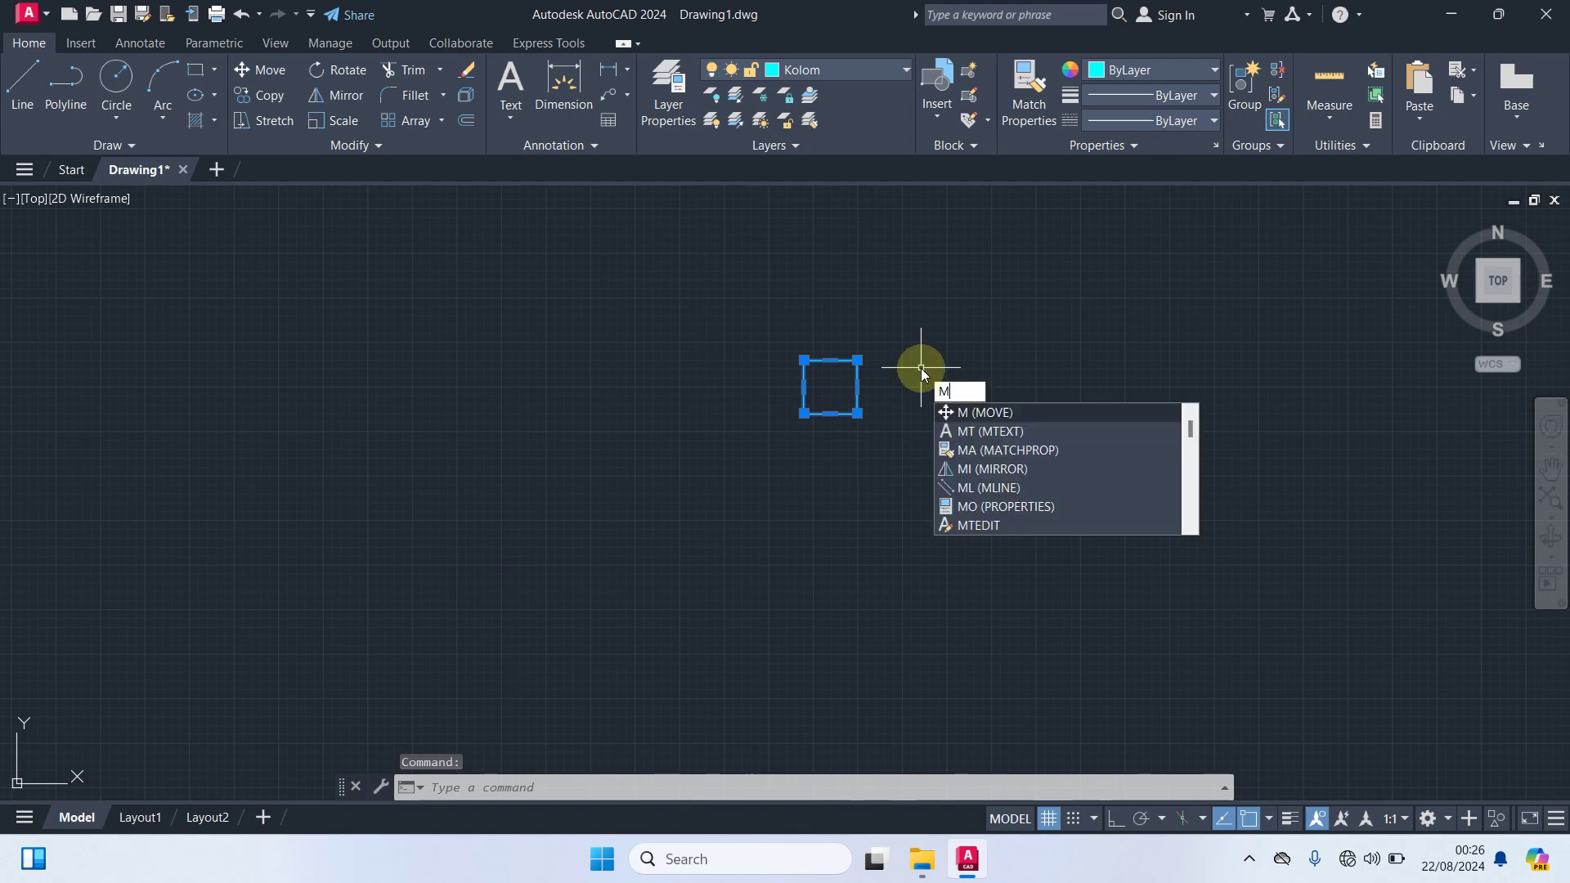
{"action": "key", "text": "Return"}
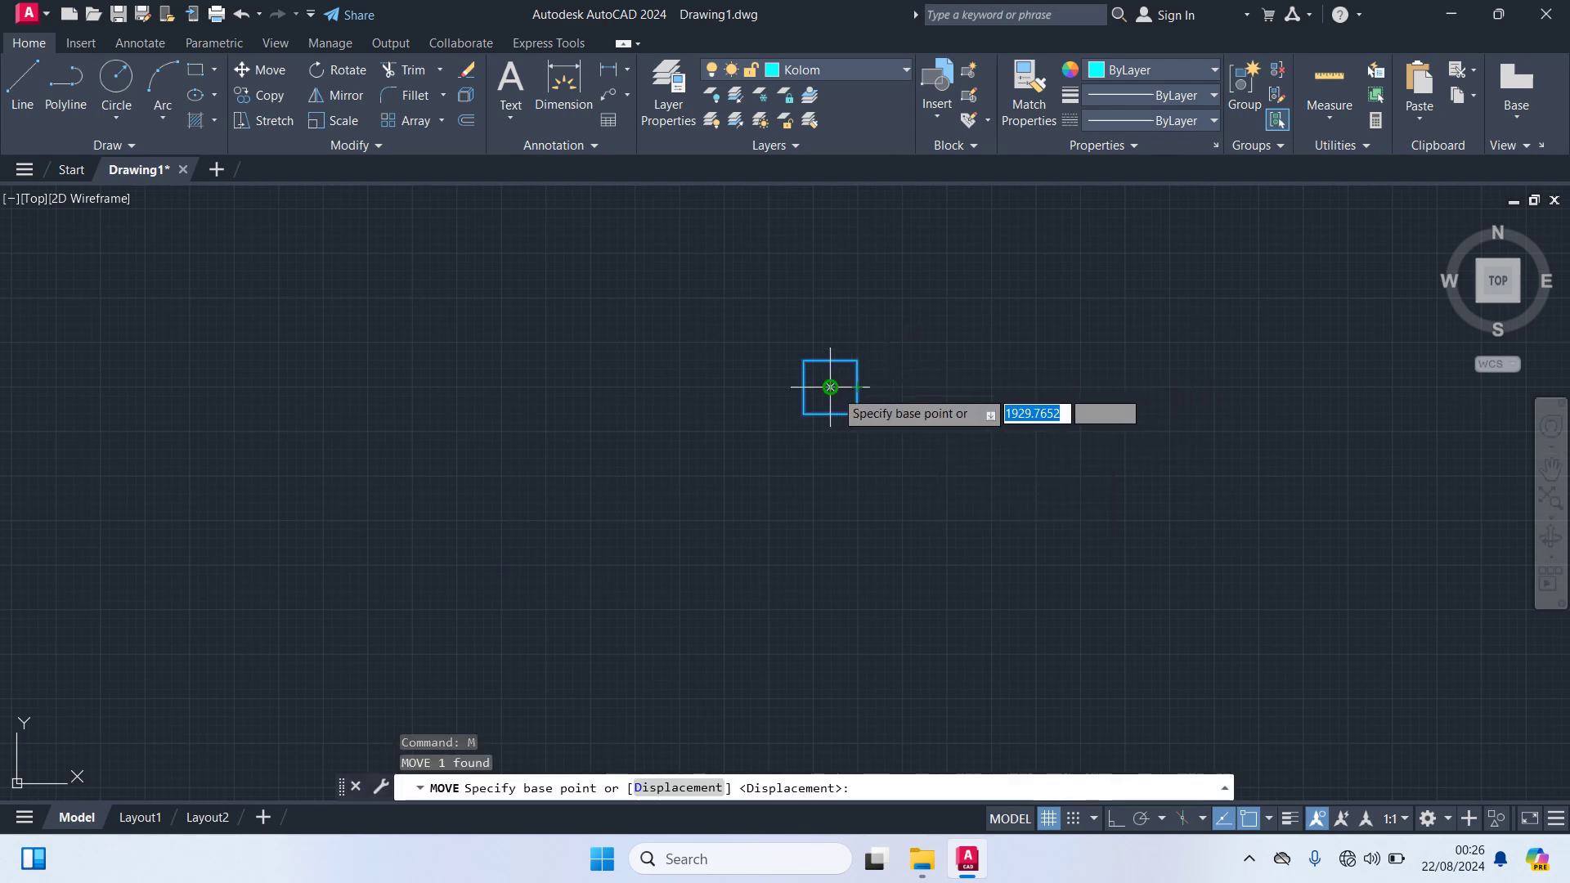
{"action": "left_click", "coordinate": [831, 388]}
{"action": "scroll", "coordinate": [588, 413], "scroll_direction": "down", "scroll_amount": 3}
{"action": "middle_click_drag", "start_coordinate": [517, 408], "coordinate": [783, 434]}
{"action": "scroll", "coordinate": [642, 311], "scroll_direction": "up", "scroll_amount": 4}
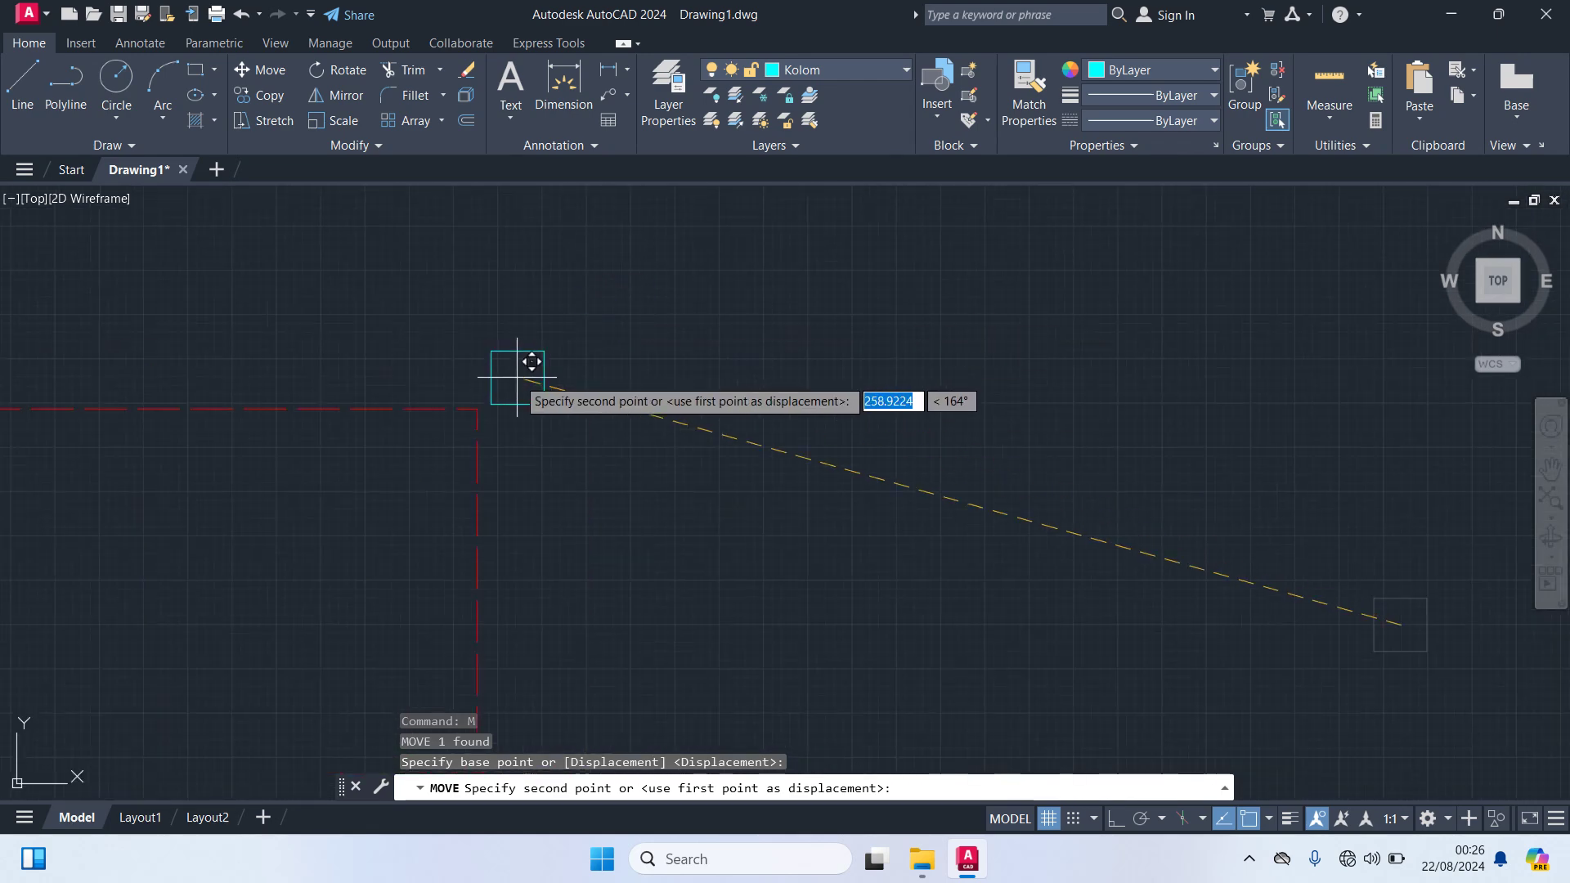
{"action": "left_click", "coordinate": [478, 409]}
Step: Copy the corner column by its center to the midpoint intersection and the left corner of the grid's top axis line
{"action": "scroll", "coordinate": [820, 365], "scroll_direction": "down", "scroll_amount": 8}
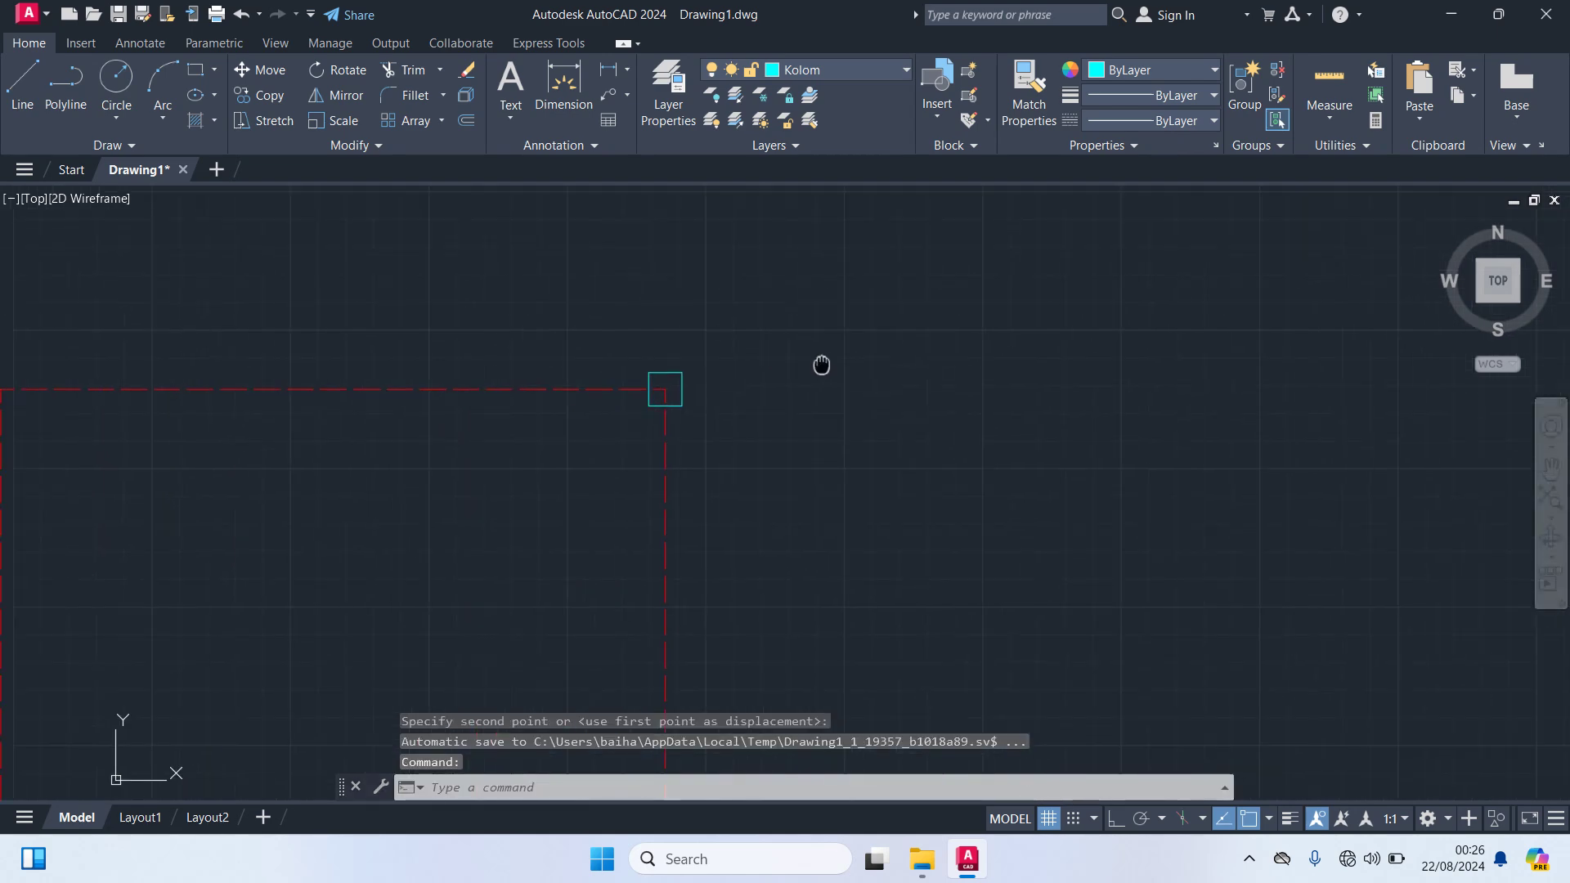
{"action": "scroll", "coordinate": [1023, 345], "scroll_direction": "up", "scroll_amount": 4}
{"action": "middle_click_drag", "start_coordinate": [1020, 344], "coordinate": [1030, 297]}
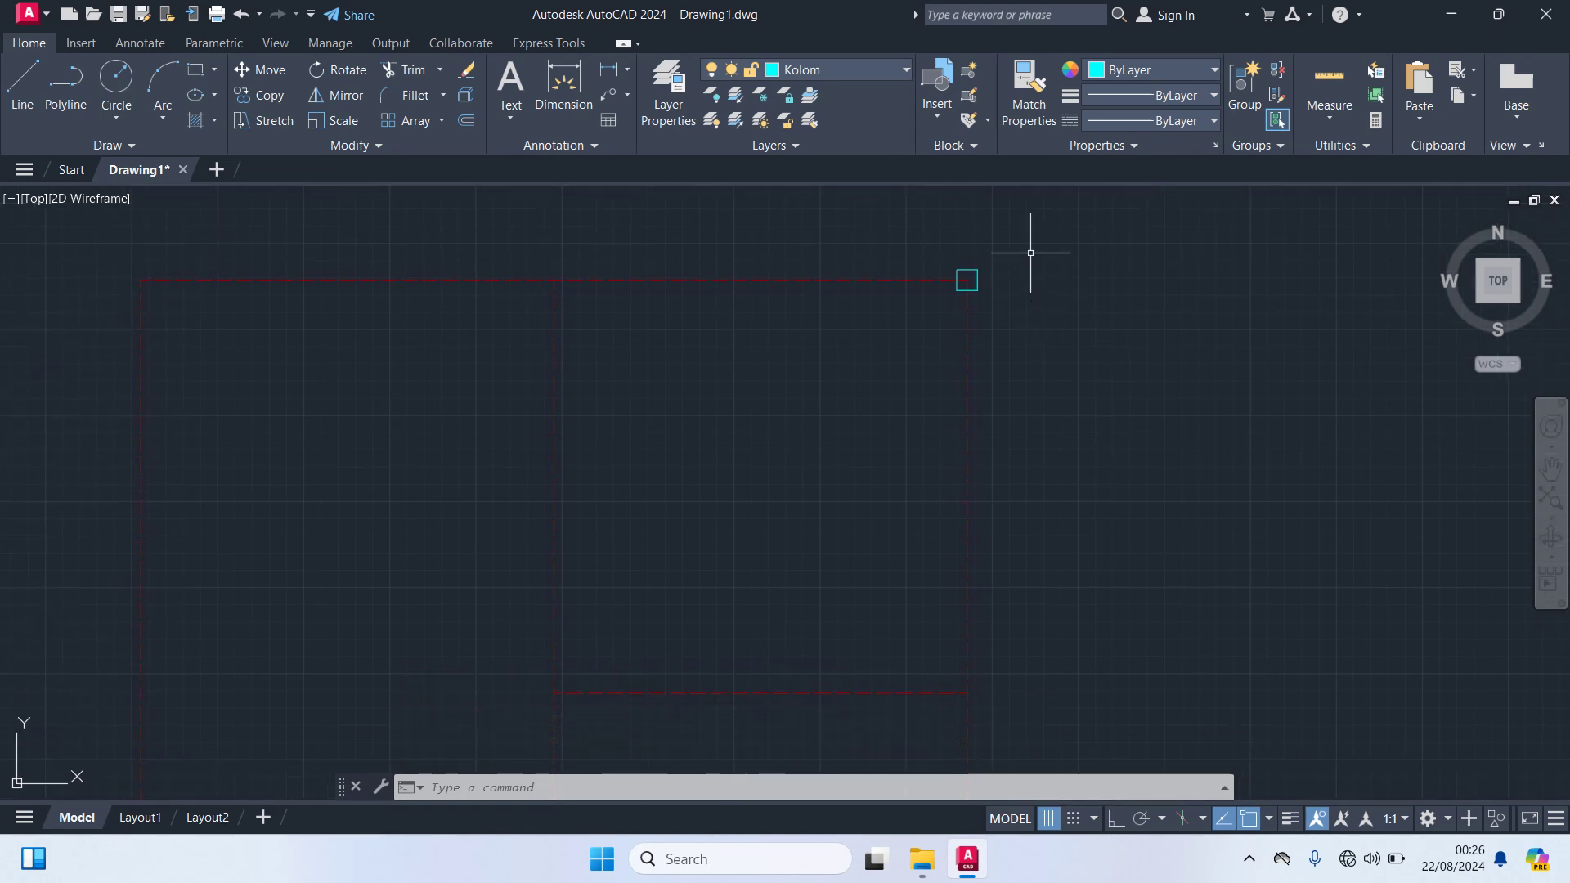
{"action": "scroll", "coordinate": [998, 250], "scroll_direction": "up", "scroll_amount": 4}
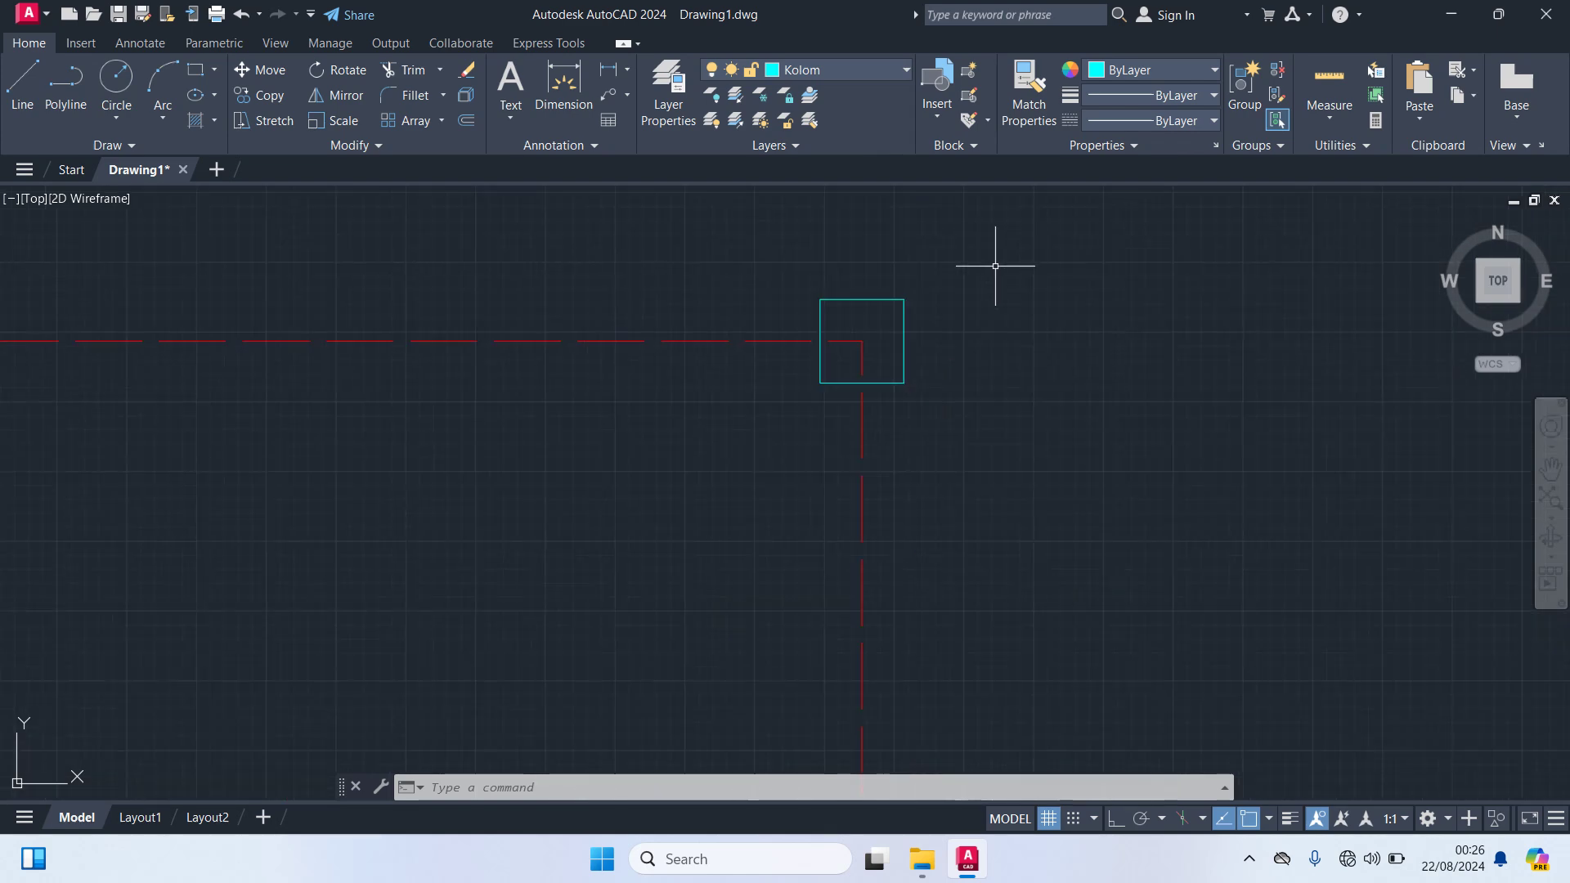
{"action": "left_click", "coordinate": [906, 318]}
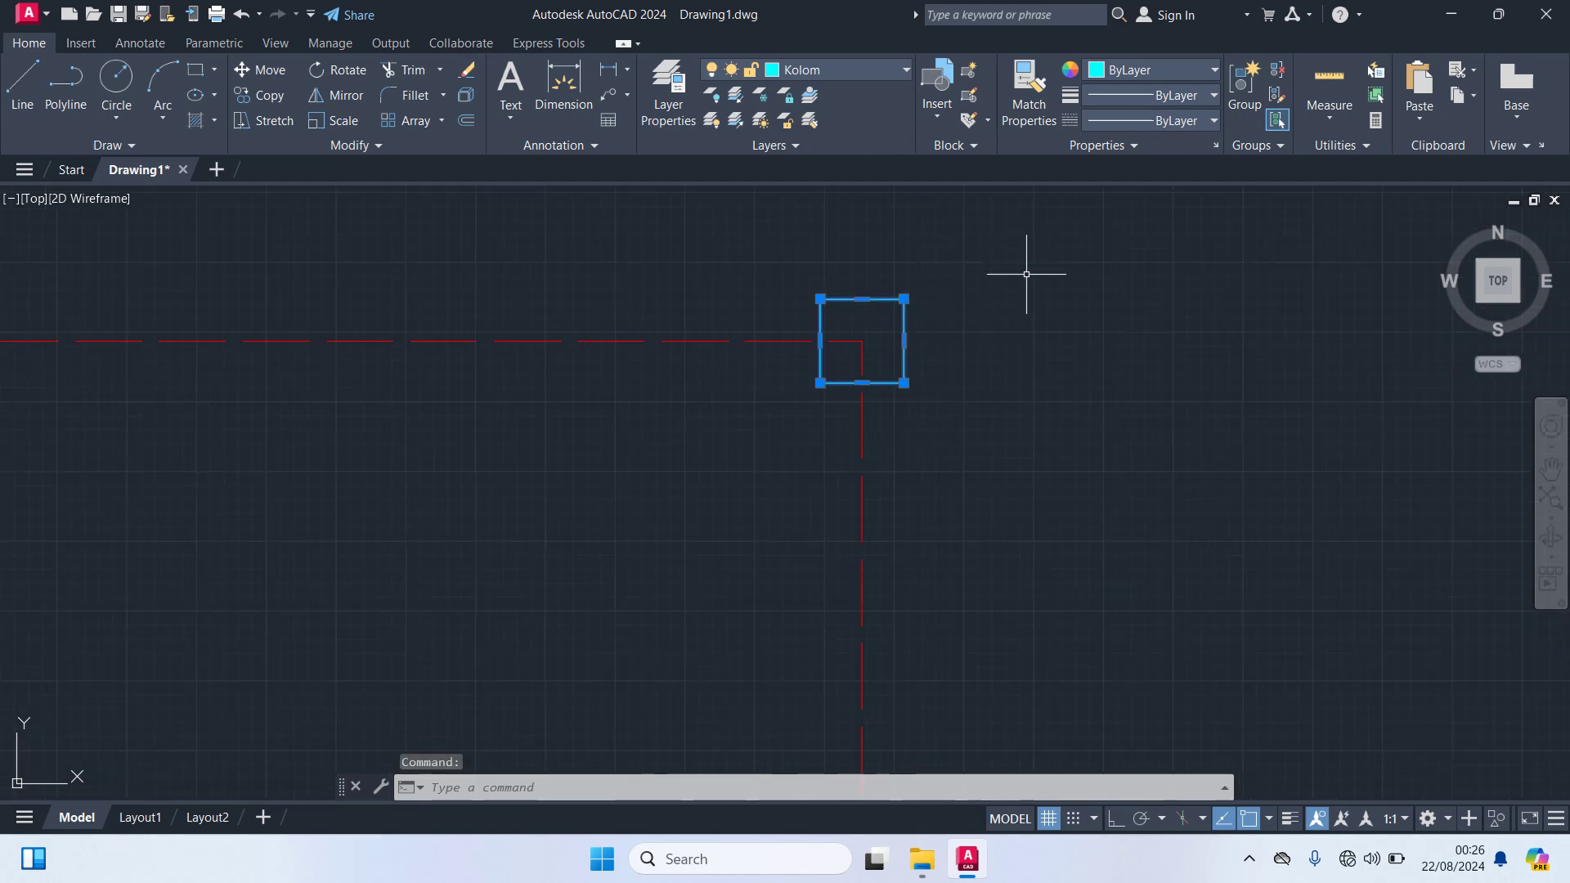
{"action": "type", "text": "CO"}
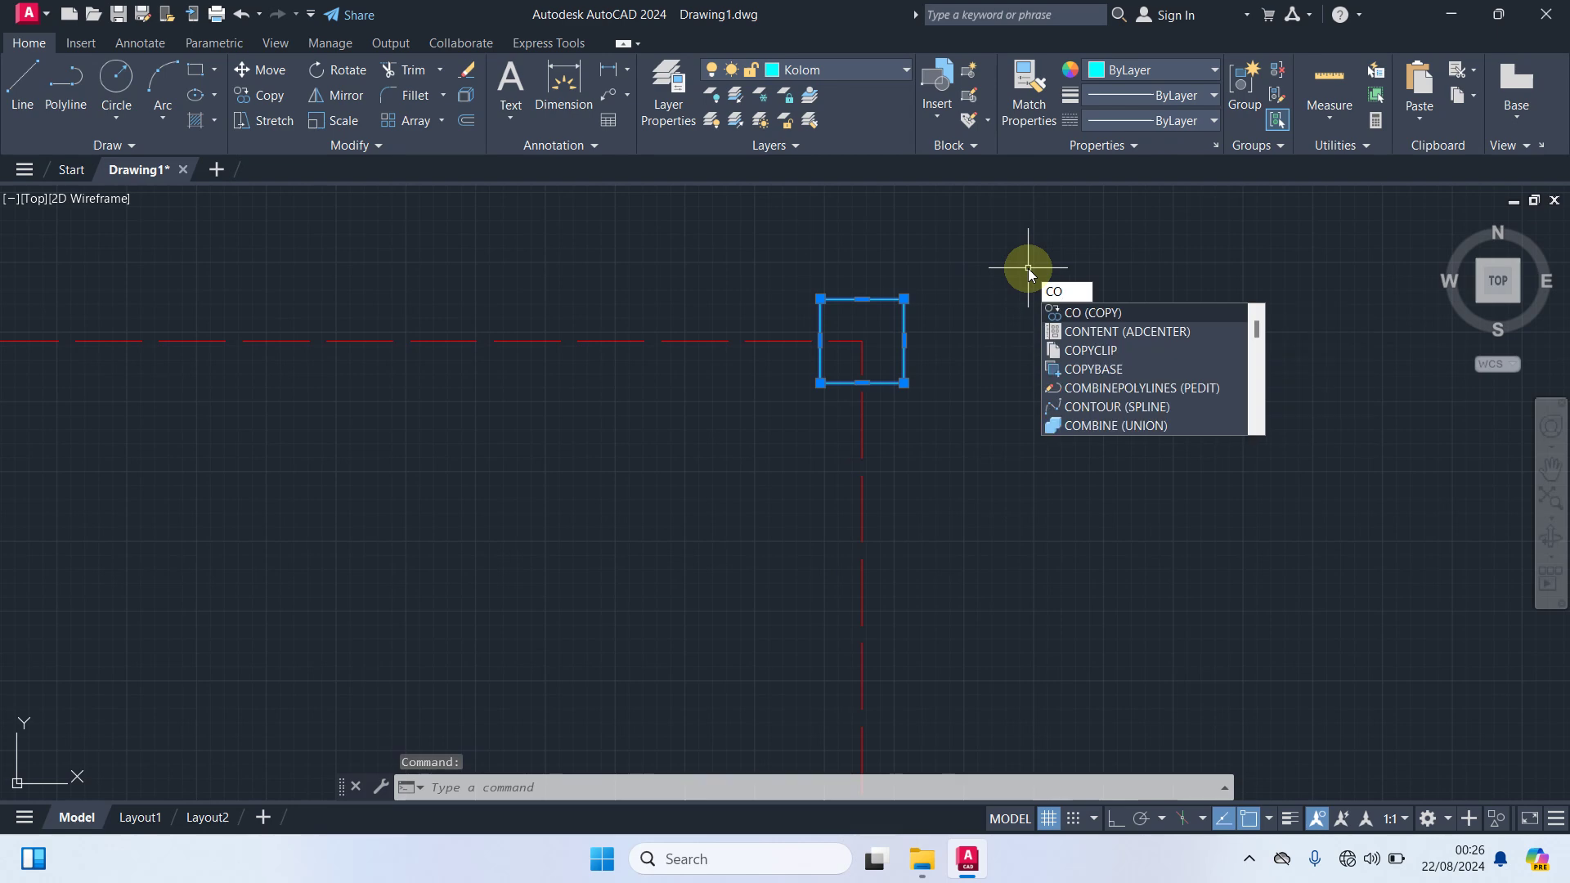
{"action": "key", "text": "Return"}
{"action": "left_click", "coordinate": [904, 300]}
{"action": "scroll", "coordinate": [613, 515], "scroll_direction": "down", "scroll_amount": 6}
{"action": "middle_click_drag", "start_coordinate": [612, 515], "coordinate": [953, 414]}
{"action": "scroll", "coordinate": [922, 386], "scroll_direction": "up", "scroll_amount": 5}
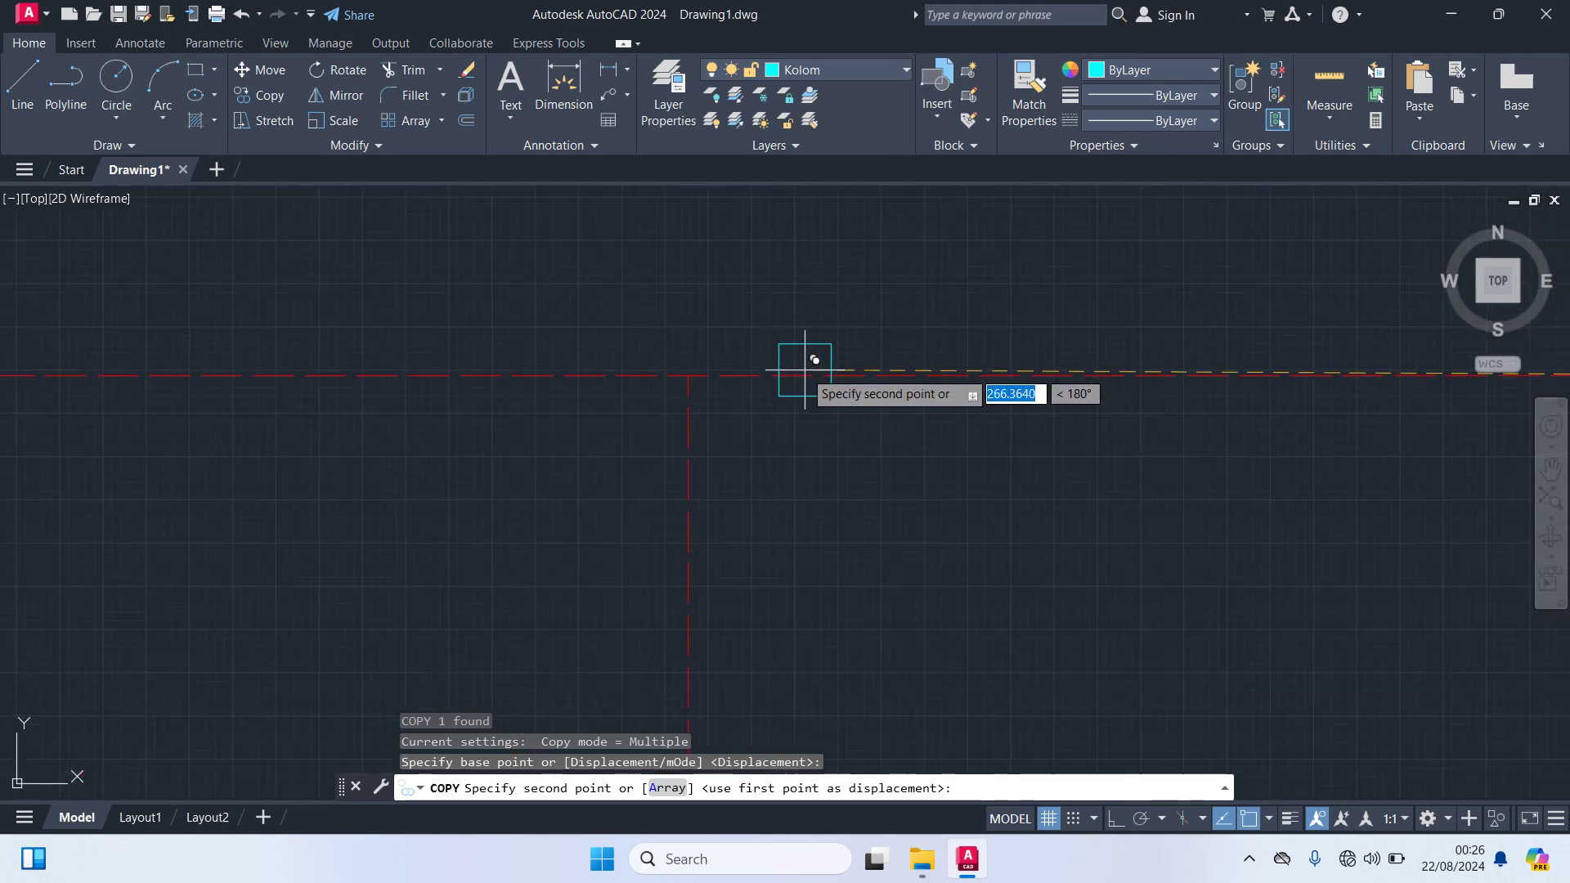
{"action": "left_click", "coordinate": [685, 376]}
{"action": "mouse_move", "coordinate": [526, 483]}
{"action": "middle_mouse_down"}
{"action": "mouse_move", "coordinate": [863, 418]}
{"action": "mouse_move", "coordinate": [761, 323]}
{"action": "middle_mouse_up"}
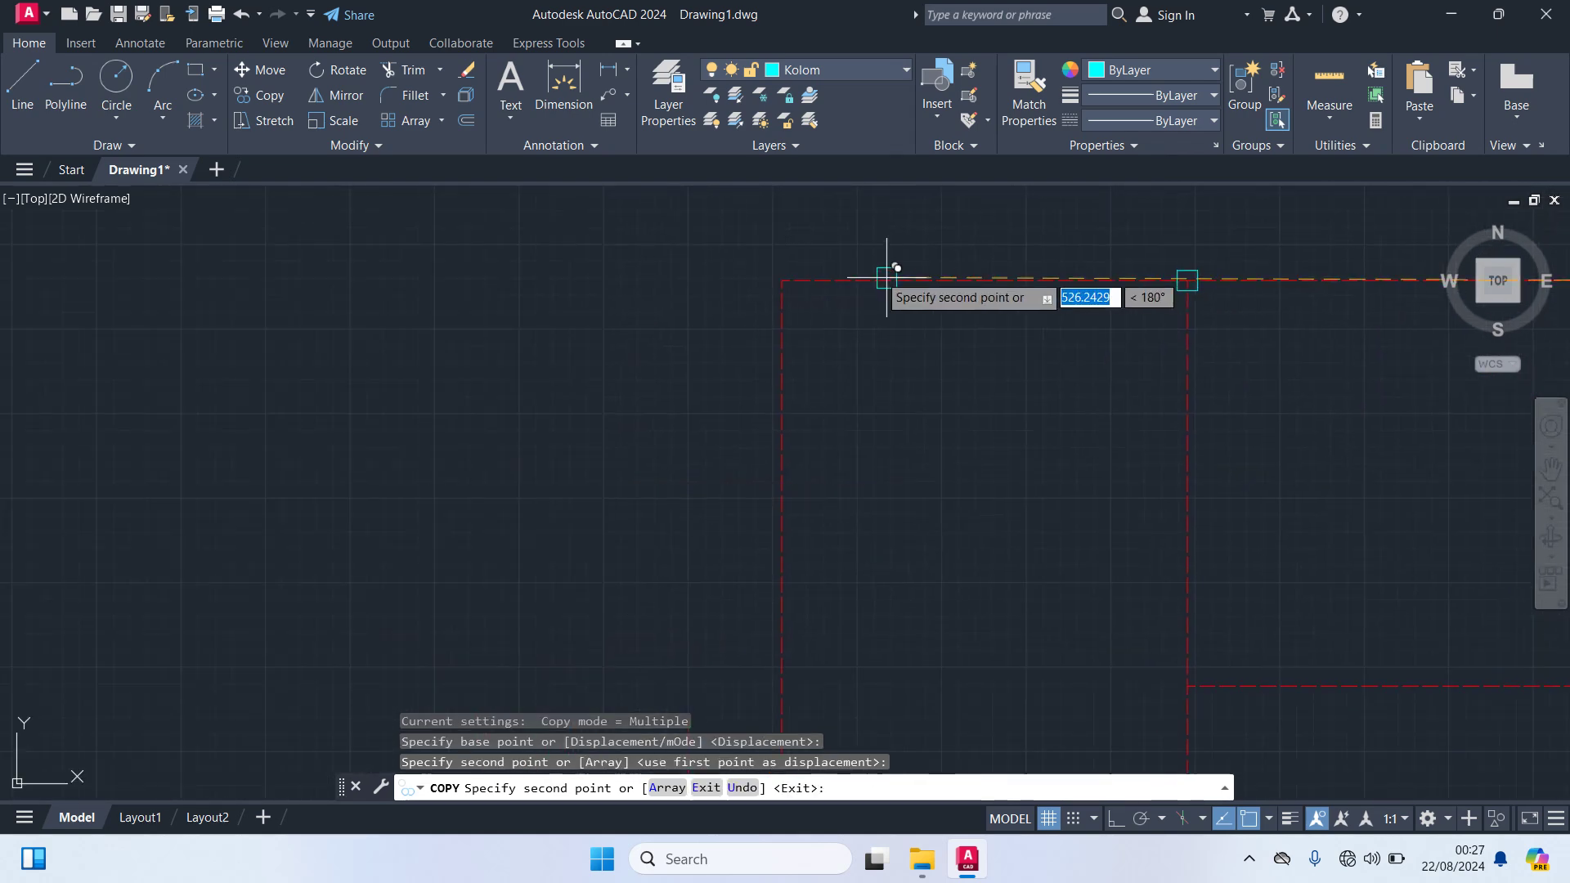
{"action": "left_click", "coordinate": [781, 280]}
Step: Place further column copies on both ends of the short horizontal middle axis line
{"action": "scroll", "coordinate": [914, 406], "scroll_direction": "down", "scroll_amount": 2}
{"action": "middle_click_drag", "start_coordinate": [906, 421], "coordinate": [836, 296]}
{"action": "scroll", "coordinate": [1022, 482], "scroll_direction": "up", "scroll_amount": 2}
{"action": "scroll", "coordinate": [1022, 482], "scroll_direction": "up", "scroll_amount": 2}
{"action": "left_click", "coordinate": [1002, 412]}
{"action": "scroll", "coordinate": [1138, 521], "scroll_direction": "down", "scroll_amount": 2}
{"action": "middle_click_drag", "start_coordinate": [1138, 523], "coordinate": [764, 547]}
{"action": "scroll", "coordinate": [1207, 480], "scroll_direction": "up", "scroll_amount": 4}
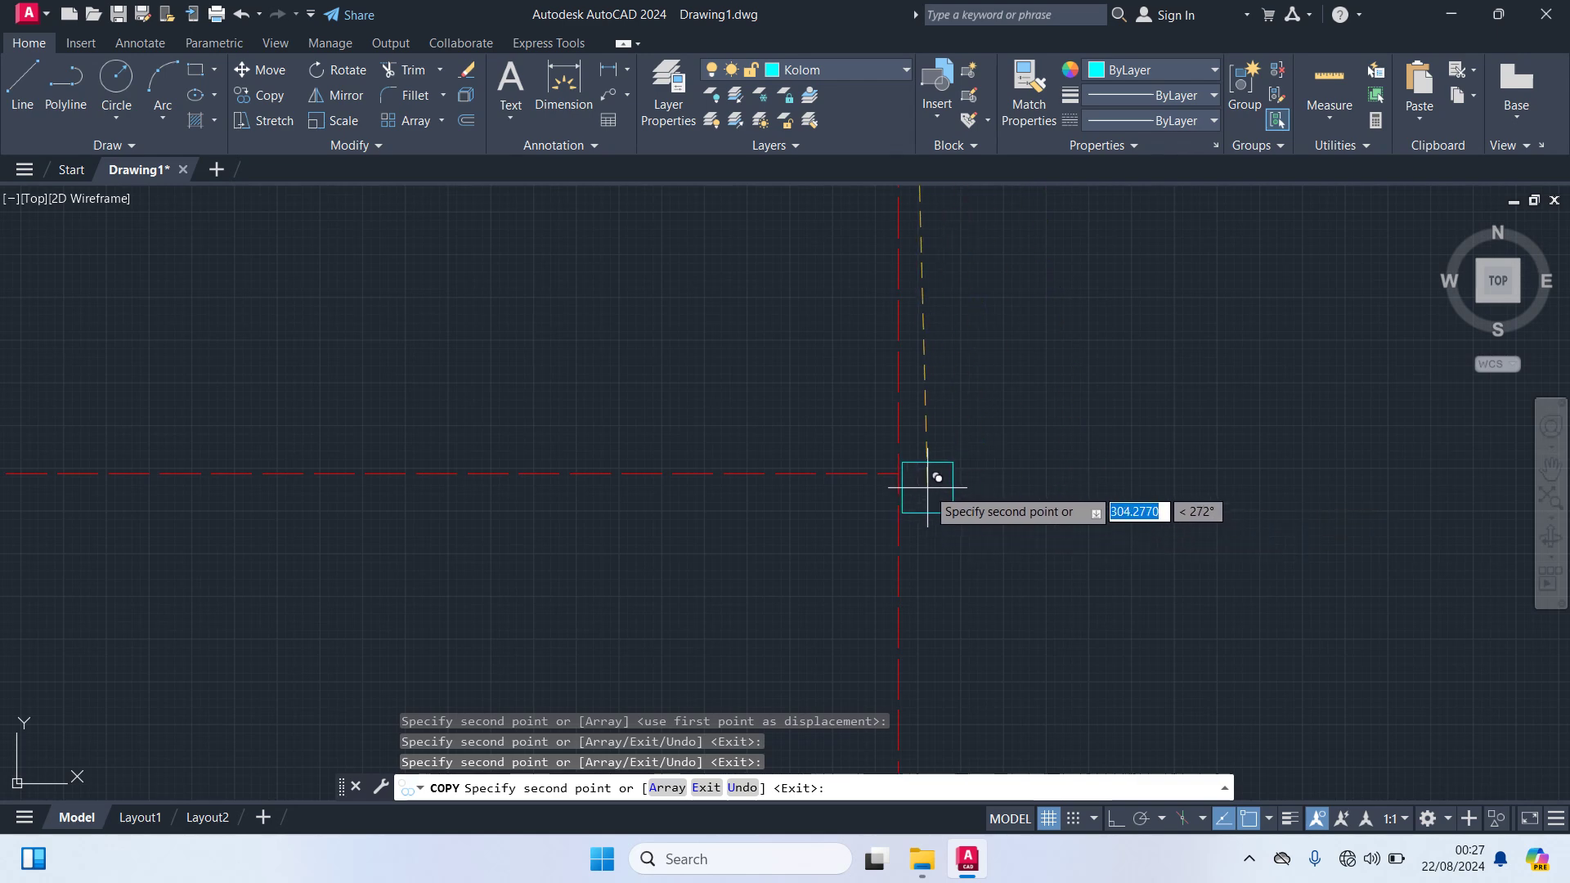
{"action": "left_click", "coordinate": [900, 471]}
Step: Place column copies on the right corner, middle intersection and left corner of the bottom axis line, and end the Copy command
{"action": "scroll", "coordinate": [959, 480], "scroll_direction": "down", "scroll_amount": 3}
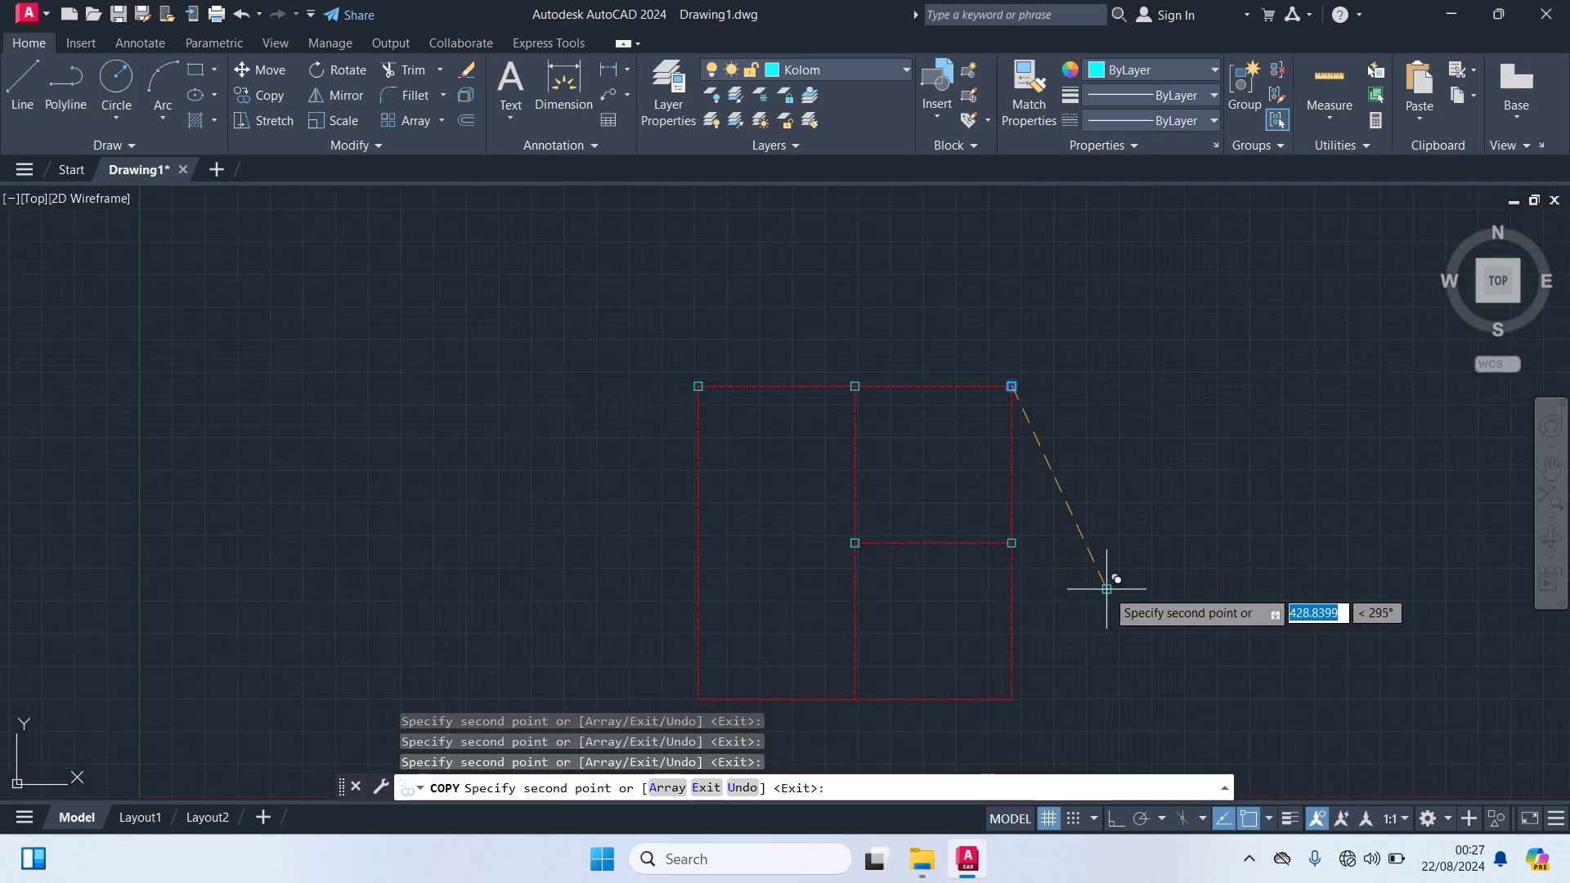
{"action": "scroll", "coordinate": [1024, 597], "scroll_direction": "up", "scroll_amount": 4}
{"action": "left_click", "coordinate": [942, 540]}
{"action": "scroll", "coordinate": [1002, 632], "scroll_direction": "down", "scroll_amount": 4}
{"action": "middle_click_drag", "start_coordinate": [1009, 637], "coordinate": [1274, 560]}
{"action": "scroll", "coordinate": [842, 523], "scroll_direction": "up", "scroll_amount": 3}
{"action": "scroll", "coordinate": [850, 524], "scroll_direction": "down", "scroll_amount": 4}
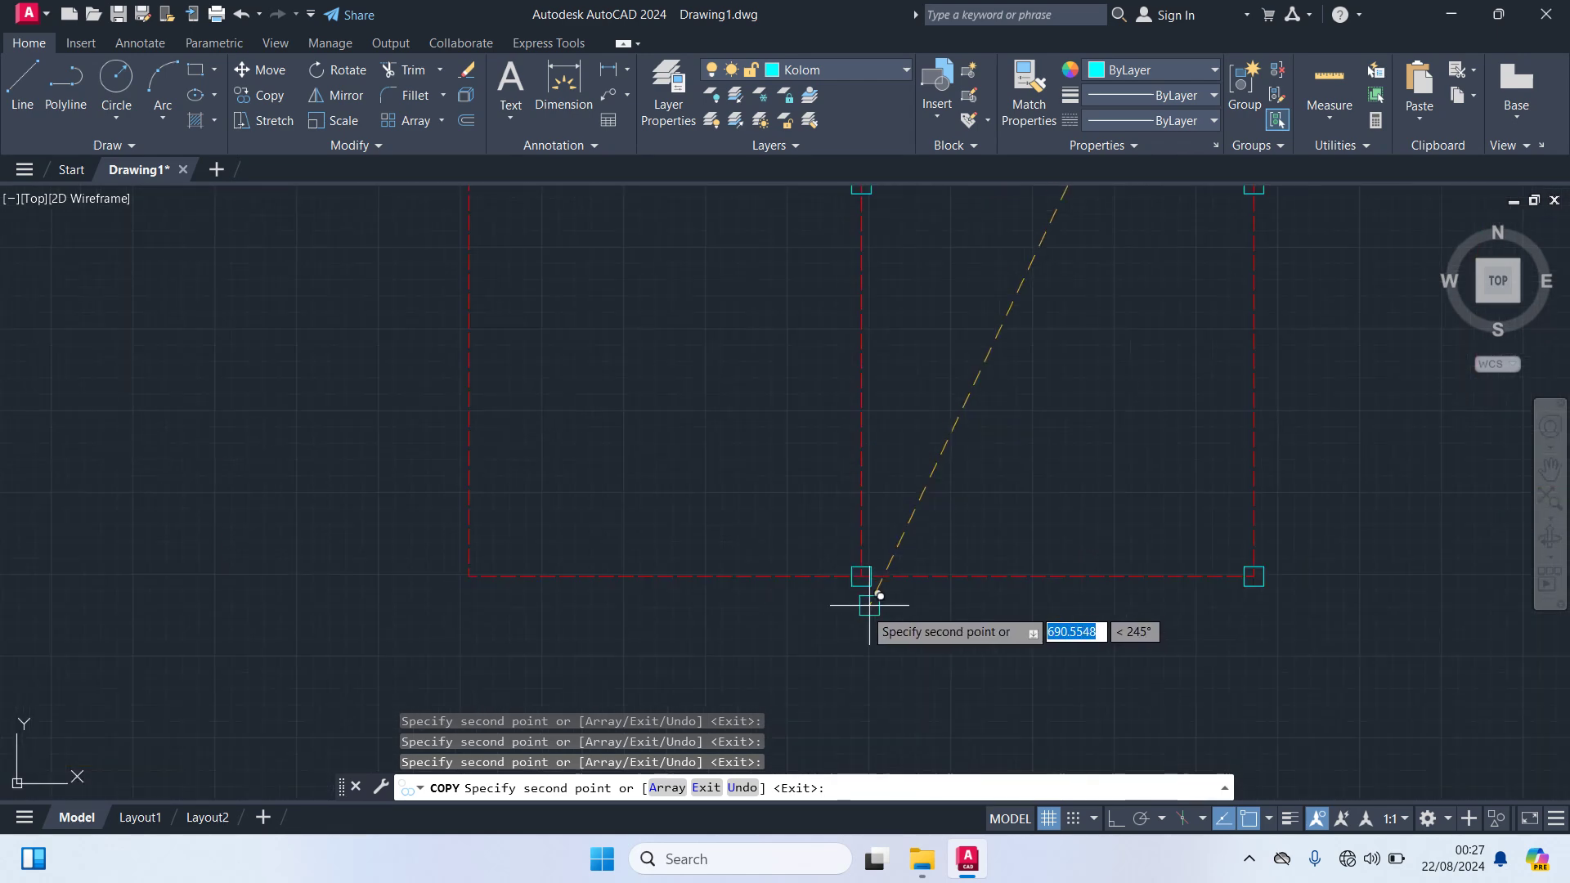
{"action": "scroll", "coordinate": [167, 554], "scroll_direction": "up", "scroll_amount": 4}
{"action": "middle_click_drag", "start_coordinate": [49, 630], "coordinate": [508, 623]}
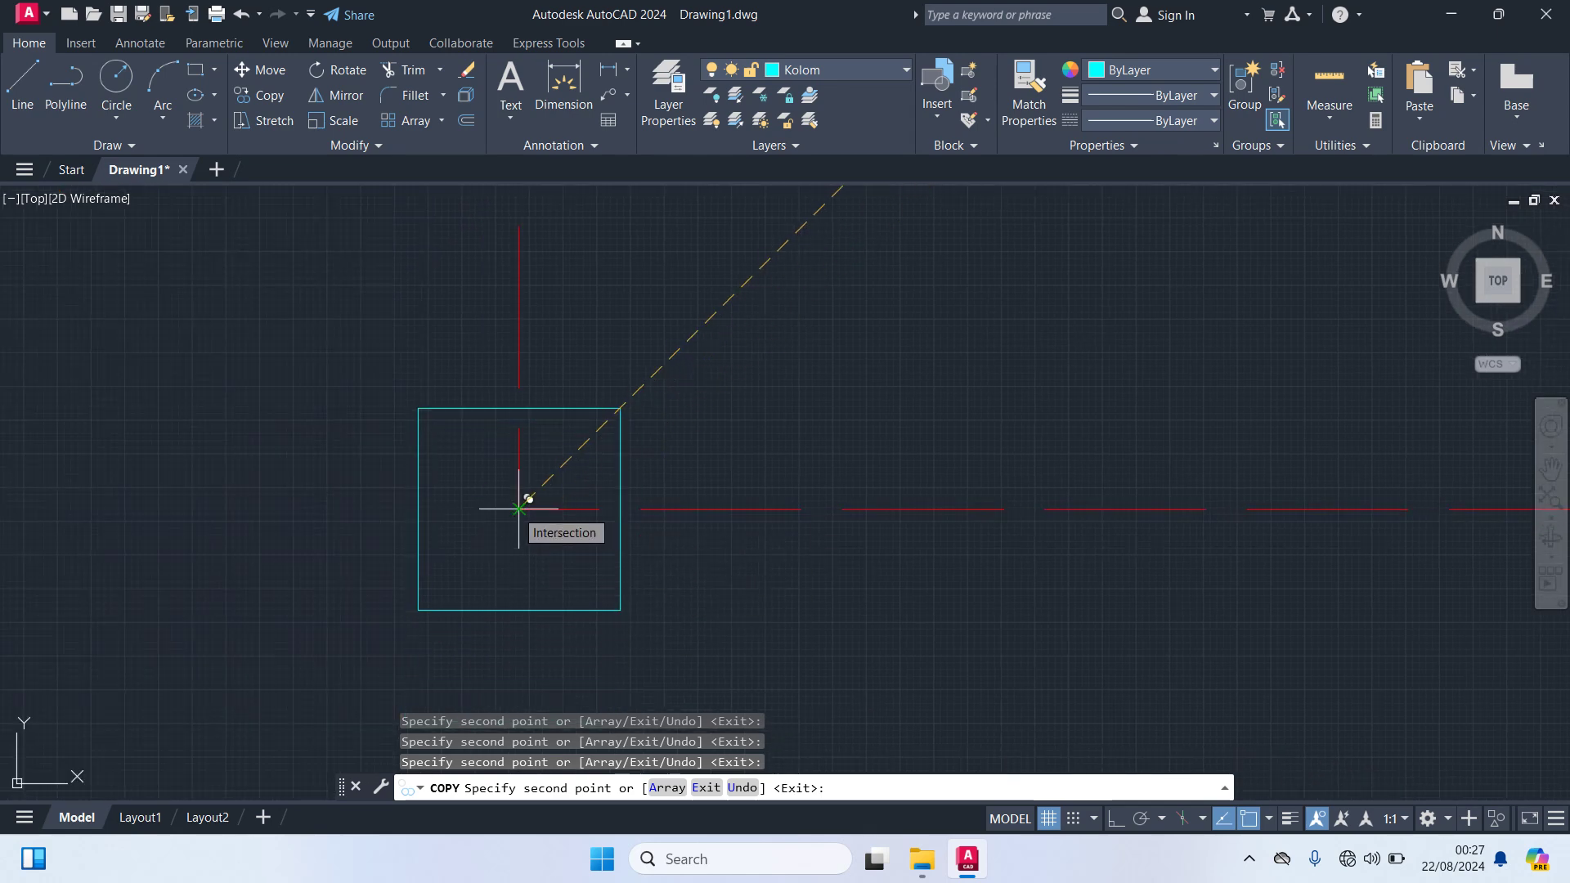
{"action": "scroll", "coordinate": [651, 698], "scroll_direction": "down", "scroll_amount": 5}
{"action": "scroll", "coordinate": [813, 408], "scroll_direction": "down", "scroll_amount": 4}
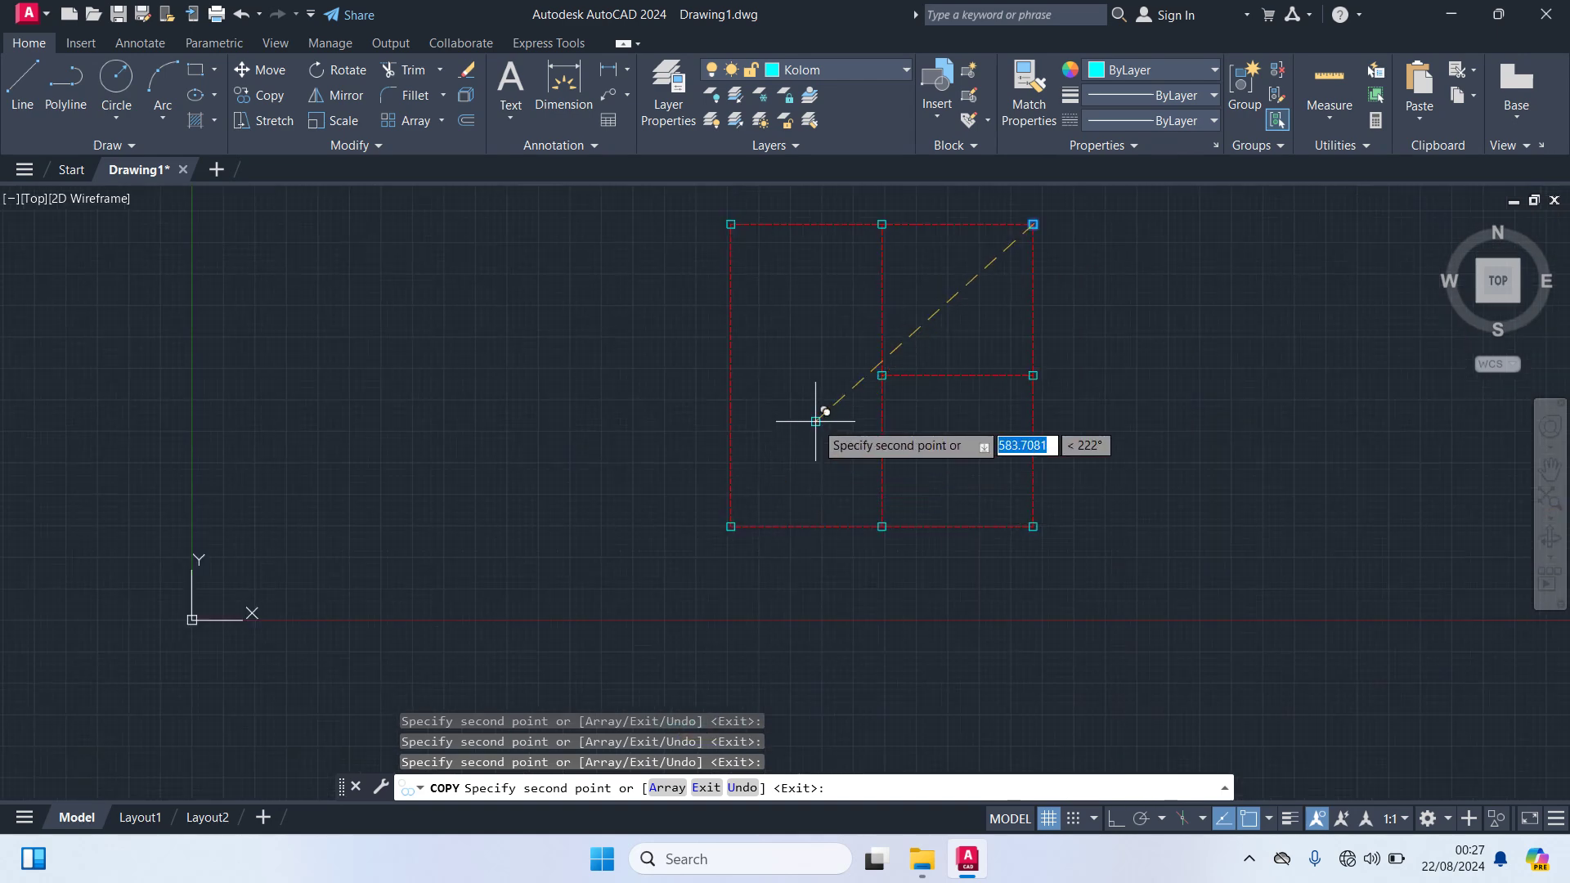
{"action": "scroll", "coordinate": [957, 302], "scroll_direction": "up", "scroll_amount": 3}
{"action": "scroll", "coordinate": [955, 300], "scroll_direction": "down", "scroll_amount": 2}
{"action": "middle_click_drag", "start_coordinate": [963, 308], "coordinate": [922, 406]}
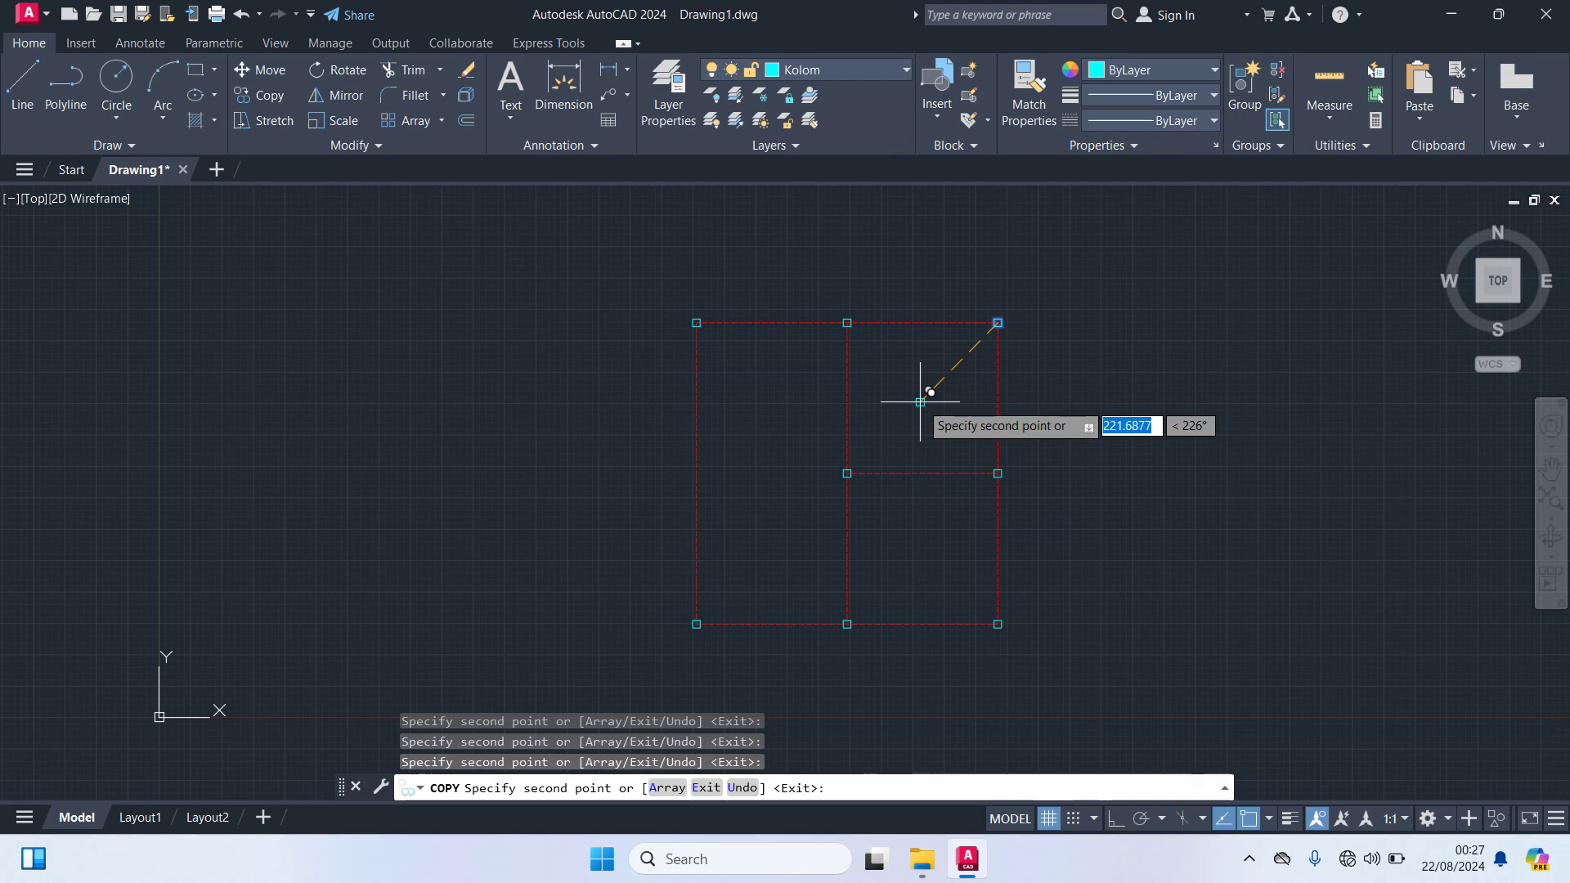
{"action": "key", "text": "Escape"}
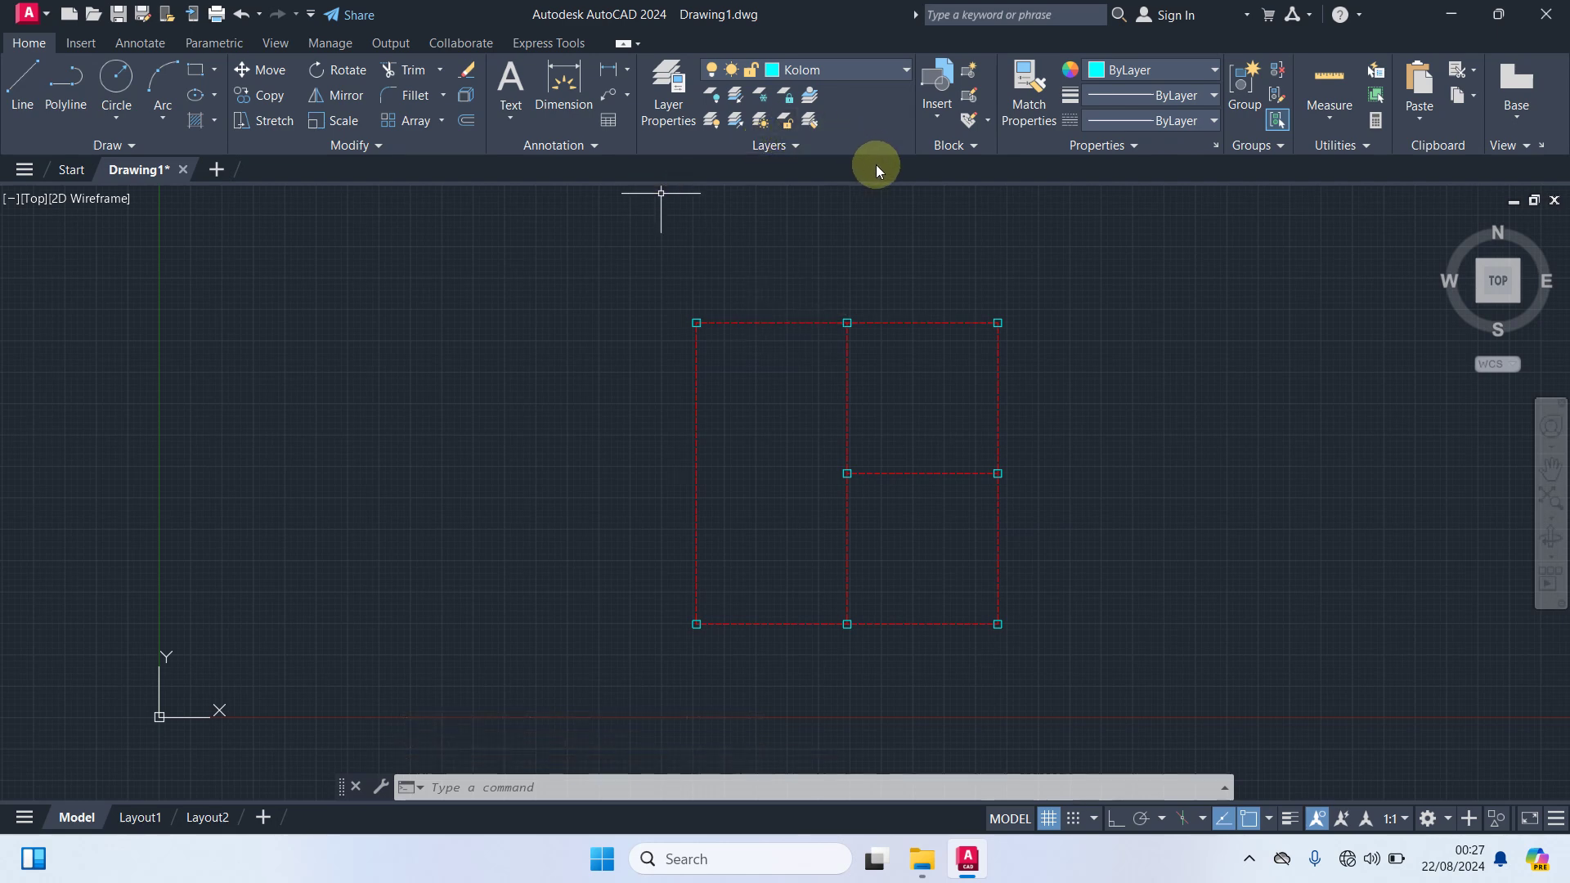
Step: Make Dinding the current layer and draw a 585 by 15 wall rectangle along the top axis, between the inner faces of the corner columns
{"action": "left_click", "coordinate": [854, 70]}
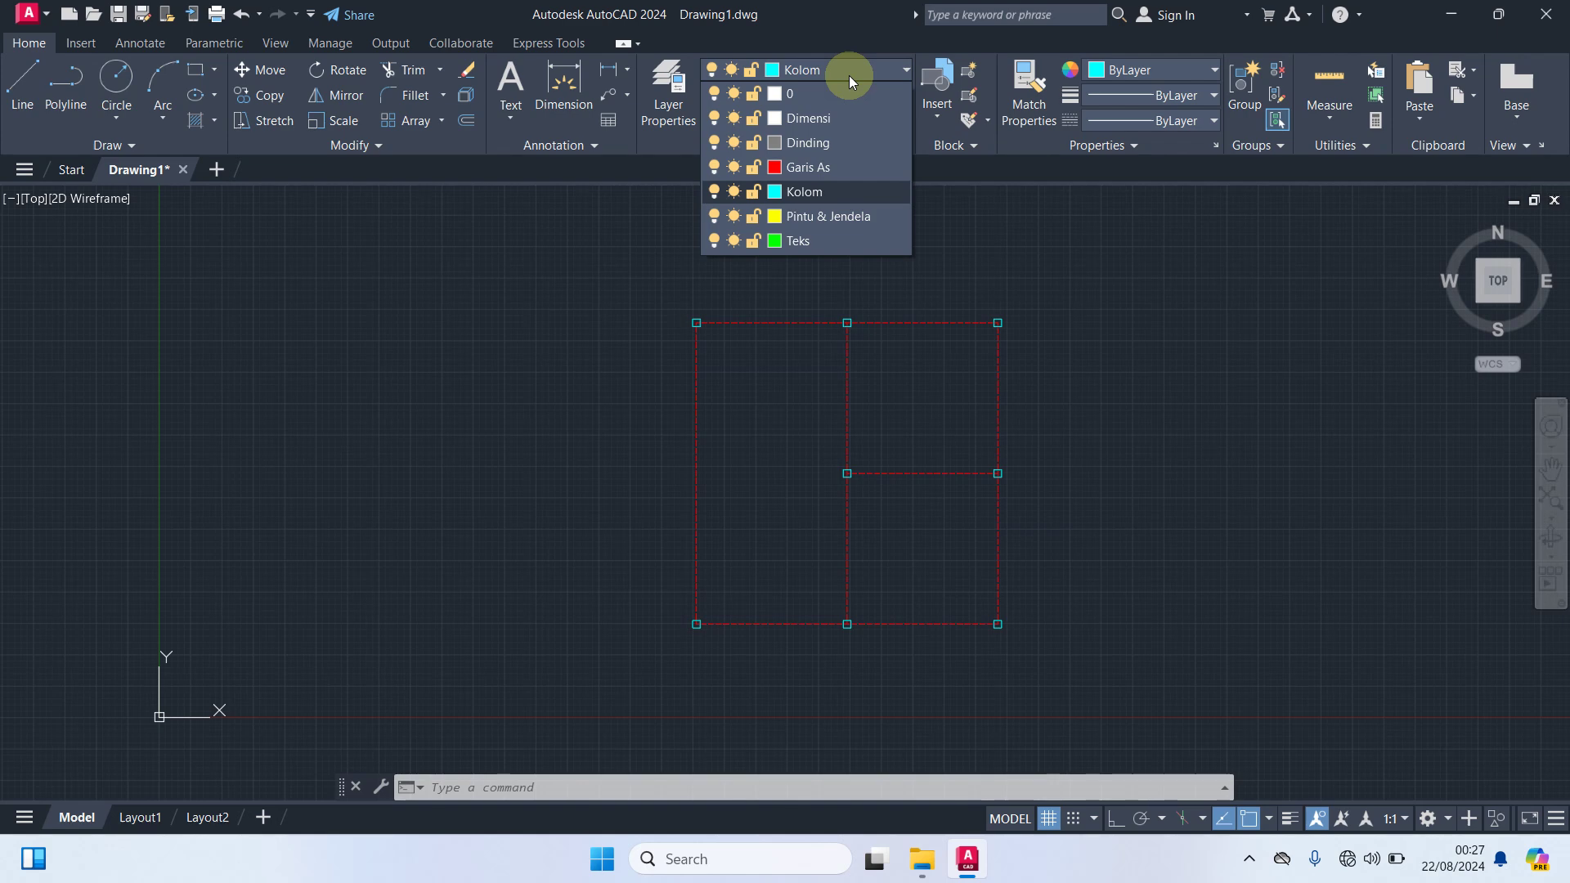
{"action": "left_click", "coordinate": [827, 146]}
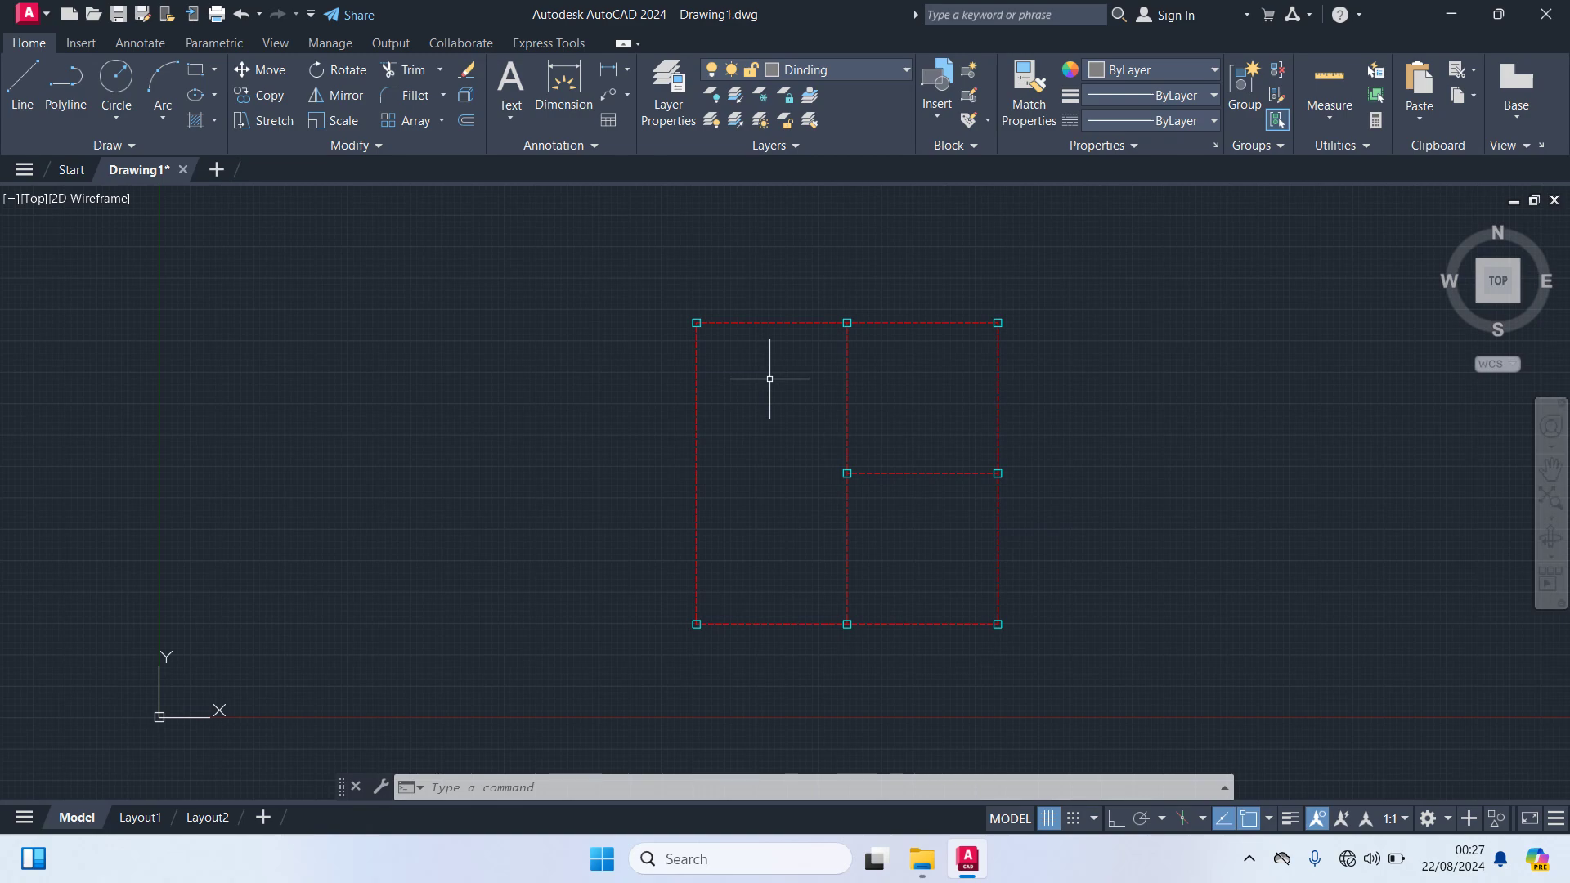
{"action": "type", "text": "rec"}
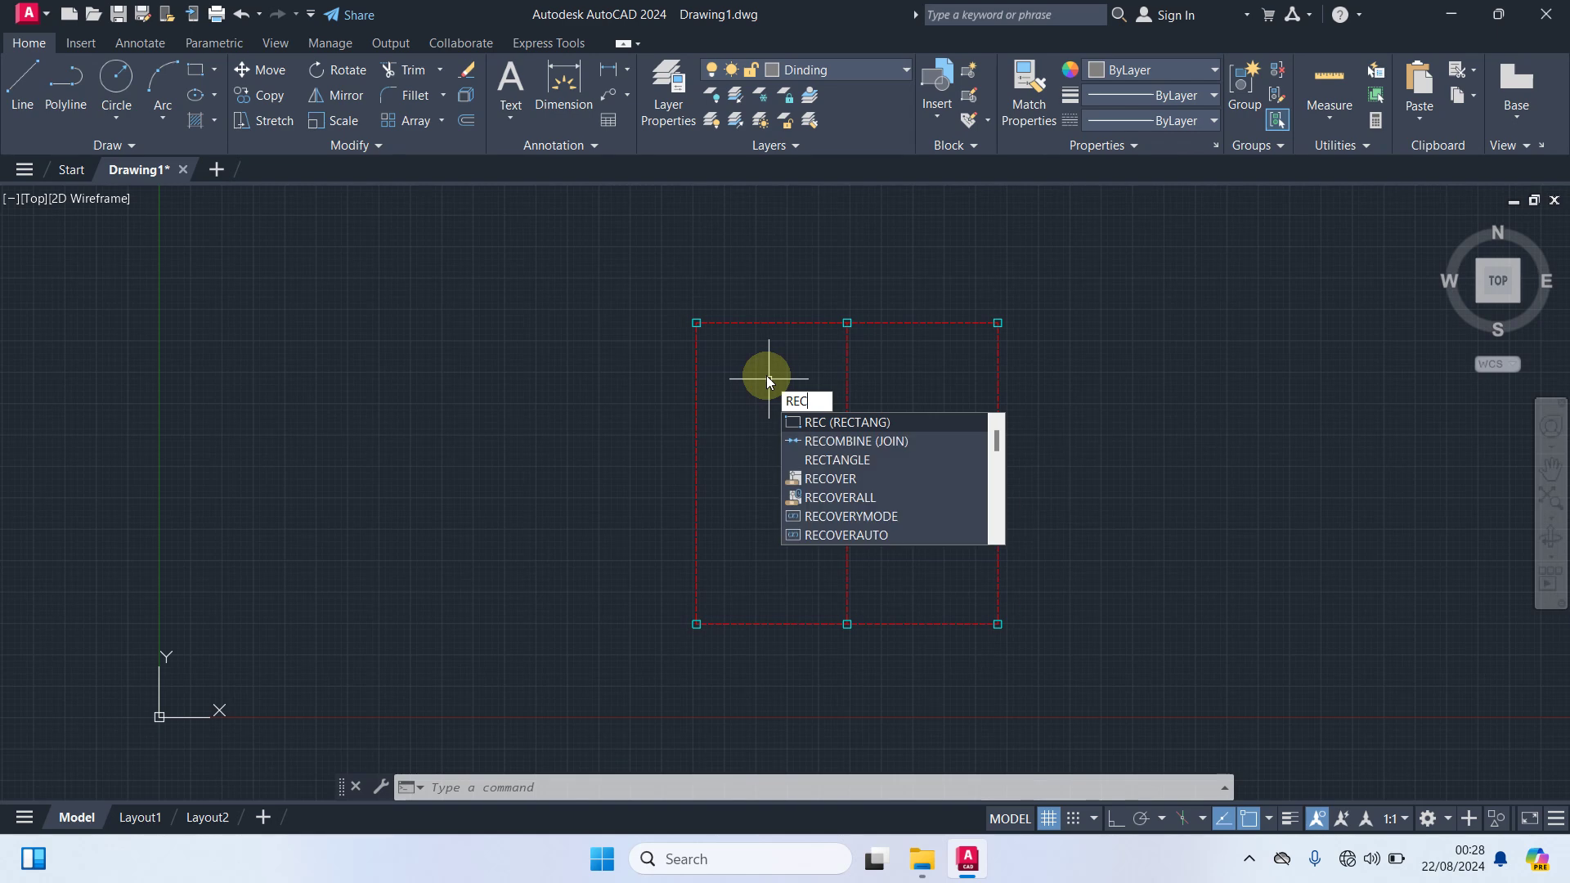
{"action": "key", "text": "Return"}
{"action": "scroll", "coordinate": [740, 356], "scroll_direction": "up", "scroll_amount": 4}
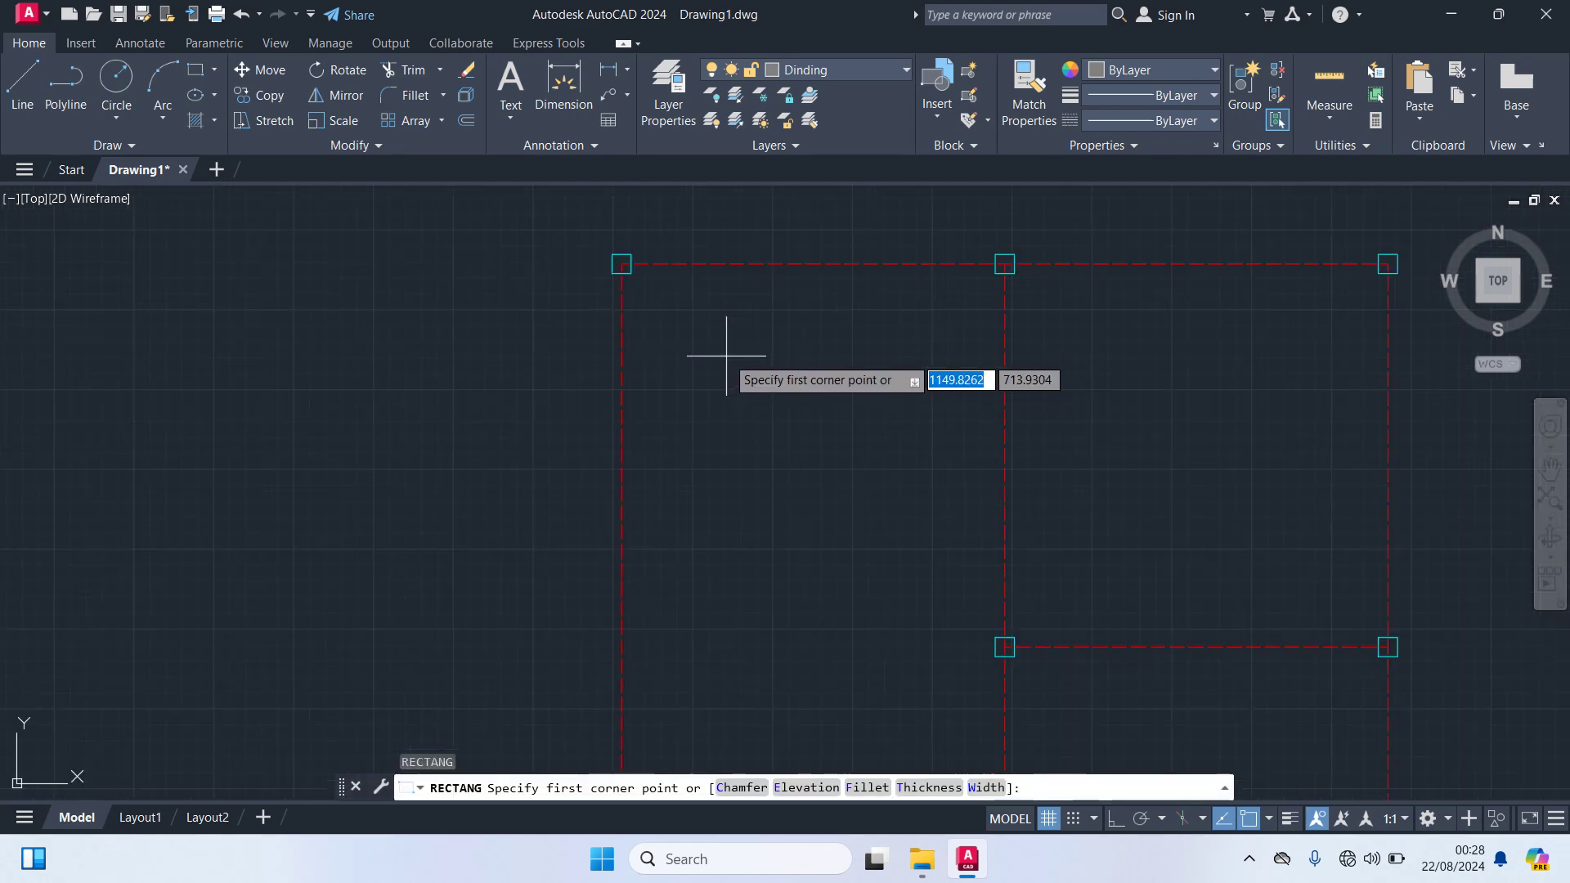
{"action": "scroll", "coordinate": [536, 282], "scroll_direction": "up", "scroll_amount": 4}
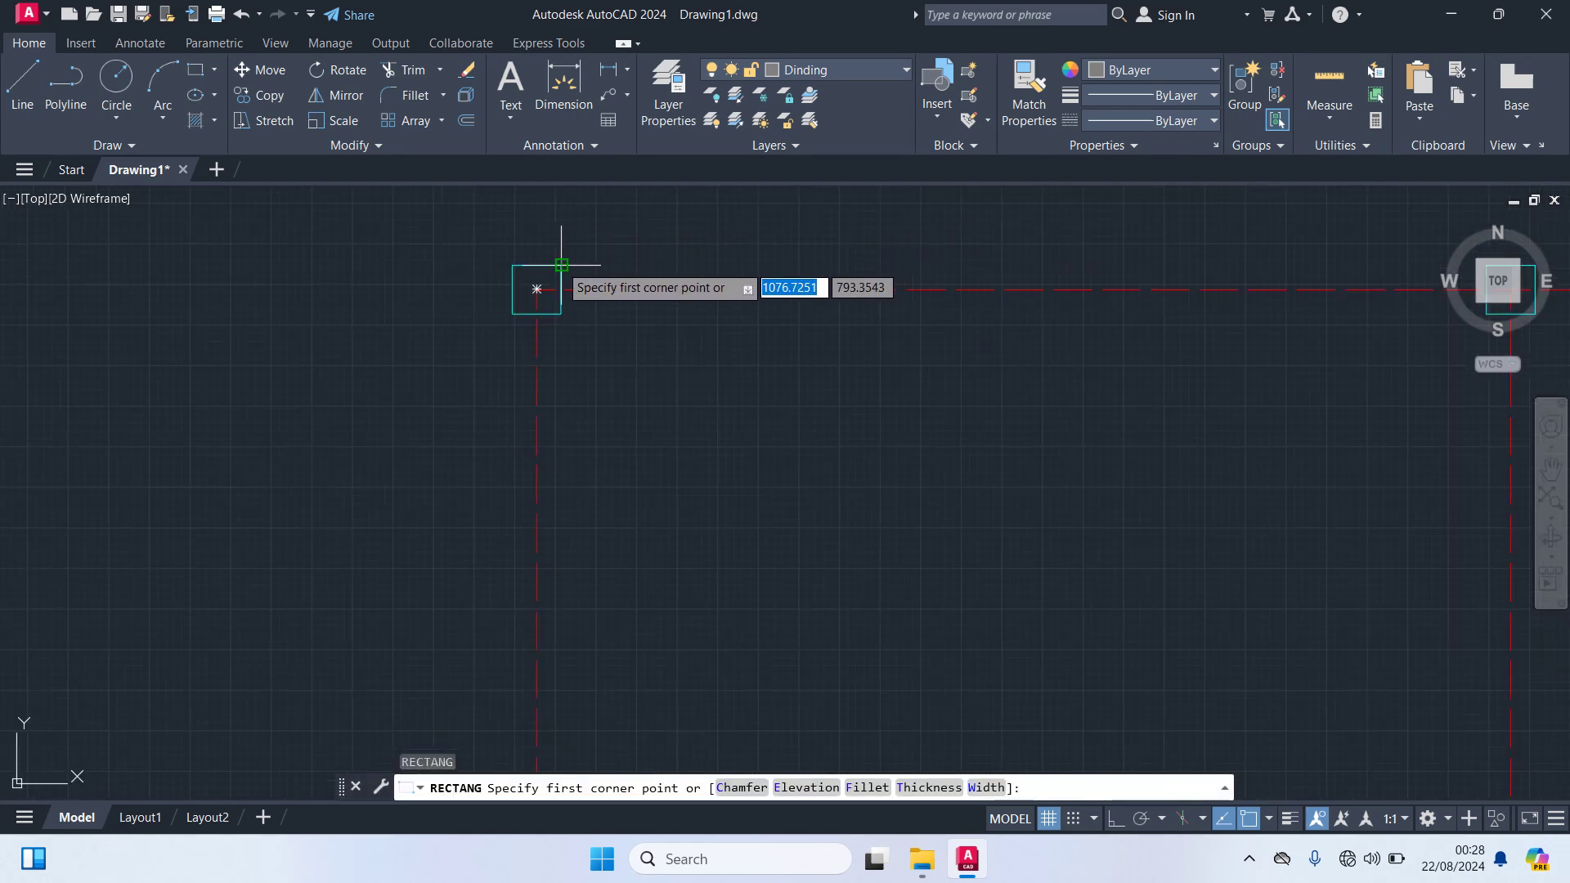
{"action": "left_click", "coordinate": [536, 289]}
{"action": "scroll", "coordinate": [716, 378], "scroll_direction": "down", "scroll_amount": 4}
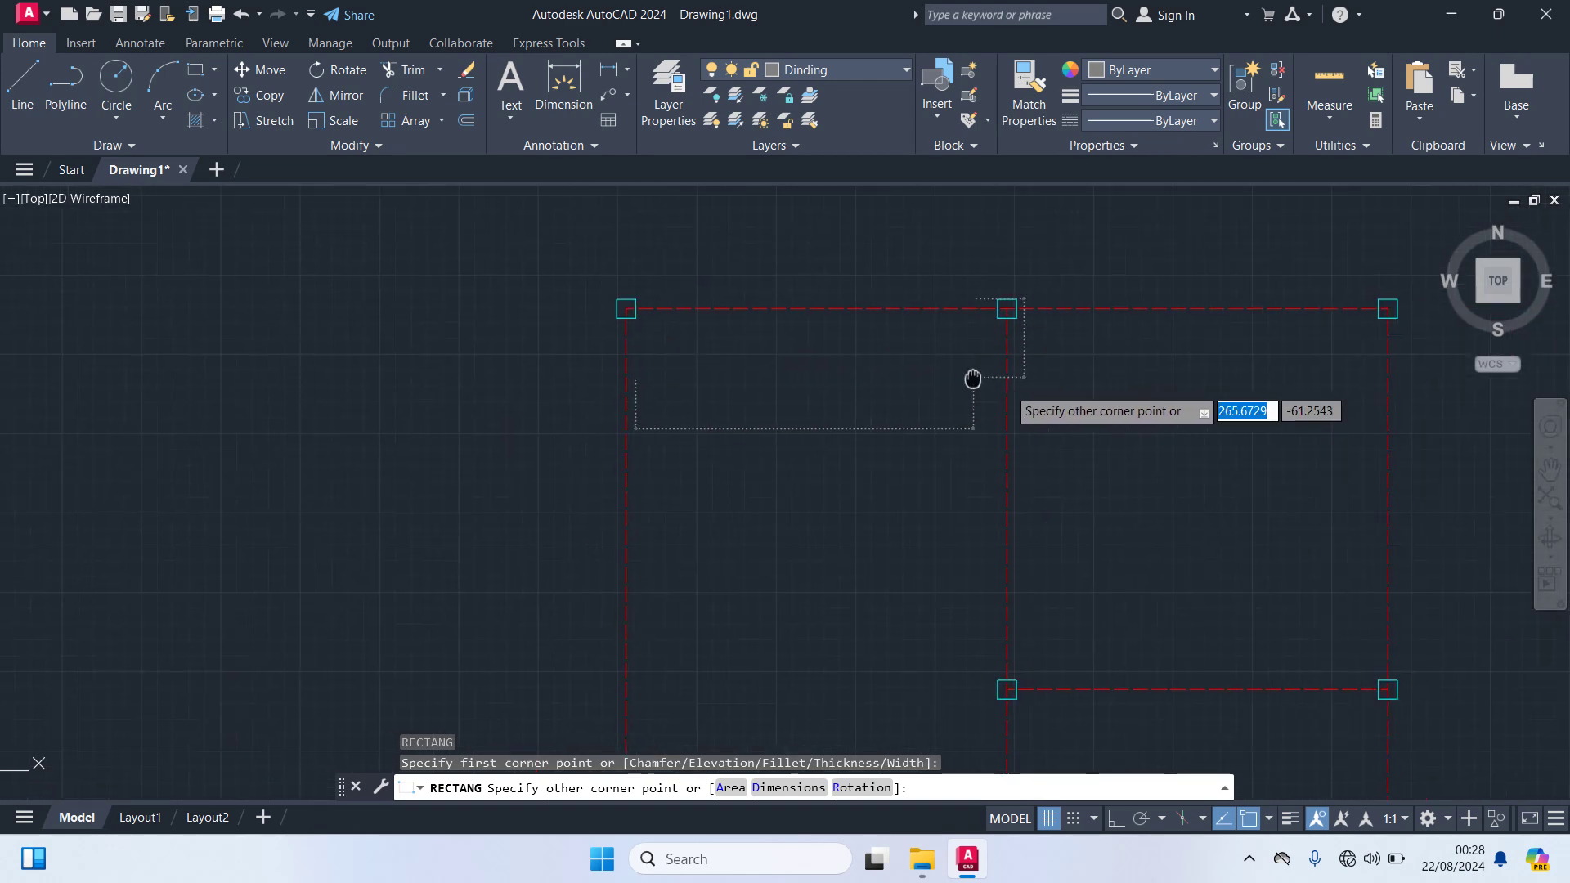
{"action": "scroll", "coordinate": [1035, 319], "scroll_direction": "up", "scroll_amount": 4}
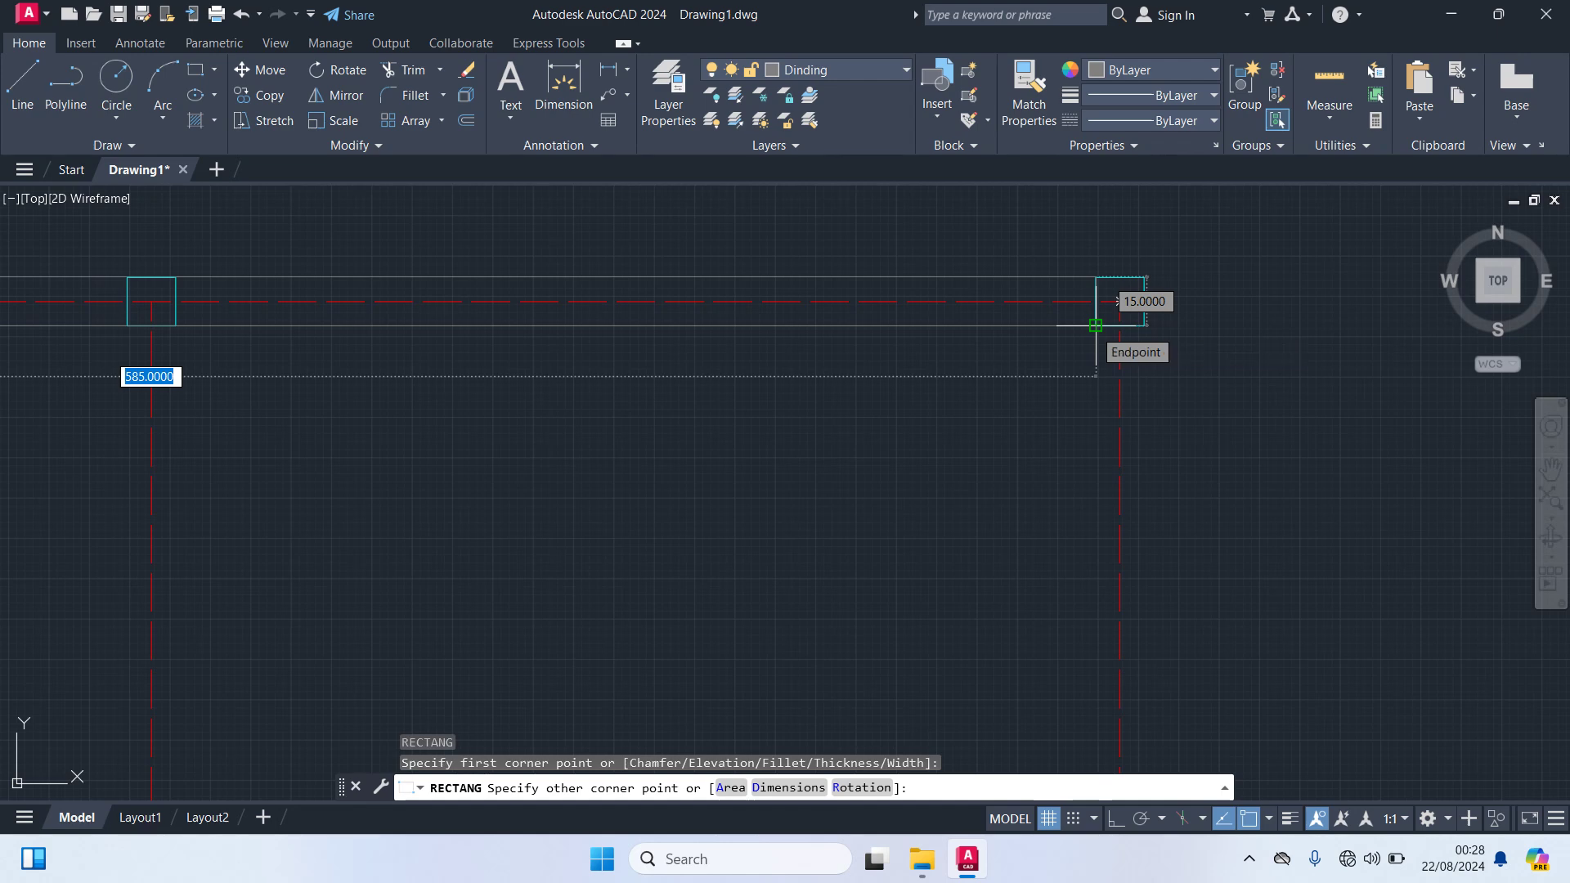
{"action": "left_click", "coordinate": [1095, 325]}
{"action": "scroll", "coordinate": [1009, 455], "scroll_direction": "down", "scroll_amount": 5}
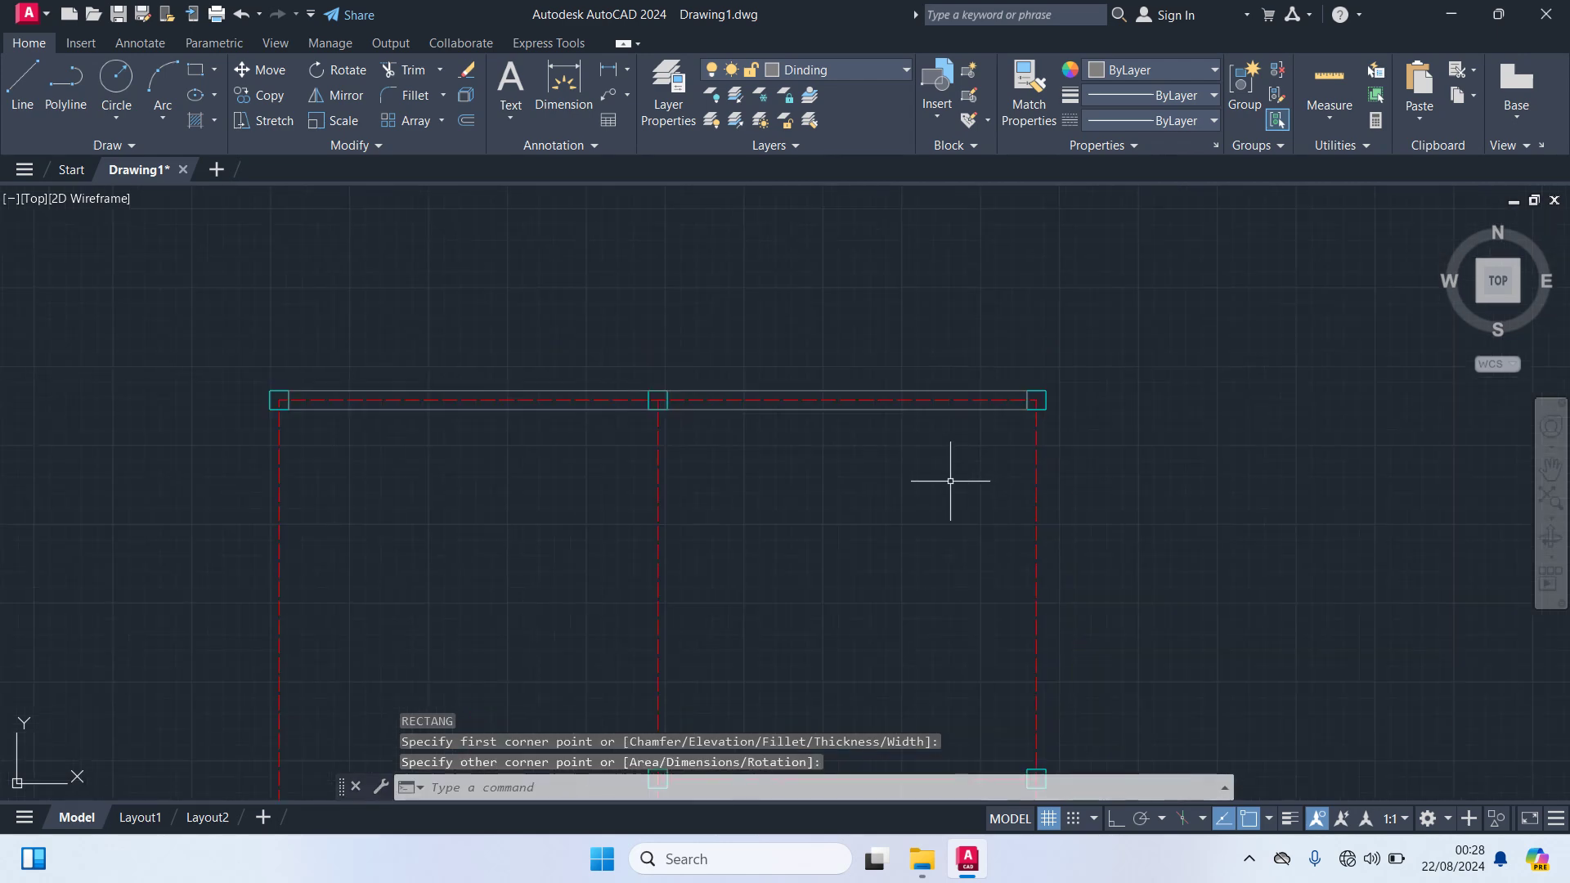
{"action": "scroll", "coordinate": [816, 455], "scroll_direction": "down", "scroll_amount": 2}
{"action": "scroll", "coordinate": [862, 428], "scroll_direction": "up", "scroll_amount": 4}
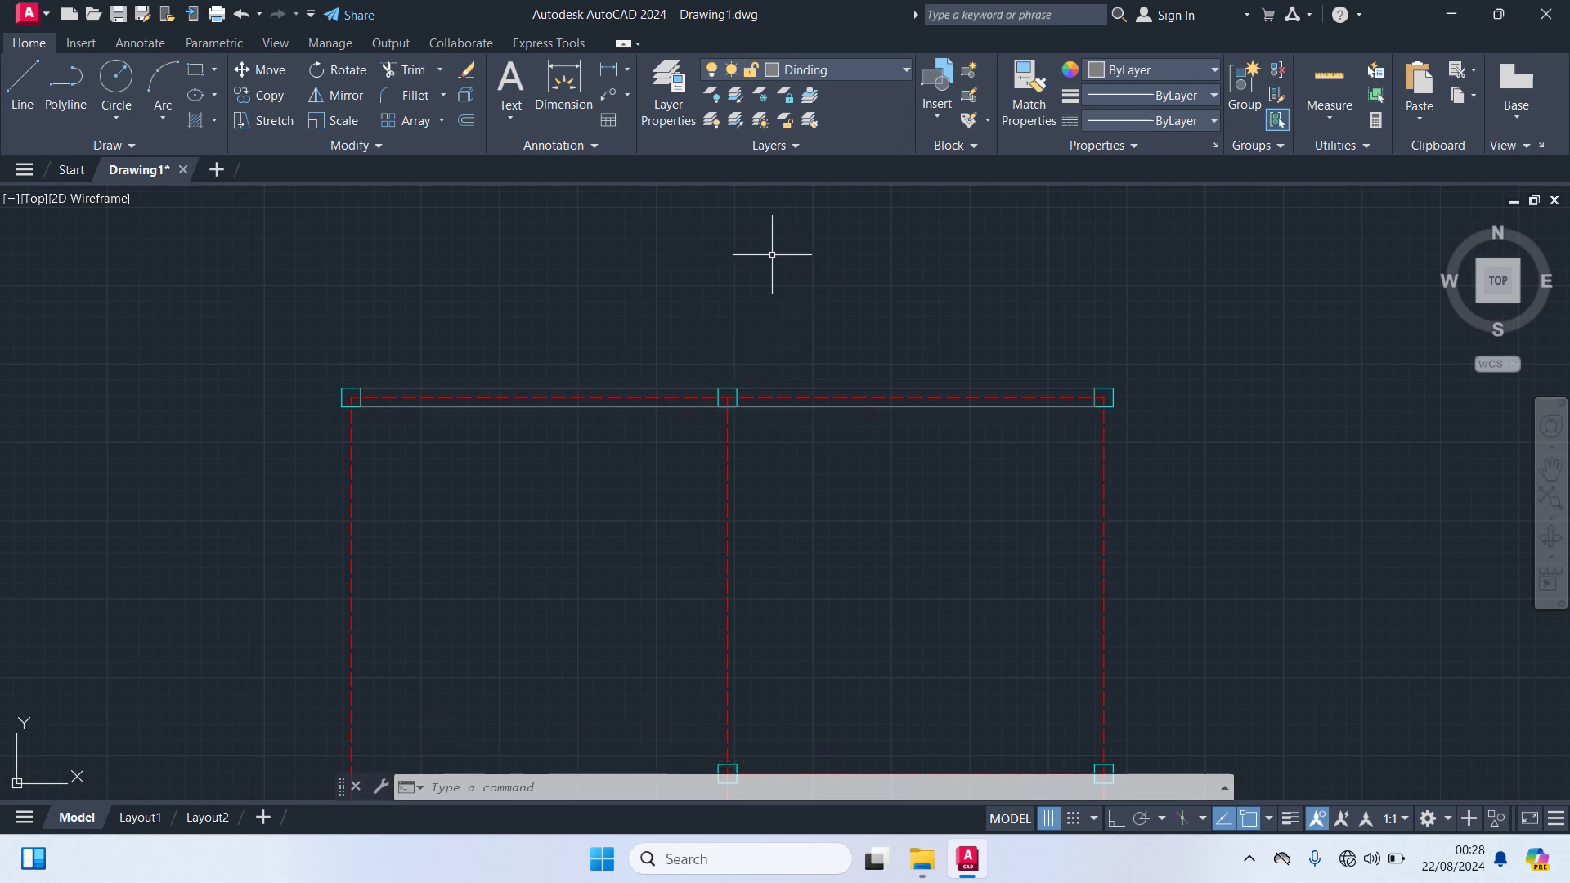
Step: Change the Dinding layer's color to index color 9 and close the layer properties
{"action": "type", "text": "L"}
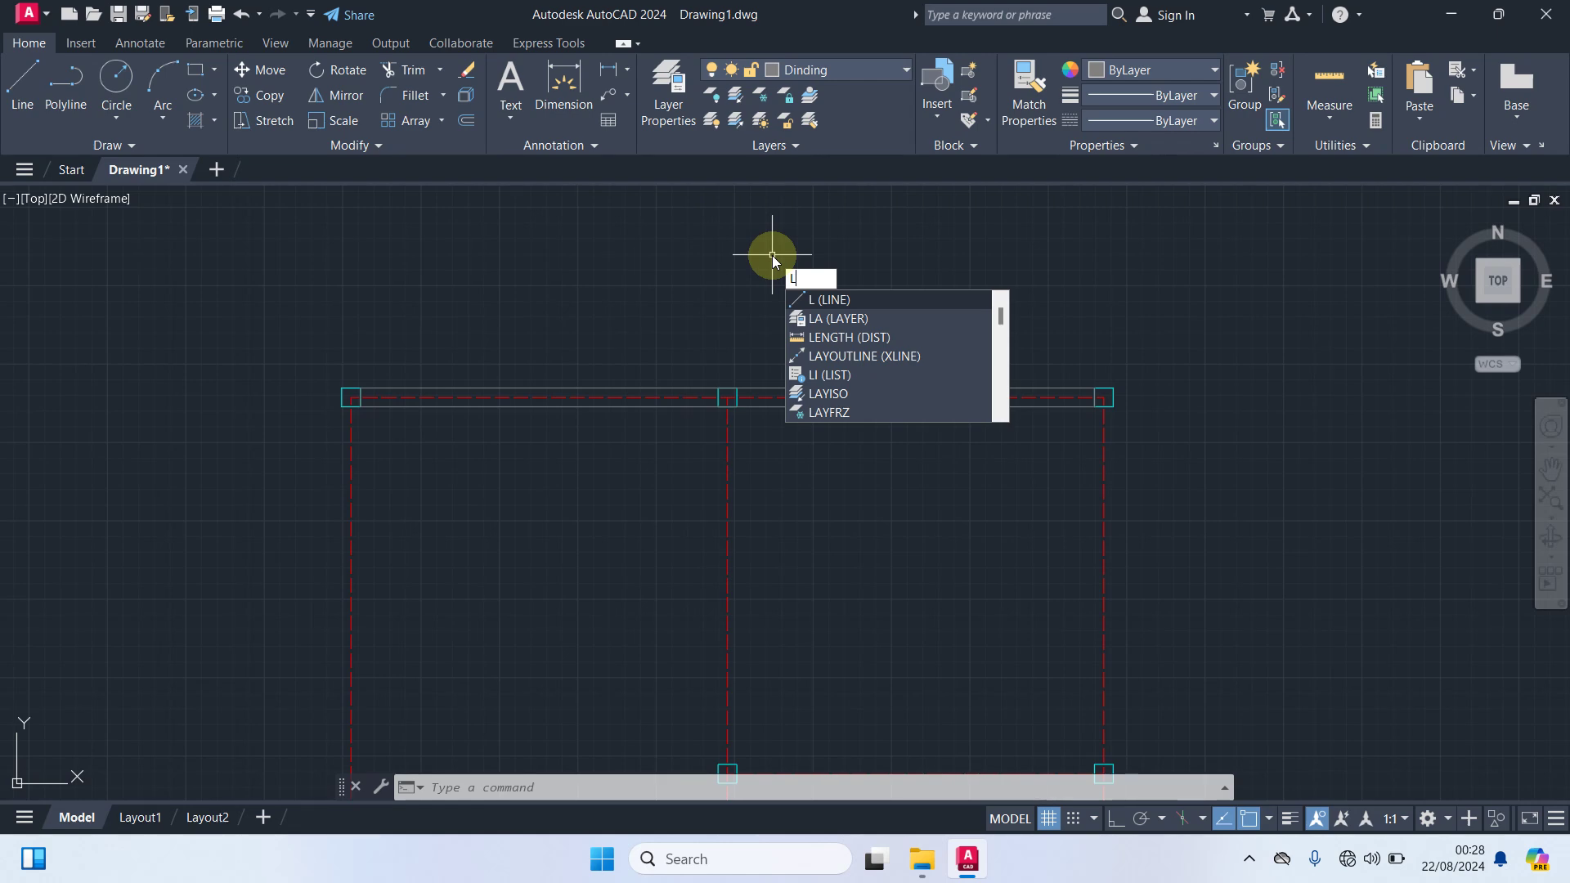
{"action": "type", "text": "A"}
{"action": "key", "text": "Return"}
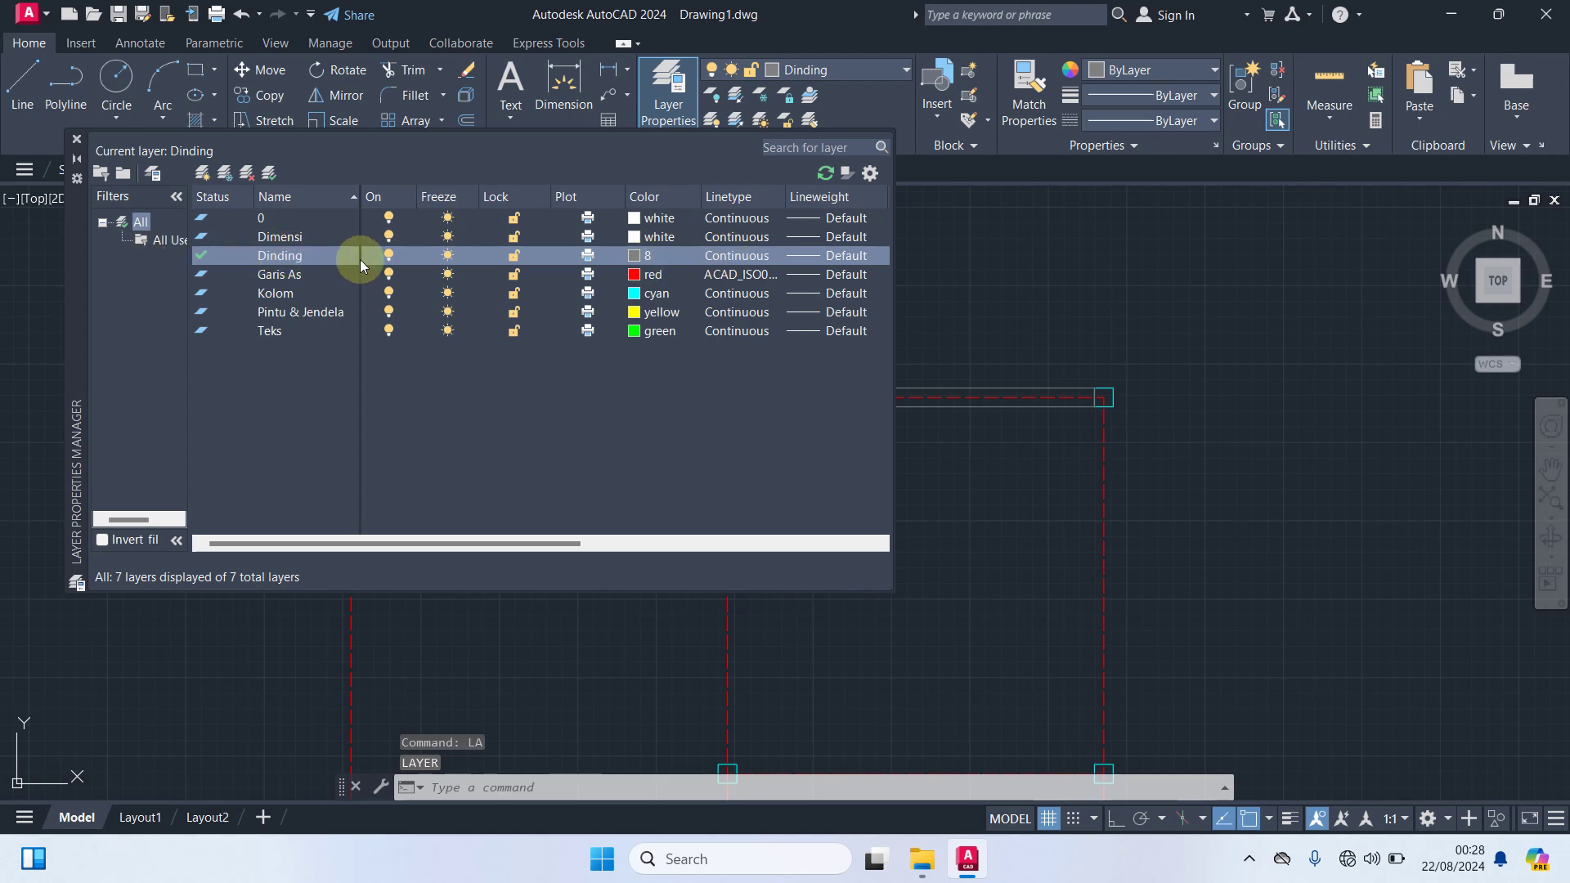
{"action": "left_click", "coordinate": [636, 259]}
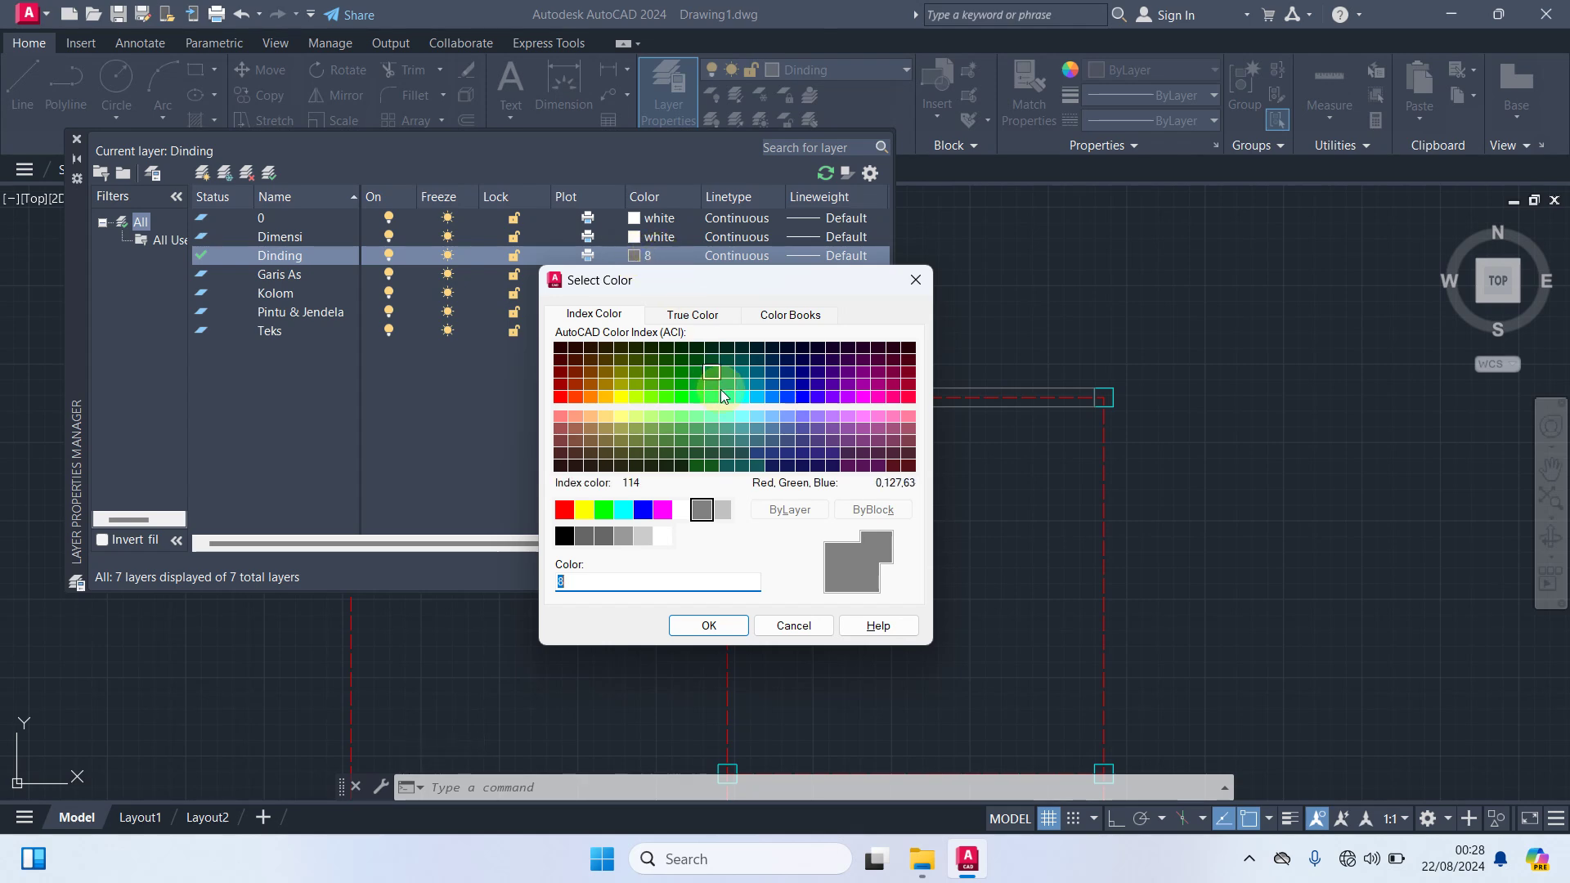
{"action": "left_click", "coordinate": [723, 512]}
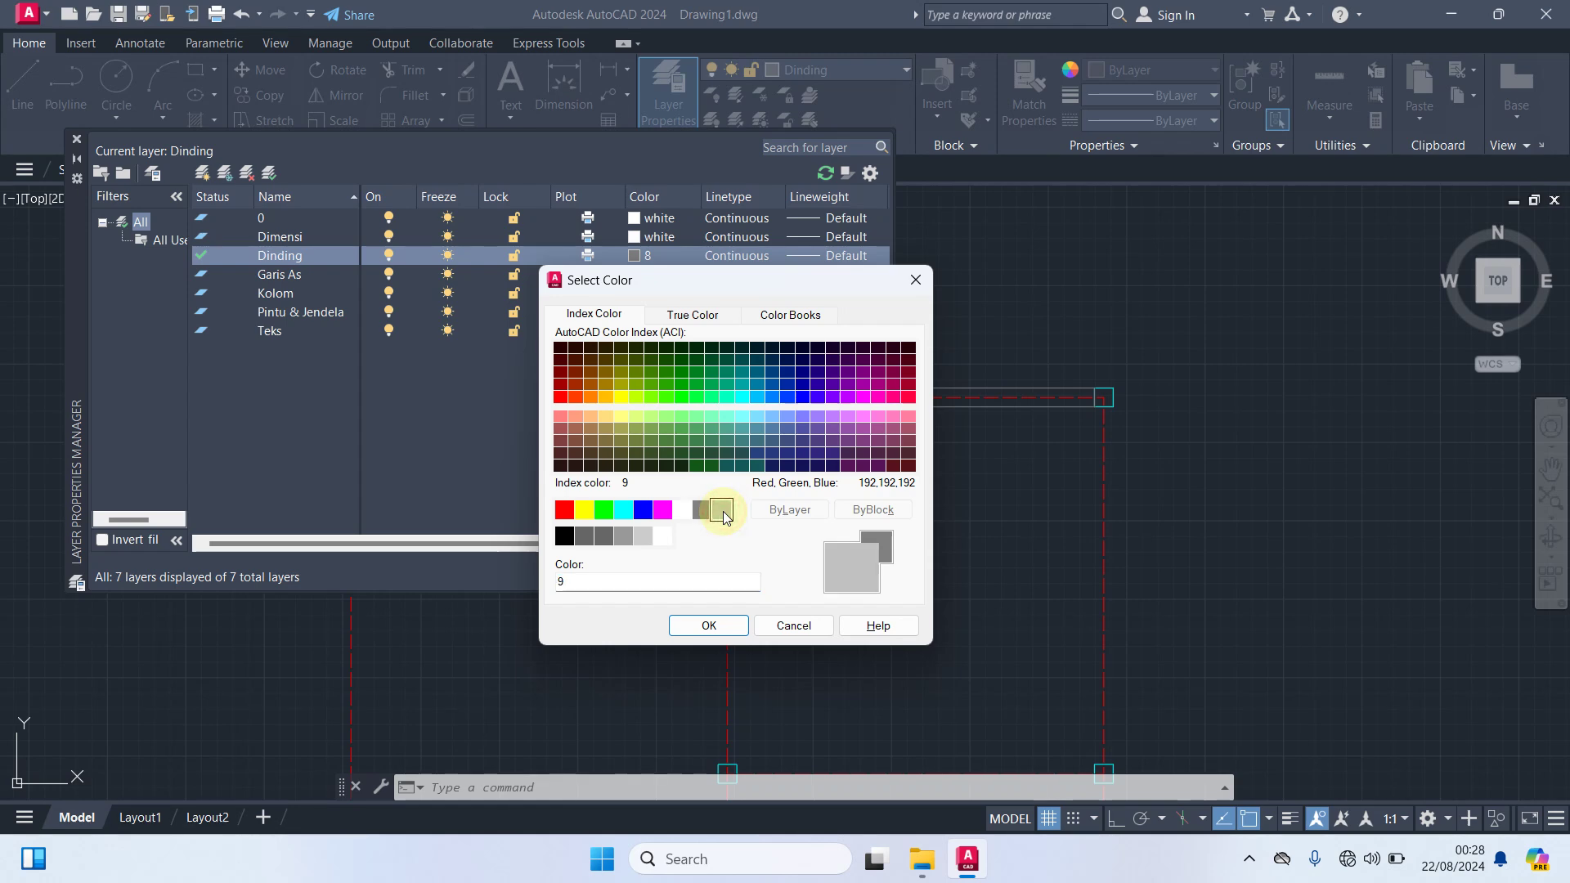
{"action": "left_click", "coordinate": [709, 627]}
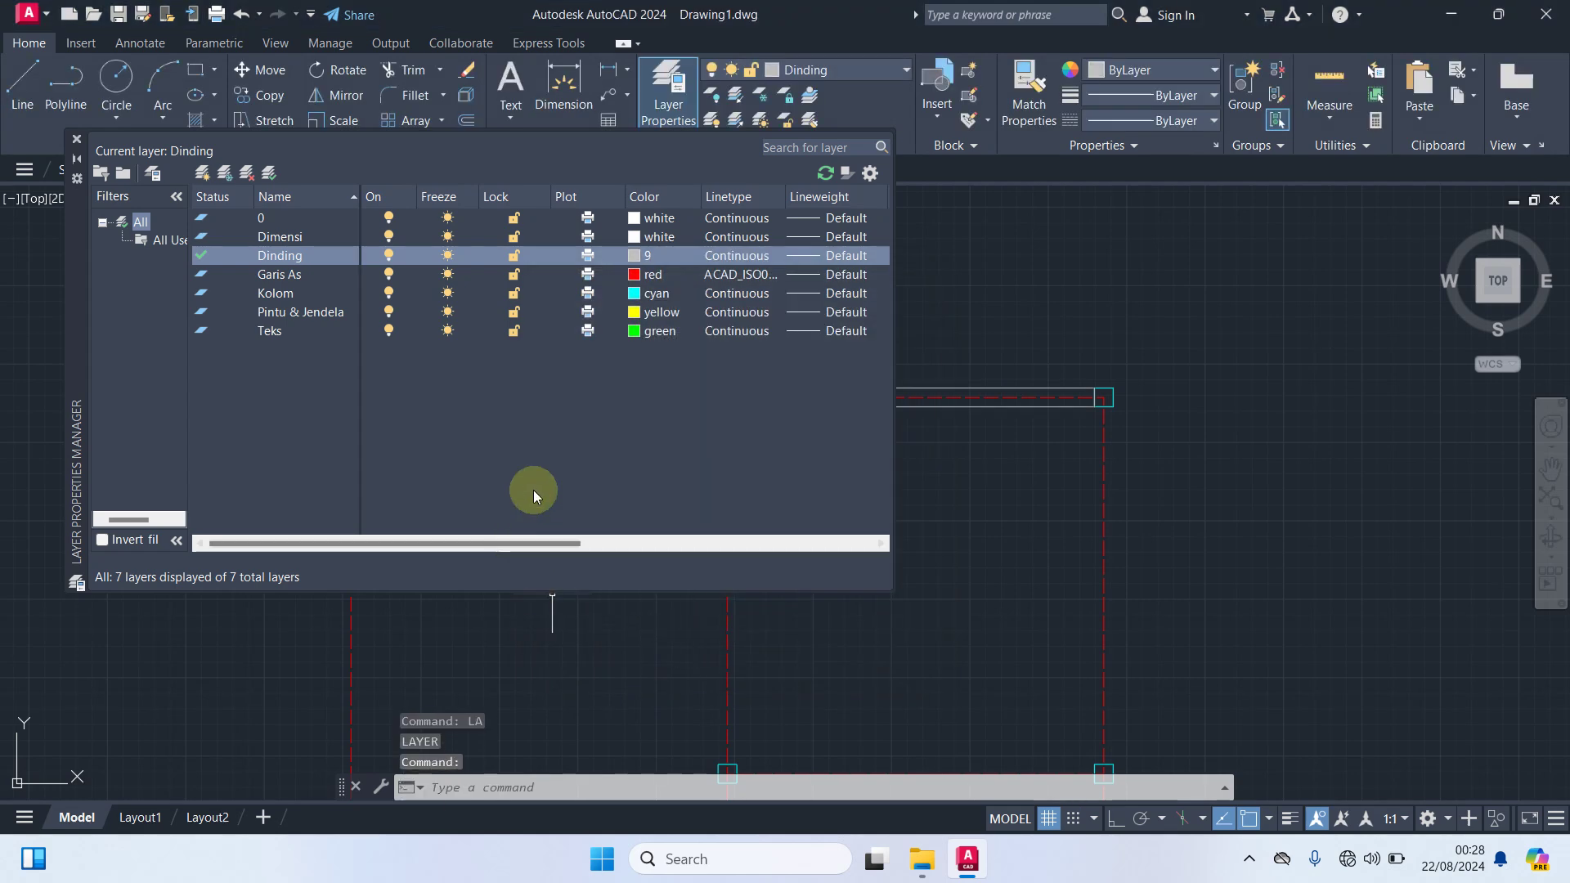
{"action": "left_click", "coordinate": [77, 139]}
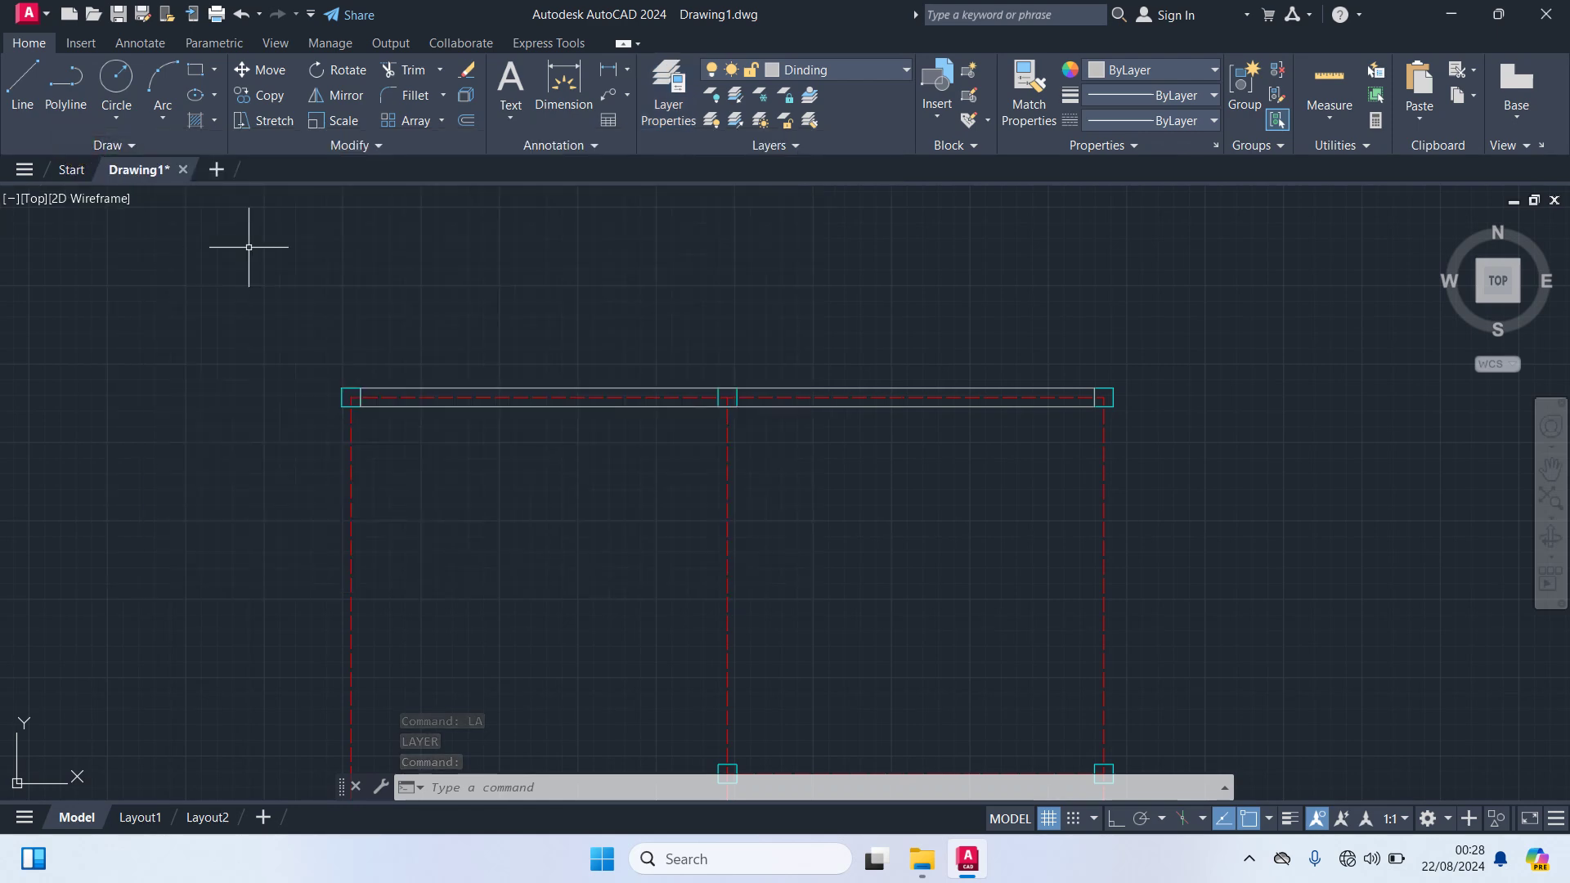
{"action": "scroll", "coordinate": [582, 454], "scroll_direction": "down", "scroll_amount": 4}
{"action": "scroll", "coordinate": [582, 441], "scroll_direction": "up", "scroll_amount": 6}
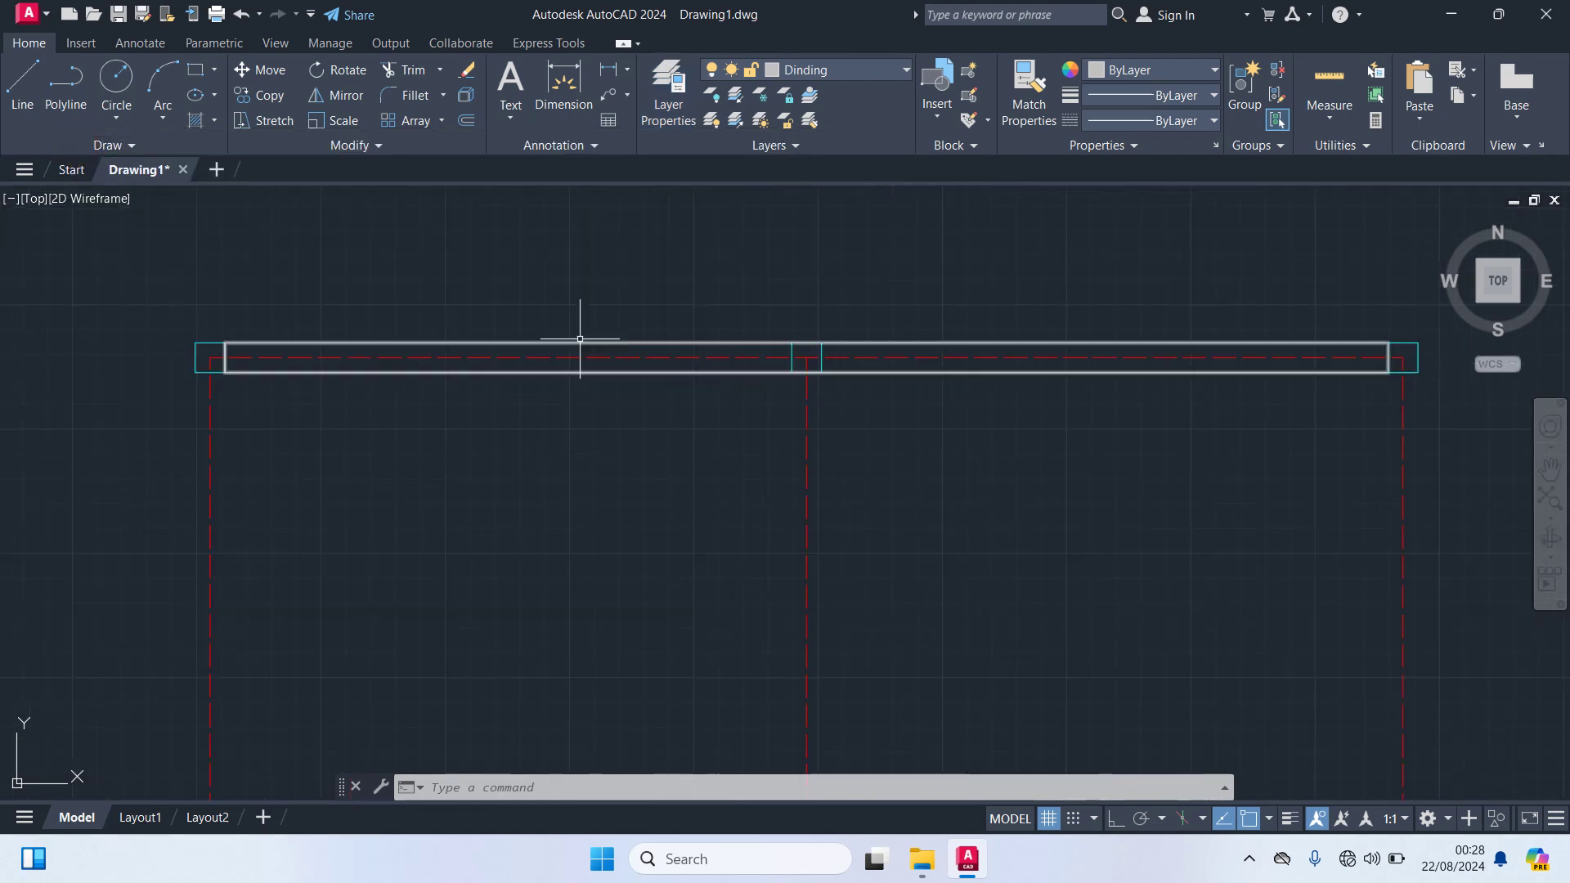
{"action": "scroll", "coordinate": [546, 400], "scroll_direction": "down", "scroll_amount": 2}
{"action": "middle_click_drag", "start_coordinate": [536, 449], "coordinate": [545, 340]}
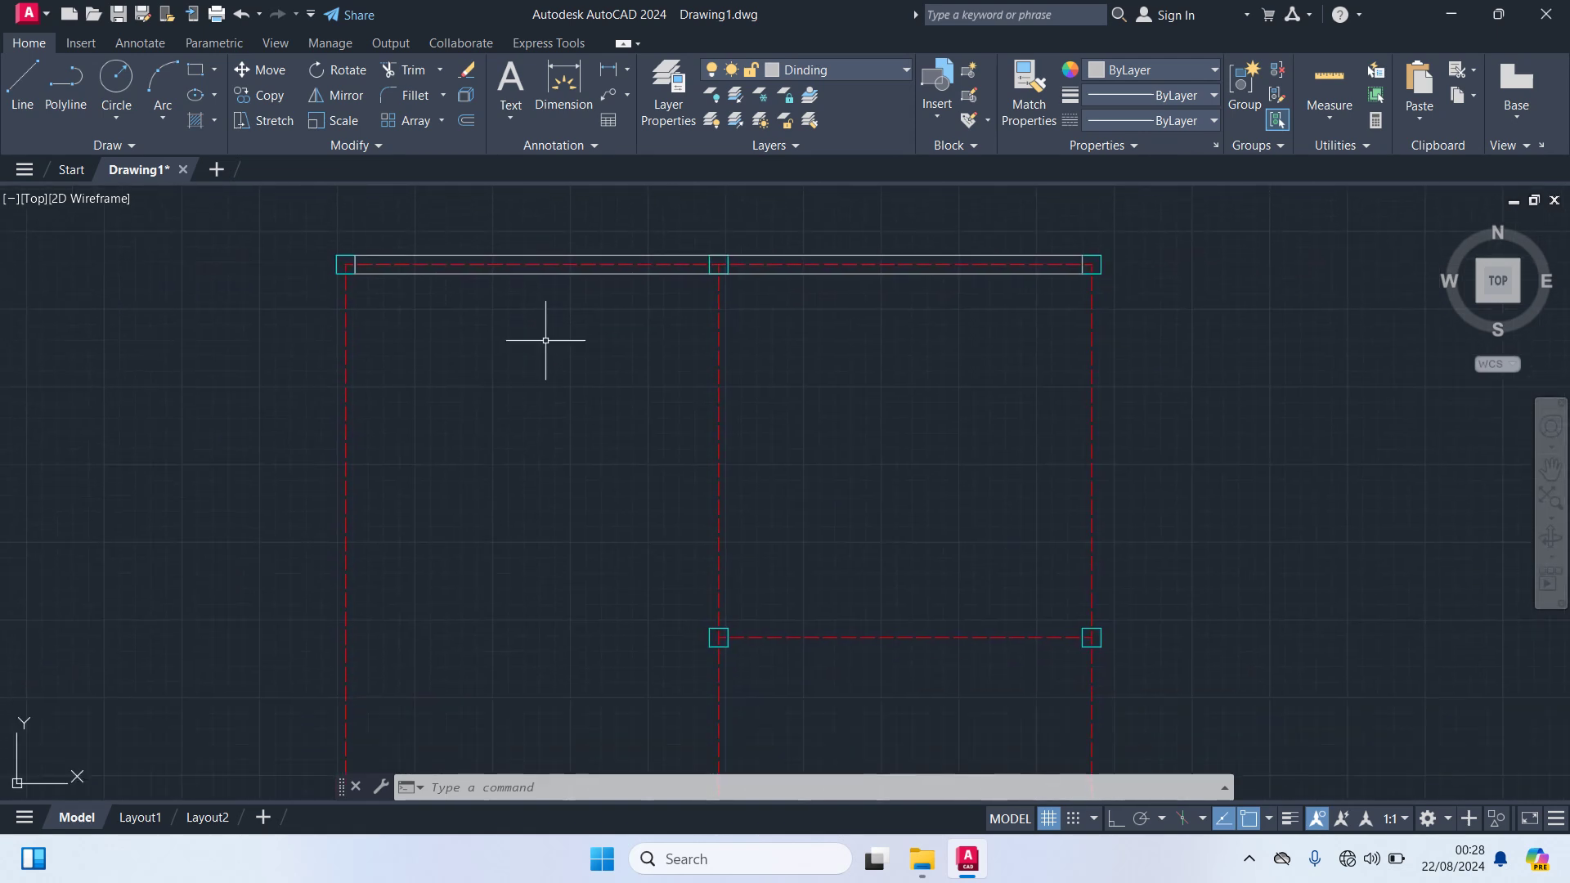
Step: On the Dinding layer, draw a wall rectangle about 15 by 600 along the left axis, from the top-left column's underside to the bottom-left column's lower-right corner
{"action": "left_click", "coordinate": [820, 71]}
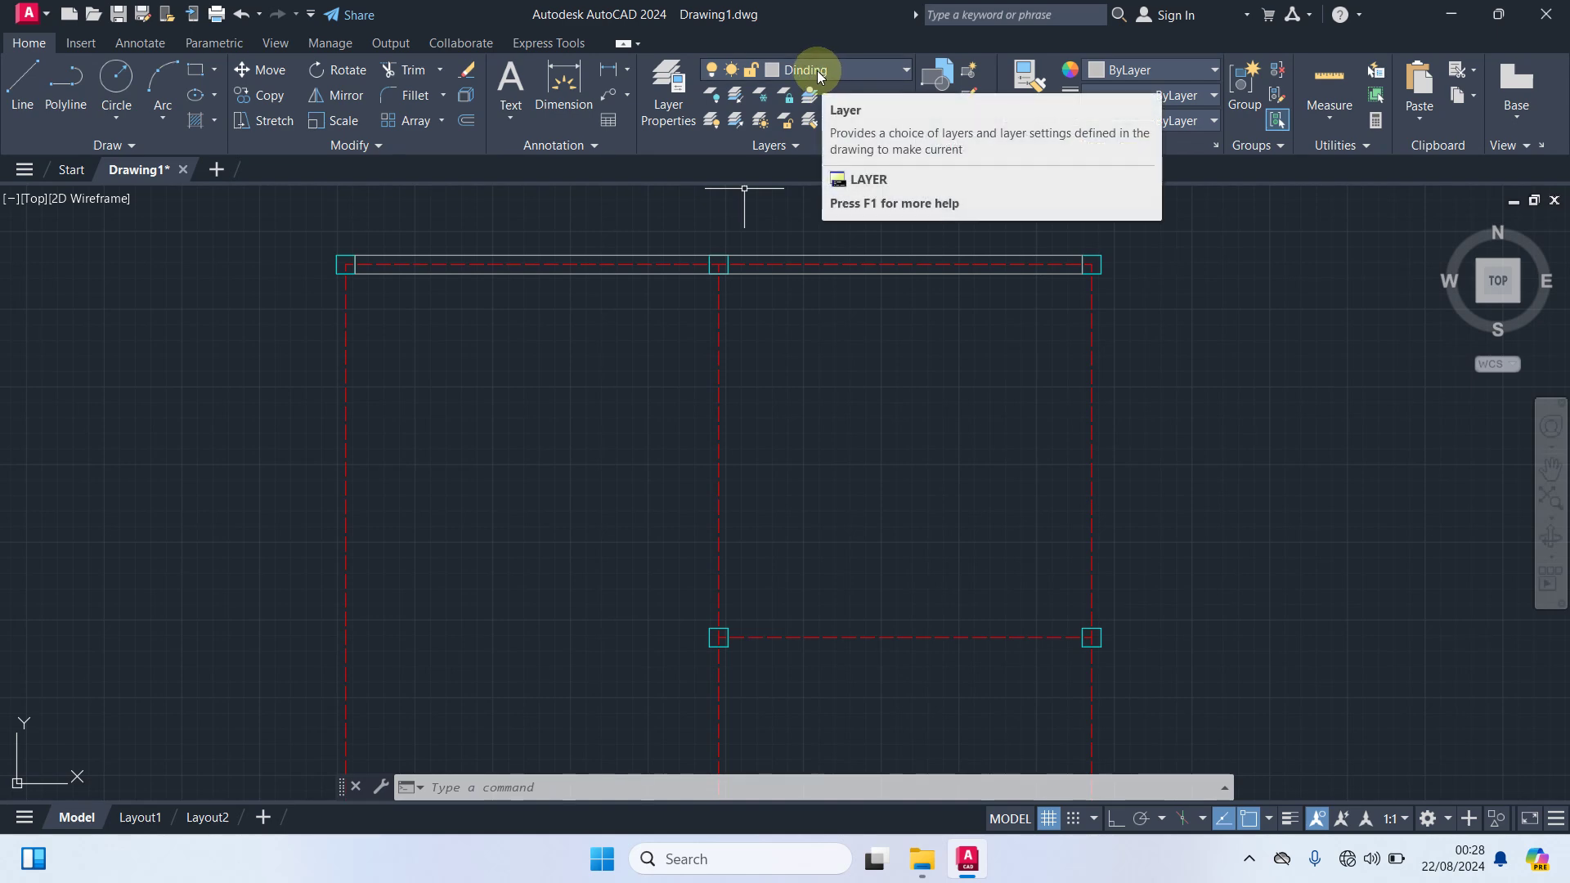
{"action": "left_click", "coordinate": [817, 70]}
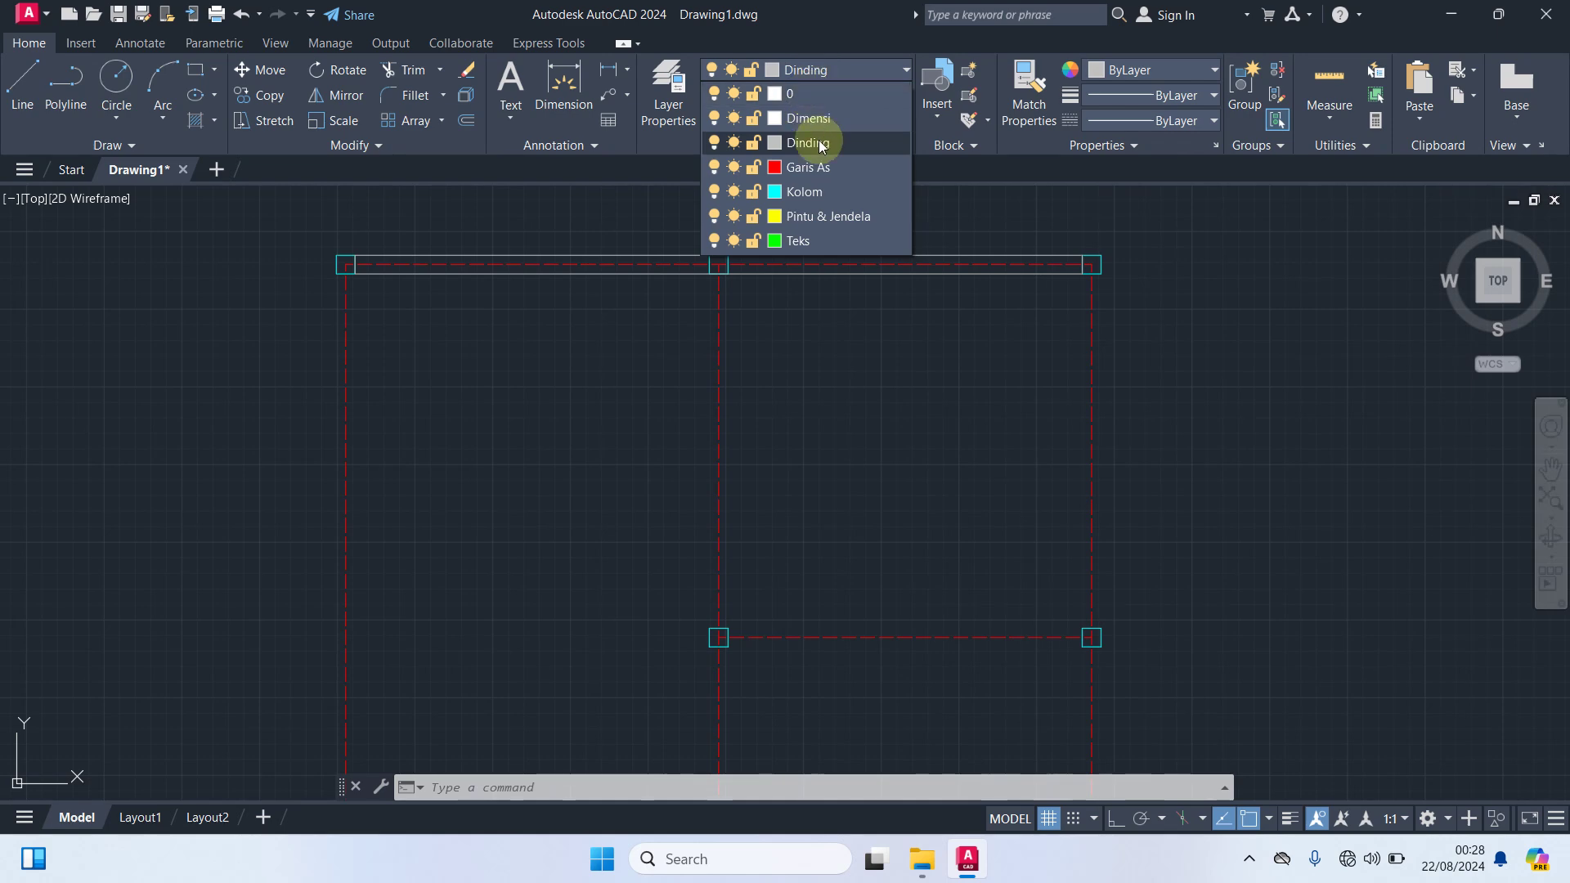
{"action": "left_click", "coordinate": [821, 144]}
{"action": "scroll", "coordinate": [478, 356], "scroll_direction": "down", "scroll_amount": 2}
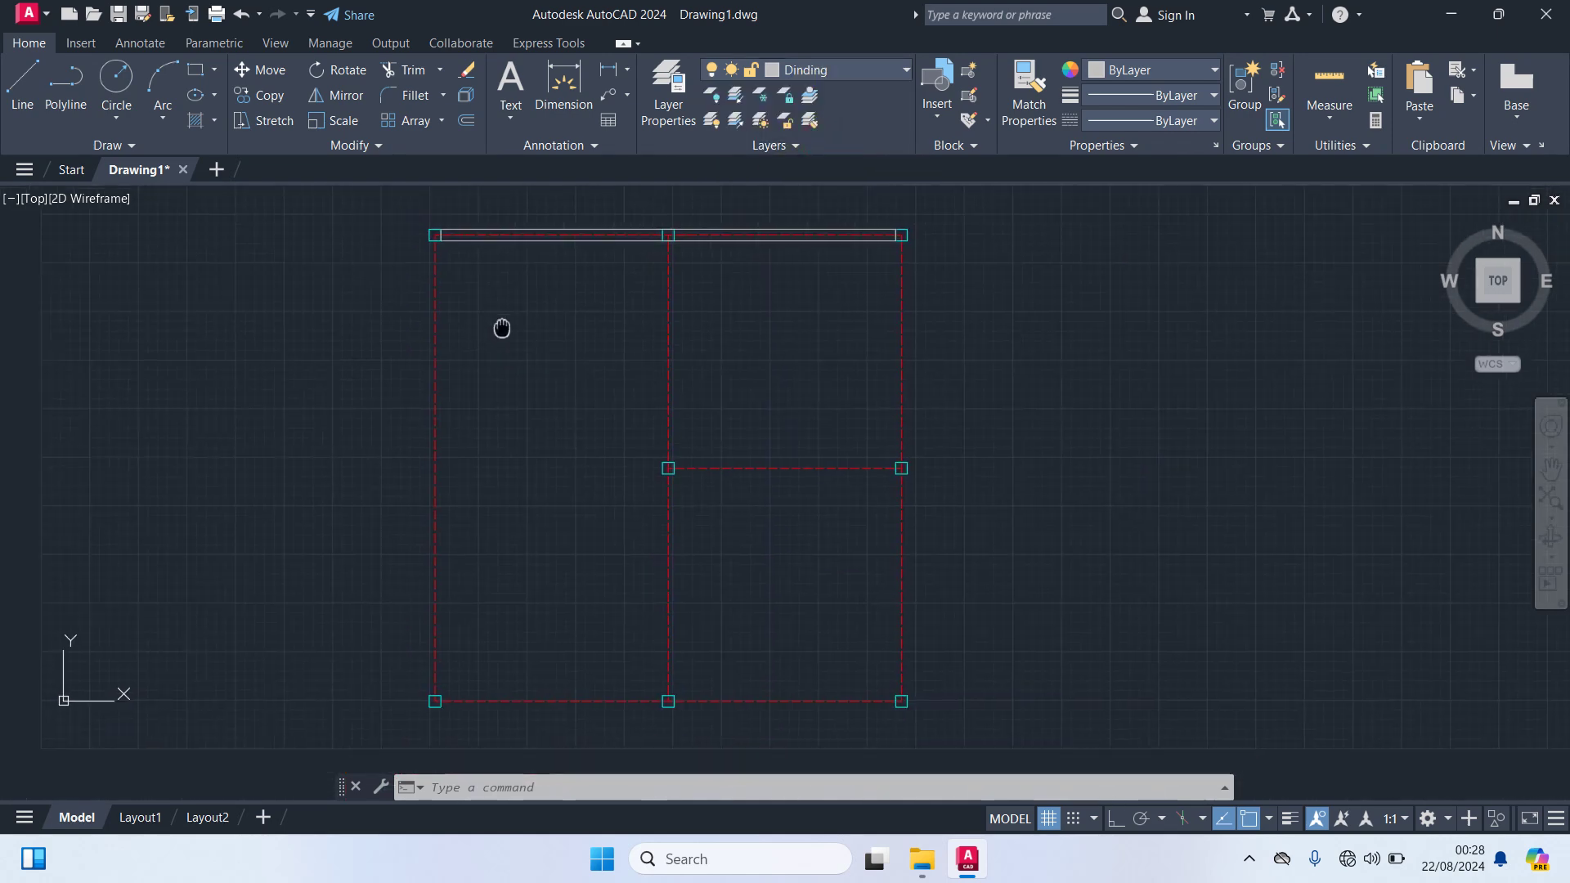
{"action": "type", "text": "REC"}
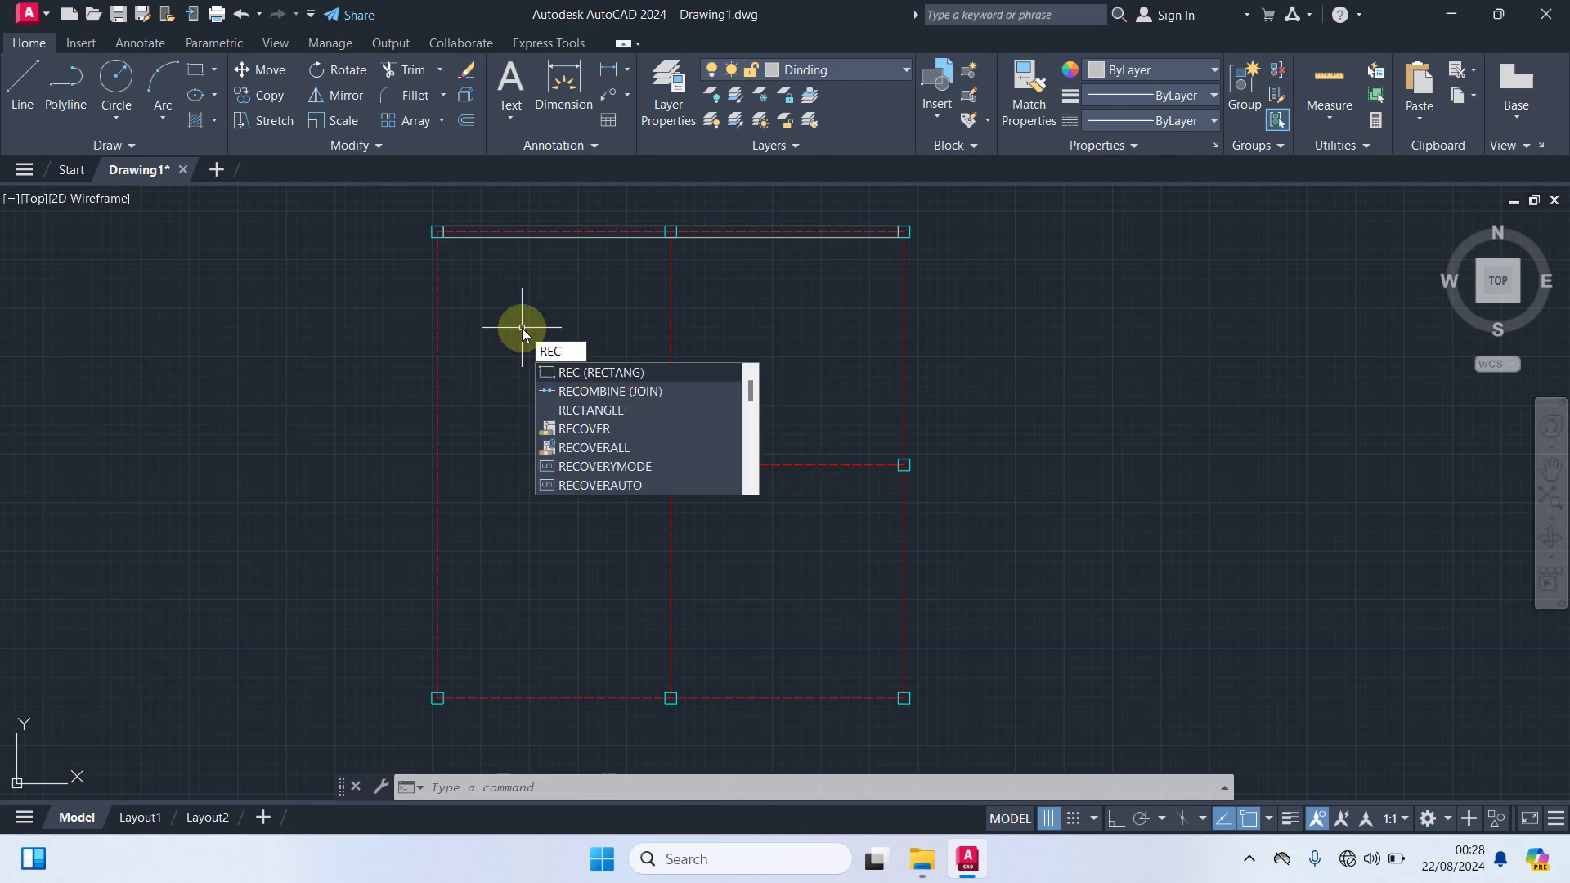
{"action": "key", "text": "Return"}
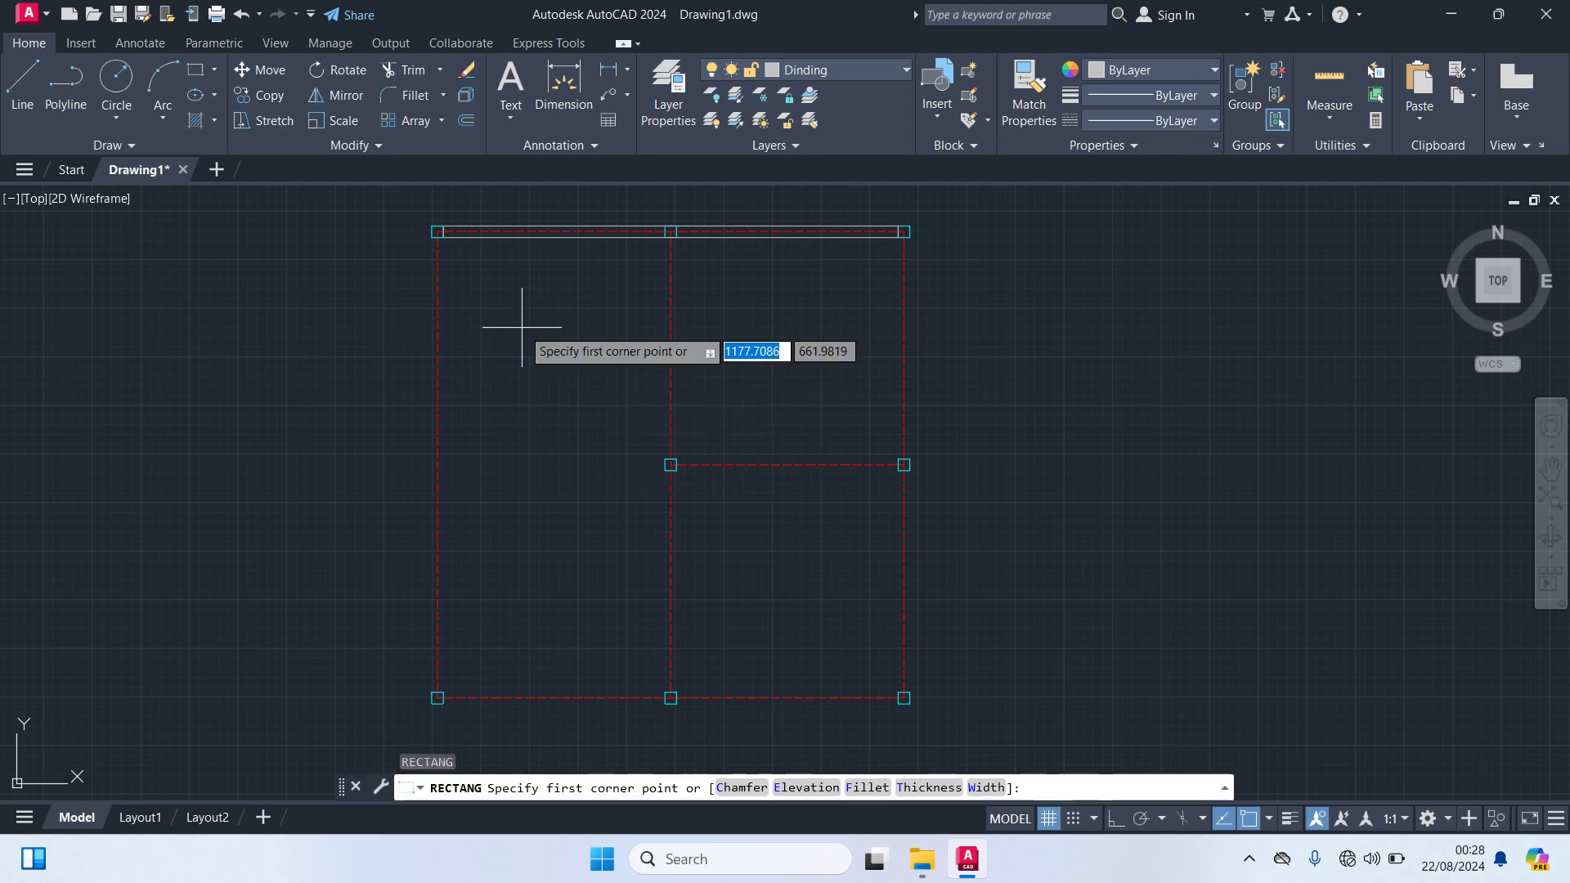
{"action": "scroll", "coordinate": [426, 268], "scroll_direction": "up", "scroll_amount": 3}
{"action": "middle_click_drag", "start_coordinate": [426, 268], "coordinate": [463, 487]}
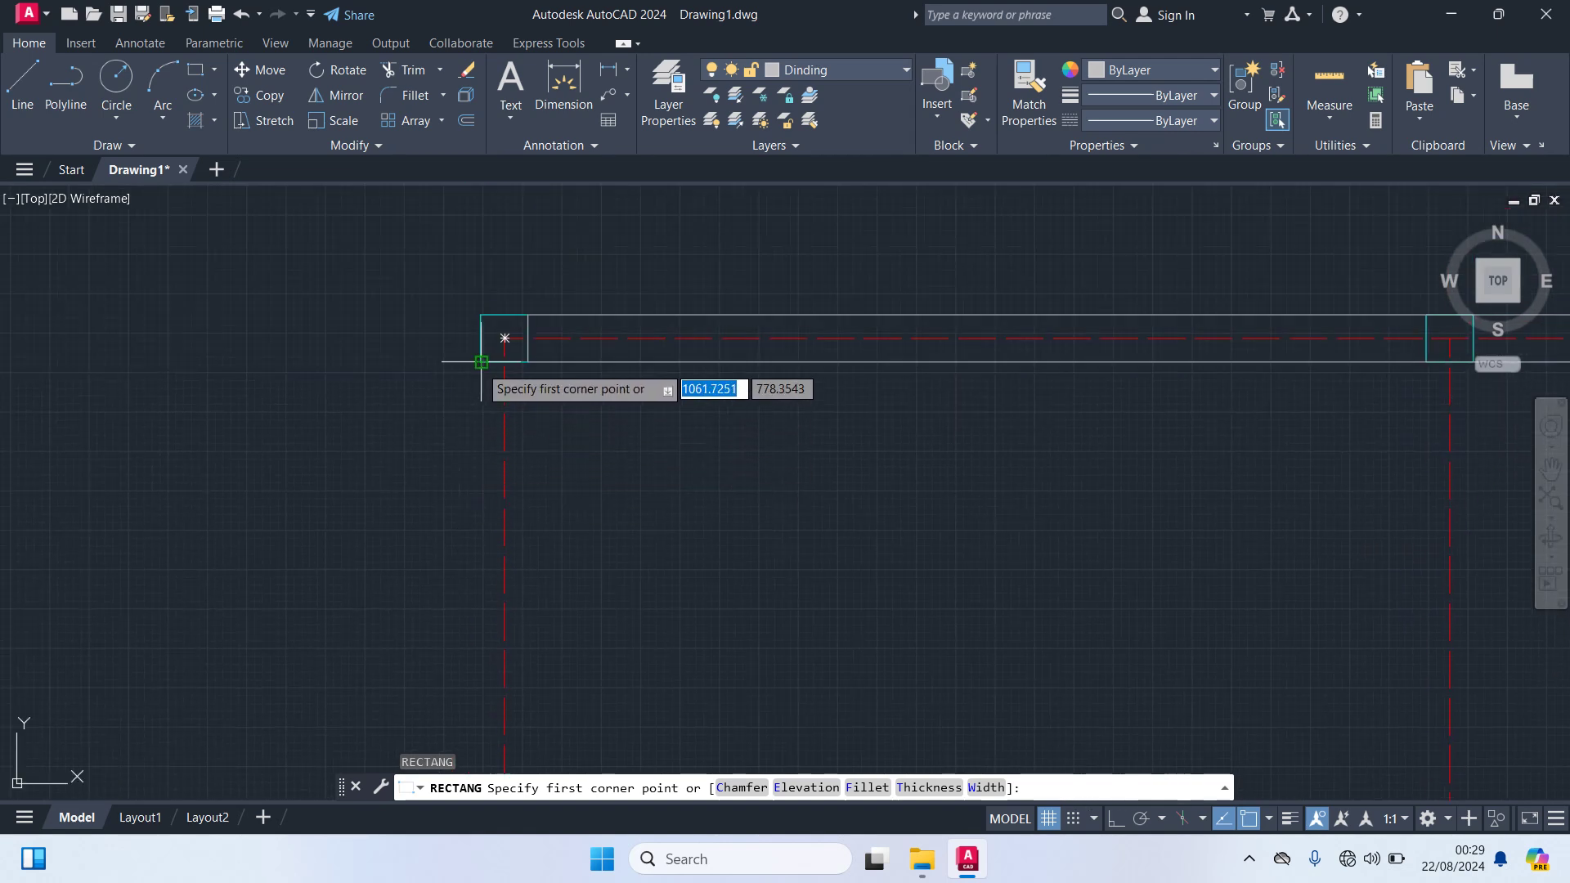
{"action": "left_click", "coordinate": [482, 361]}
{"action": "scroll", "coordinate": [690, 695], "scroll_direction": "down", "scroll_amount": 5}
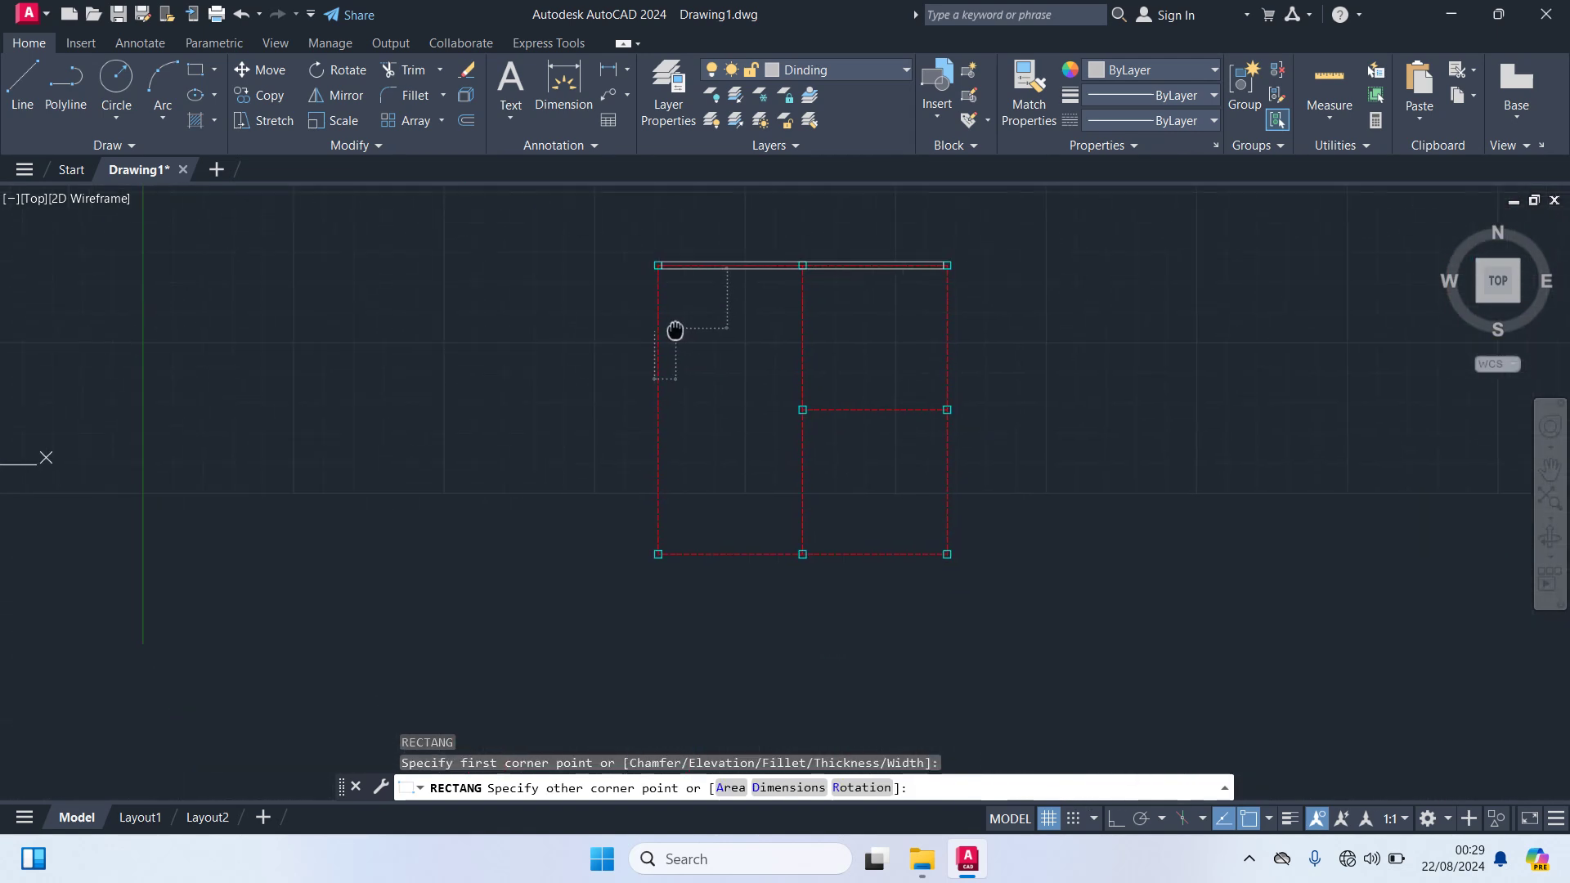
{"action": "scroll", "coordinate": [716, 608], "scroll_direction": "up", "scroll_amount": 10}
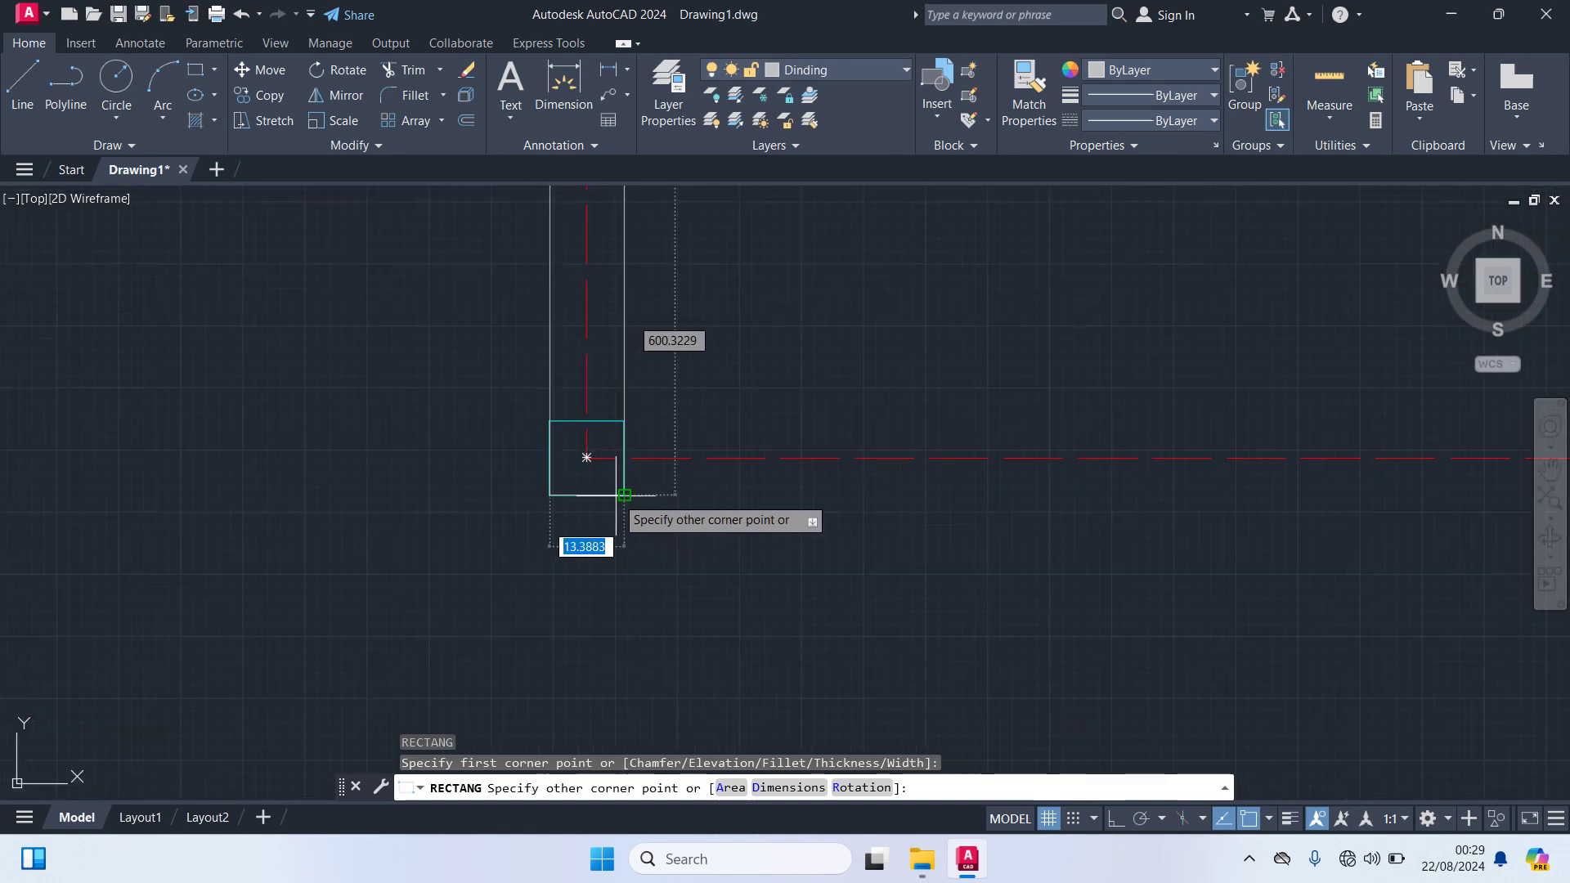
{"action": "left_click", "coordinate": [623, 494]}
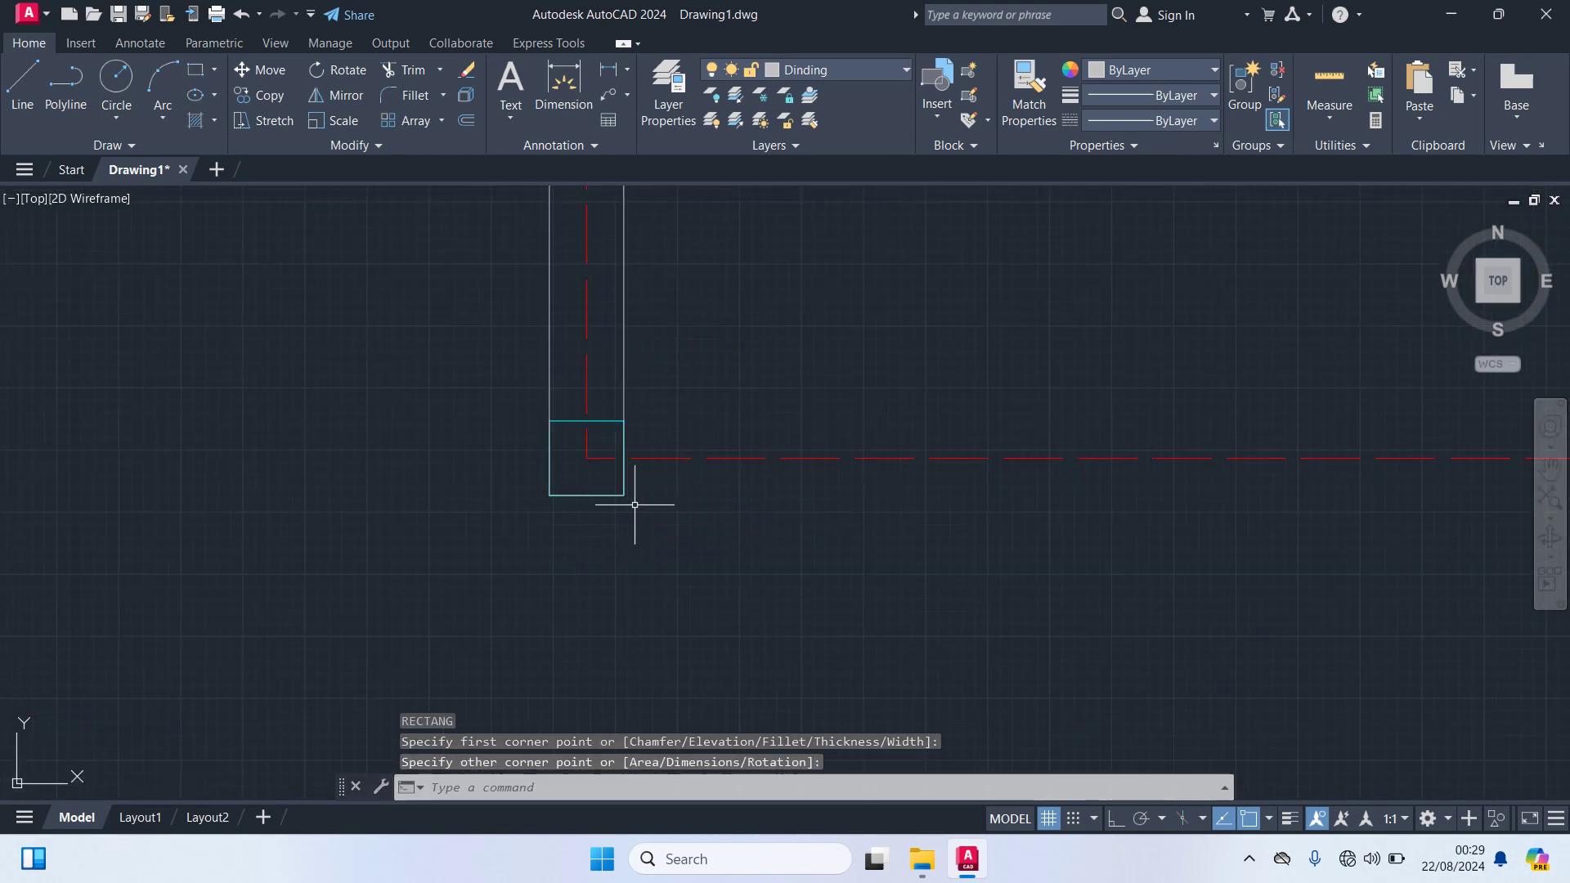
Step: Draw a 585 by 15 wall rectangle along the bottom axis, between the inner faces of the two corner columns
{"action": "scroll", "coordinate": [805, 557], "scroll_direction": "down", "scroll_amount": 12}
{"action": "middle_click_drag", "start_coordinate": [791, 472], "coordinate": [505, 422]}
{"action": "scroll", "coordinate": [551, 491], "scroll_direction": "up", "scroll_amount": 4}
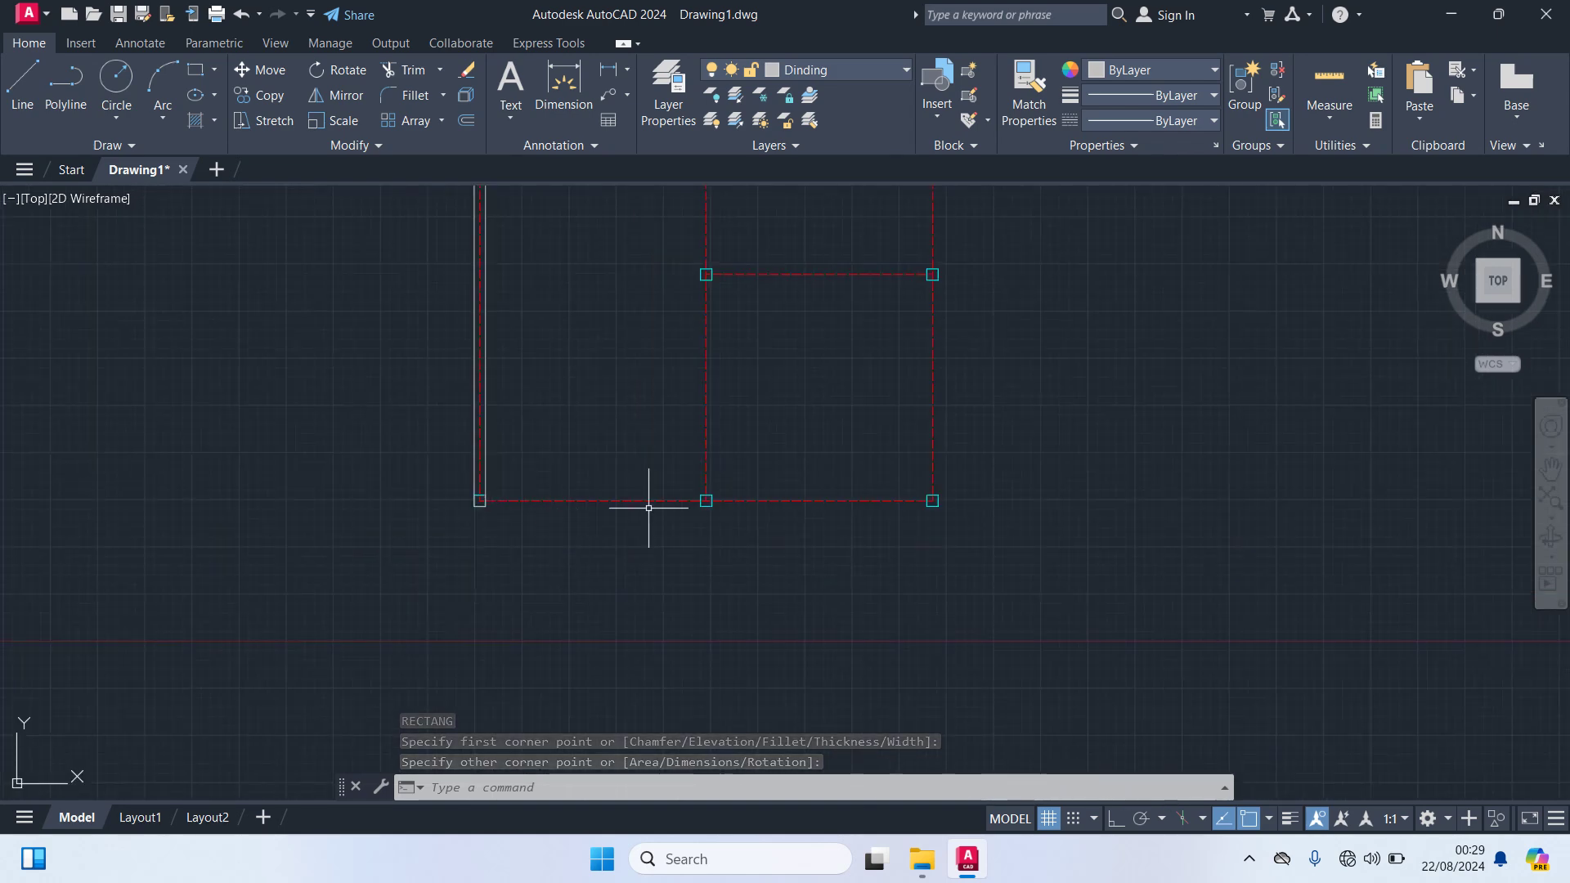
{"action": "key", "text": "space"}
{"action": "scroll", "coordinate": [401, 482], "scroll_direction": "up", "scroll_amount": 10}
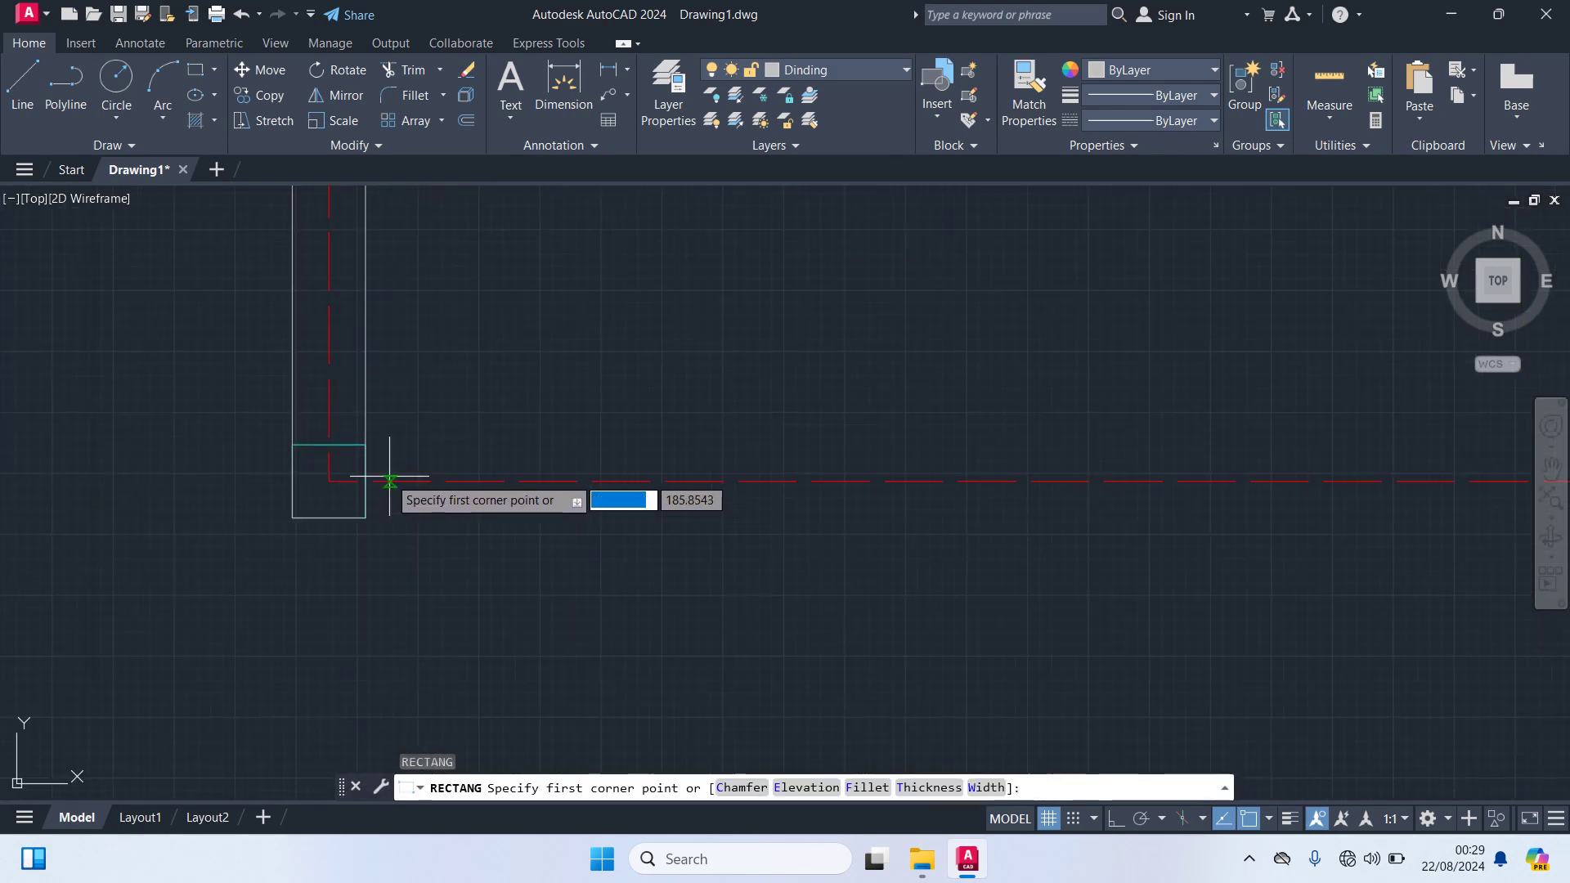
{"action": "left_click", "coordinate": [365, 445]}
{"action": "scroll", "coordinate": [548, 597], "scroll_direction": "down", "scroll_amount": 8}
{"action": "scroll", "coordinate": [940, 638], "scroll_direction": "up", "scroll_amount": 2}
{"action": "scroll", "coordinate": [977, 616], "scroll_direction": "up", "scroll_amount": 4}
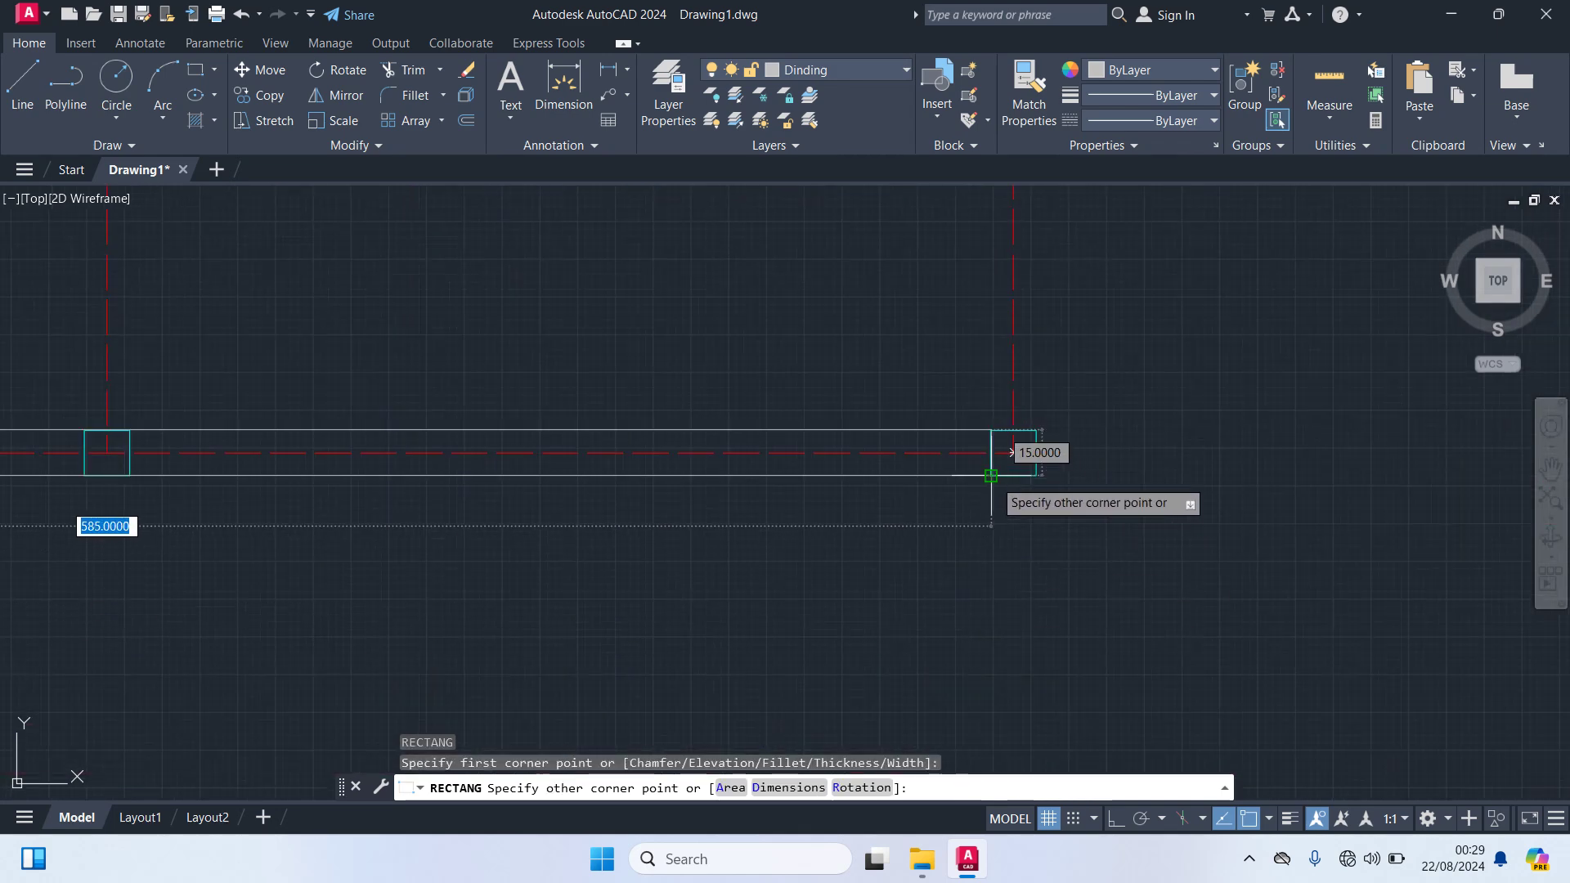
{"action": "scroll", "coordinate": [1166, 488], "scroll_direction": "down", "scroll_amount": 4}
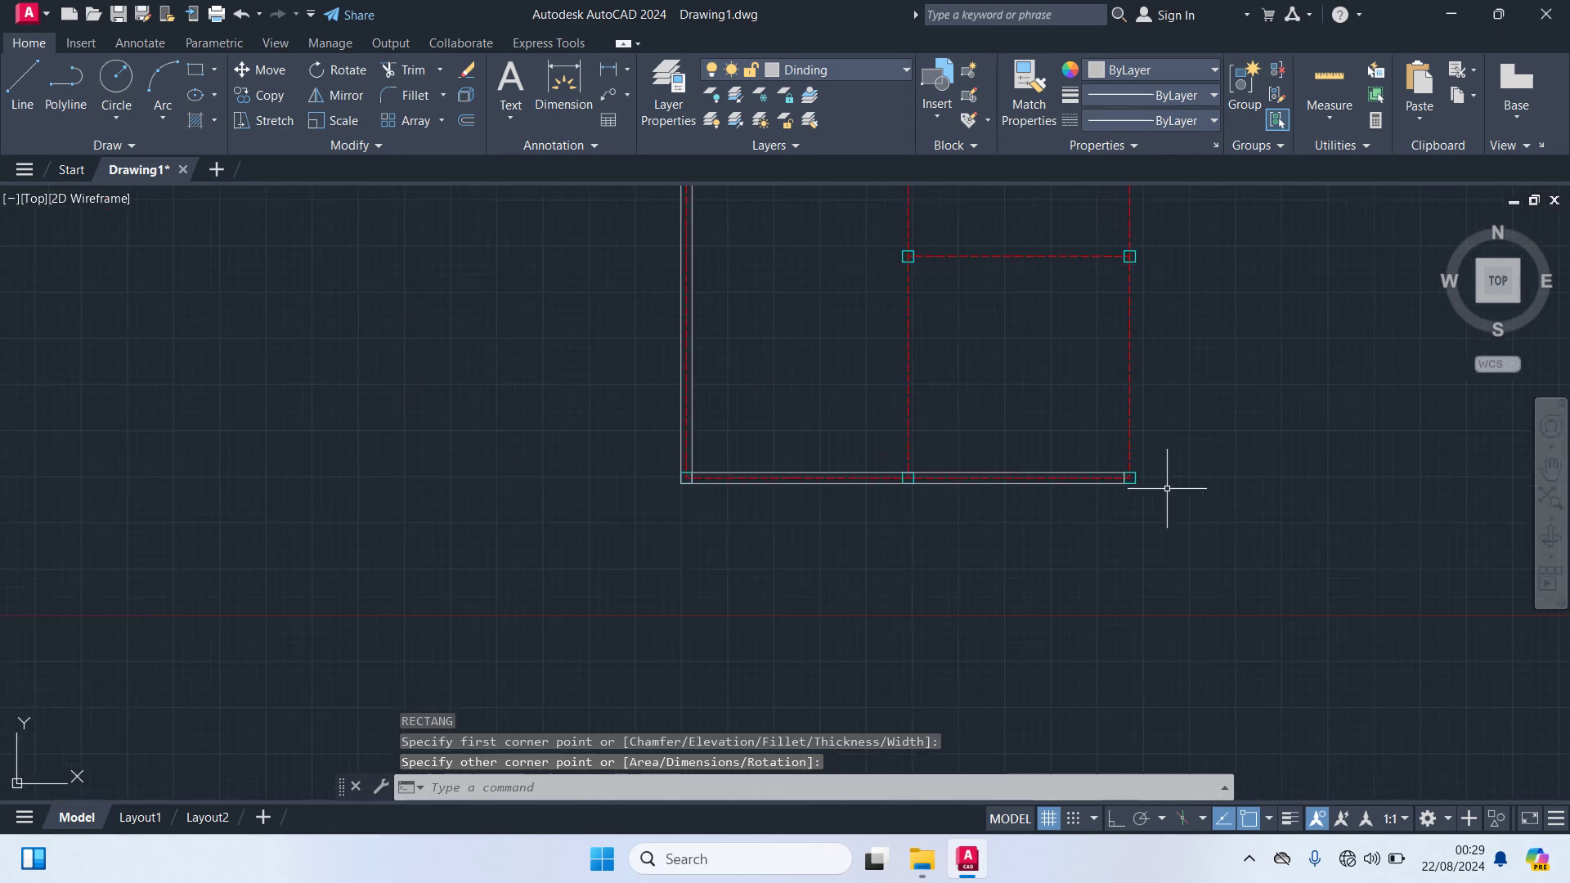
Step: Draw a 15 by 585 wall rectangle along the right axis, from the bottom-right column's upper-left corner to the top-right column's lower-right corner
{"action": "middle_click_drag", "start_coordinate": [1201, 420], "coordinate": [1017, 491]}
{"action": "key", "text": "Return"}
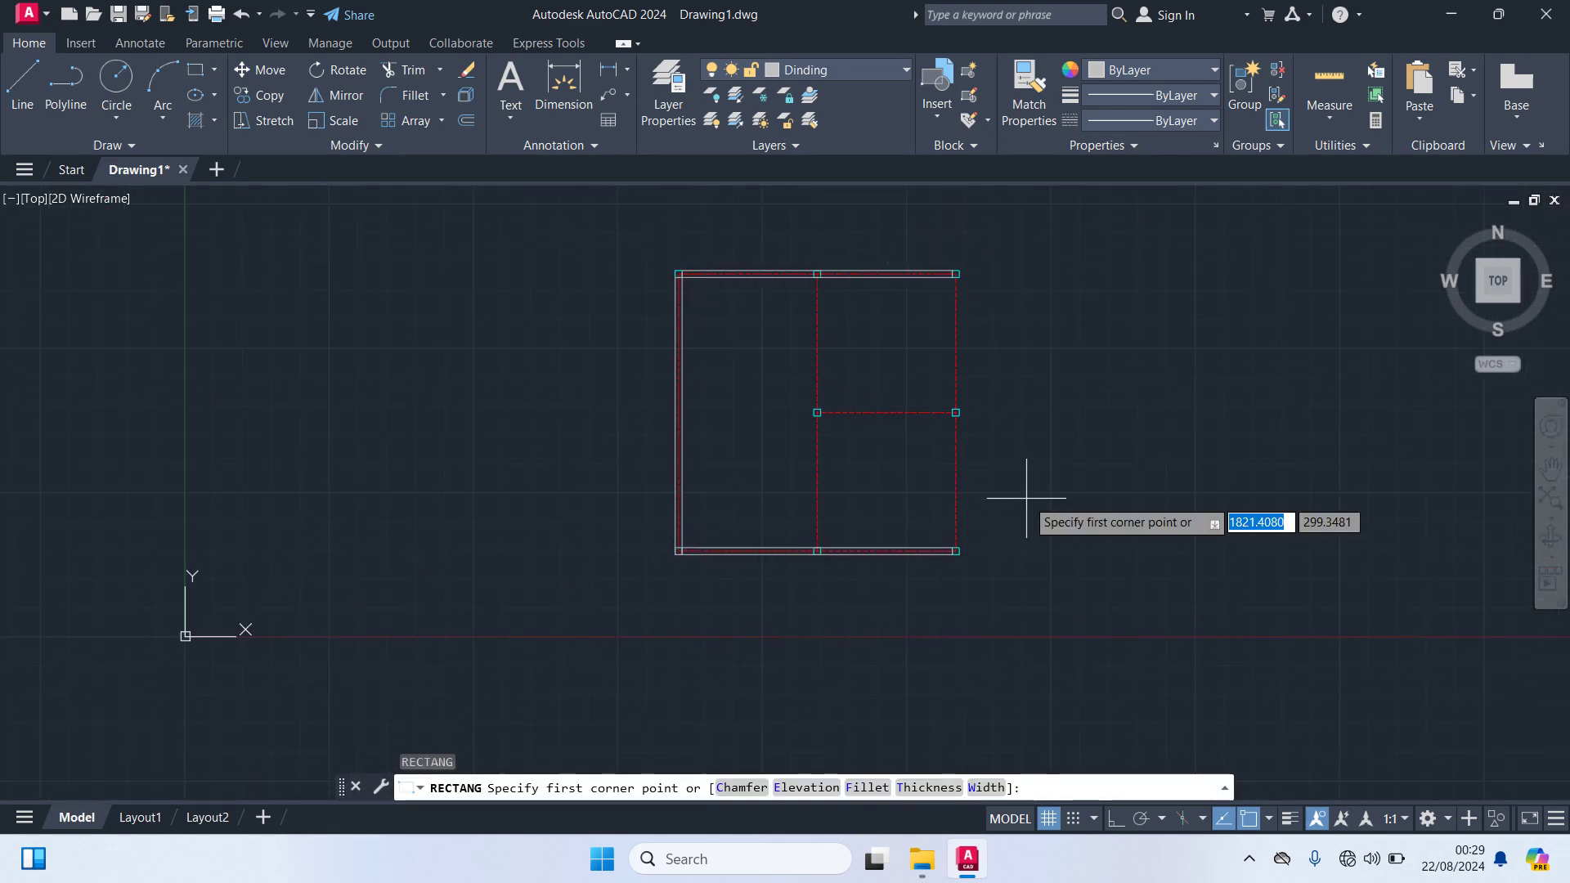
{"action": "scroll", "coordinate": [1019, 512], "scroll_direction": "up", "scroll_amount": 6}
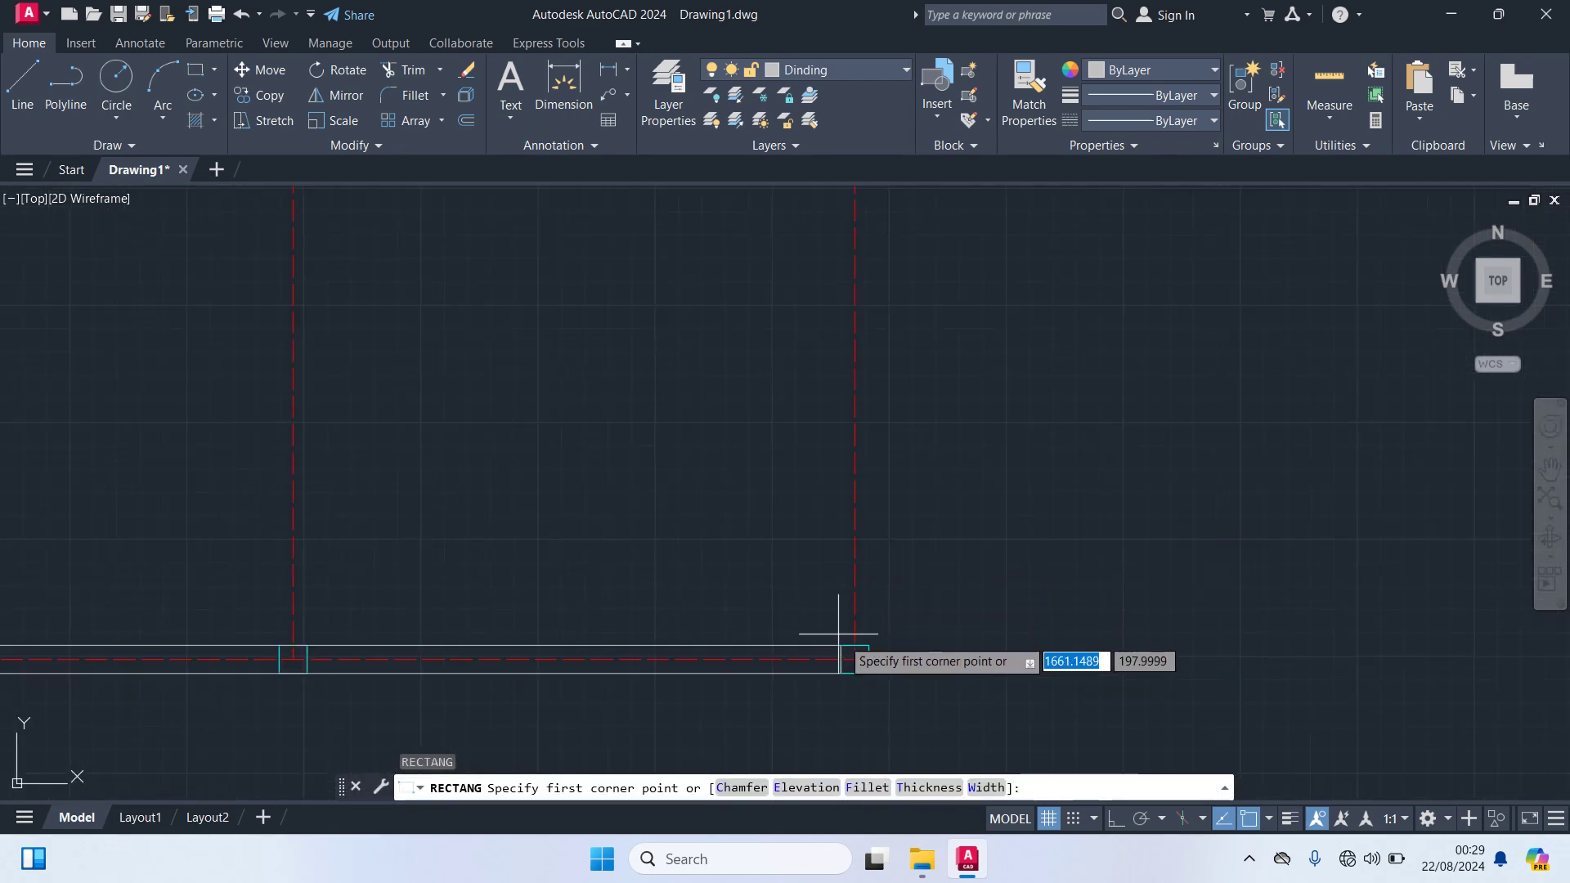
{"action": "left_click", "coordinate": [841, 646]}
{"action": "scroll", "coordinate": [938, 531], "scroll_direction": "down", "scroll_amount": 6}
{"action": "middle_click_drag", "start_coordinate": [932, 333], "coordinate": [938, 455]}
{"action": "scroll", "coordinate": [923, 458], "scroll_direction": "up", "scroll_amount": 6}
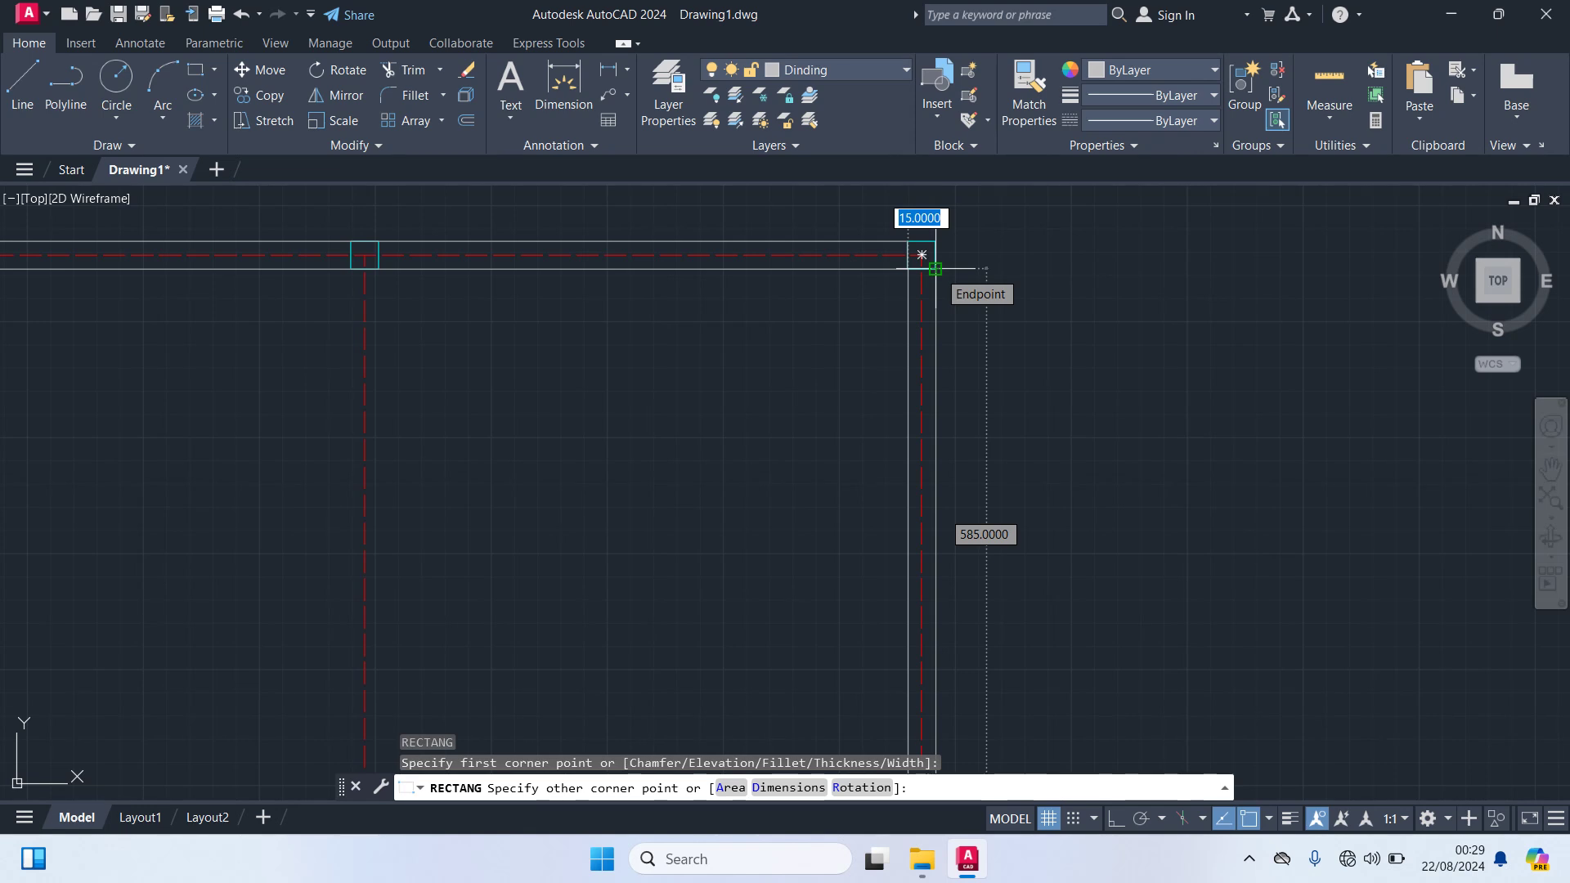
{"action": "left_click", "coordinate": [934, 269]}
{"action": "scroll", "coordinate": [1005, 262], "scroll_direction": "down", "scroll_amount": 5}
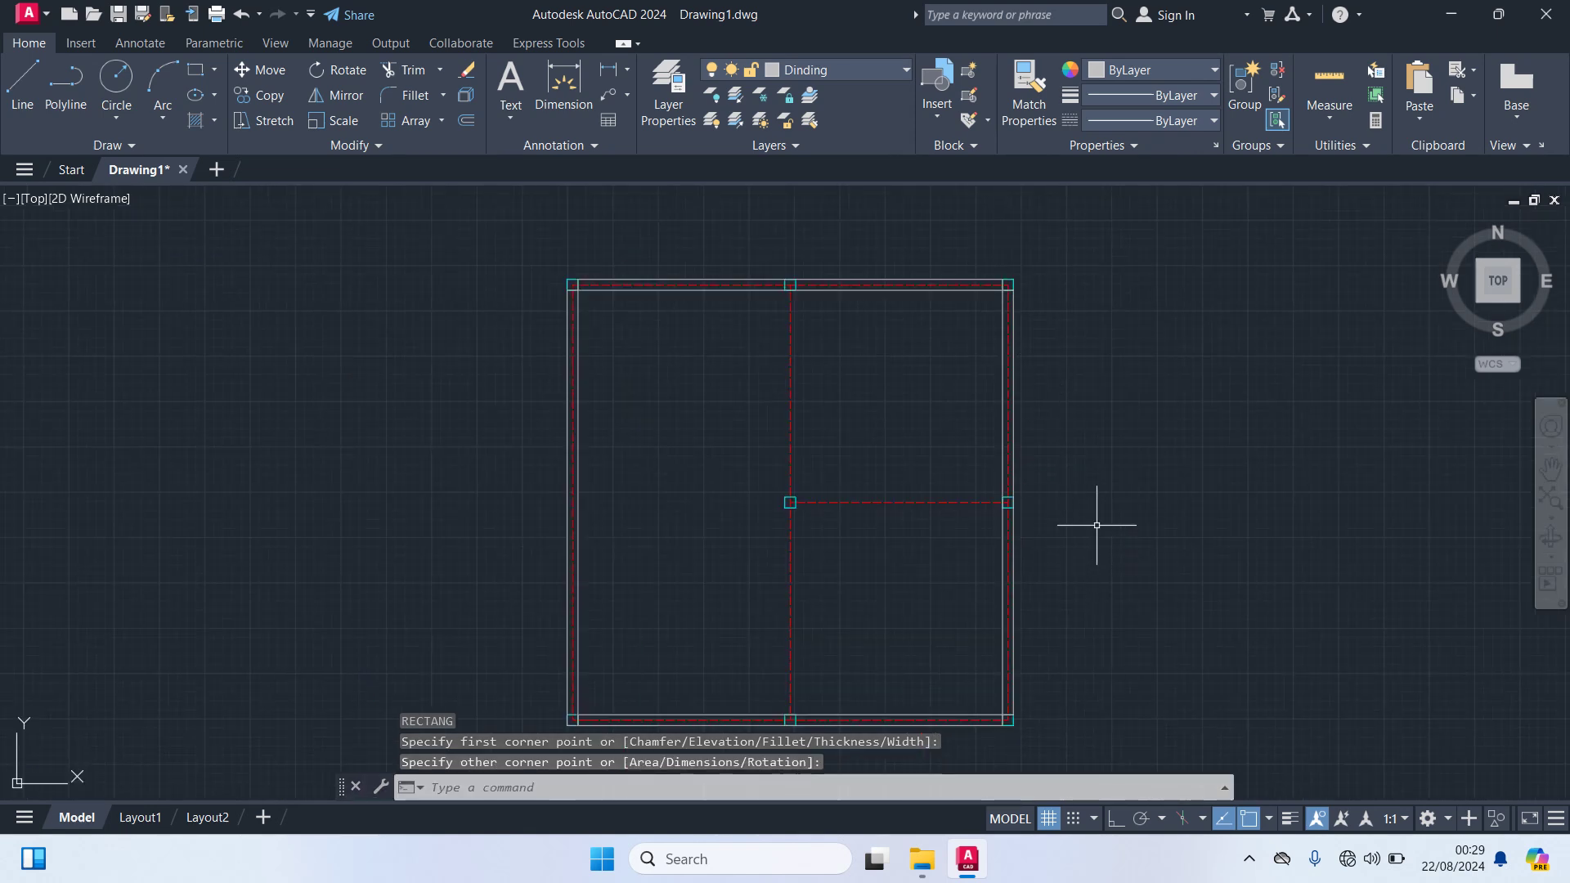
{"action": "middle_click_drag", "start_coordinate": [823, 407], "coordinate": [858, 381]}
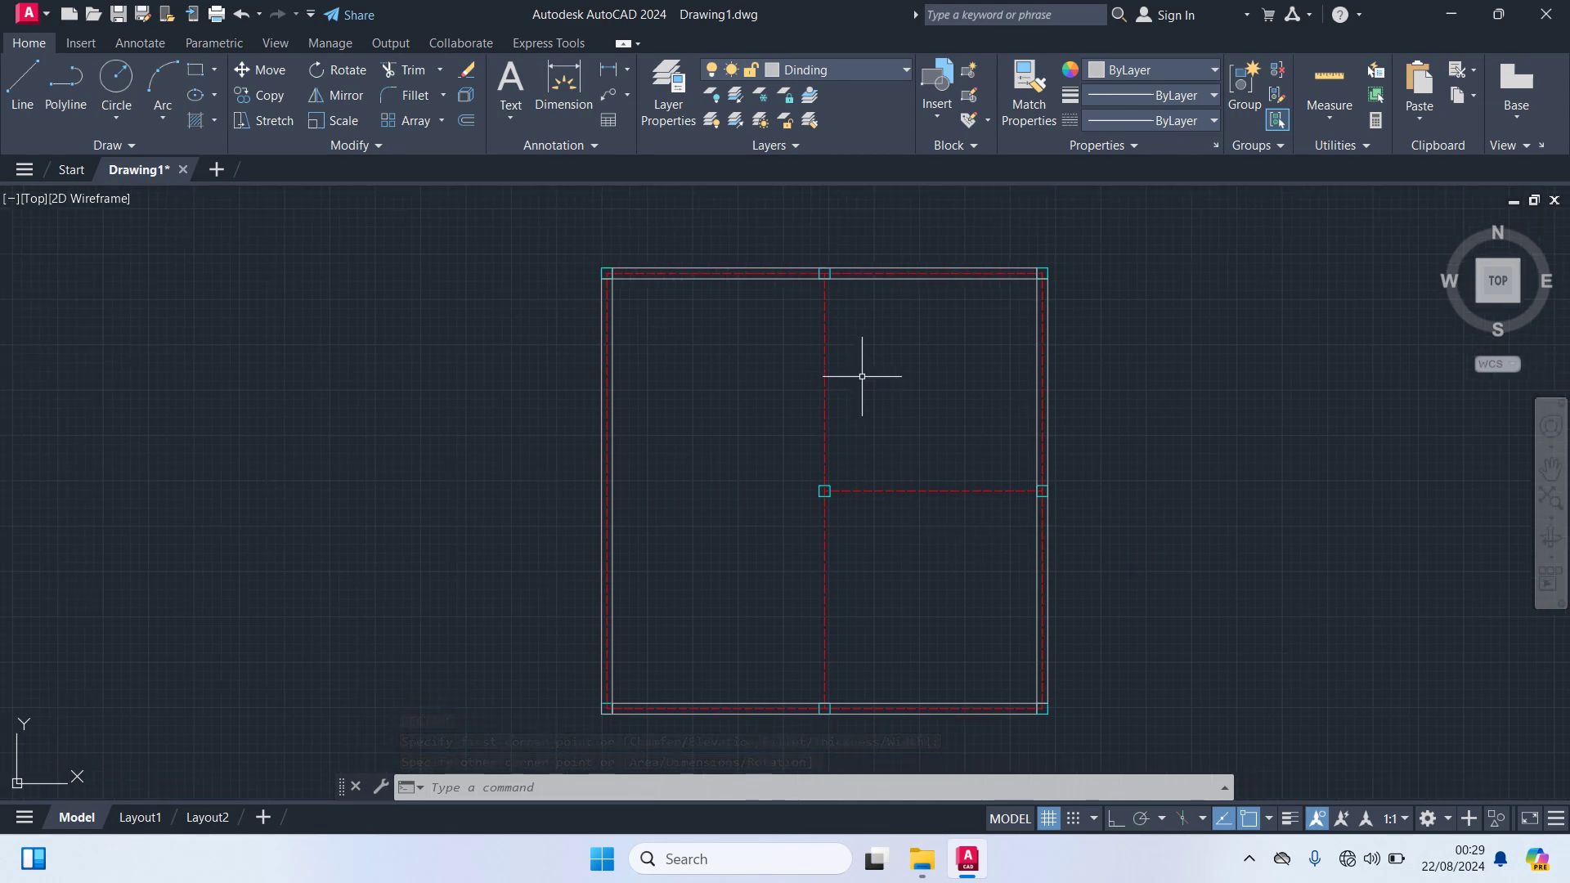
Step: Draw a 15 by 585 wall rectangle along the middle vertical axis, from the top-middle column's lower-left corner to the bottom-middle column's upper-right corner
{"action": "key", "text": "Return"}
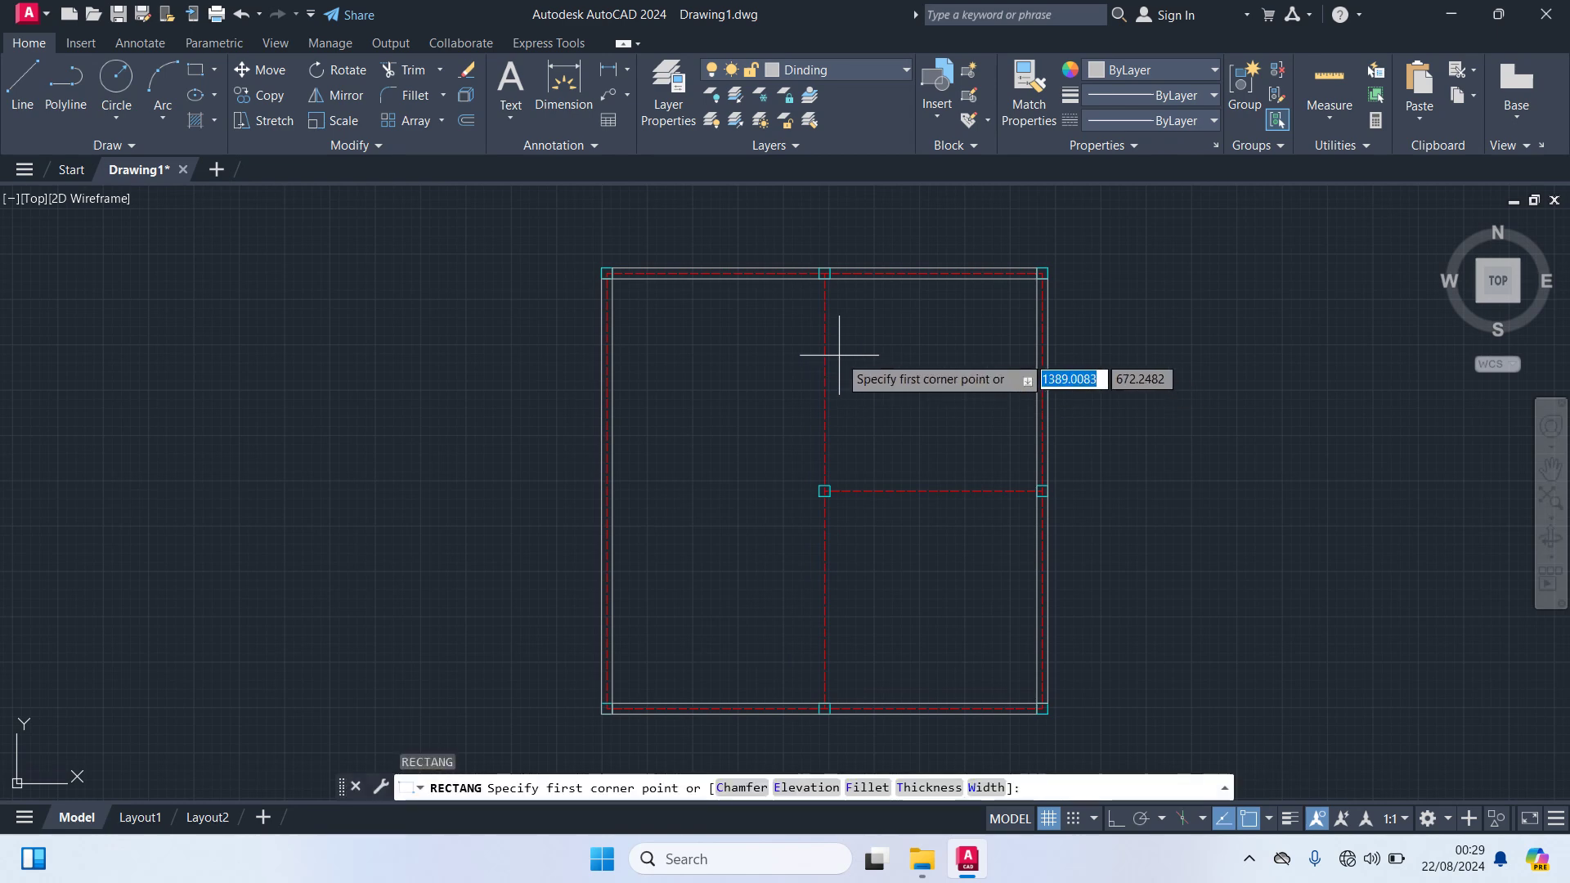
{"action": "scroll", "coordinate": [772, 309], "scroll_direction": "up", "scroll_amount": 2}
{"action": "scroll", "coordinate": [834, 287], "scroll_direction": "up", "scroll_amount": 4}
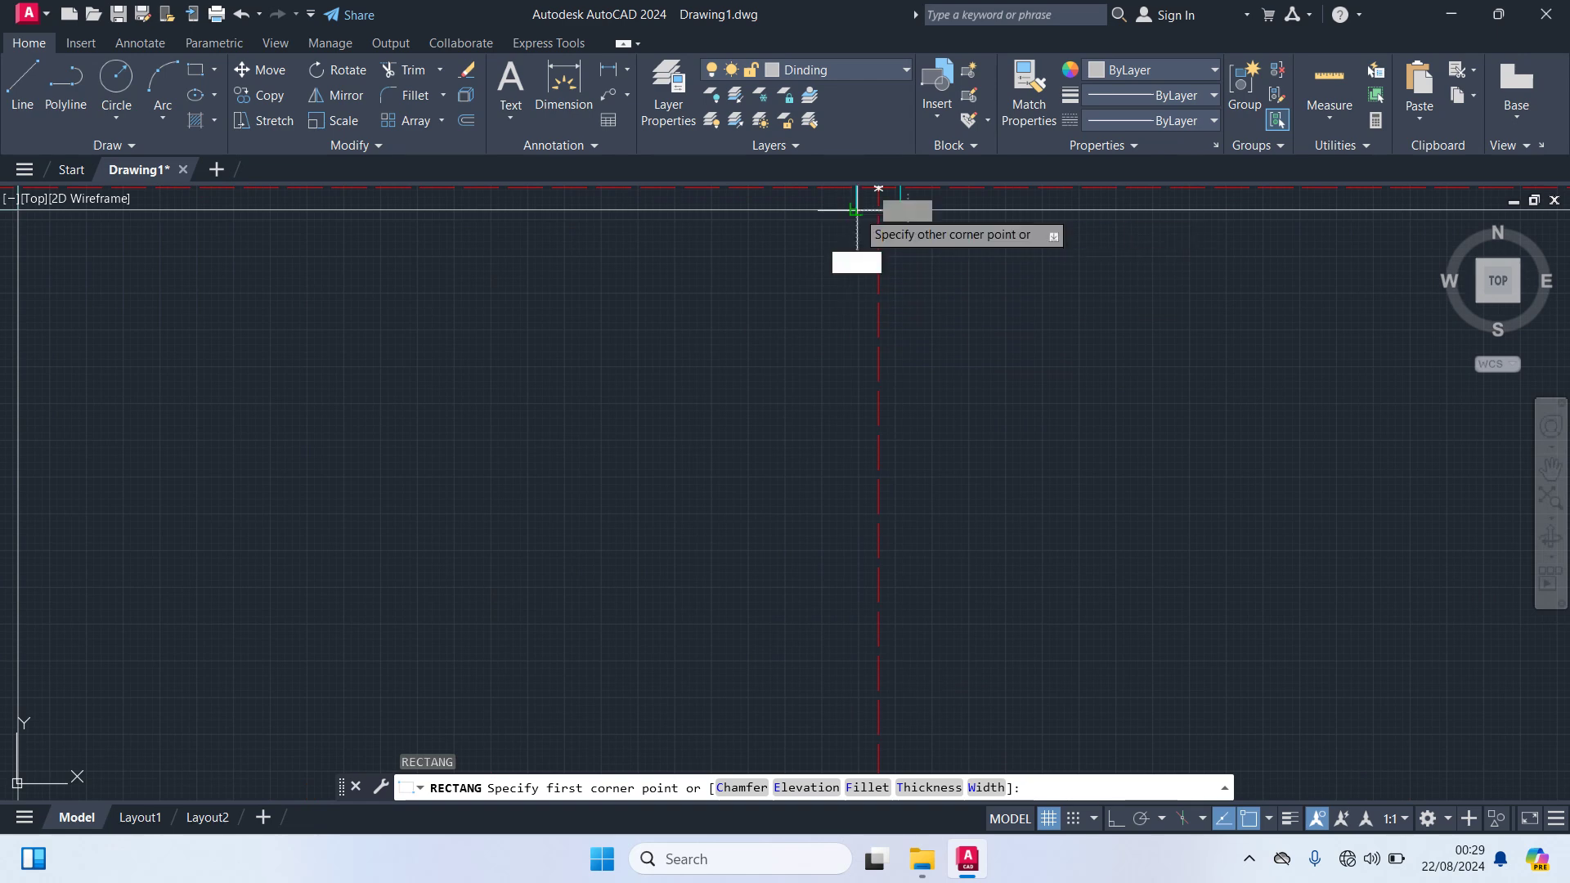
{"action": "left_click", "coordinate": [856, 210]}
{"action": "scroll", "coordinate": [916, 531], "scroll_direction": "down", "scroll_amount": 5}
{"action": "scroll", "coordinate": [892, 452], "scroll_direction": "up", "scroll_amount": 4}
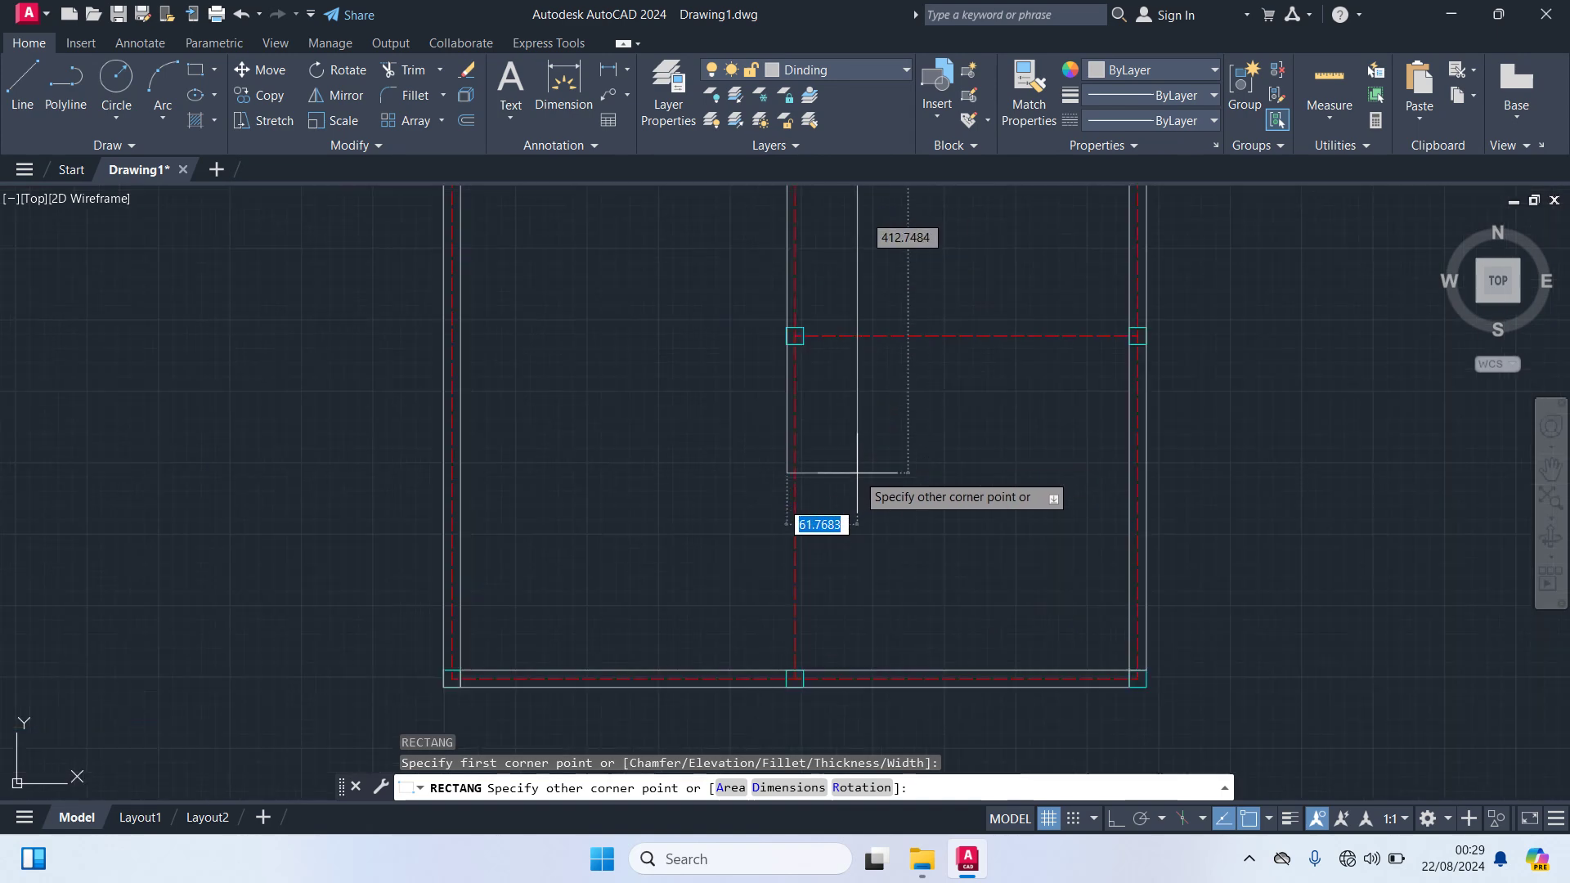
{"action": "scroll", "coordinate": [807, 605], "scroll_direction": "up", "scroll_amount": 4}
{"action": "middle_click_drag", "start_coordinate": [816, 684], "coordinate": [844, 366]}
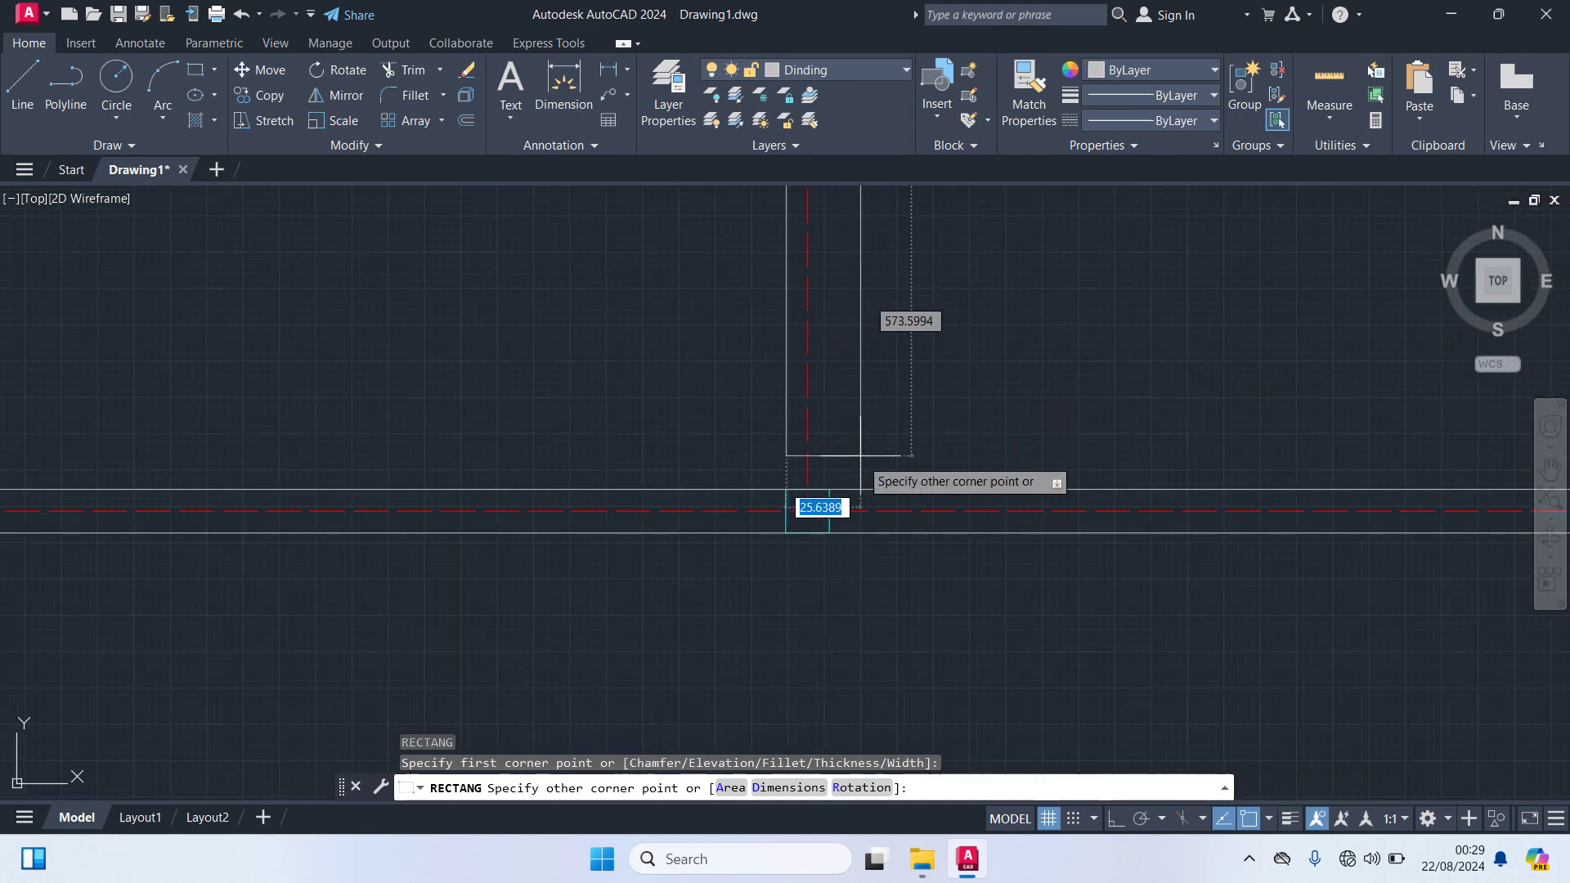
{"action": "left_click", "coordinate": [829, 490]}
{"action": "scroll", "coordinate": [965, 385], "scroll_direction": "down", "scroll_amount": 8}
{"action": "scroll", "coordinate": [819, 551], "scroll_direction": "up", "scroll_amount": 4}
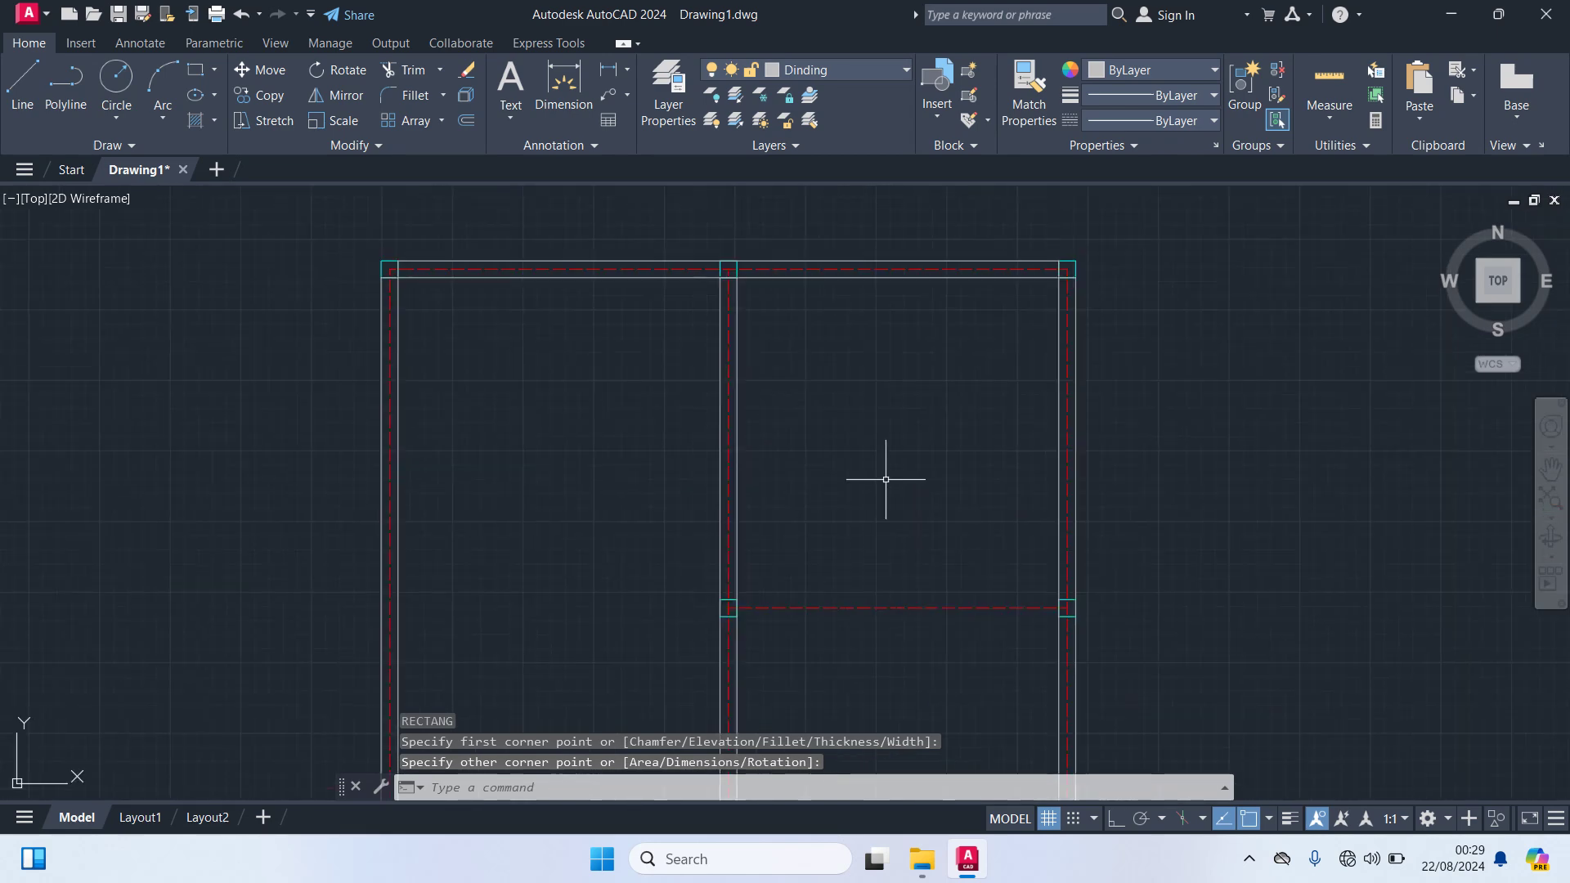
Step: Draw a 285 by 15 wall rectangle along the horizontal inner axis, between the facing sides of the center column and the right-middle column
{"action": "key", "text": "Return"}
{"action": "middle_click_drag", "start_coordinate": [783, 464], "coordinate": [789, 251]}
{"action": "scroll", "coordinate": [791, 395], "scroll_direction": "up", "scroll_amount": 4}
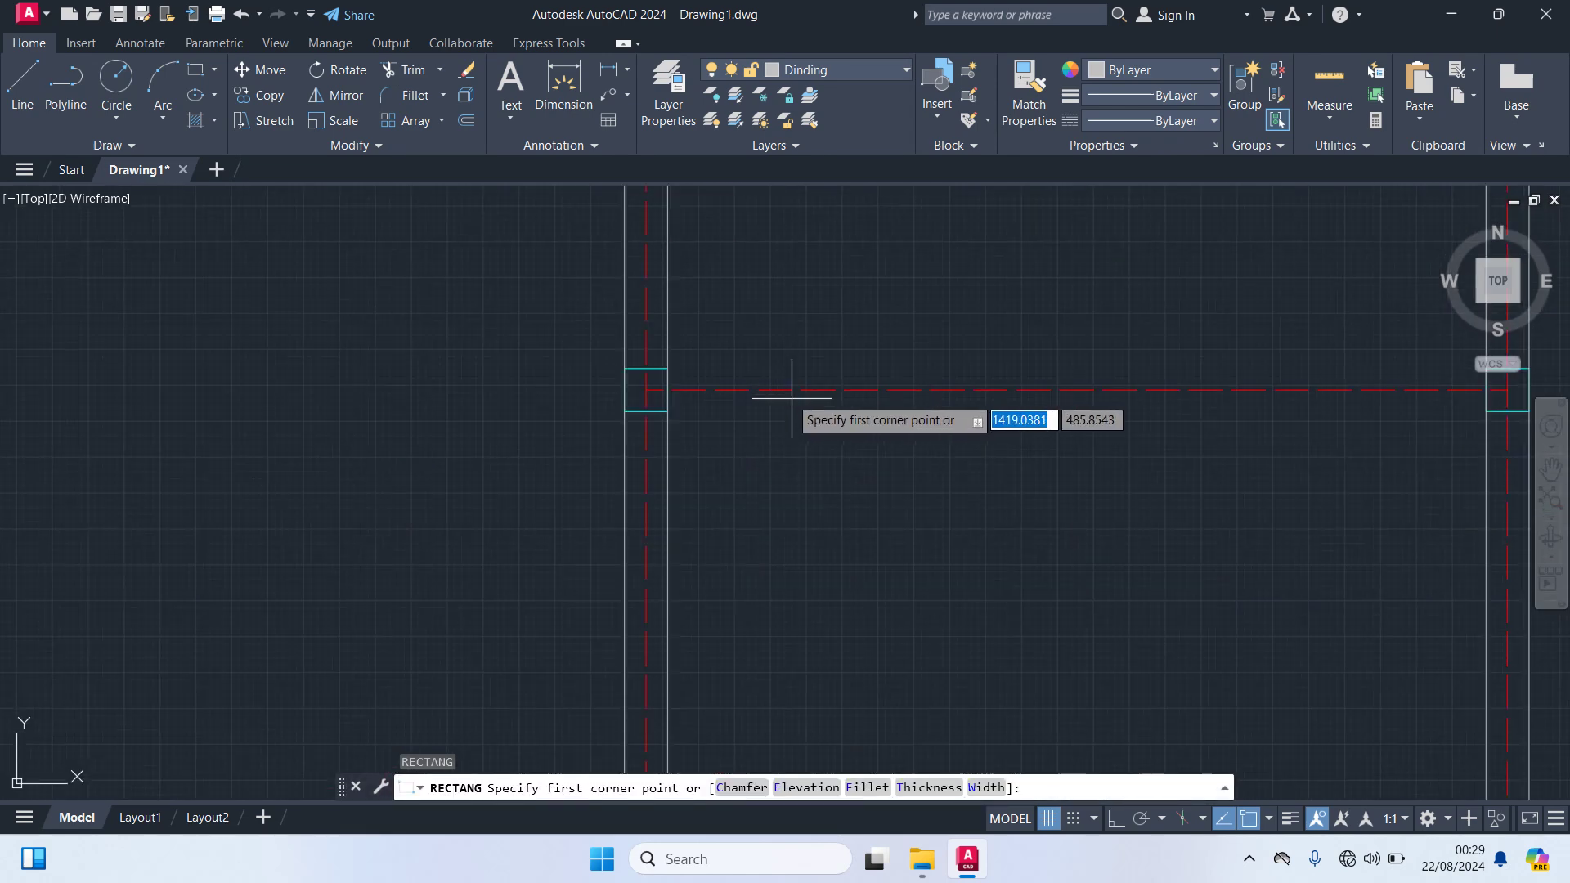
{"action": "left_click", "coordinate": [667, 369]}
{"action": "scroll", "coordinate": [897, 506], "scroll_direction": "down", "scroll_amount": 4}
{"action": "scroll", "coordinate": [1052, 501], "scroll_direction": "up", "scroll_amount": 4}
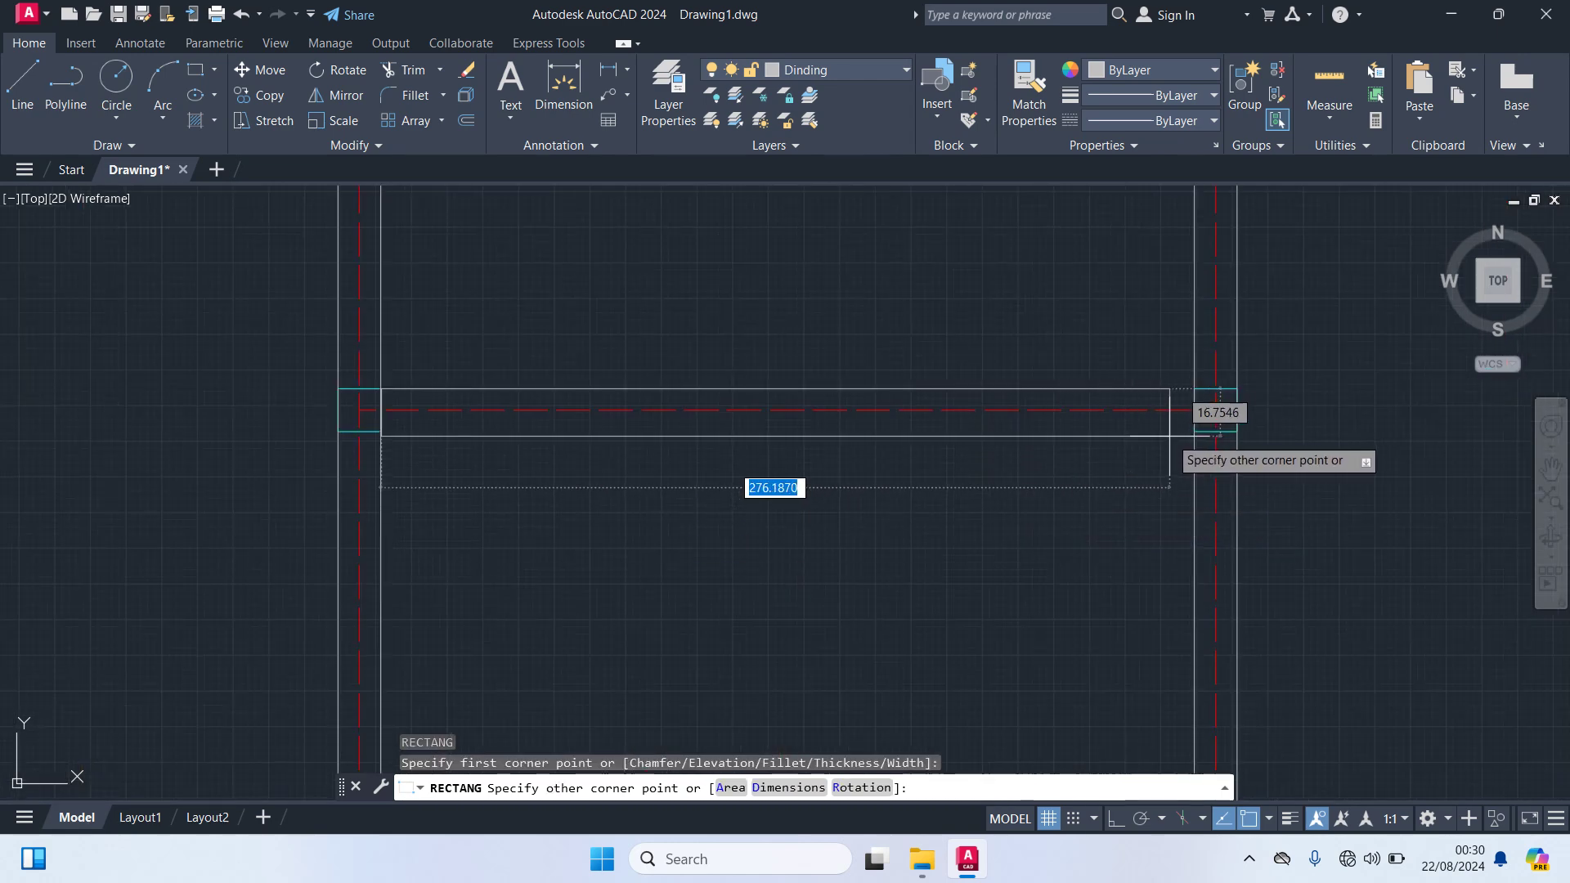
{"action": "left_click", "coordinate": [1194, 431]}
{"action": "scroll", "coordinate": [1071, 483], "scroll_direction": "down", "scroll_amount": 5}
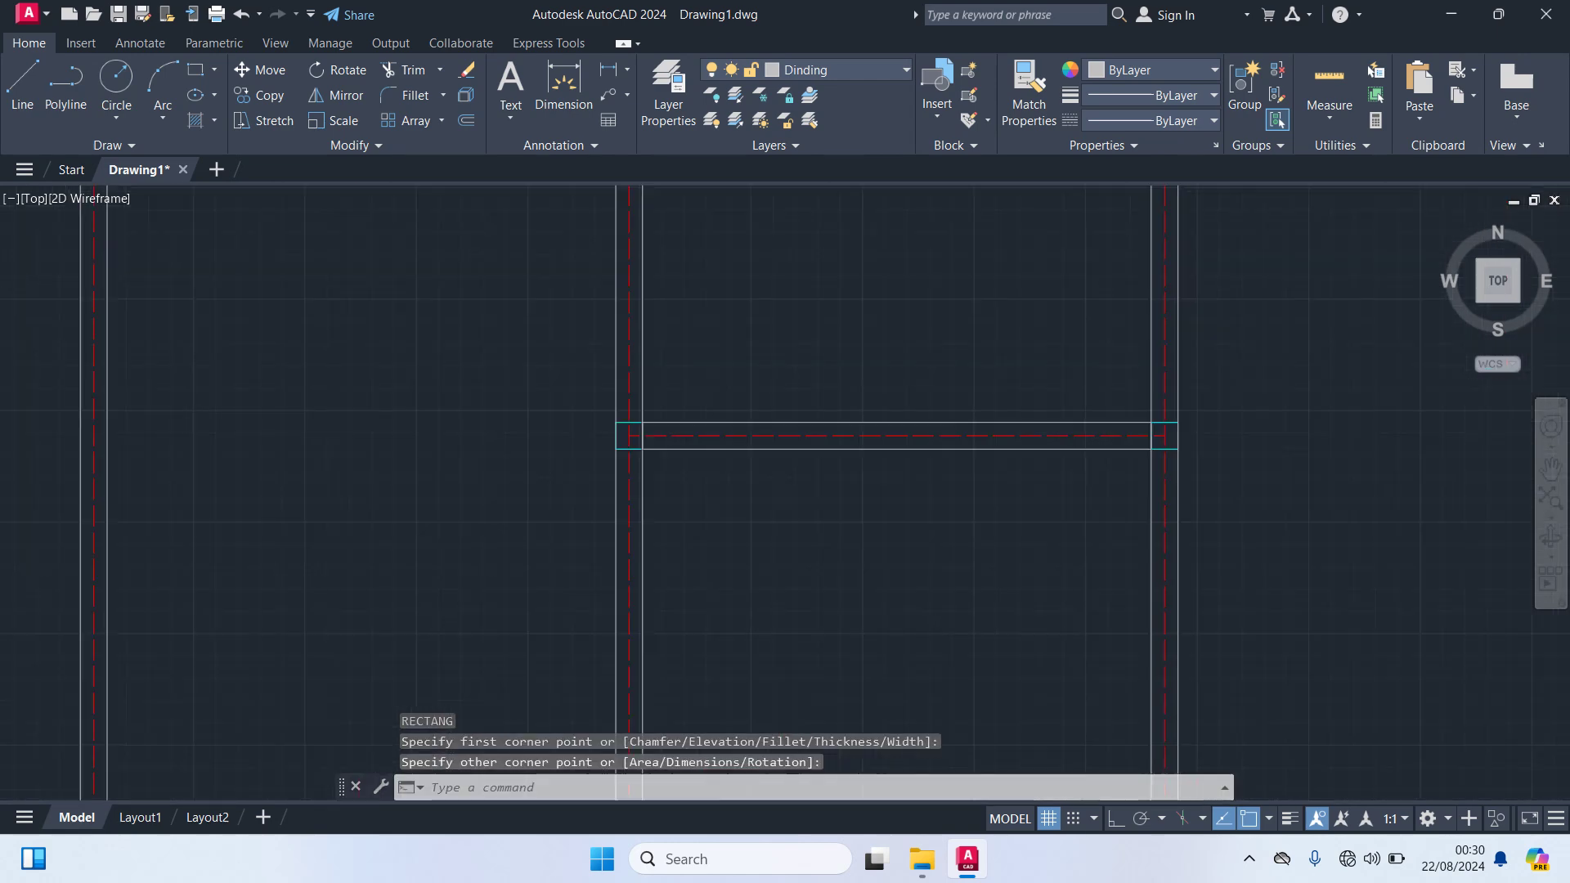
{"action": "scroll", "coordinate": [989, 475], "scroll_direction": "up", "scroll_amount": 3}
{"action": "mouse_move", "coordinate": [1009, 379]}
{"action": "middle_mouse_down"}
{"action": "mouse_move", "coordinate": [788, 315]}
{"action": "mouse_move", "coordinate": [815, 341]}
{"action": "middle_mouse_up"}
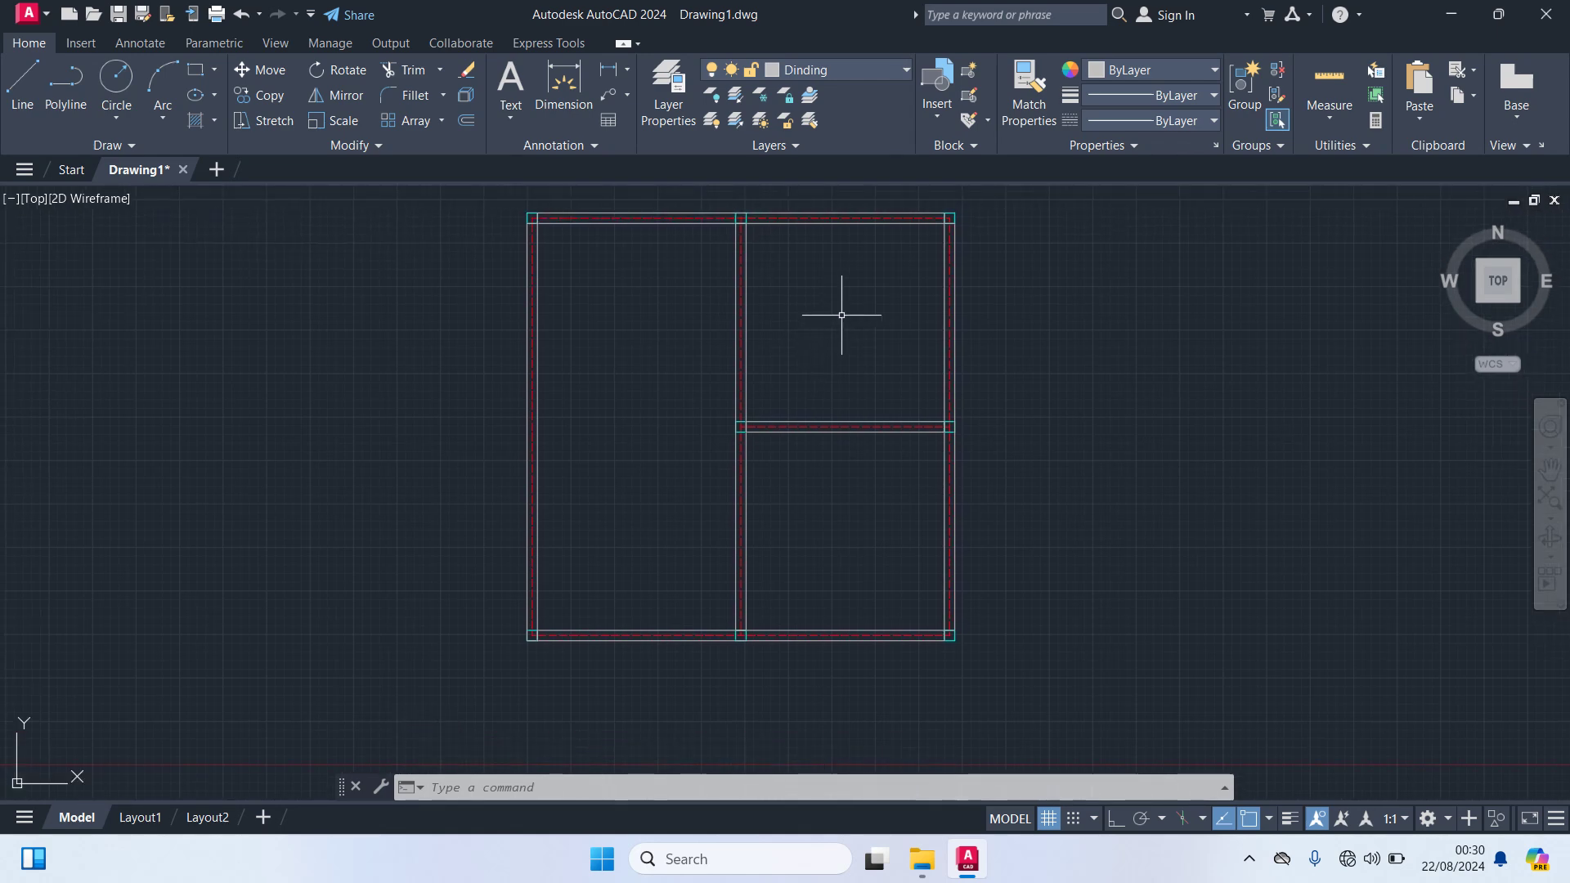
{"action": "left_click", "coordinate": [884, 70]}
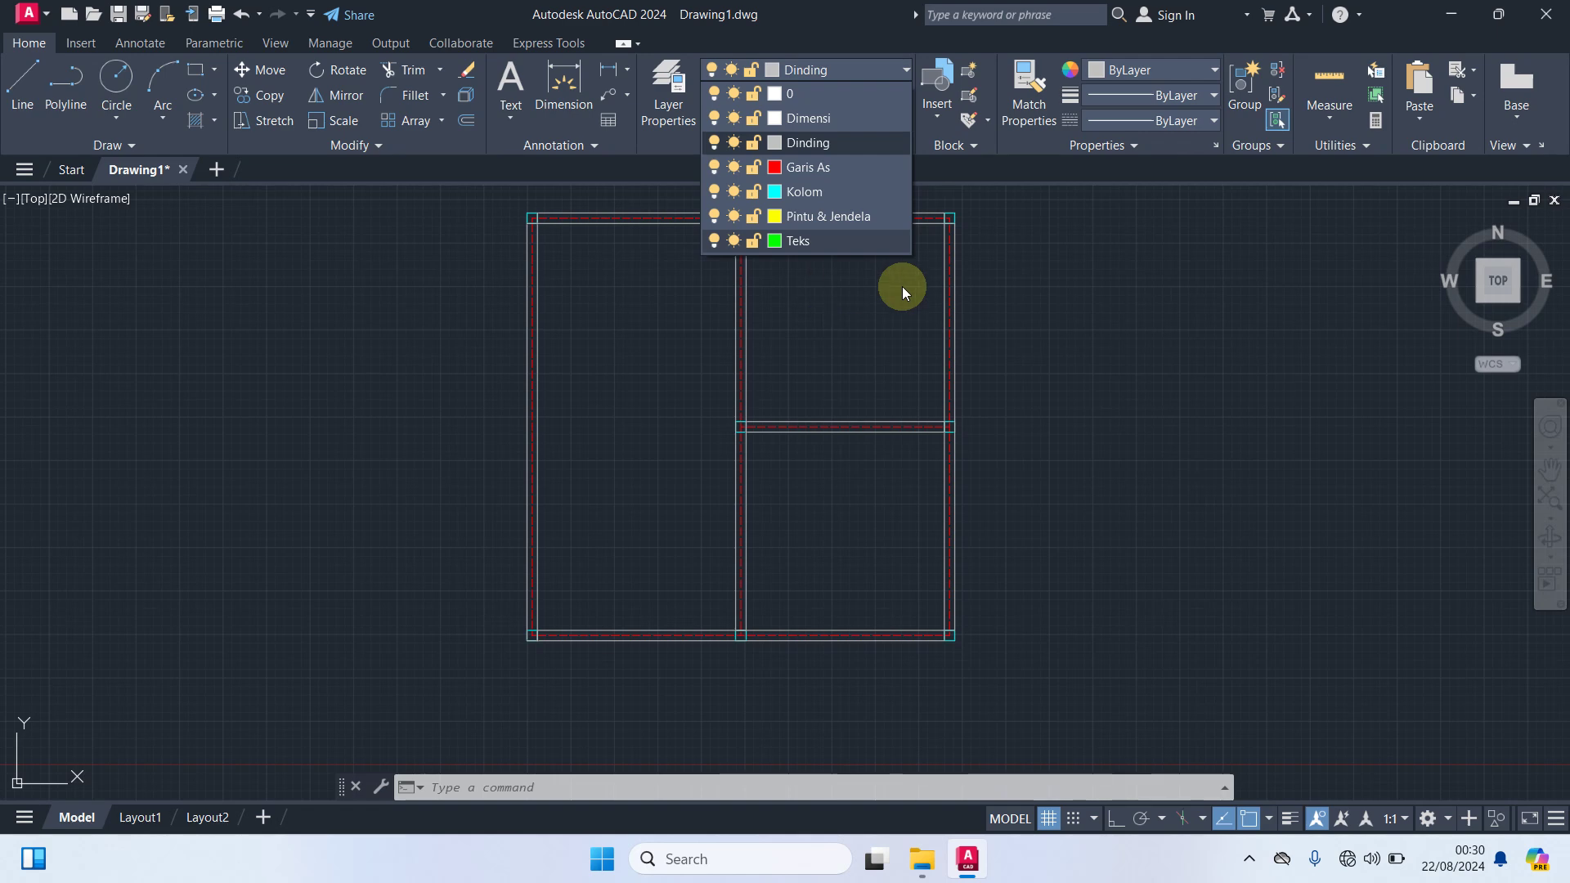
{"action": "left_click", "coordinate": [994, 278]}
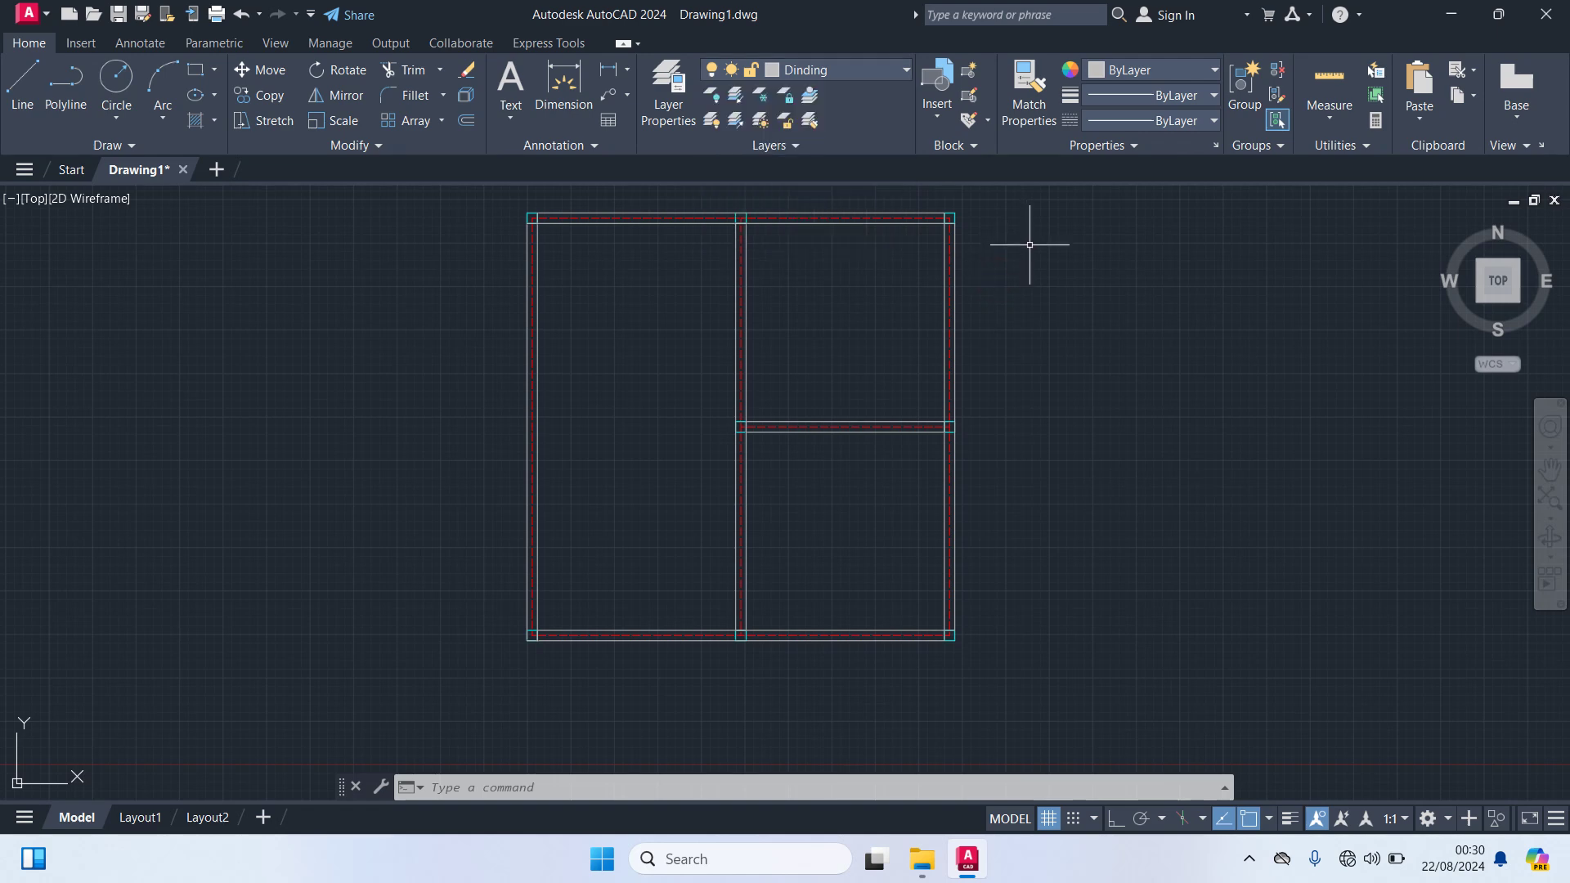
{"action": "mouse_move", "coordinate": [1027, 244]}
{"action": "middle_mouse_down"}
{"action": "mouse_move", "coordinate": [848, 283]}
{"action": "mouse_move", "coordinate": [801, 275]}
{"action": "middle_mouse_up"}
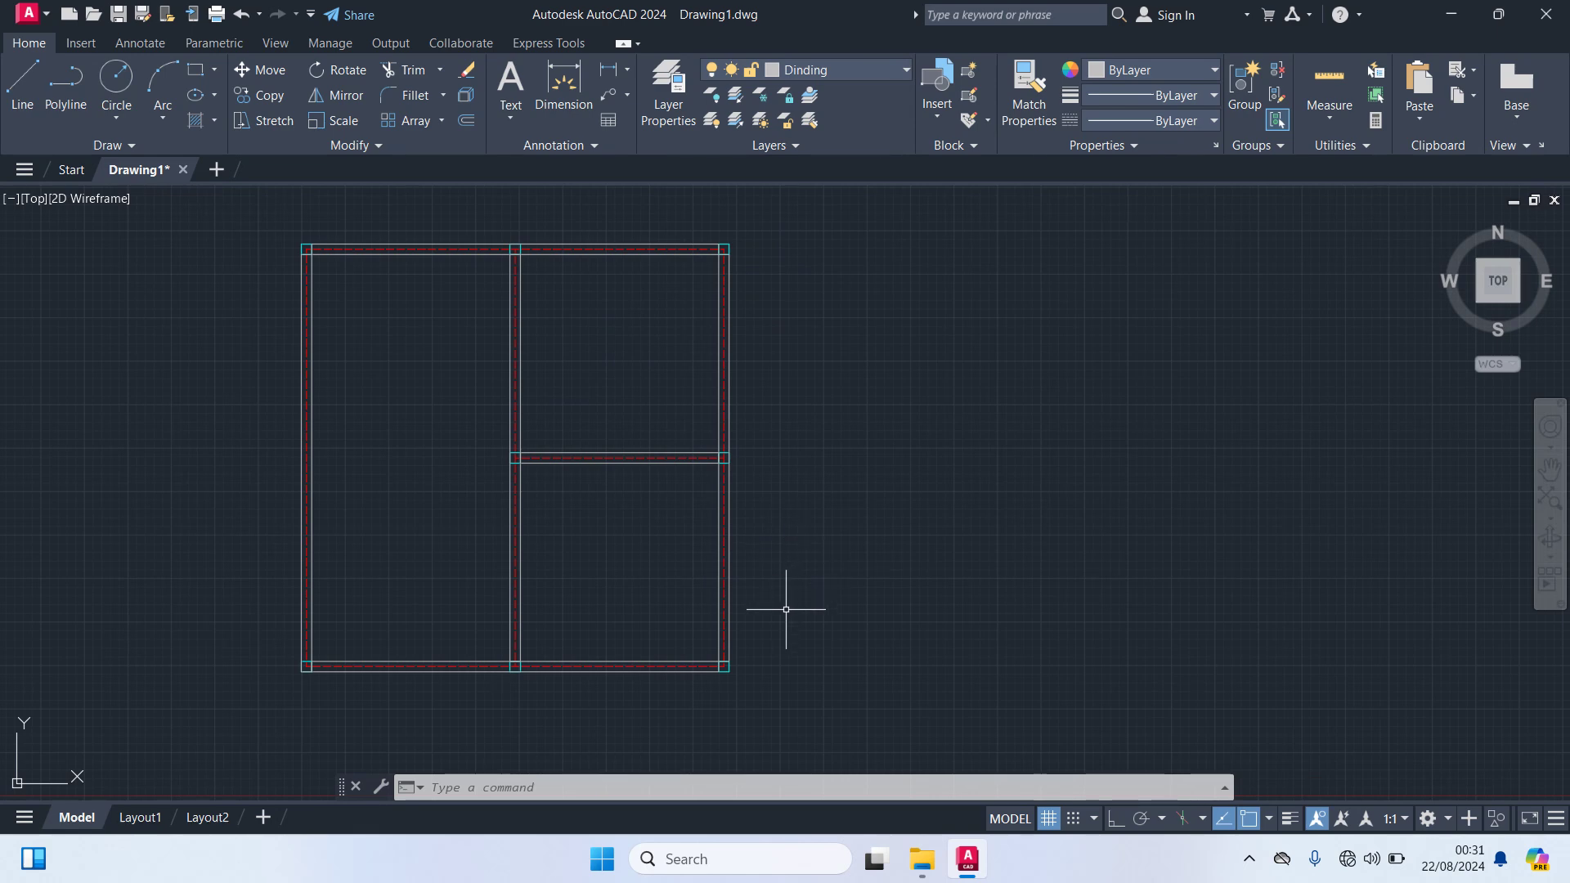
Step: Copy the entire floor plan horizontally to the right from its top-left corner, leaving a gap of about 302 between the plans
{"action": "left_click", "coordinate": [818, 703]}
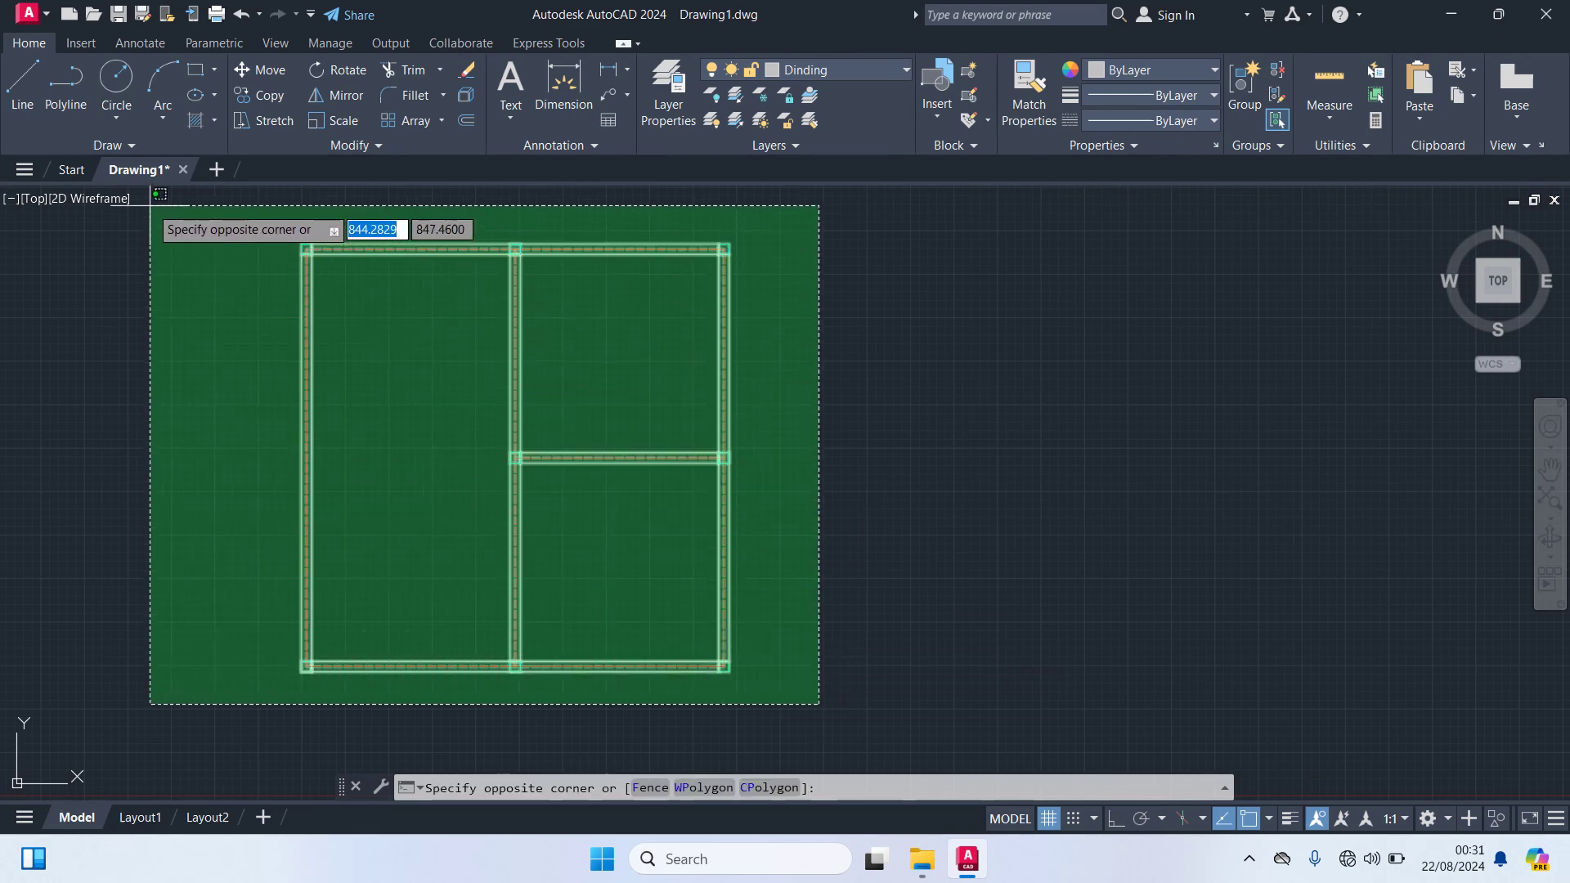
{"action": "left_click", "coordinate": [186, 222]}
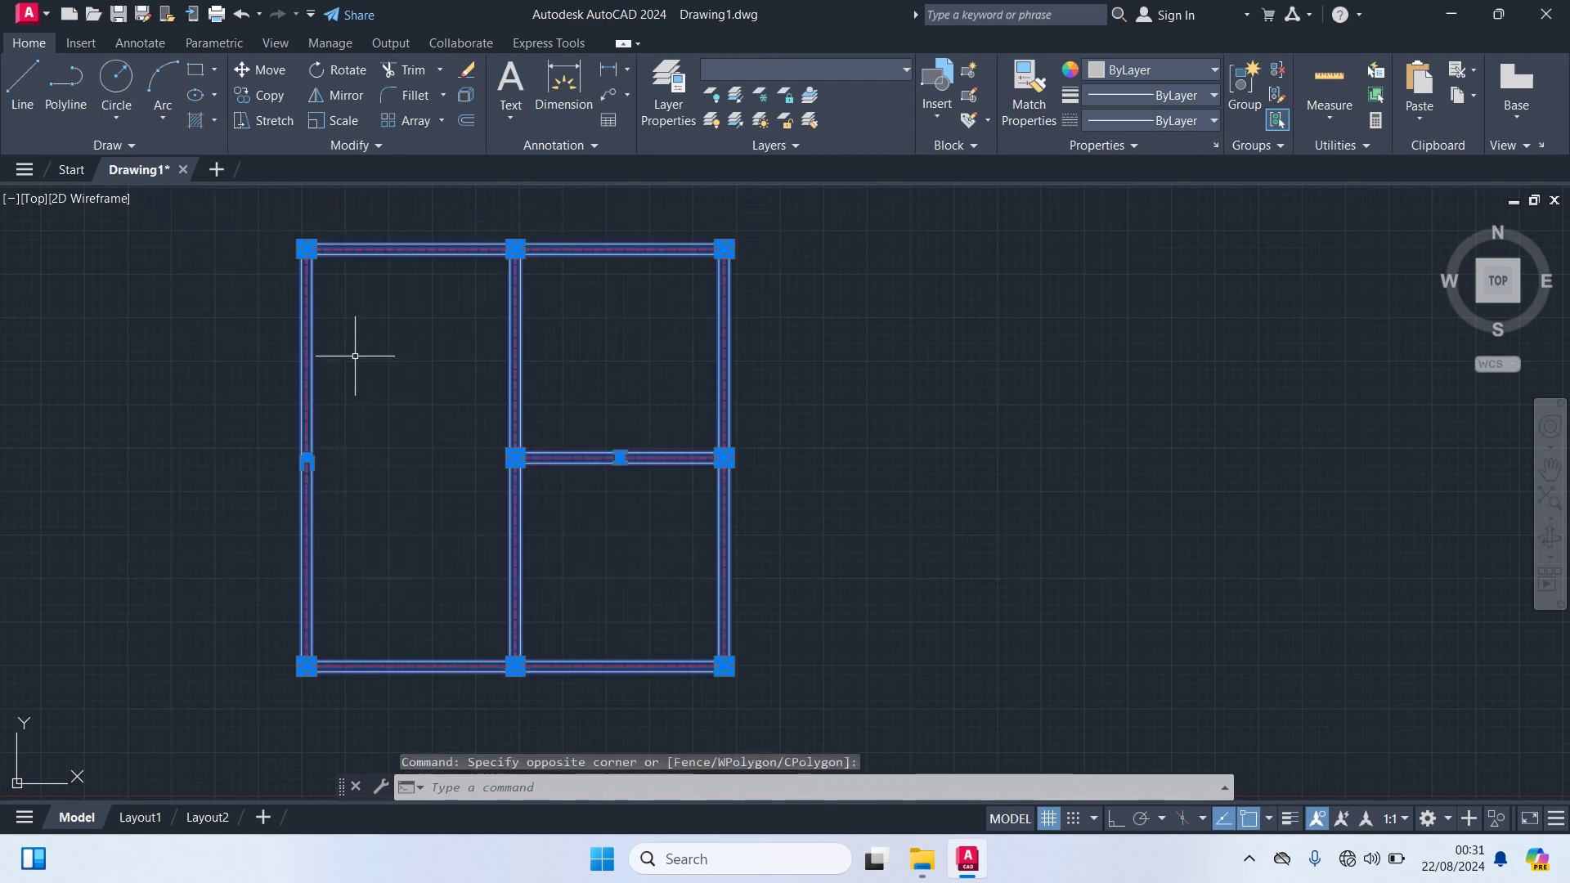
{"action": "type", "text": "co"}
{"action": "key", "text": "Return"}
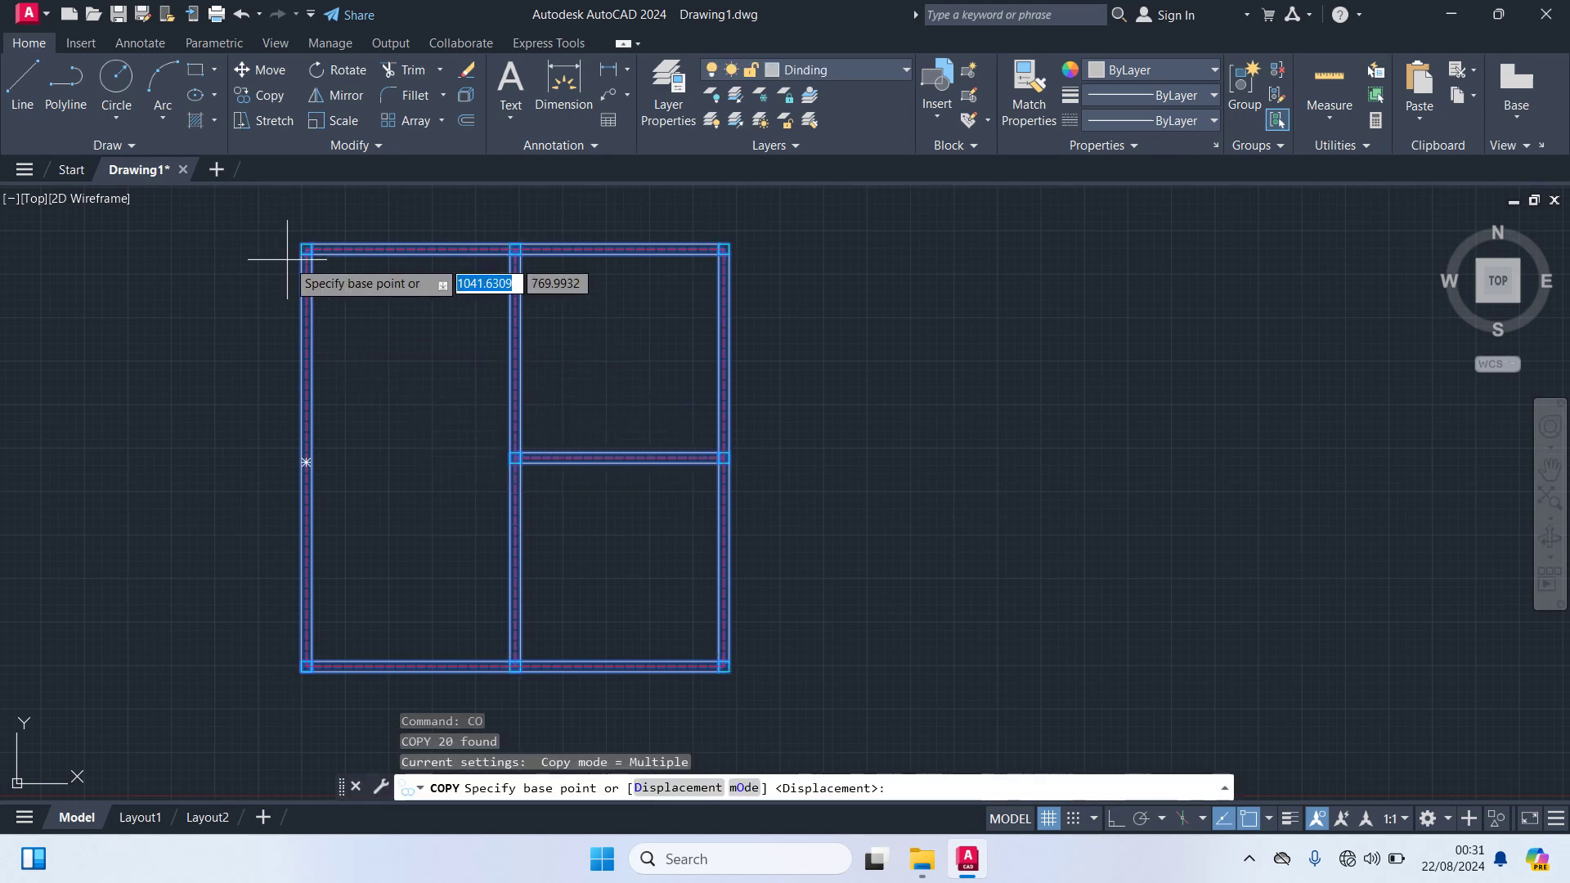
{"action": "left_click", "coordinate": [301, 244]}
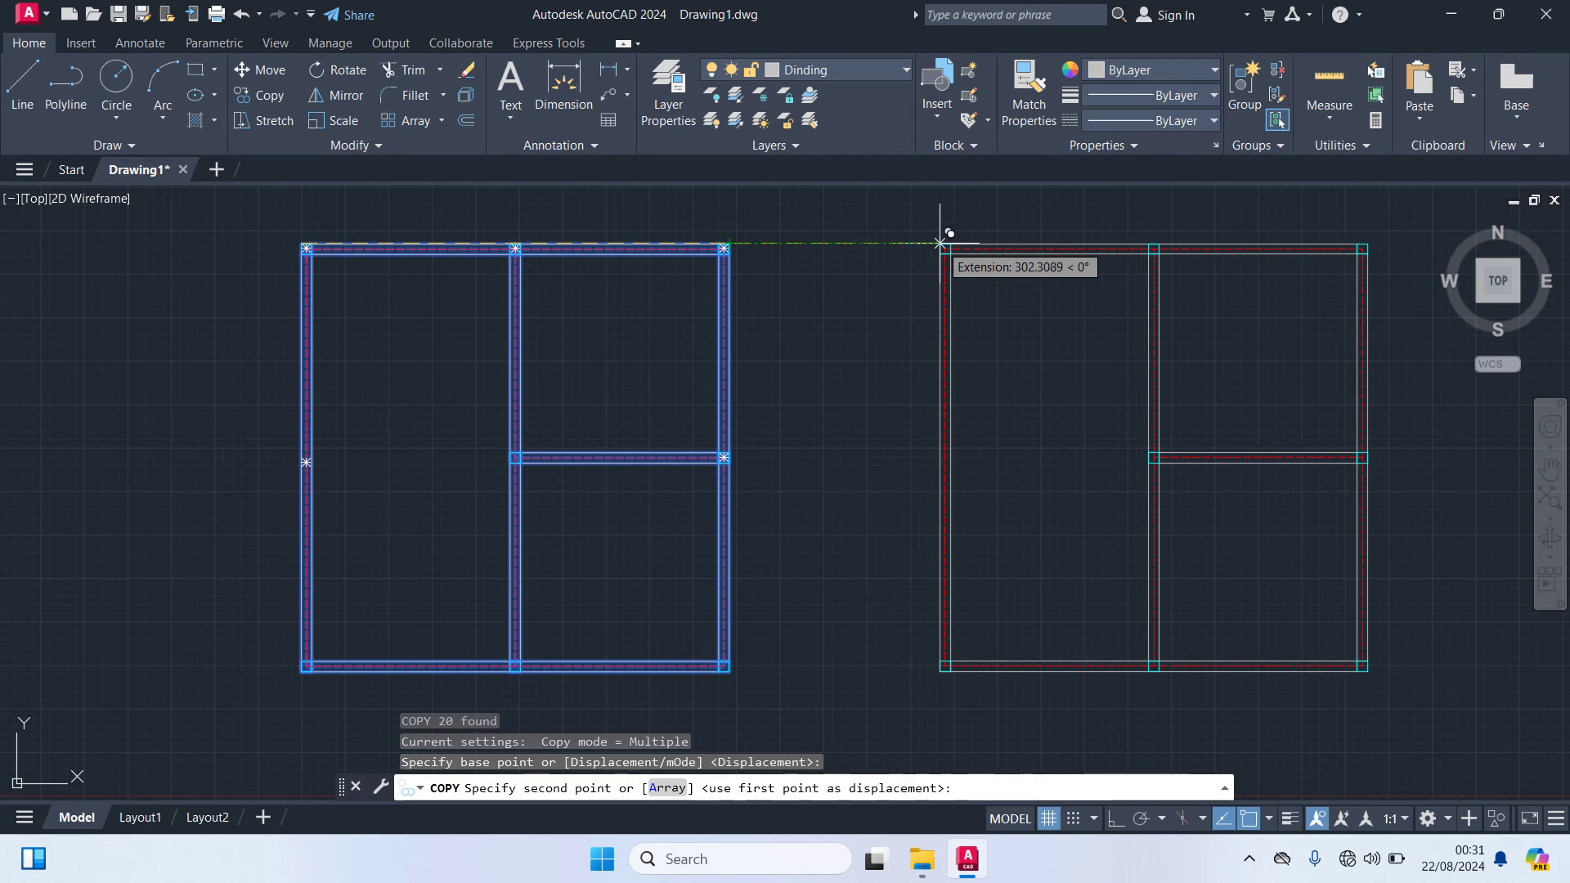
{"action": "left_click", "coordinate": [940, 243]}
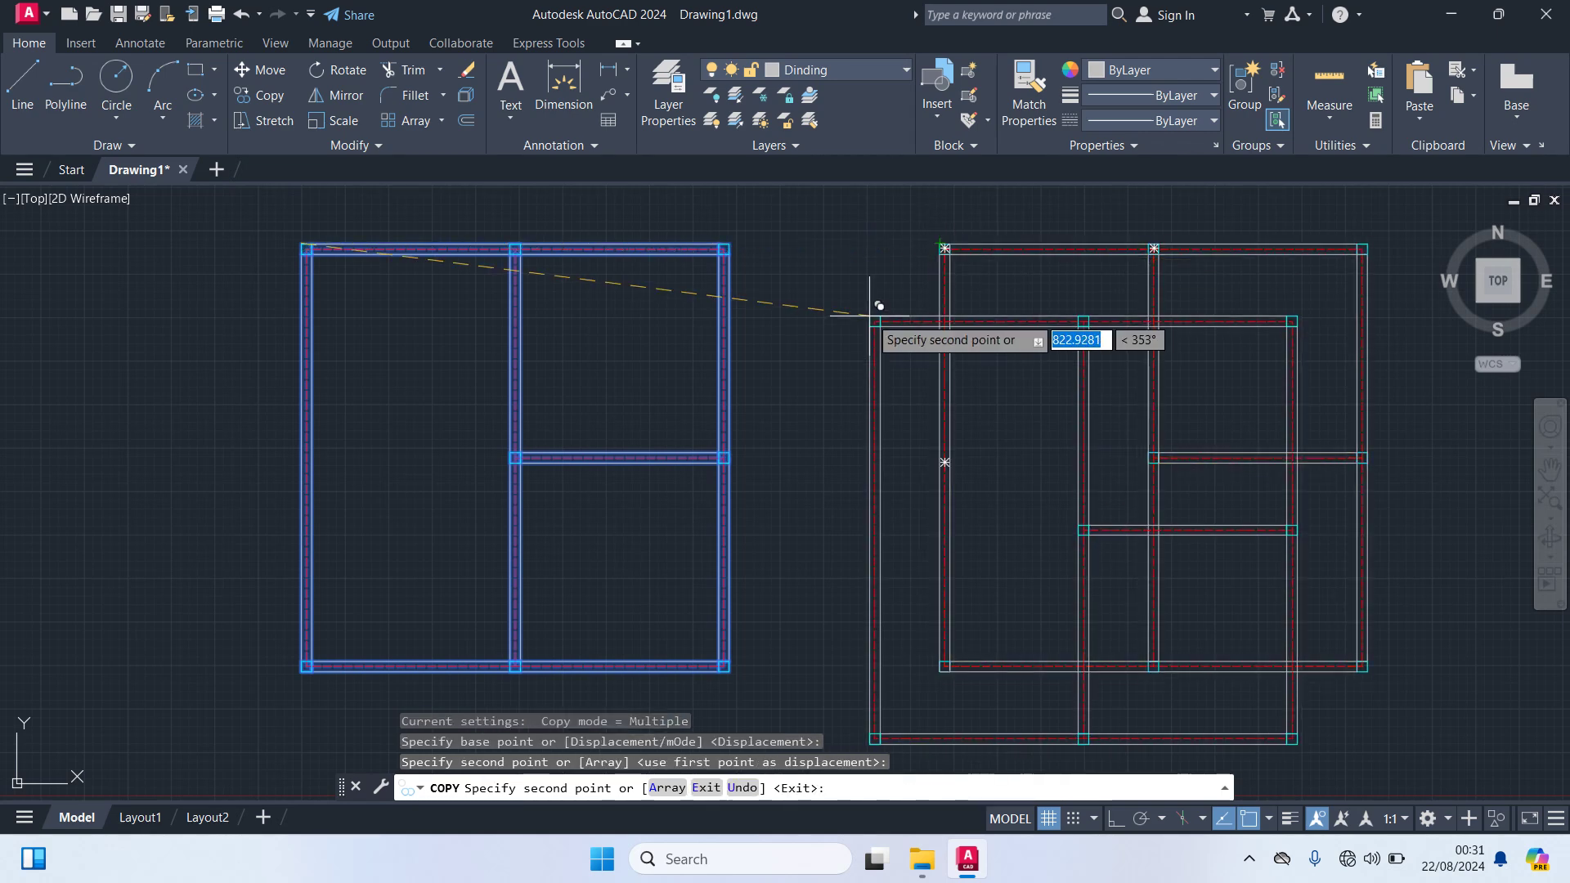
{"action": "key", "text": "Return"}
{"action": "middle_click_drag", "start_coordinate": [879, 270], "coordinate": [641, 280]}
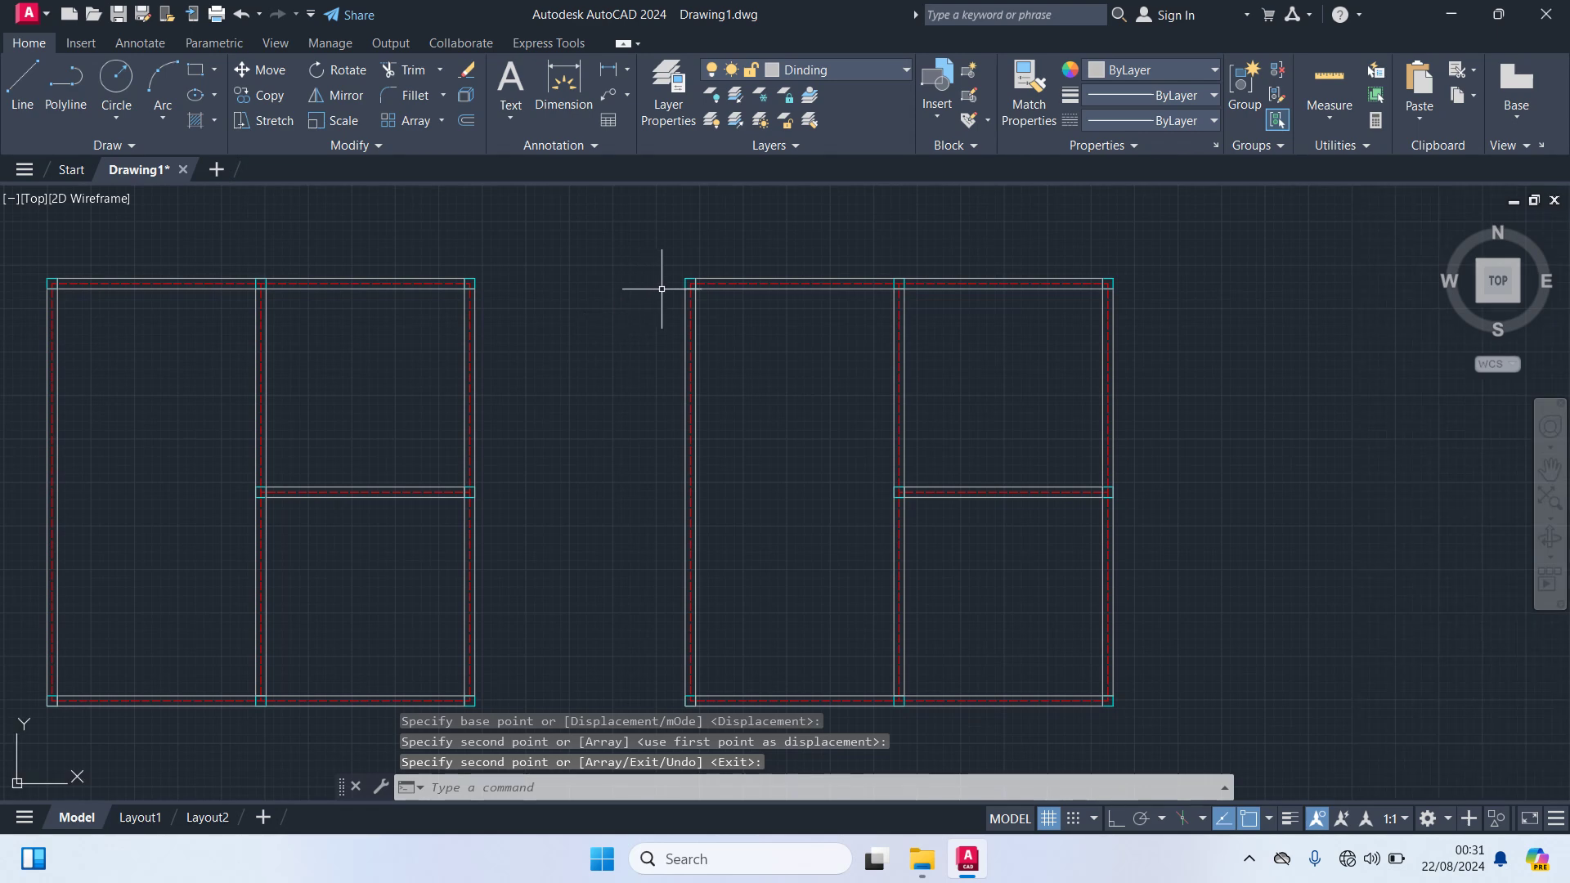
Step: Move all objects of the copied floor plan on the right to layer 0 and clear the selection
{"action": "middle_click_drag", "start_coordinate": [850, 326], "coordinate": [862, 305]}
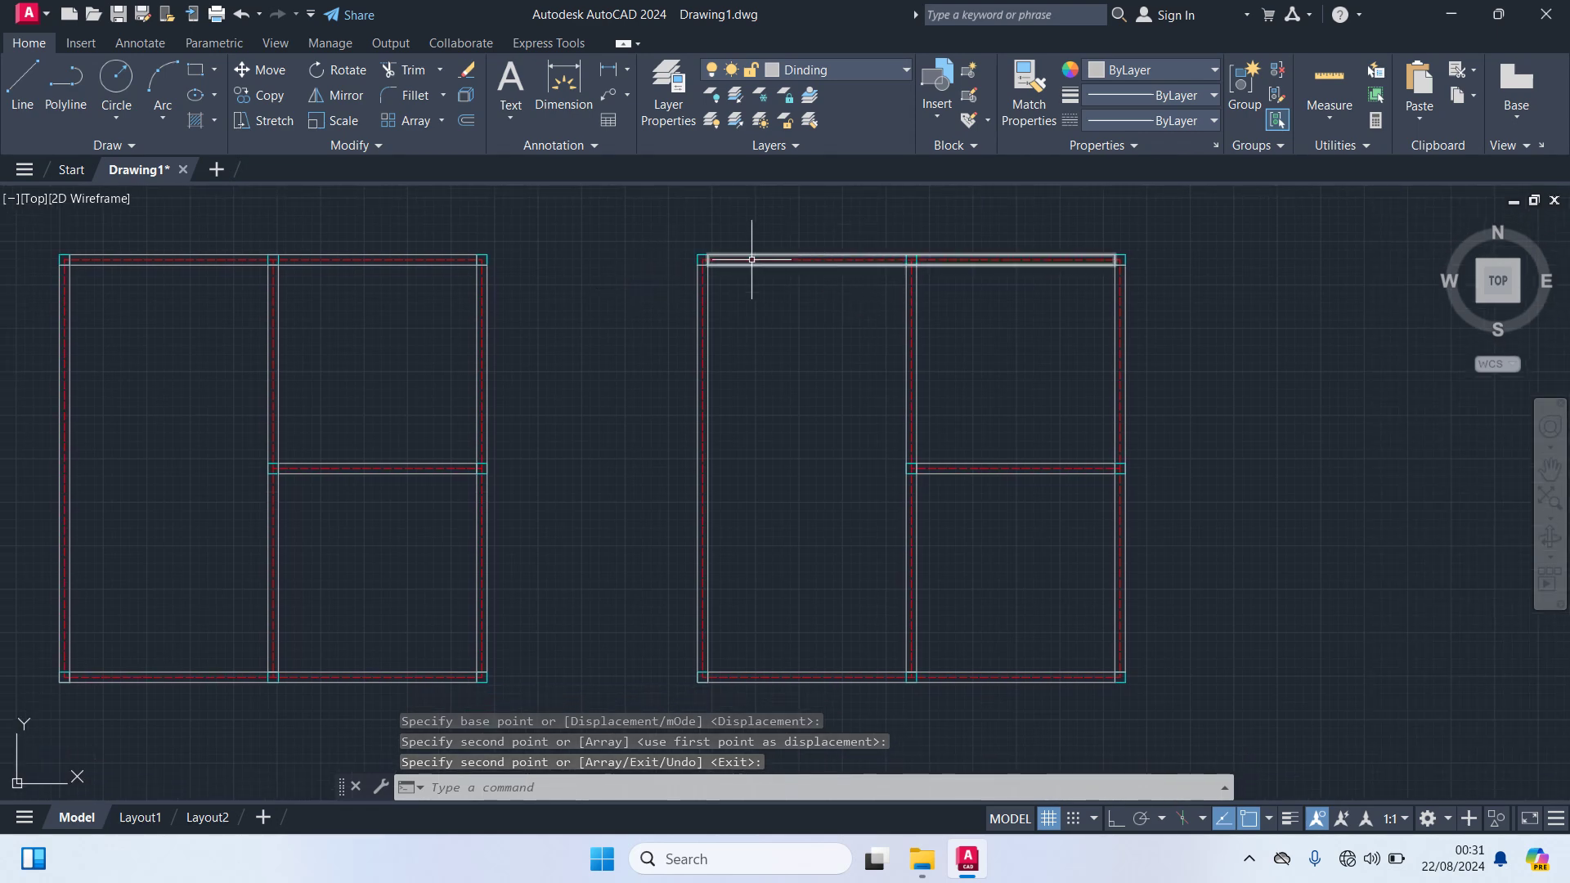
{"action": "scroll", "coordinate": [682, 259], "scroll_direction": "up", "scroll_amount": 2}
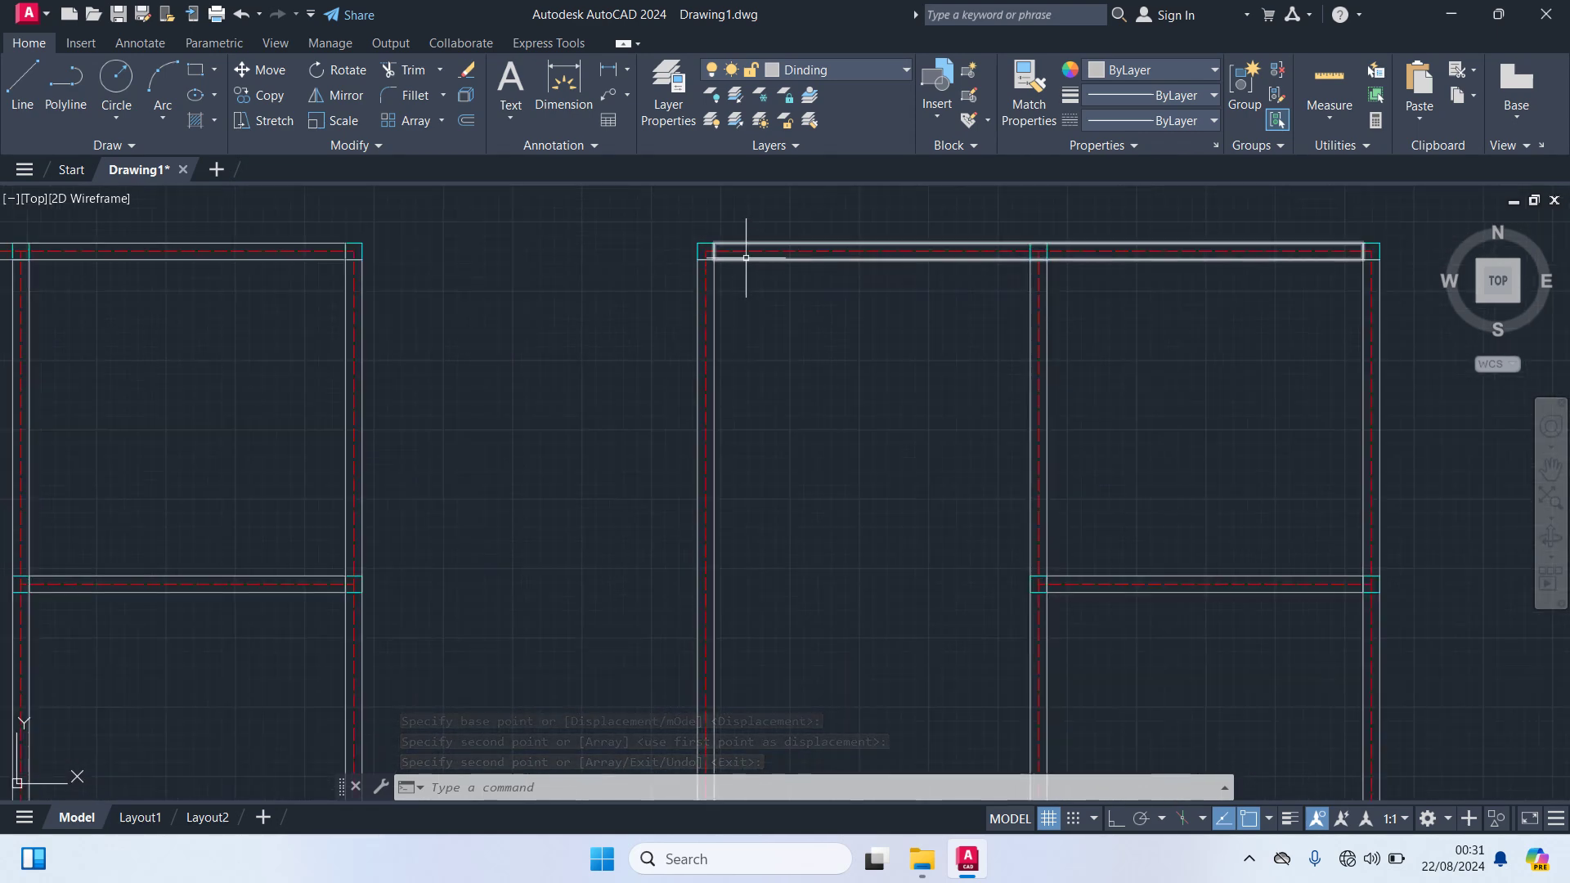
{"action": "scroll", "coordinate": [785, 291], "scroll_direction": "down", "scroll_amount": 4}
{"action": "left_click", "coordinate": [1114, 593]}
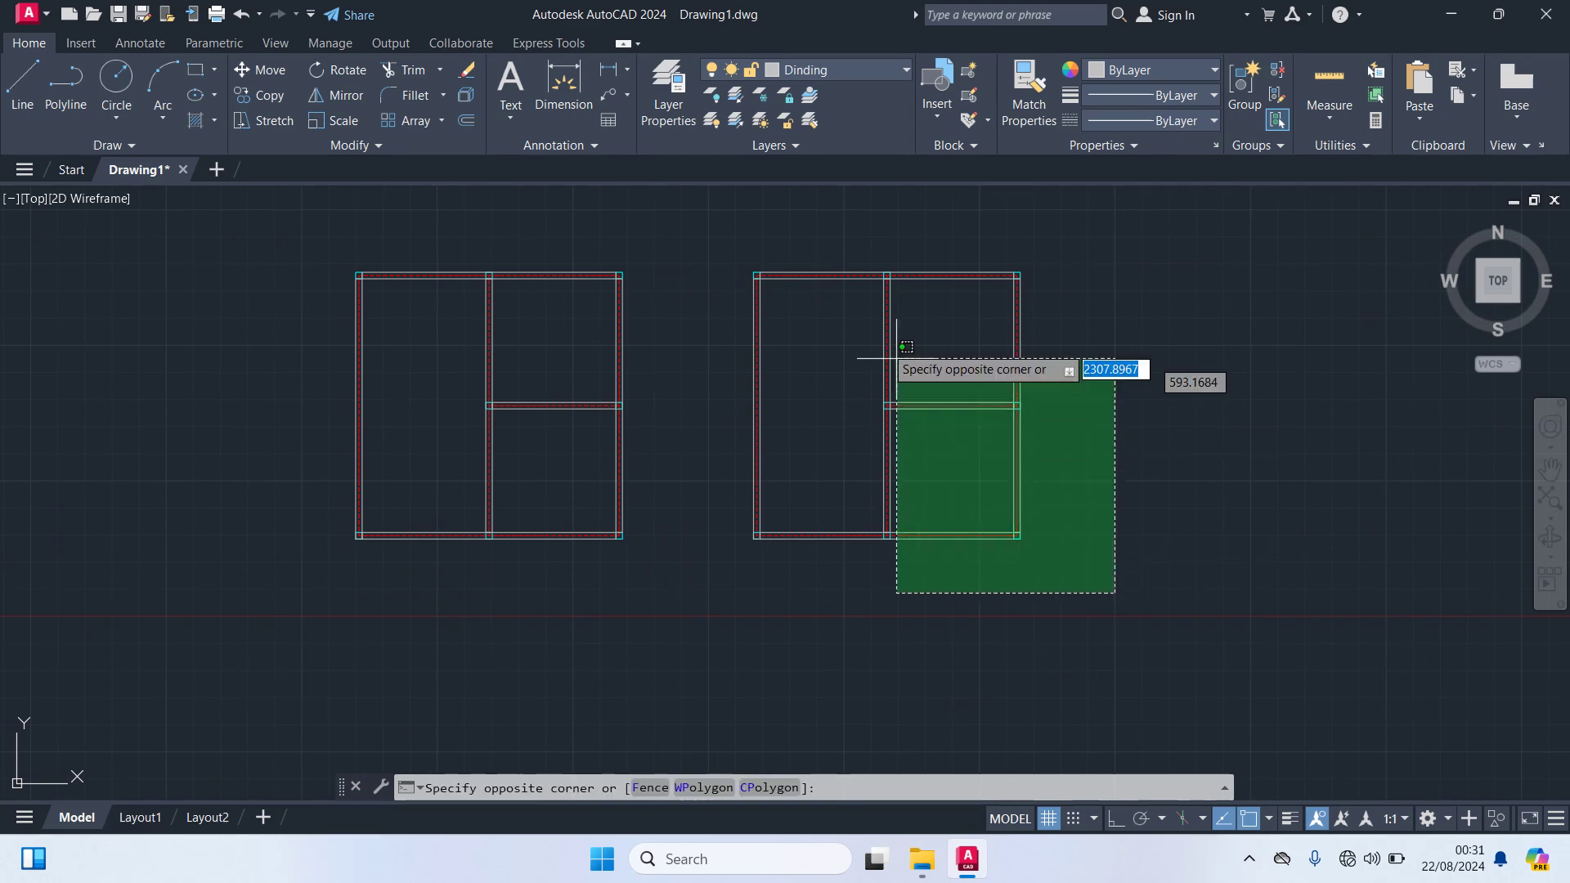
{"action": "left_click", "coordinate": [735, 230]}
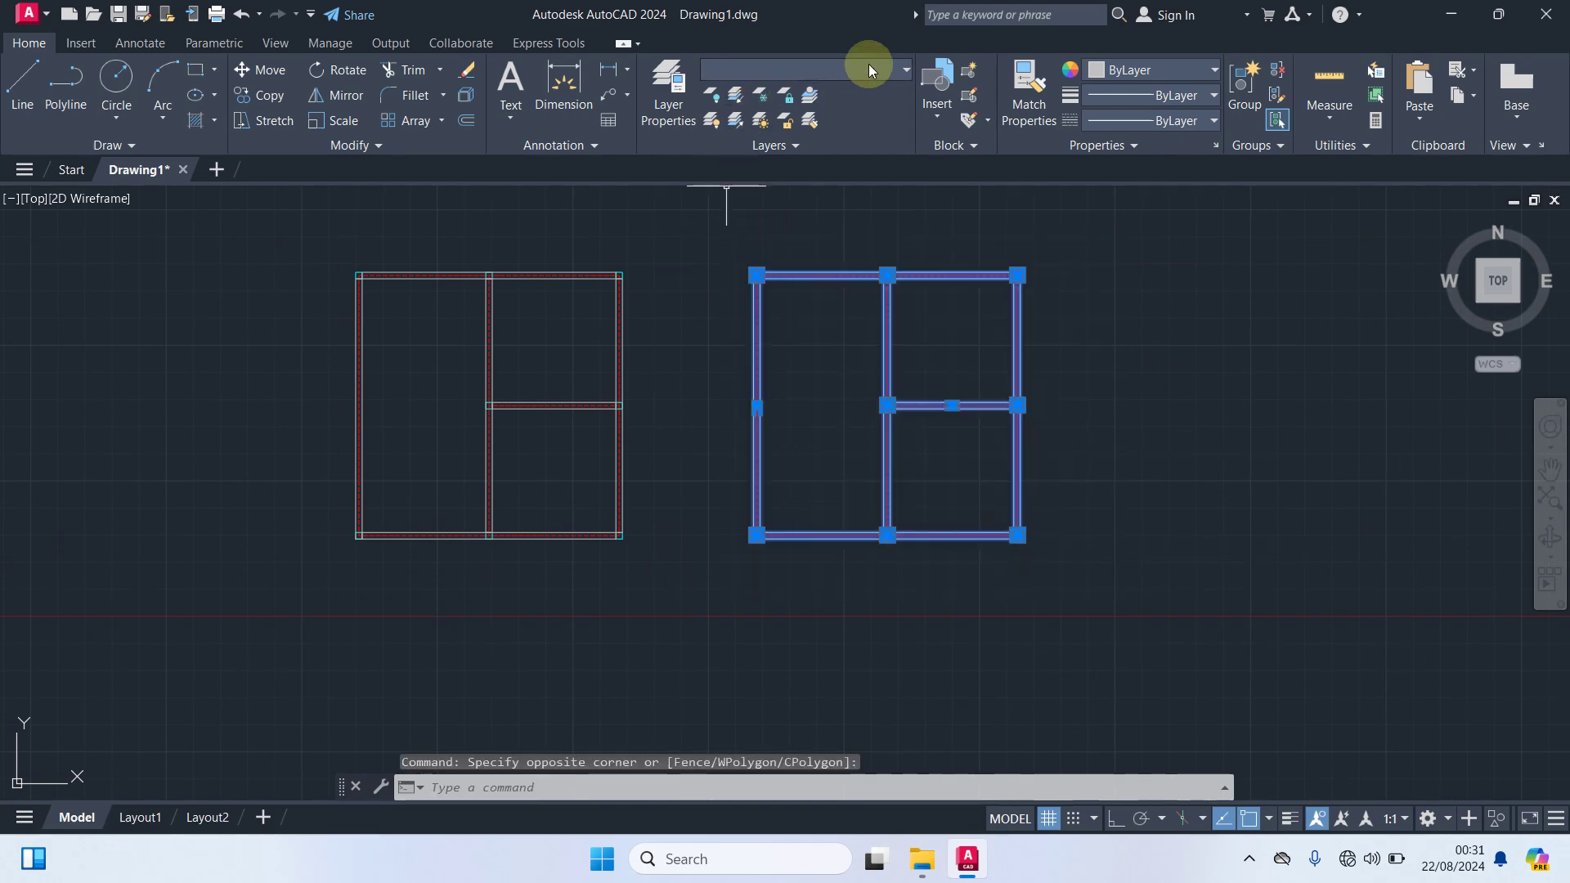
{"action": "left_click", "coordinate": [905, 72]}
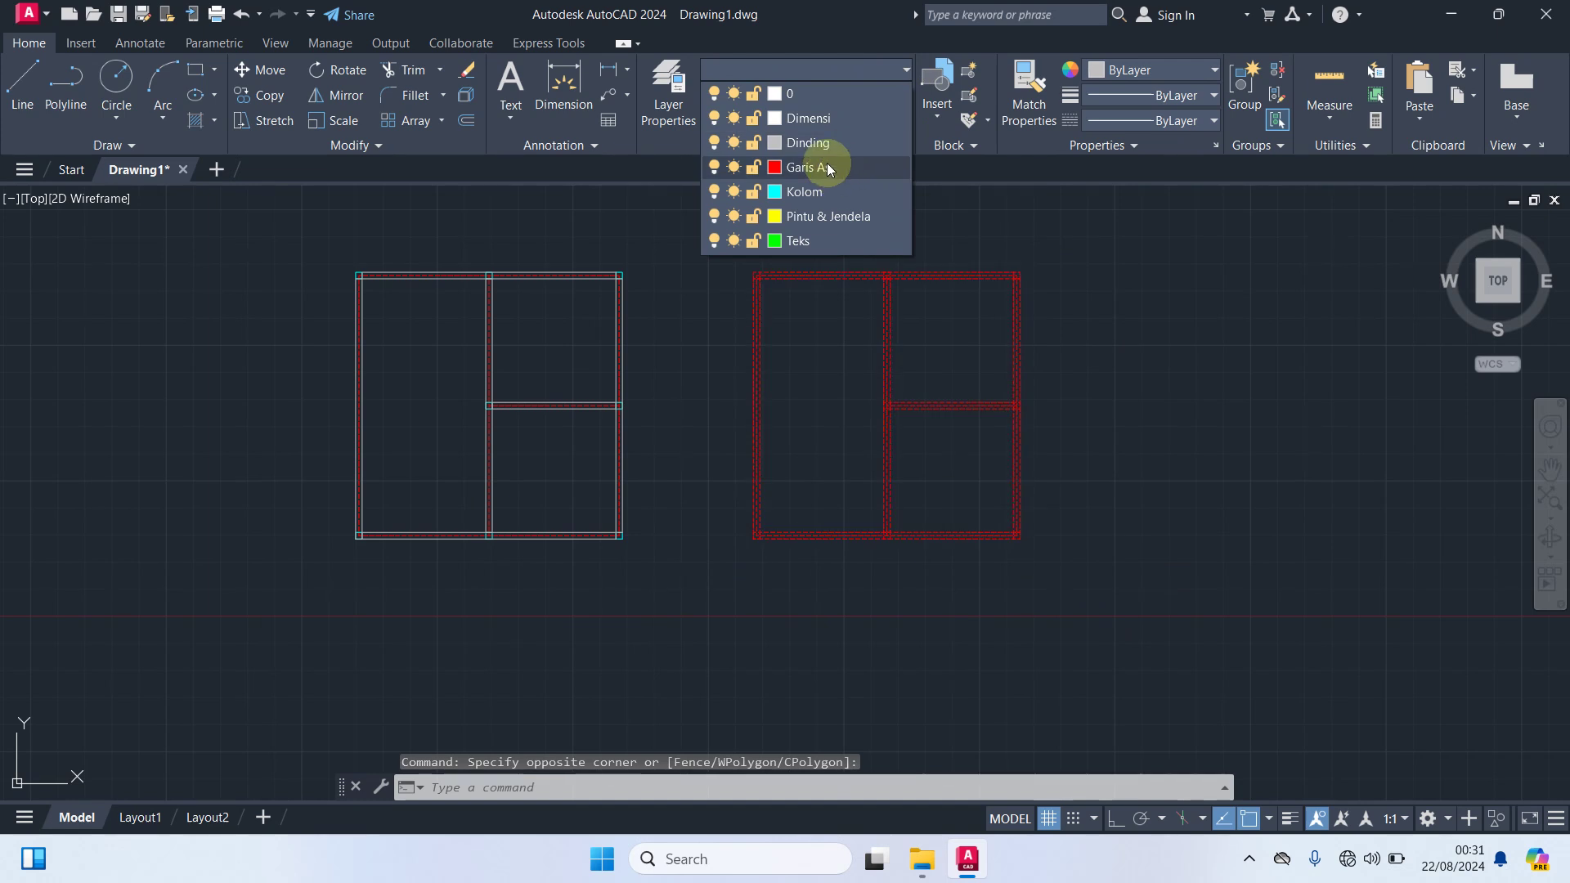
{"action": "left_click", "coordinate": [794, 94]}
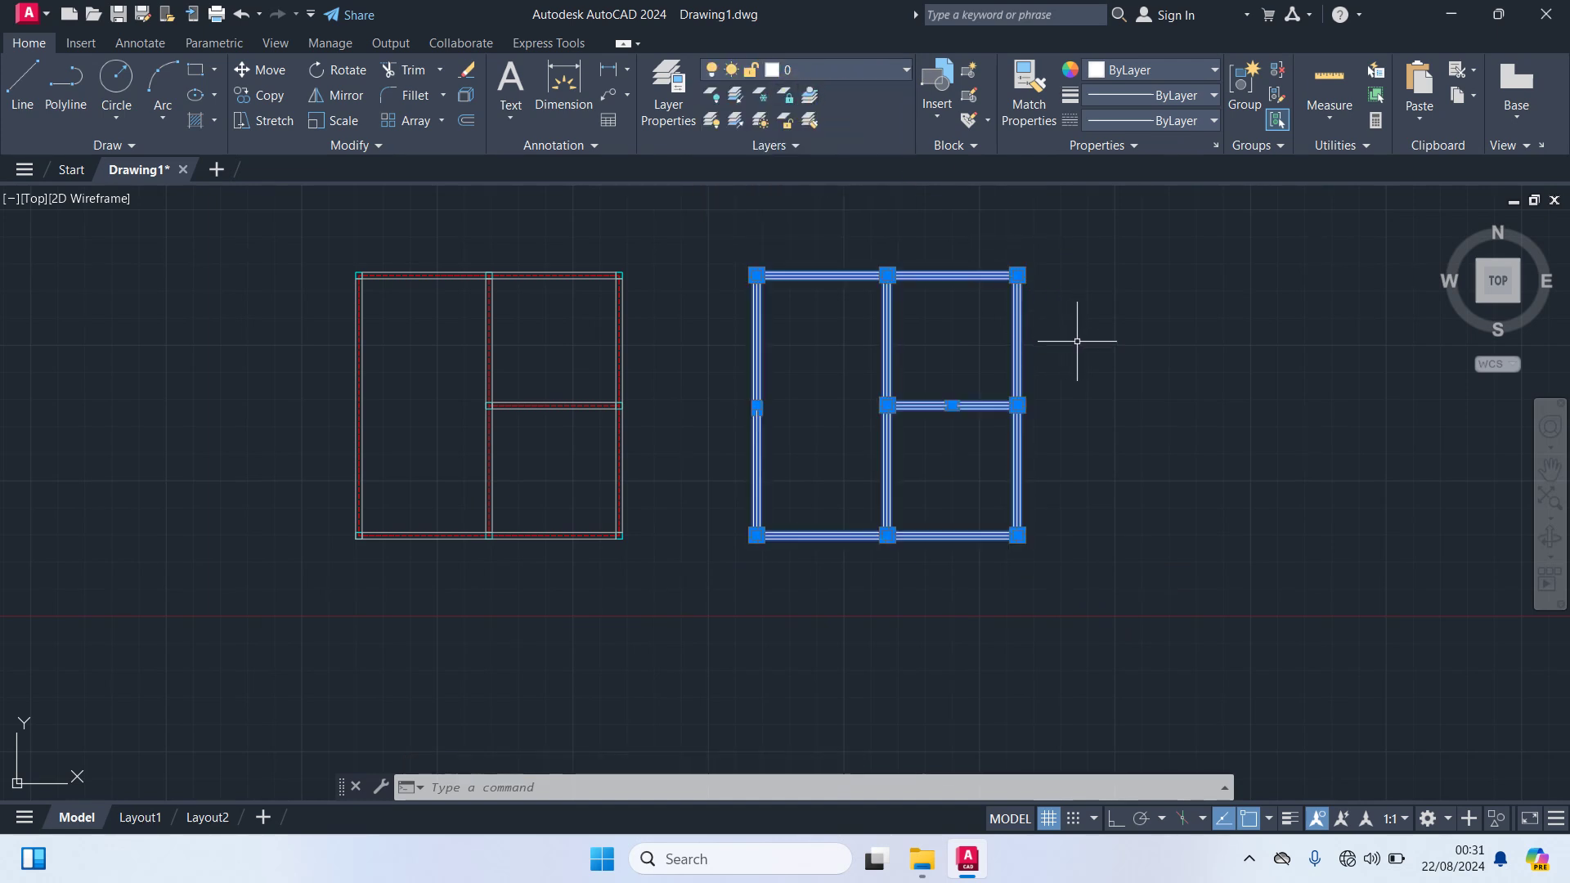
{"action": "key", "text": "Escape"}
{"action": "scroll", "coordinate": [1077, 342], "scroll_direction": "up", "scroll_amount": 2}
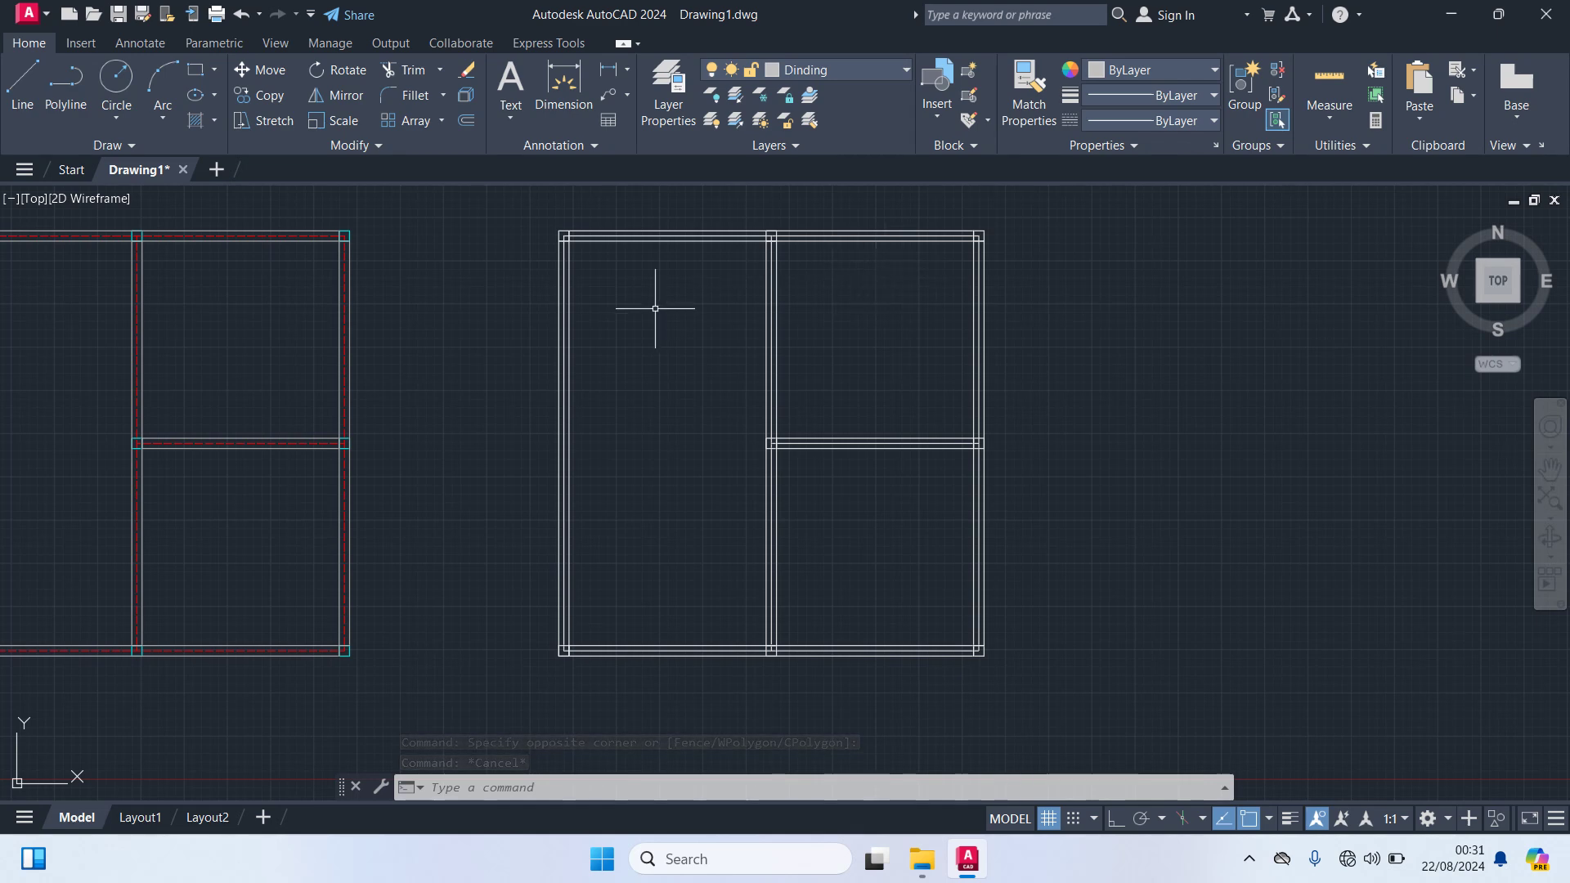
Step: Assign the six axis lines of the copied floor plan on the right to the Garis As layer and clear the selection
{"action": "middle_click_drag", "start_coordinate": [655, 308], "coordinate": [752, 366]}
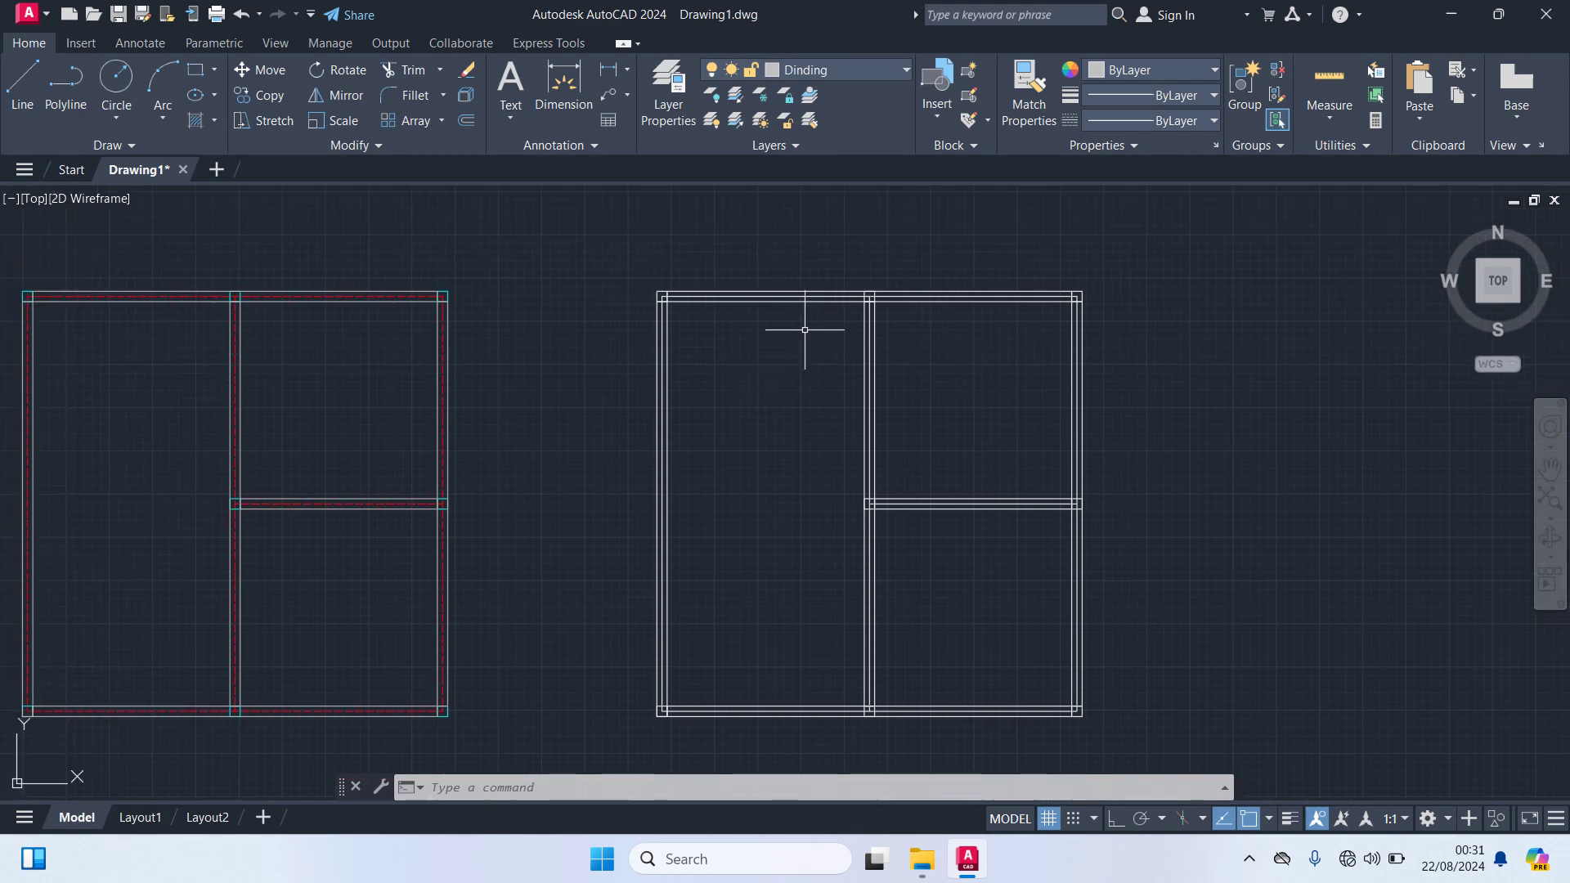
{"action": "scroll", "coordinate": [787, 299], "scroll_direction": "up", "scroll_amount": 4}
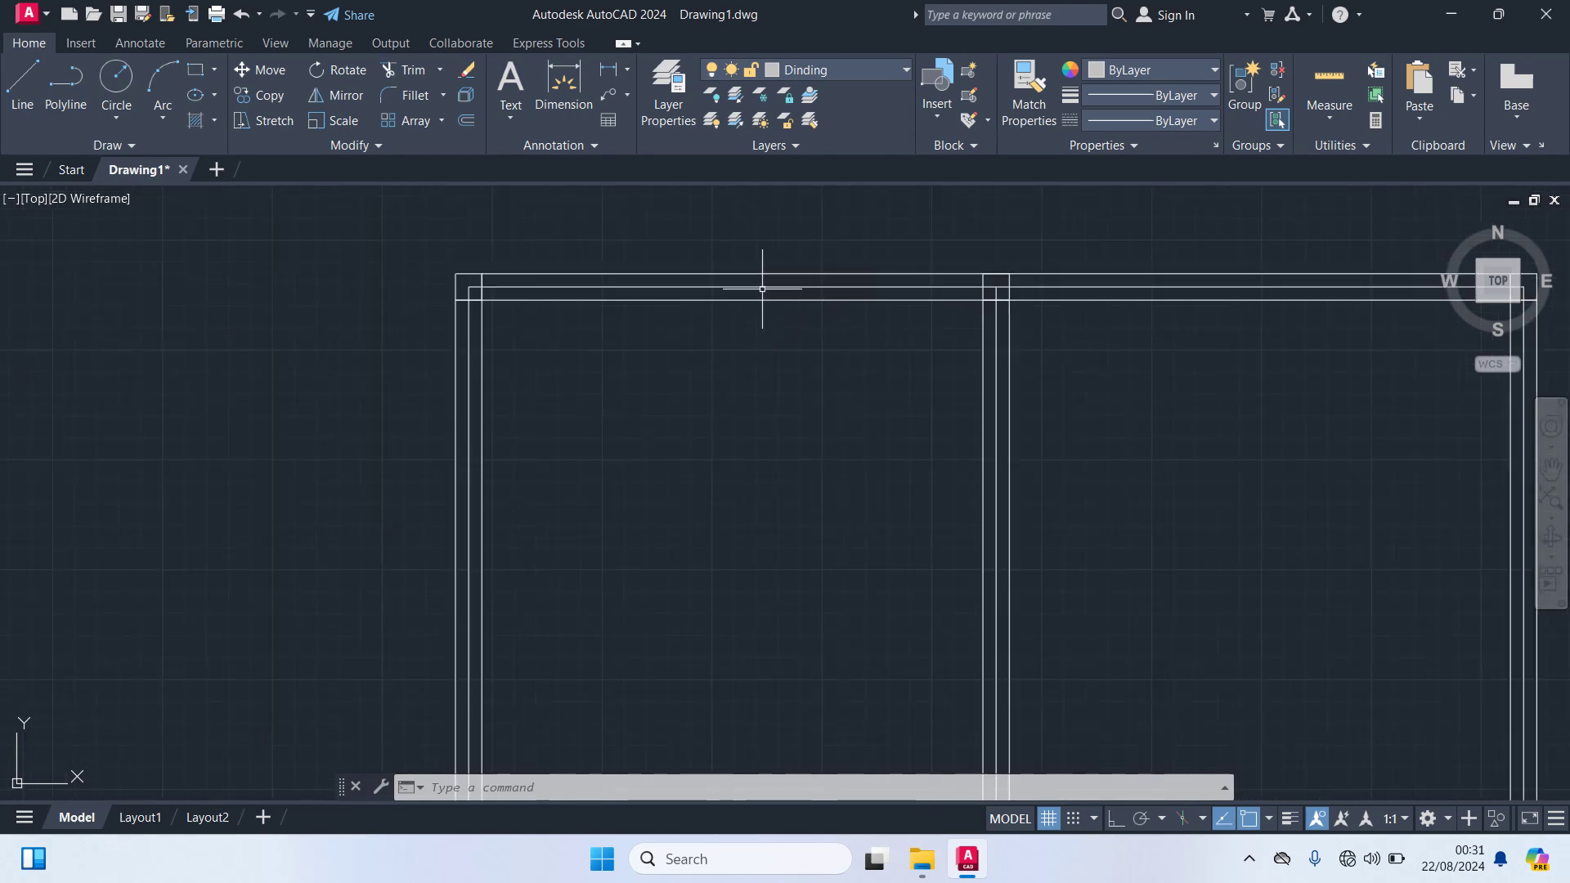
{"action": "left_click", "coordinate": [758, 286]}
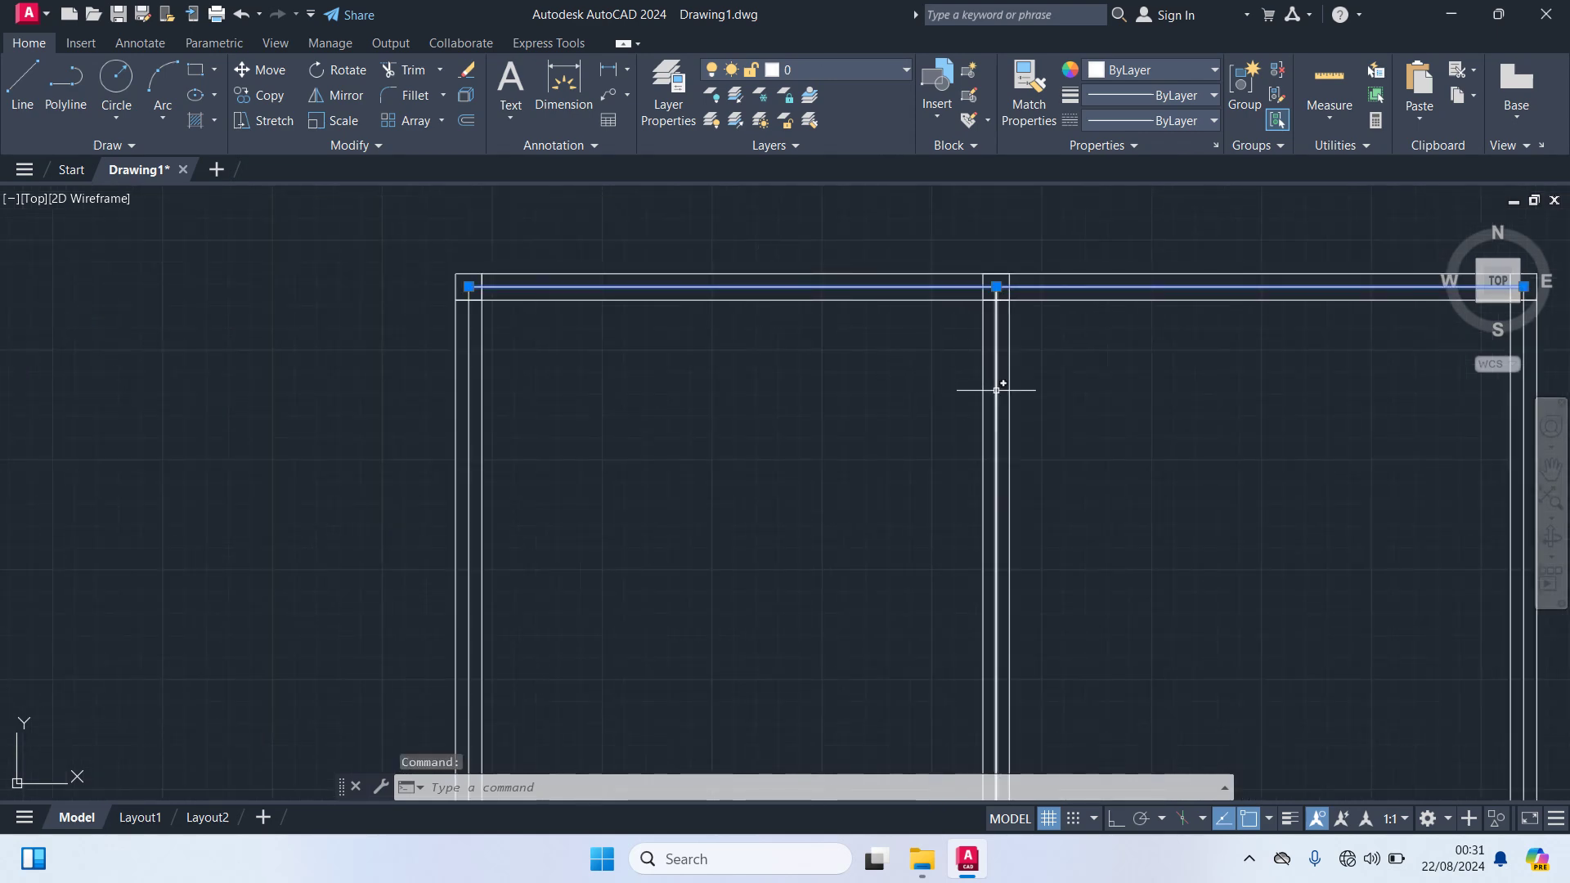
{"action": "left_click", "coordinate": [998, 385]}
{"action": "scroll", "coordinate": [534, 389], "scroll_direction": "down", "scroll_amount": 2}
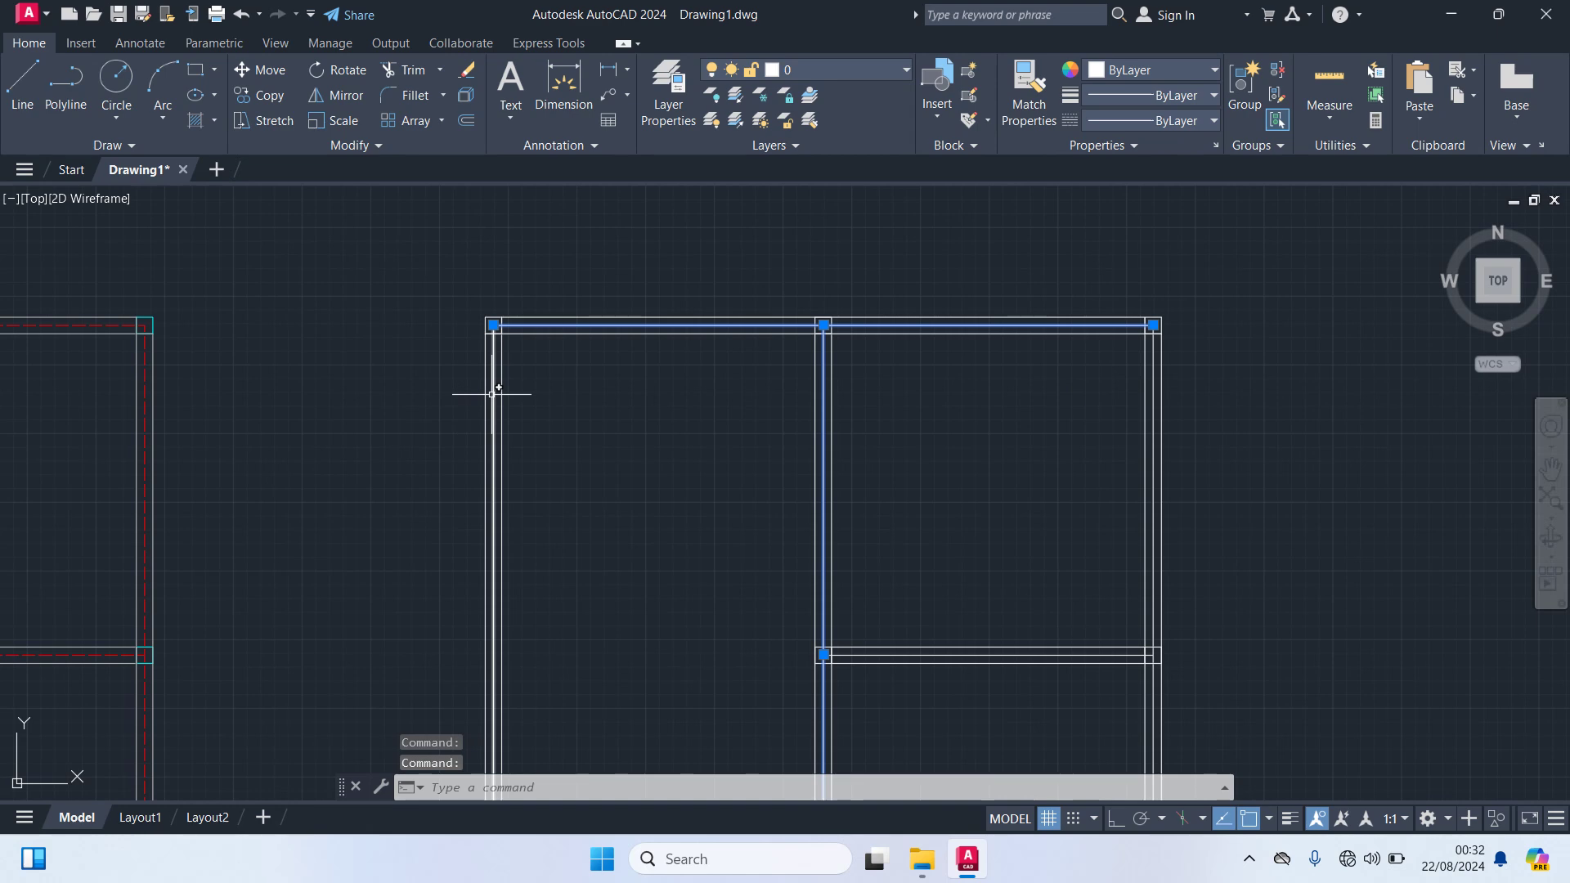
{"action": "left_click", "coordinate": [500, 392]}
{"action": "middle_click_drag", "start_coordinate": [645, 431], "coordinate": [631, 259]}
{"action": "scroll", "coordinate": [942, 536], "scroll_direction": "up", "scroll_amount": 2}
{"action": "scroll", "coordinate": [922, 528], "scroll_direction": "up", "scroll_amount": 2}
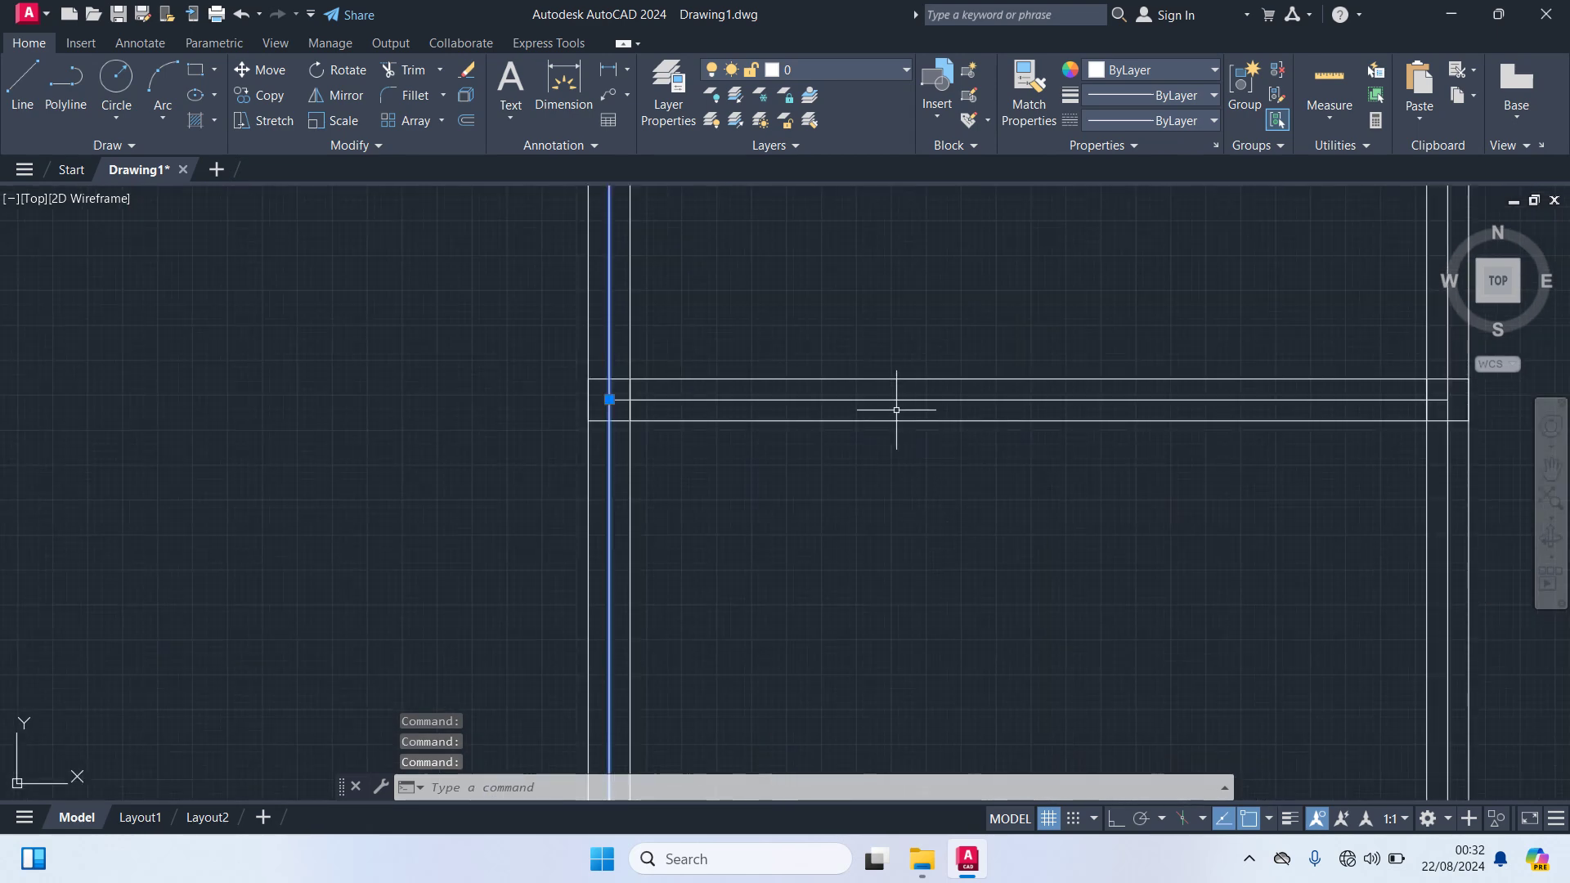
{"action": "left_click", "coordinate": [884, 399]}
{"action": "scroll", "coordinate": [950, 445], "scroll_direction": "down", "scroll_amount": 4}
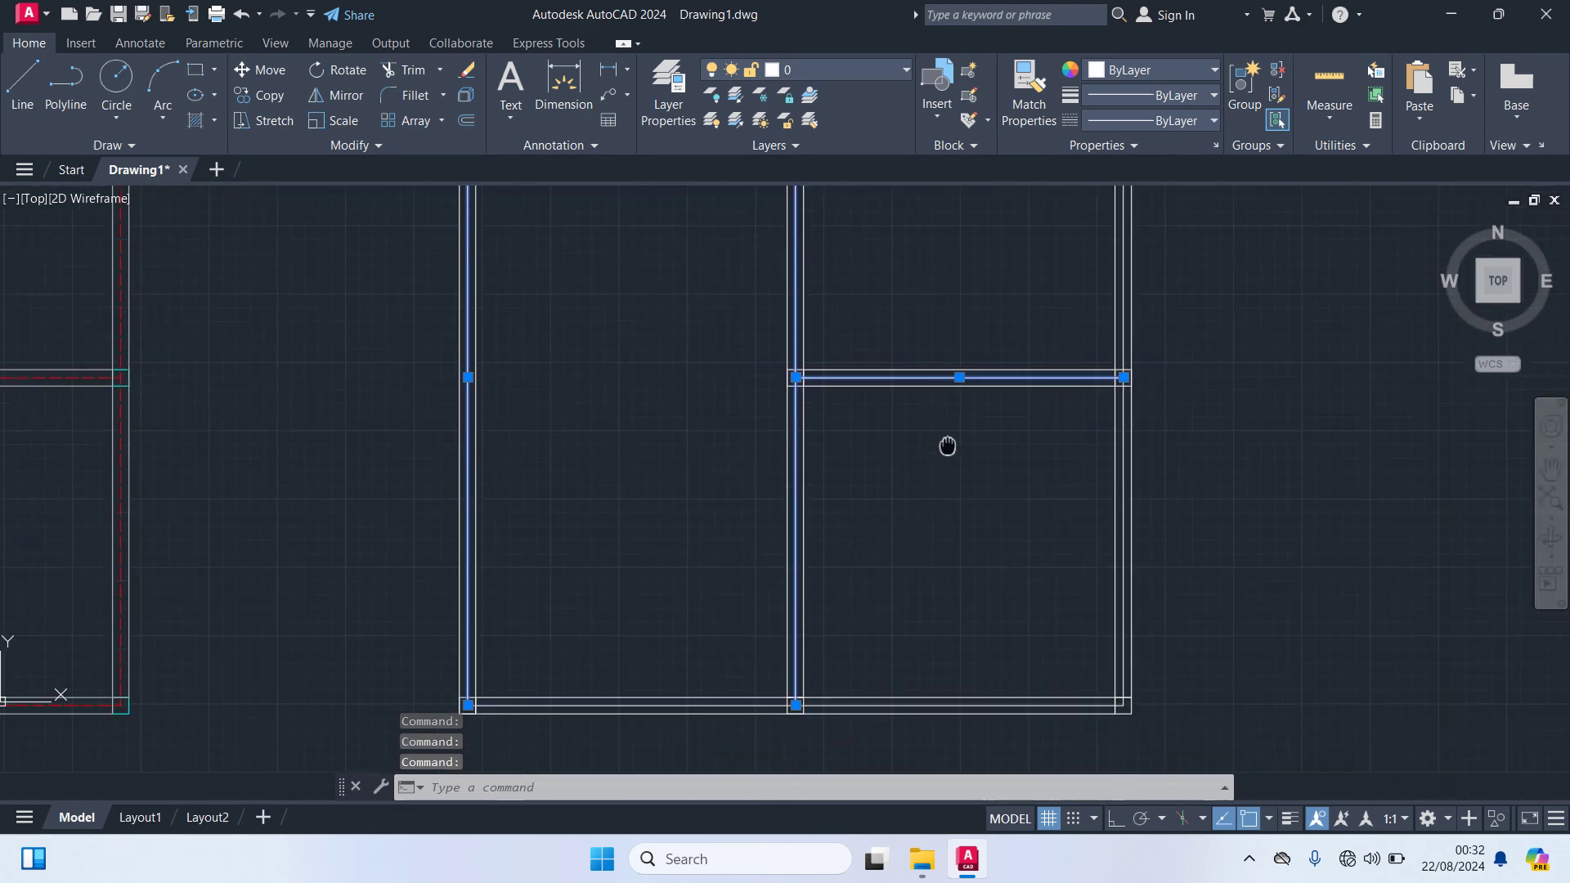
{"action": "middle_click_drag", "start_coordinate": [1093, 543], "coordinate": [1066, 458]}
{"action": "left_click", "coordinate": [1104, 501]}
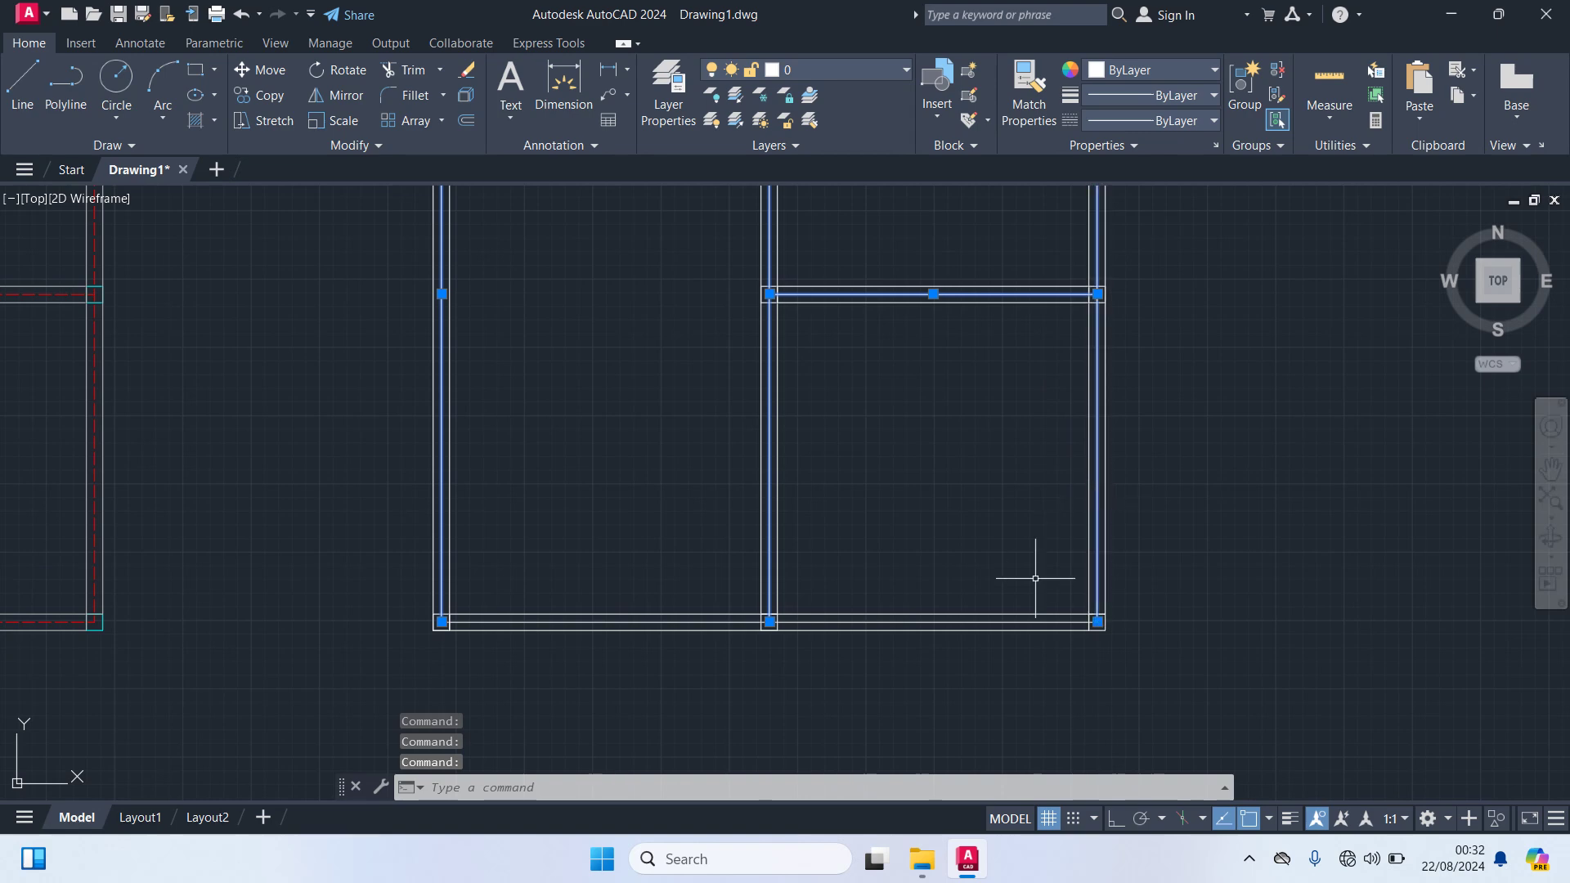
{"action": "scroll", "coordinate": [981, 620], "scroll_direction": "up", "scroll_amount": 2}
{"action": "left_click", "coordinate": [978, 622]}
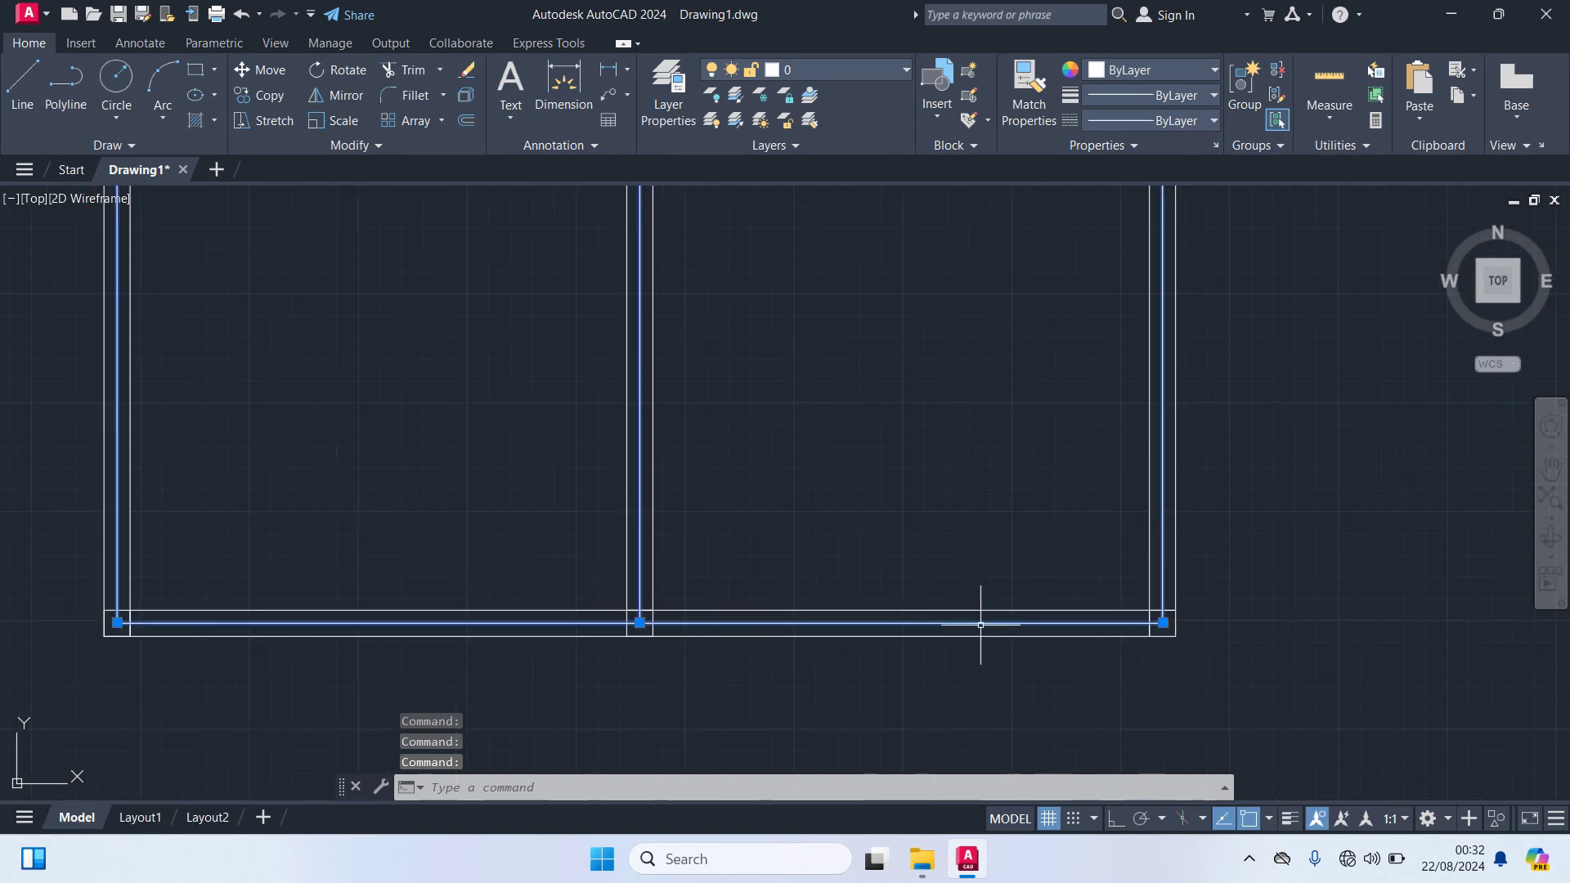
{"action": "scroll", "coordinate": [984, 658], "scroll_direction": "down", "scroll_amount": 4}
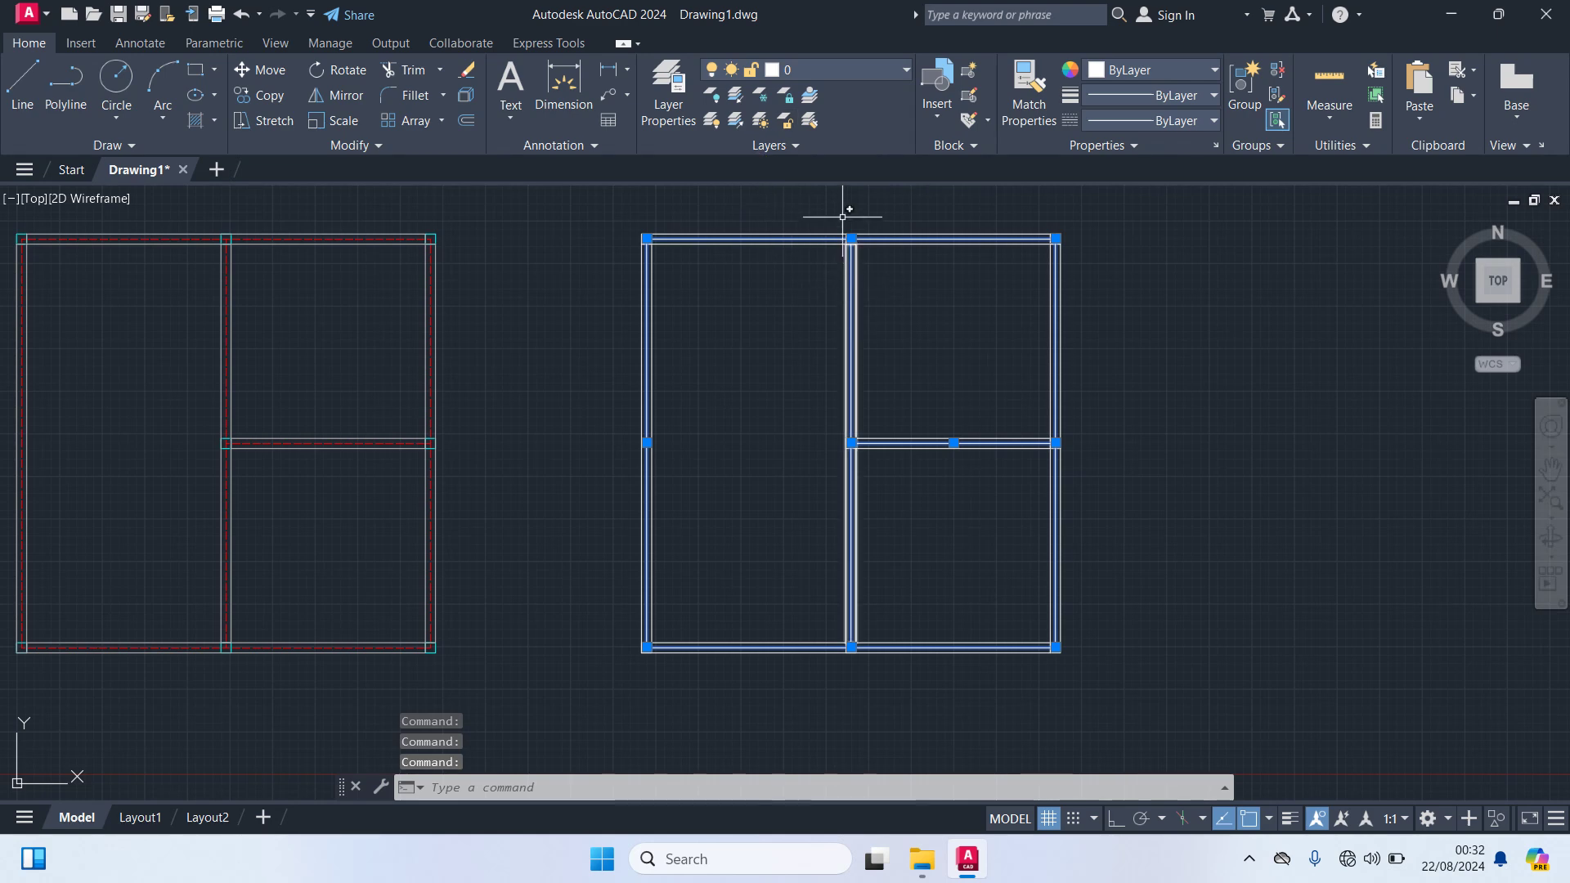
{"action": "left_click", "coordinate": [846, 71]}
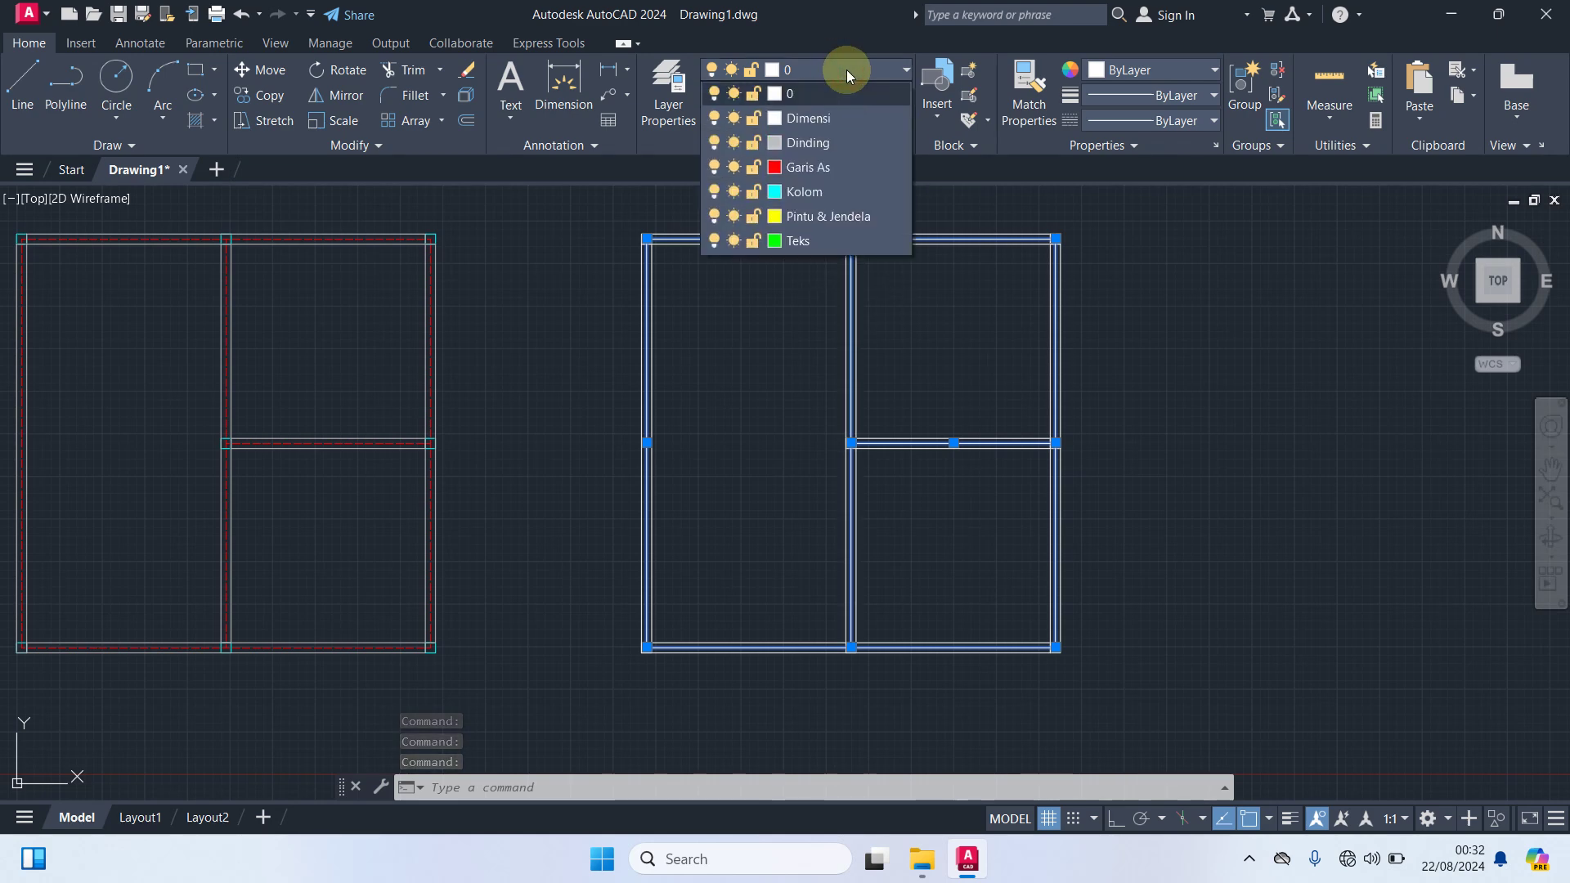
{"action": "left_click", "coordinate": [822, 168]}
{"action": "scroll", "coordinate": [865, 279], "scroll_direction": "up", "scroll_amount": 2}
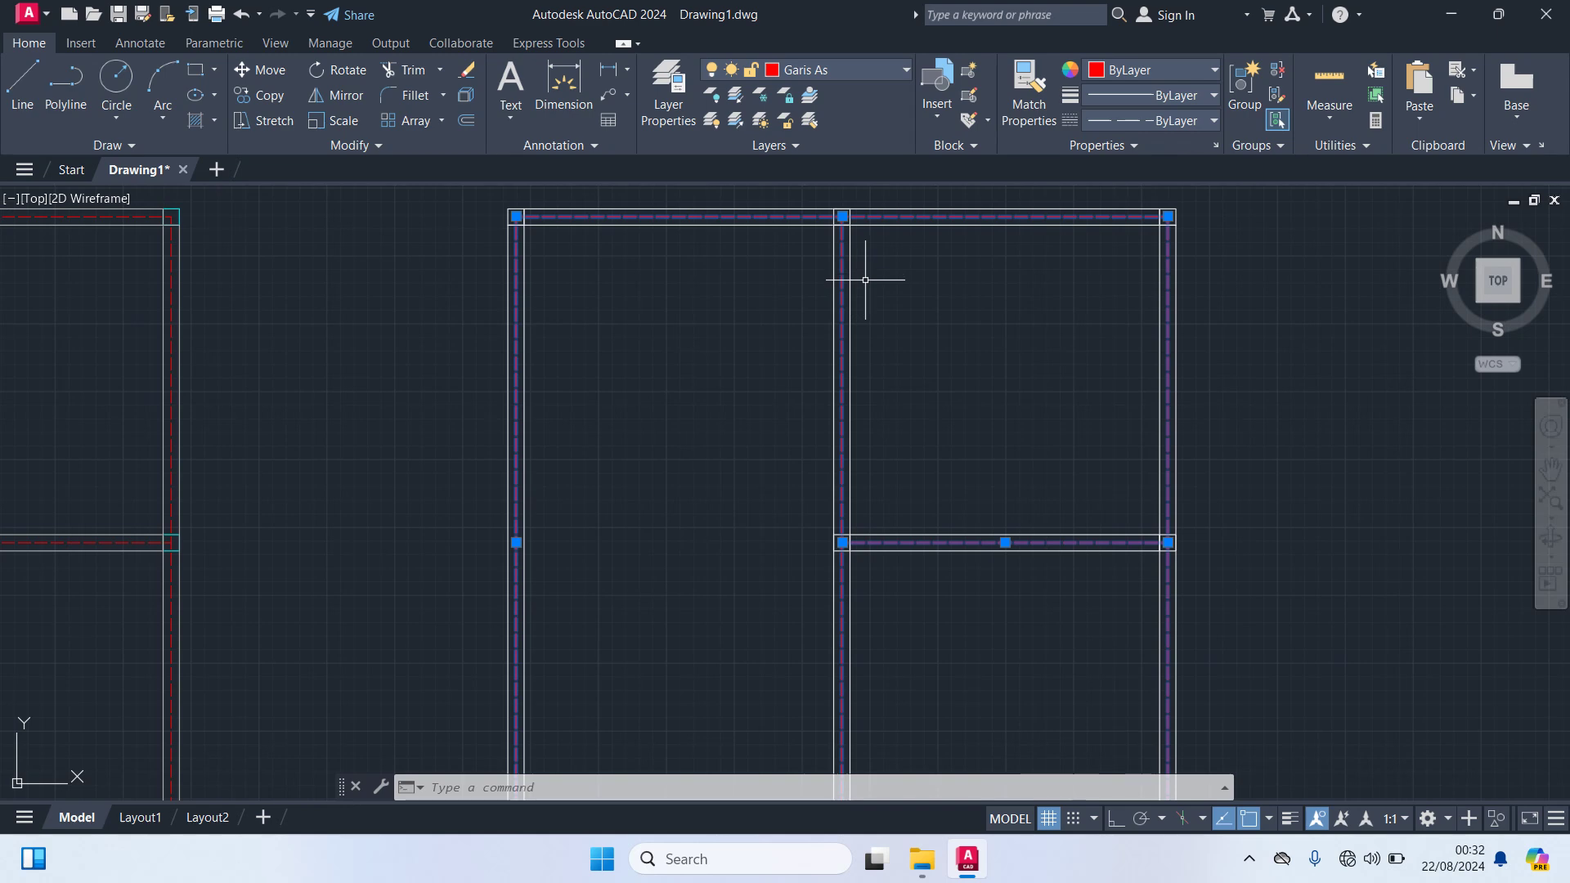
{"action": "key", "text": "Escape"}
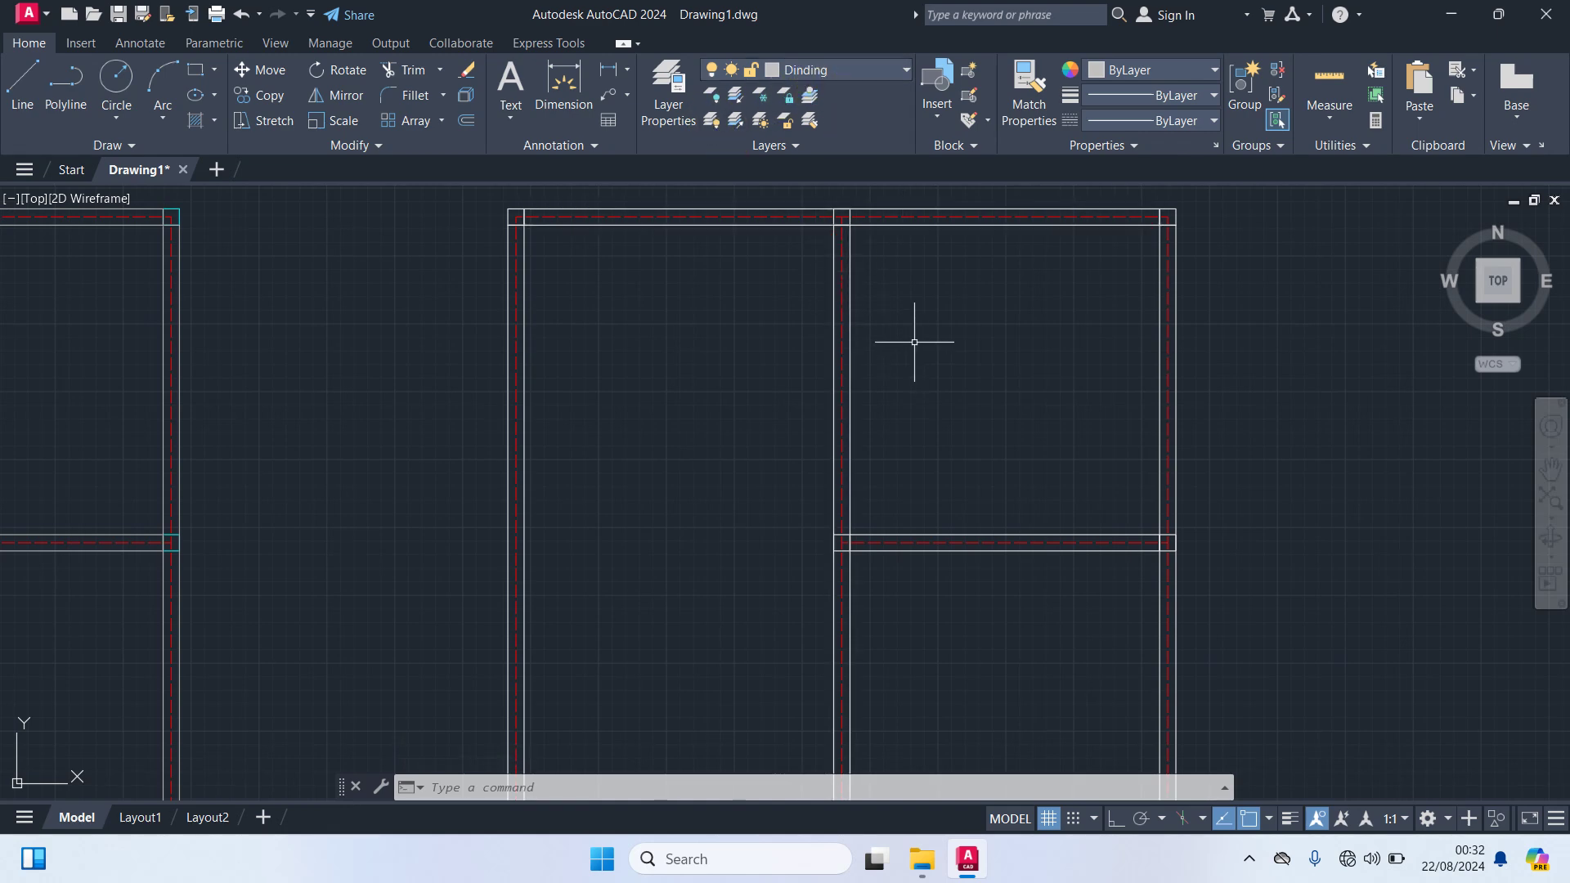
{"action": "scroll", "coordinate": [871, 196], "scroll_direction": "up", "scroll_amount": 2}
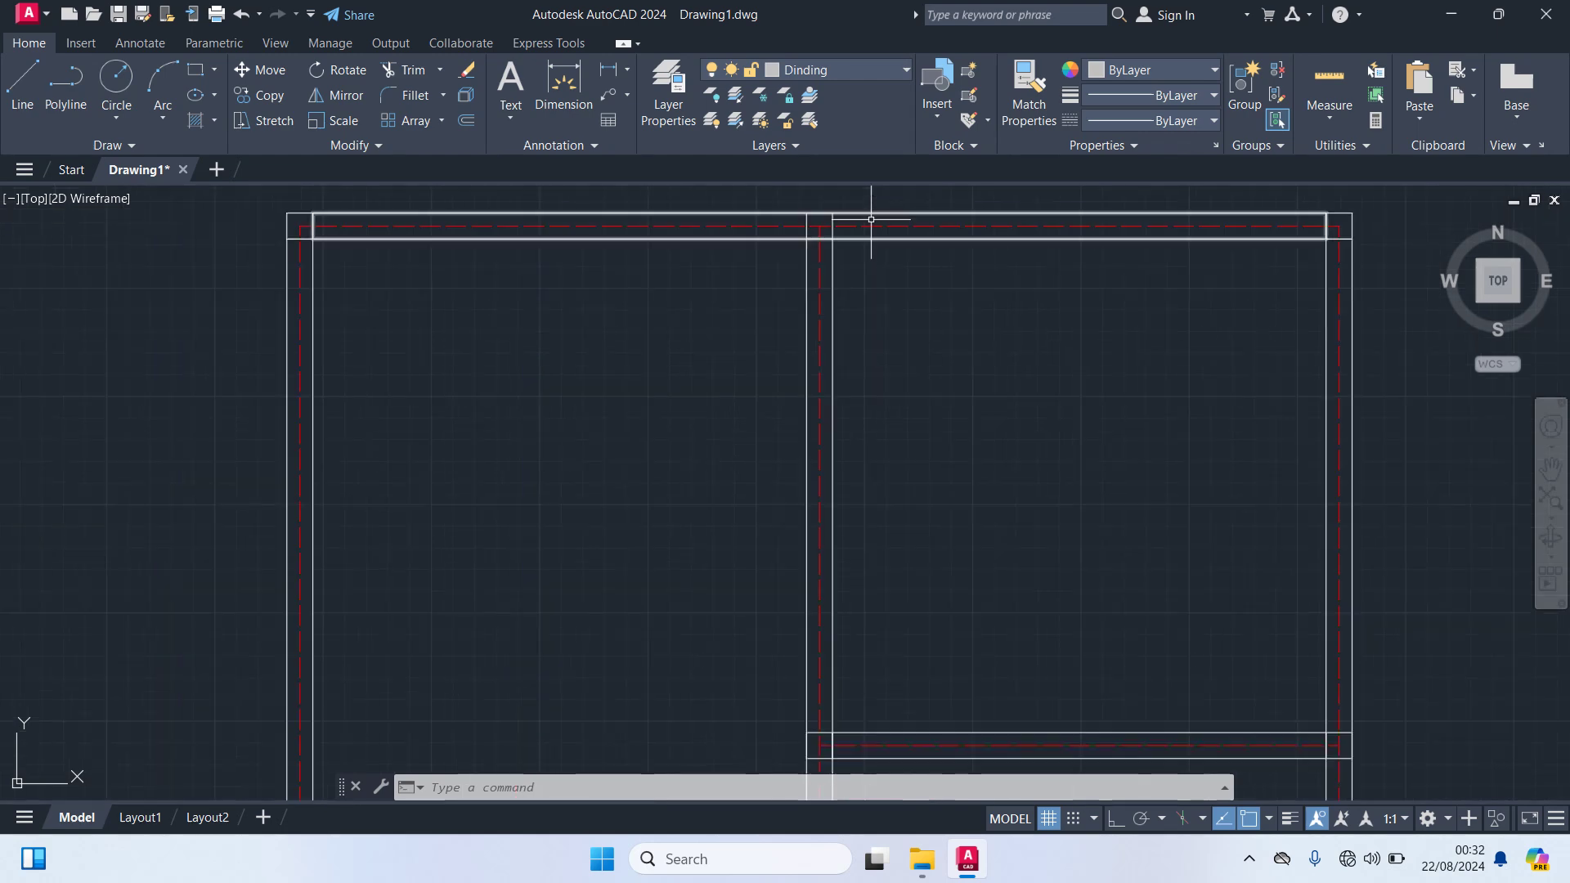
{"action": "left_click", "coordinate": [865, 225]}
{"action": "left_click", "coordinate": [818, 254]}
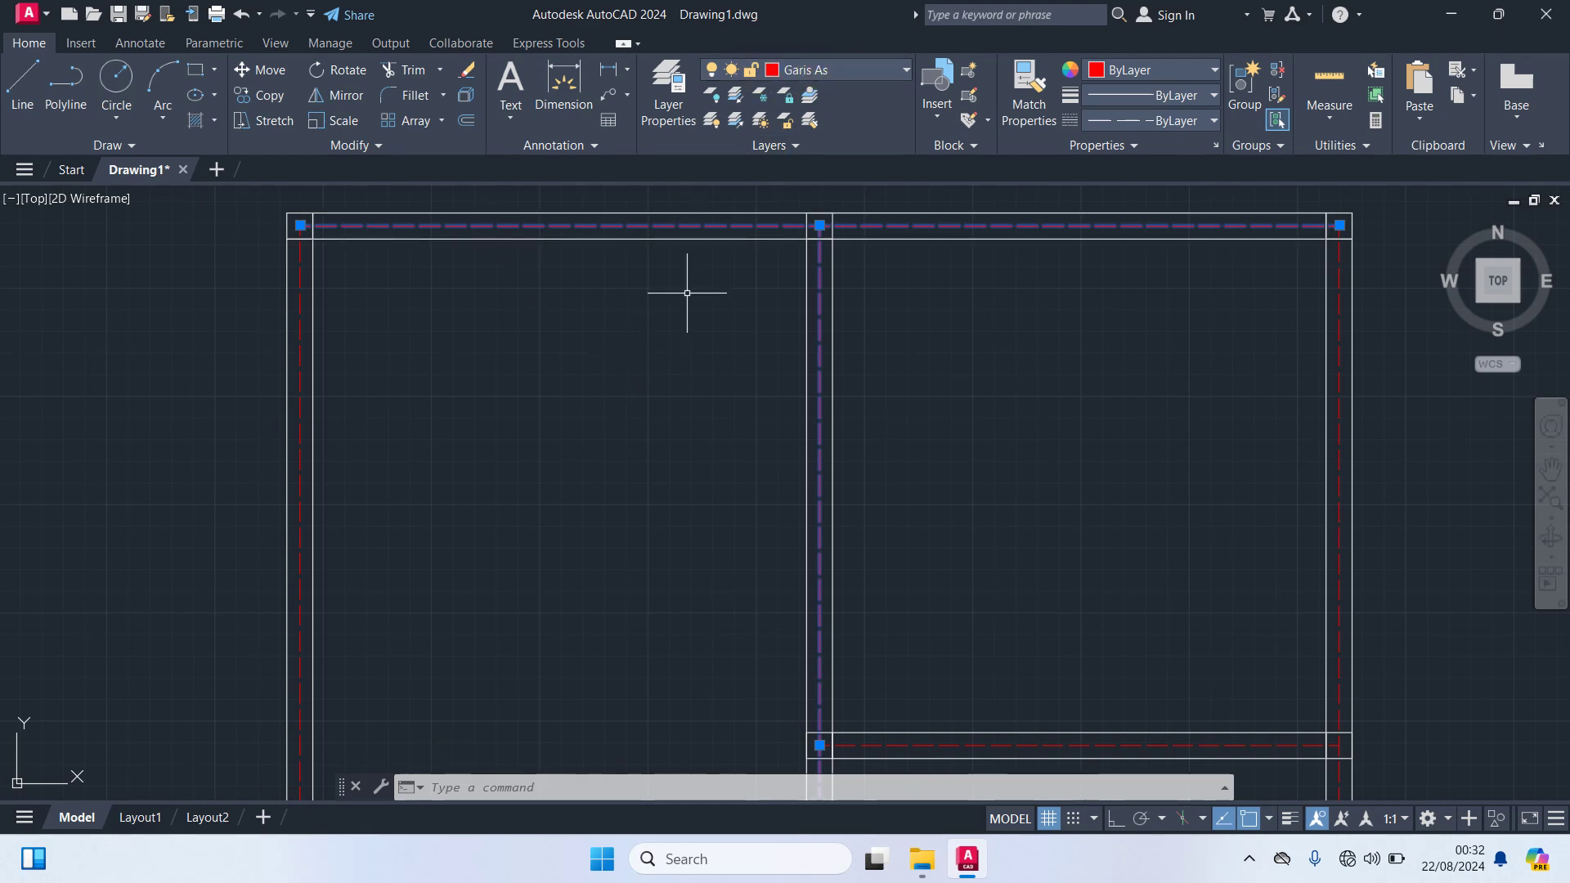
{"action": "key", "text": "Escape"}
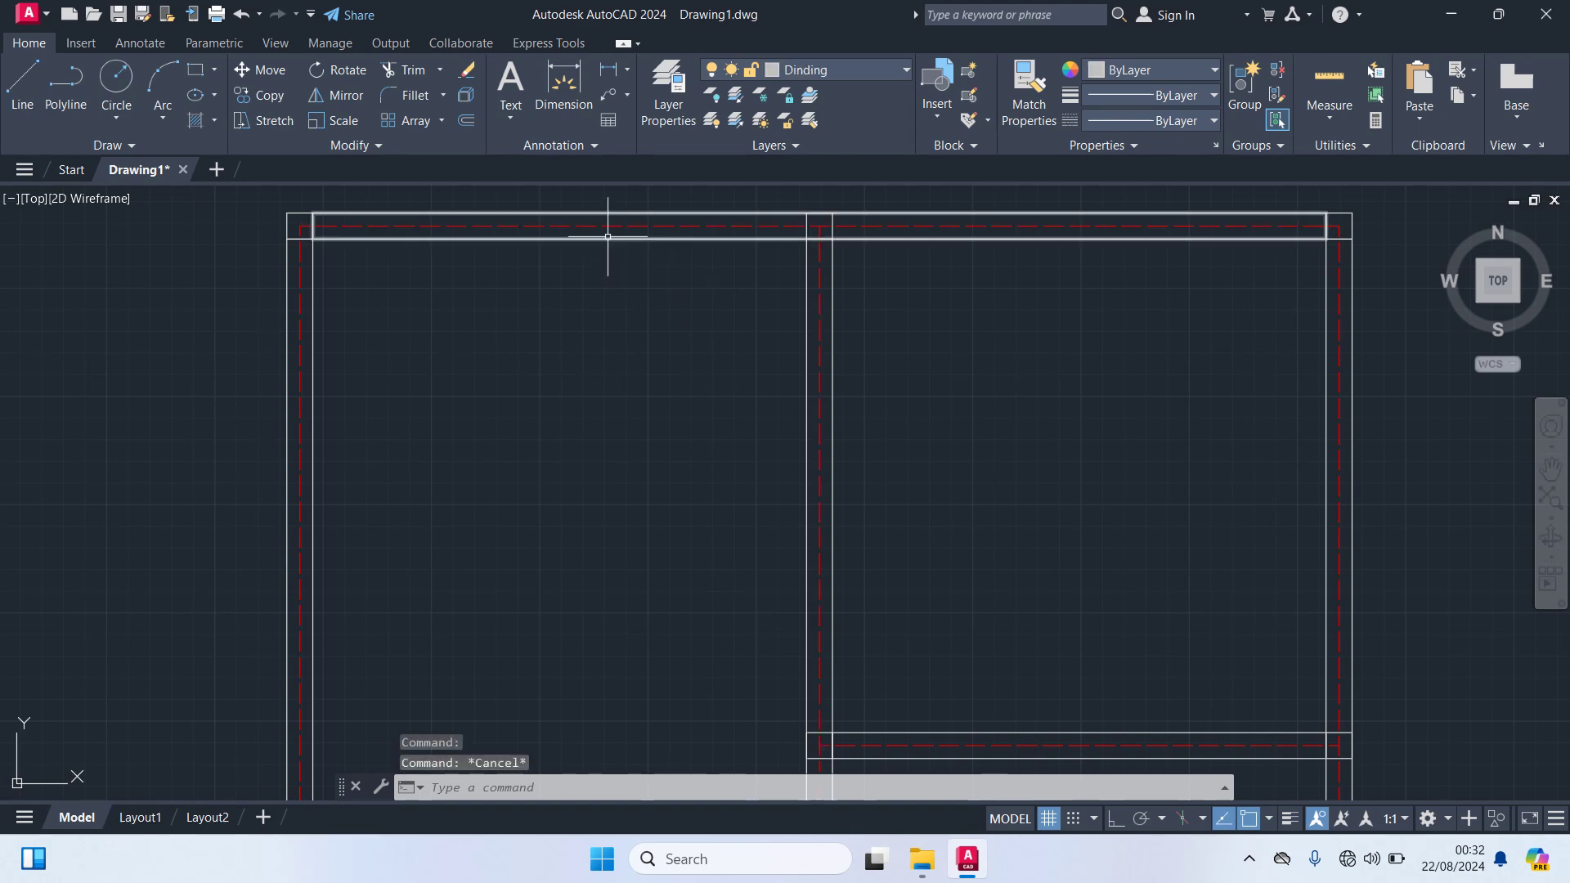
Step: Assign the six wall rectangles of the copied floor plan to the Dinding layer and clear the selection
{"action": "left_click", "coordinate": [605, 238]}
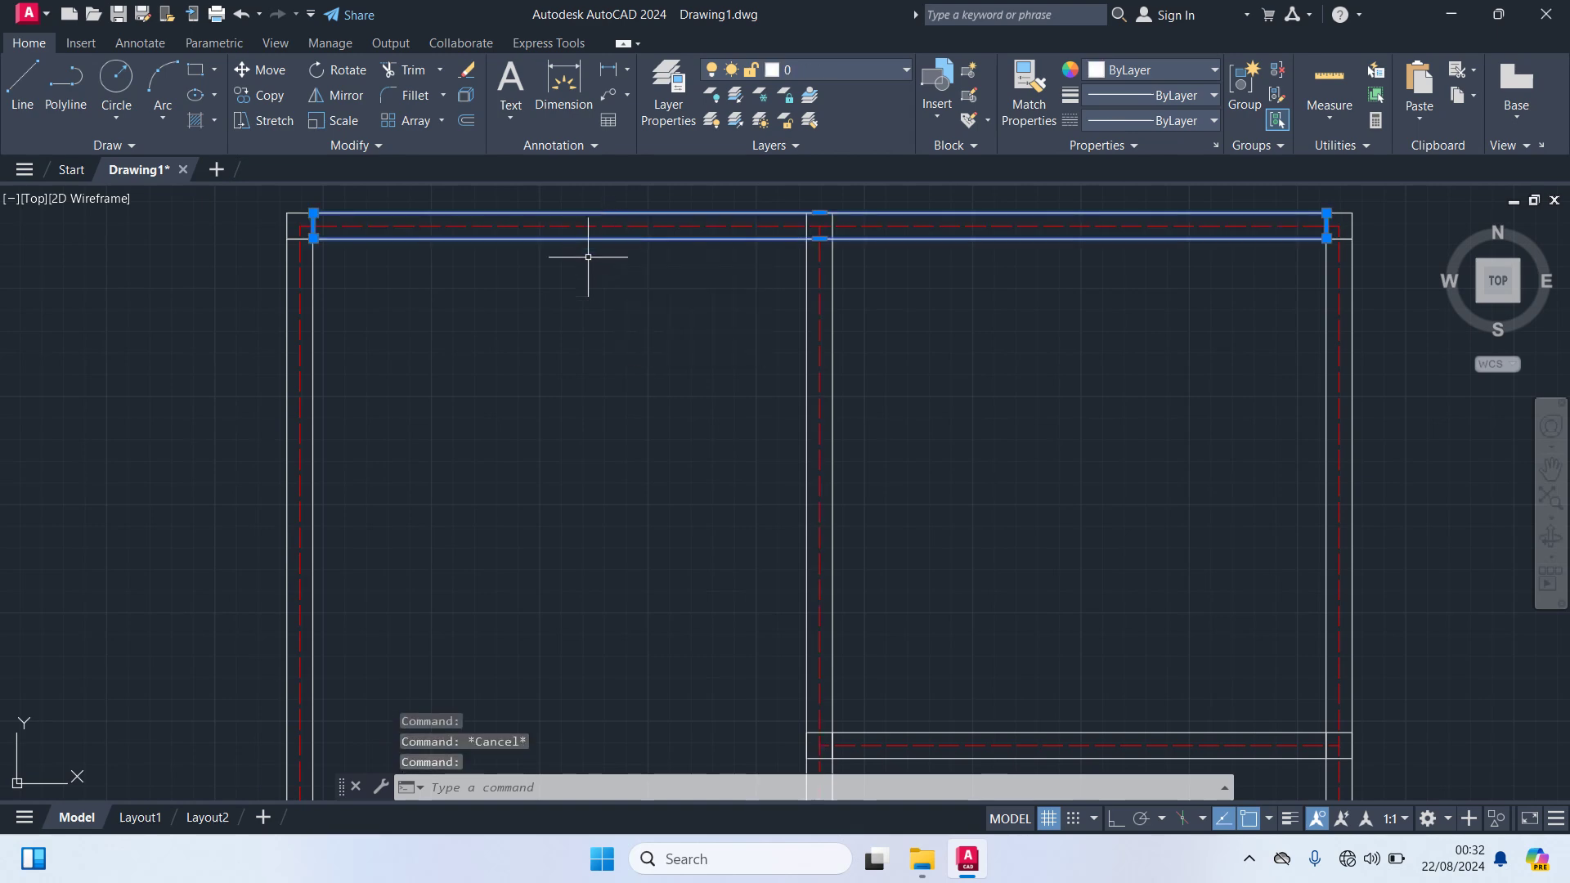
{"action": "left_click", "coordinate": [313, 309]}
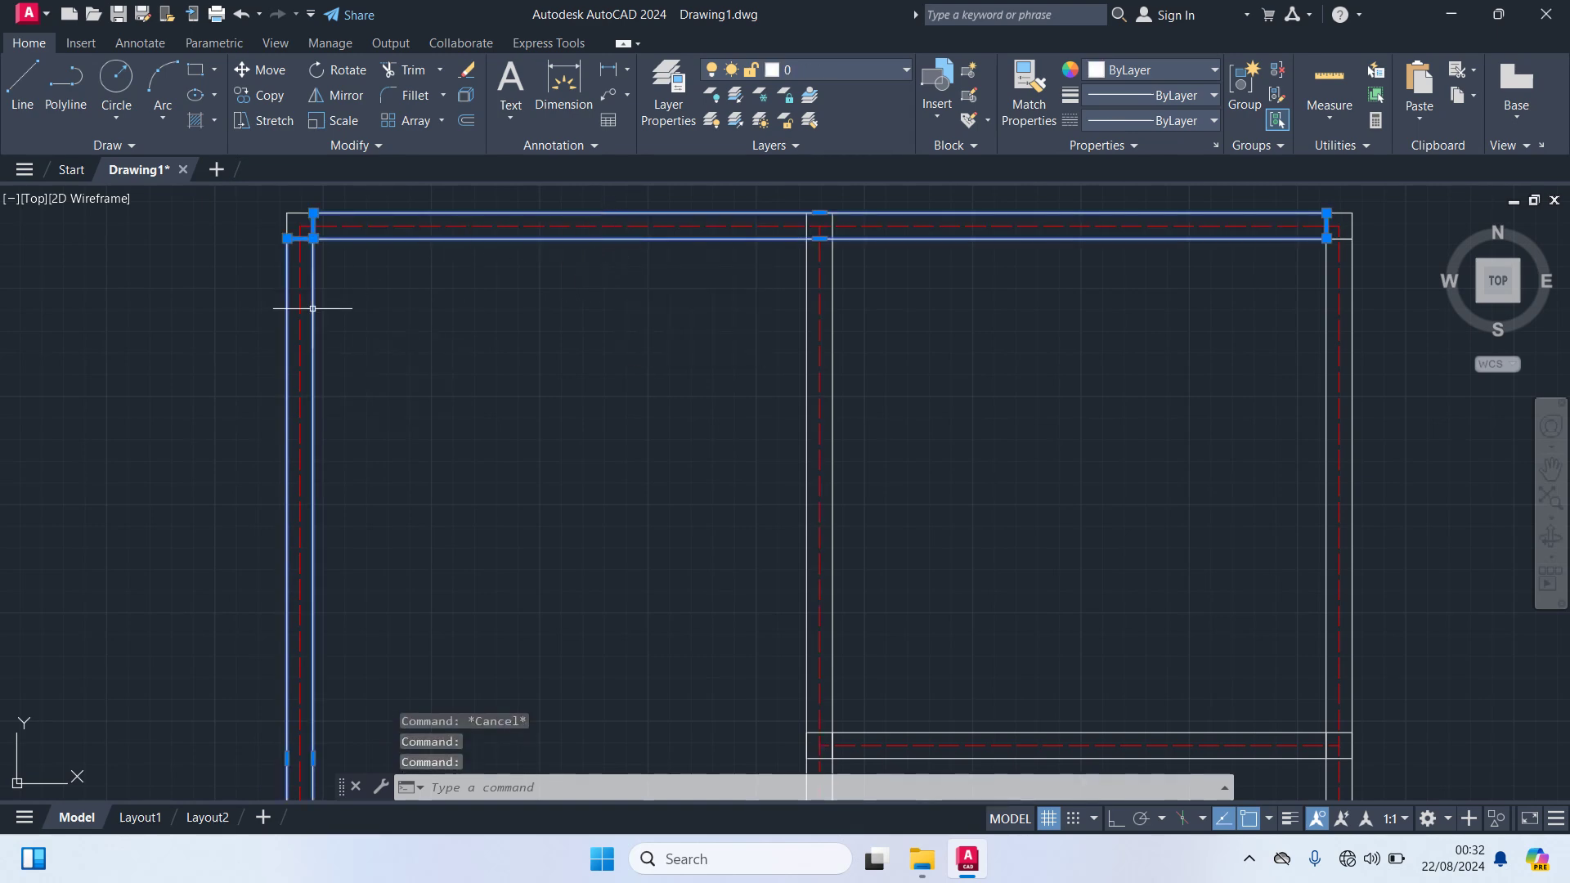
{"action": "left_click", "coordinate": [833, 327]}
{"action": "left_click", "coordinate": [1327, 378]}
{"action": "scroll", "coordinate": [1258, 437], "scroll_direction": "down", "scroll_amount": 2}
{"action": "middle_click_drag", "start_coordinate": [1257, 437], "coordinate": [1199, 158]}
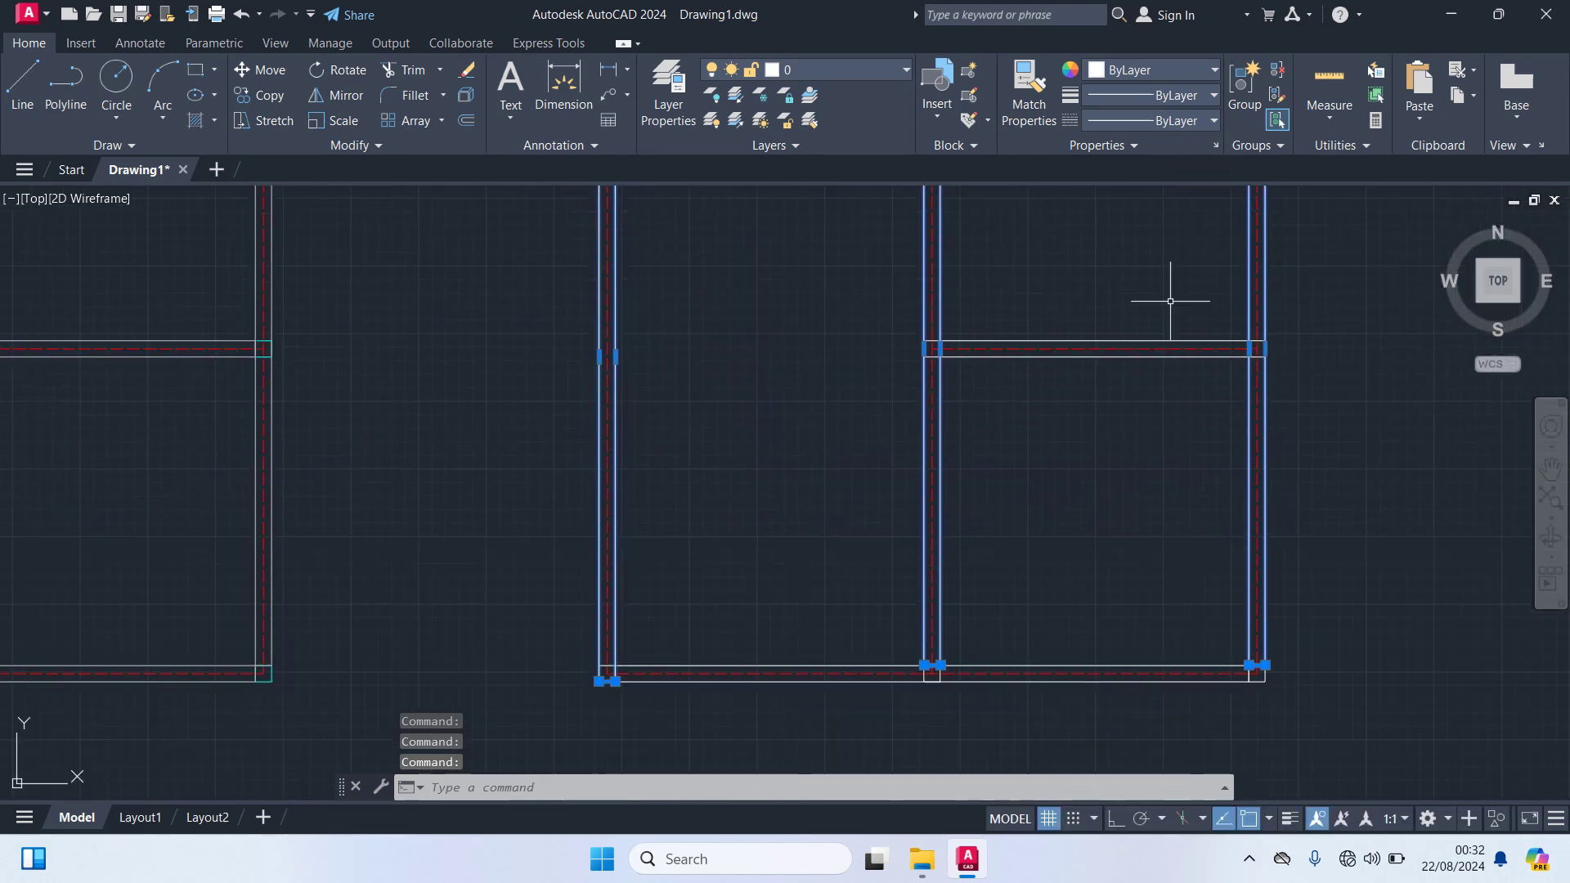
{"action": "left_click", "coordinate": [1077, 357]}
{"action": "left_click", "coordinate": [983, 663]}
{"action": "middle_click_drag", "start_coordinate": [1000, 626], "coordinate": [1032, 827]}
{"action": "scroll", "coordinate": [1005, 713], "scroll_direction": "down", "scroll_amount": 2}
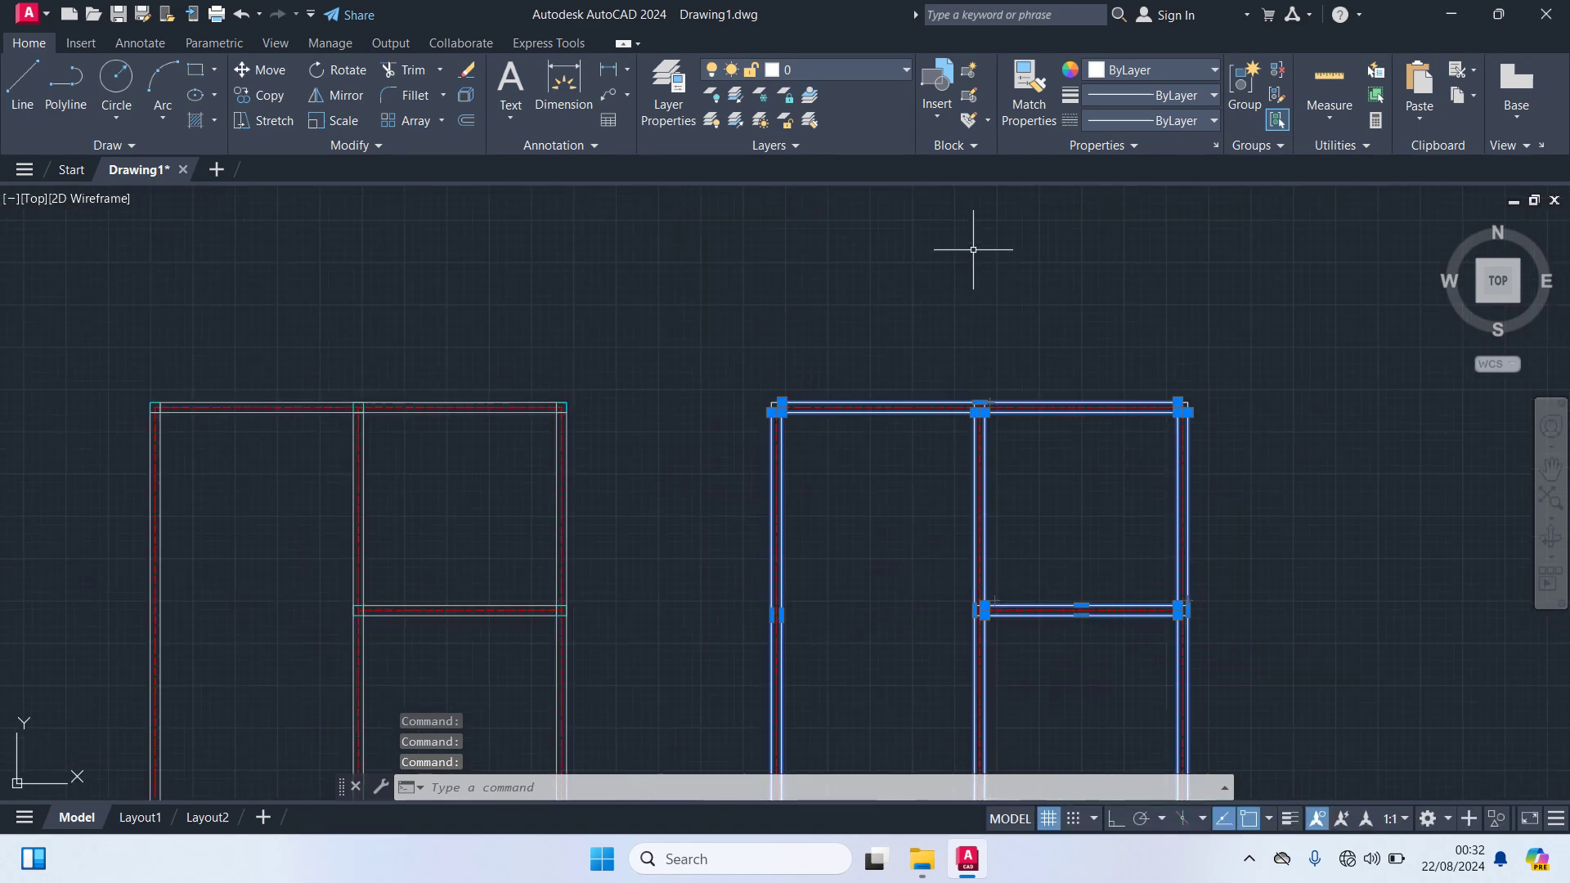
{"action": "middle_click_drag", "start_coordinate": [956, 280], "coordinate": [946, 168]}
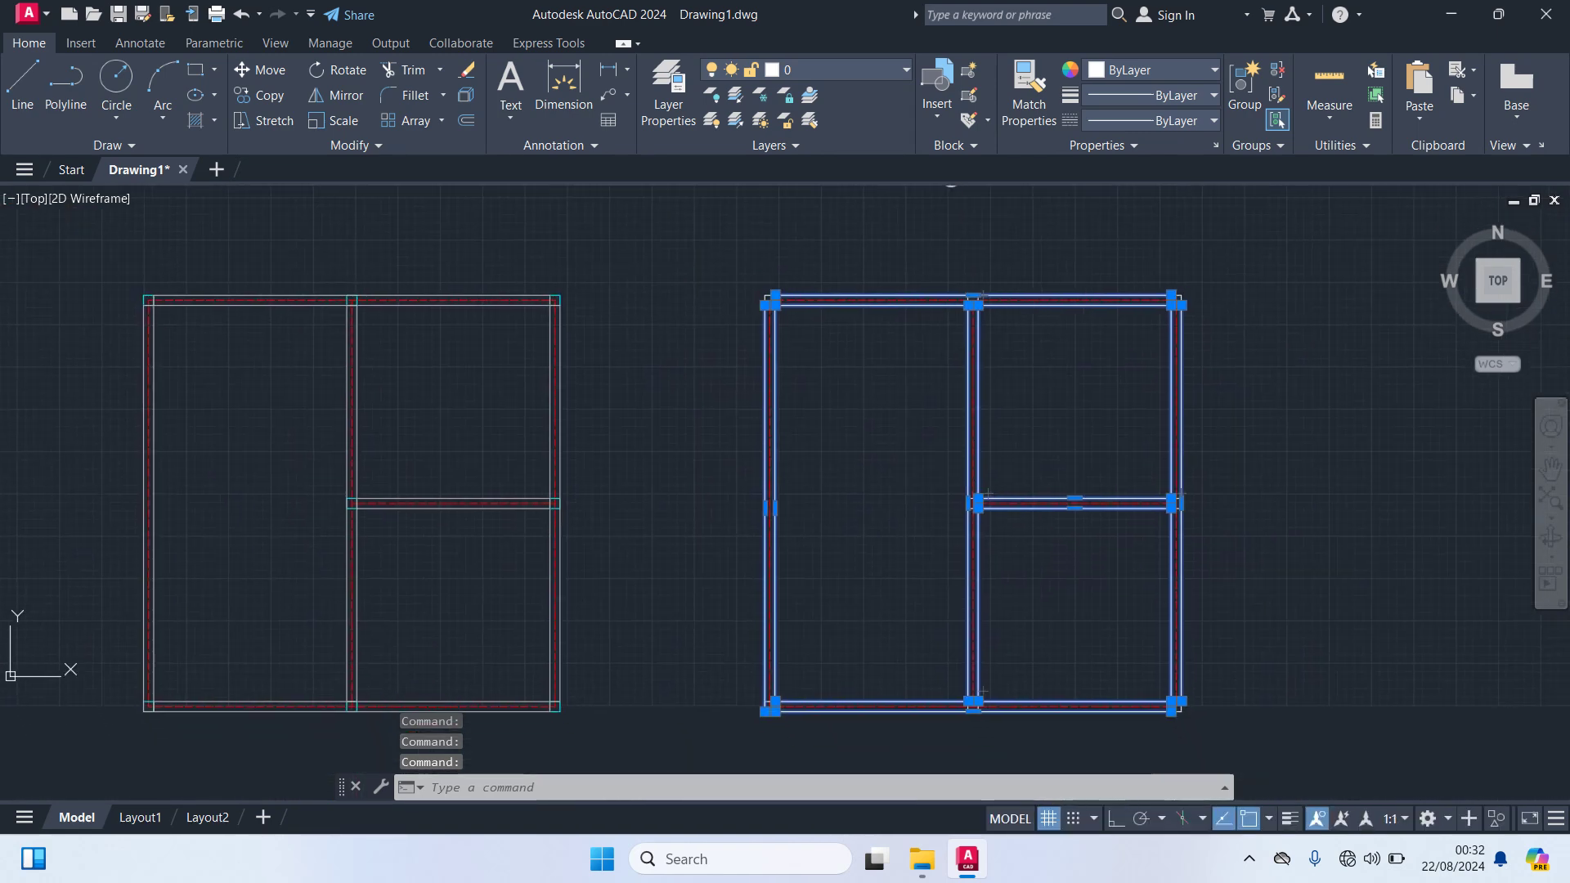
{"action": "left_click", "coordinate": [865, 70]}
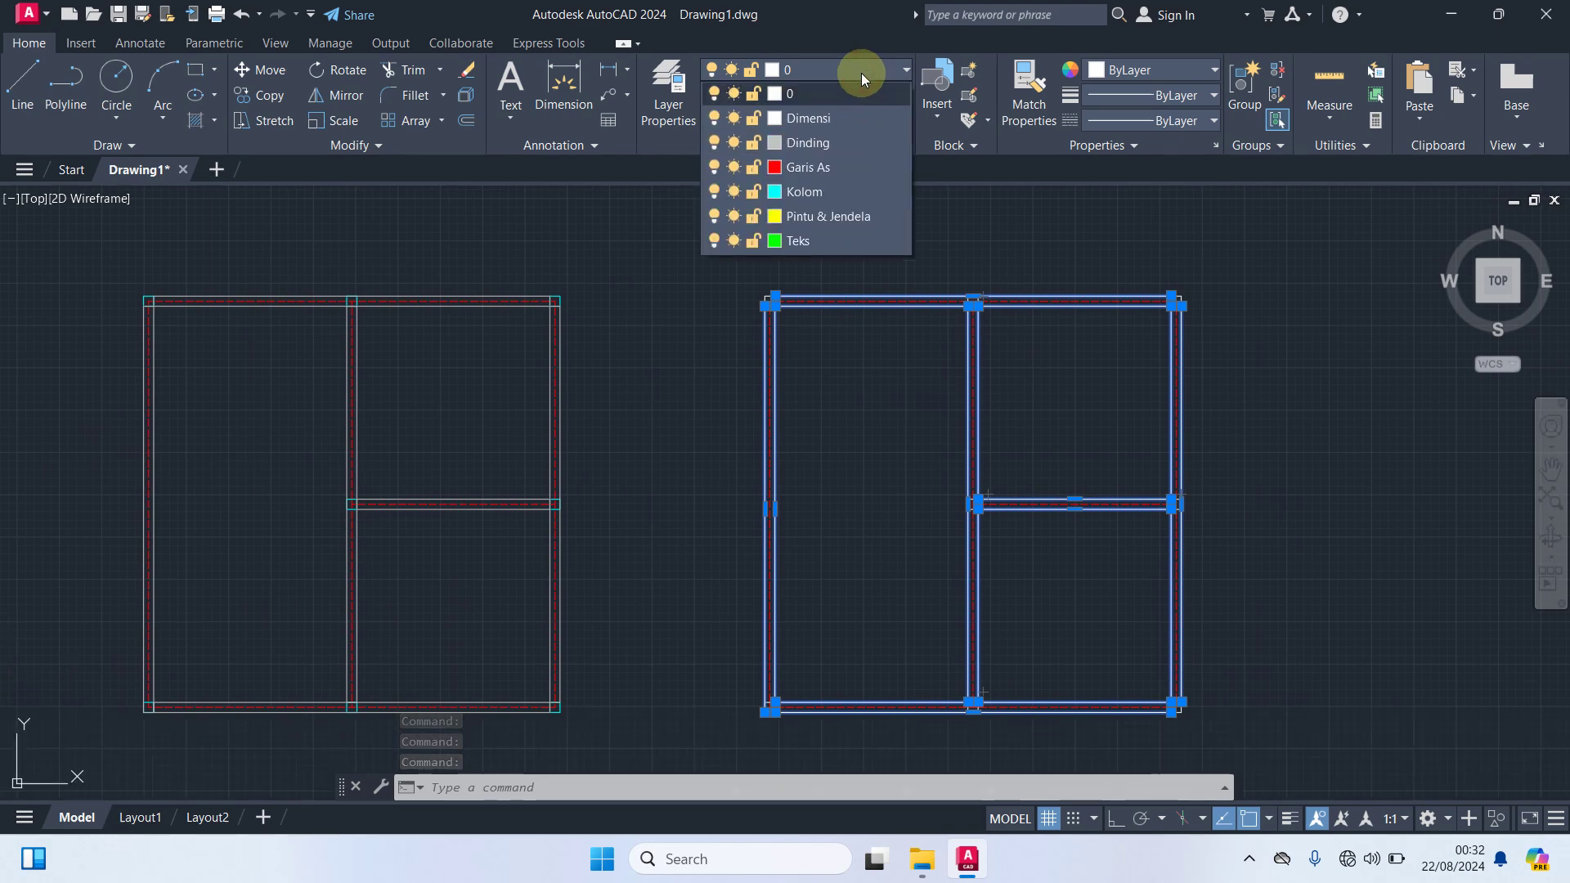
{"action": "left_click", "coordinate": [824, 144]}
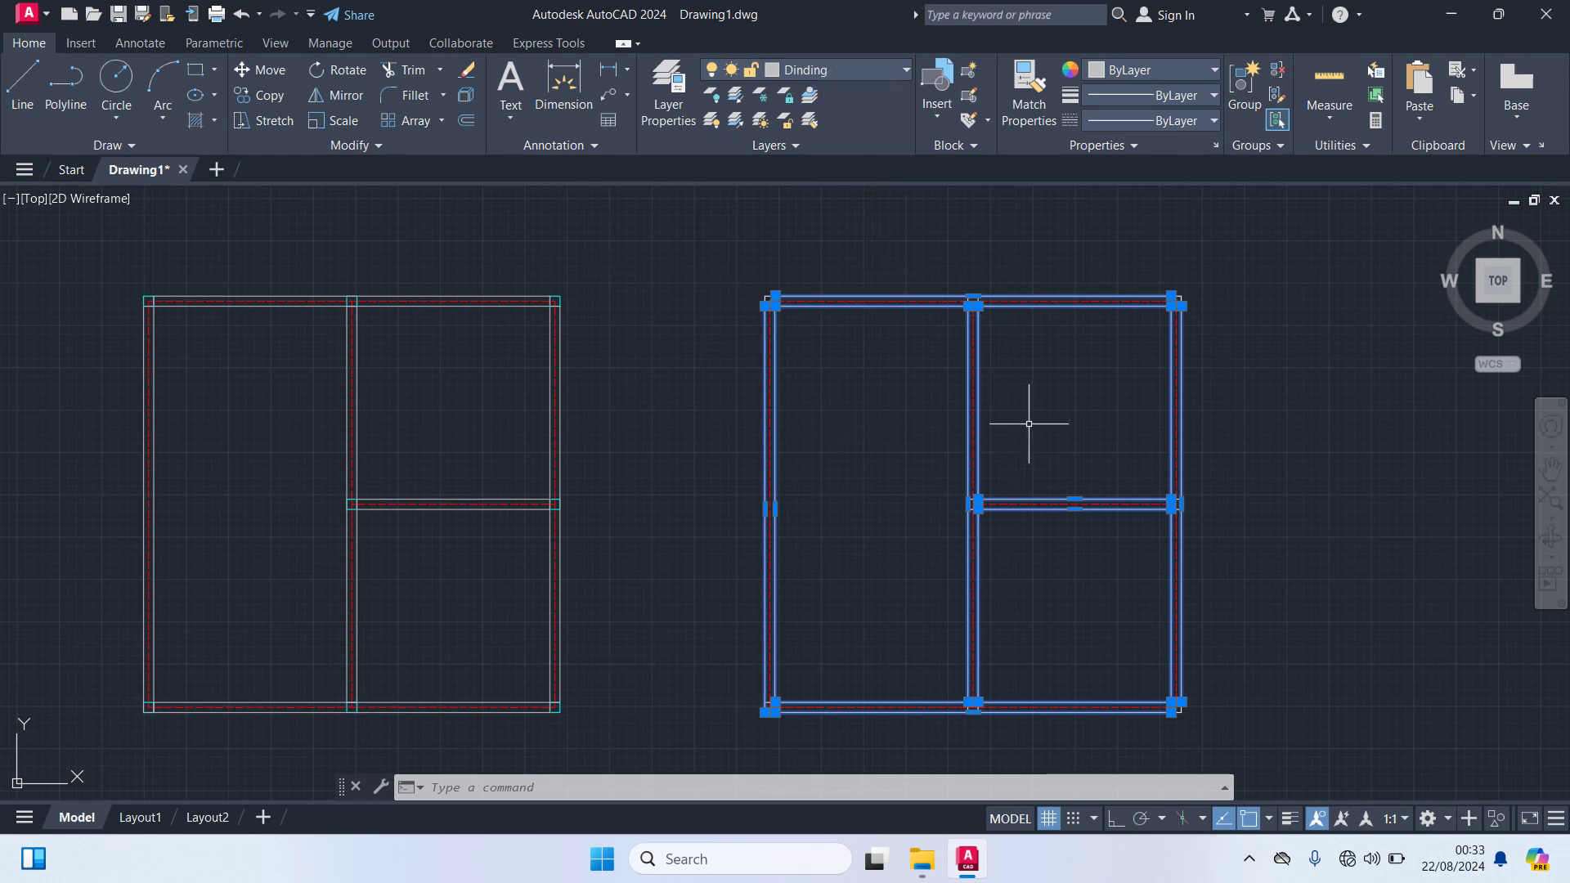
{"action": "key", "text": "Escape"}
{"action": "scroll", "coordinate": [1191, 308], "scroll_direction": "up", "scroll_amount": 6}
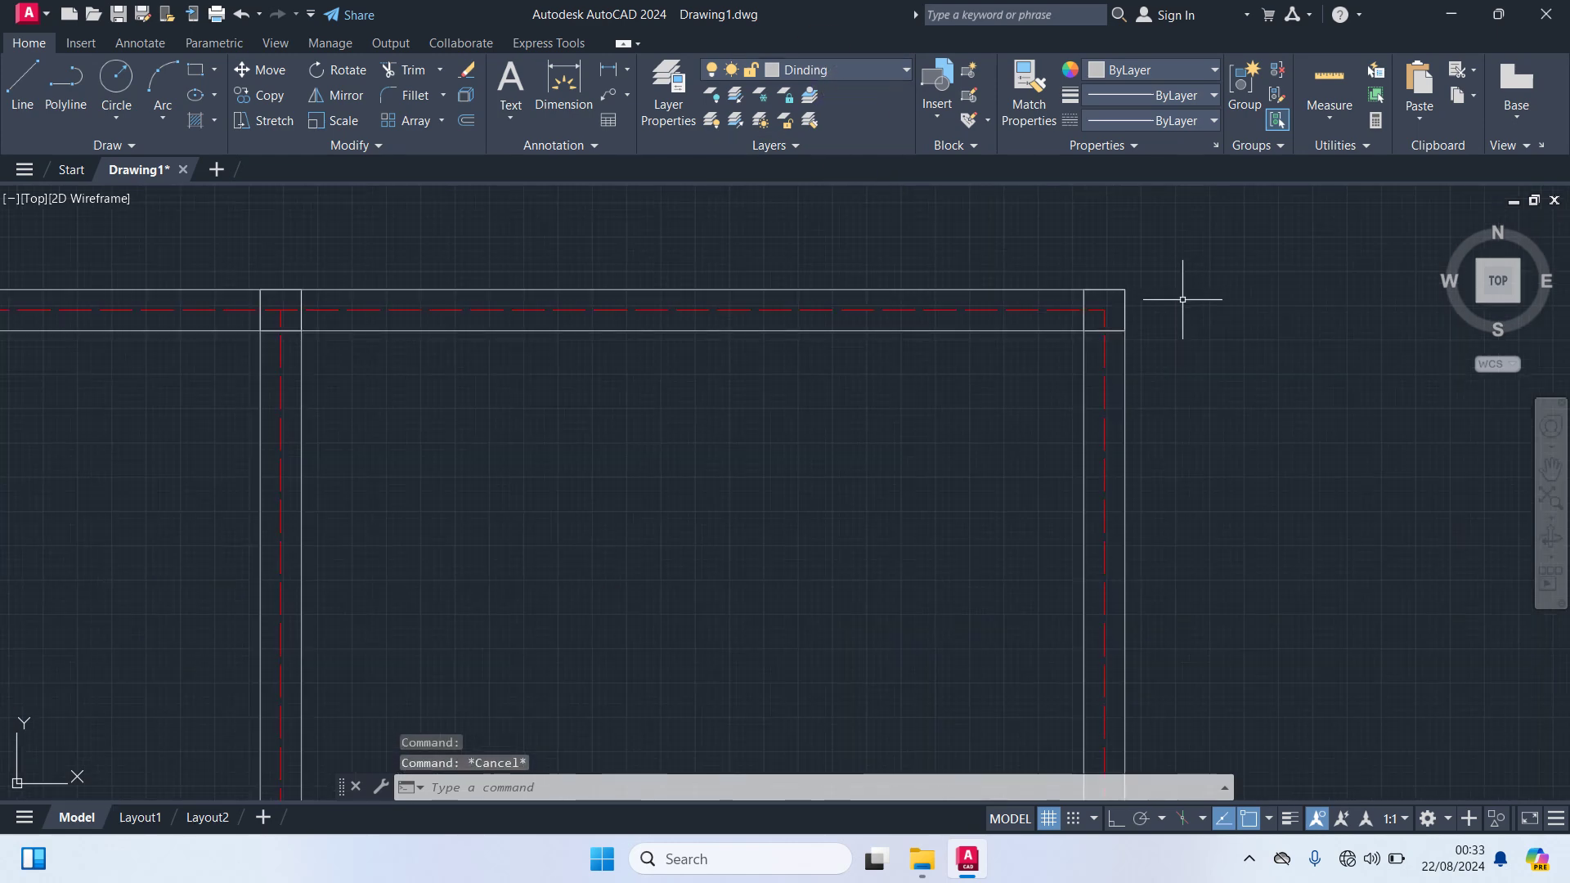
{"action": "left_click", "coordinate": [1103, 299]}
{"action": "middle_click_drag", "start_coordinate": [495, 211], "coordinate": [1011, 340]}
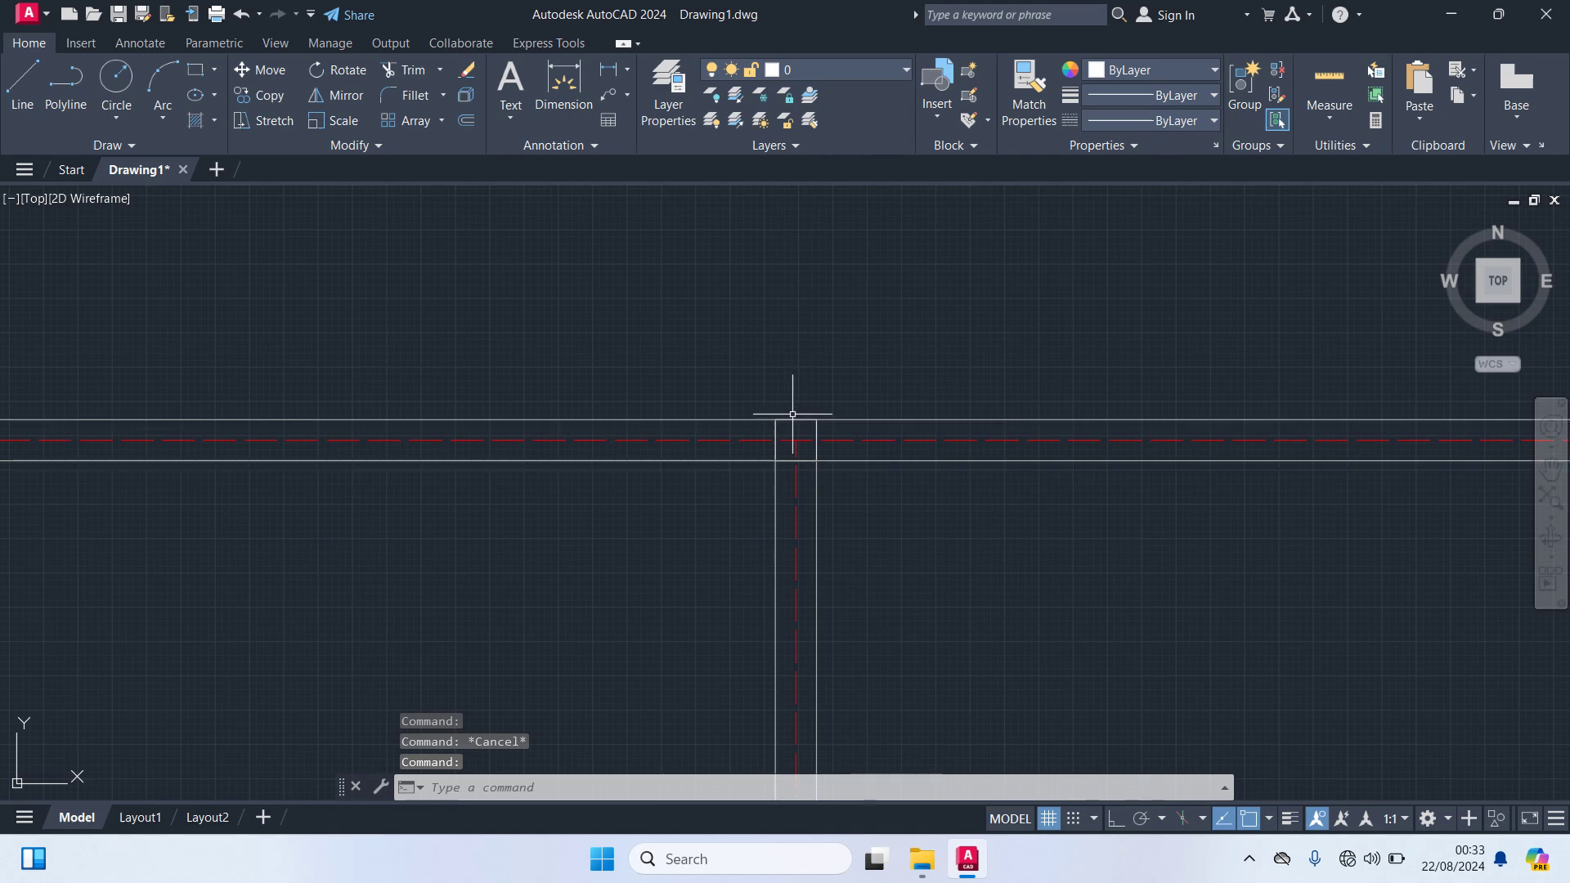
{"action": "left_click", "coordinate": [819, 430]}
{"action": "scroll", "coordinate": [726, 403], "scroll_direction": "down", "scroll_amount": 2}
{"action": "scroll", "coordinate": [245, 451], "scroll_direction": "up", "scroll_amount": 4}
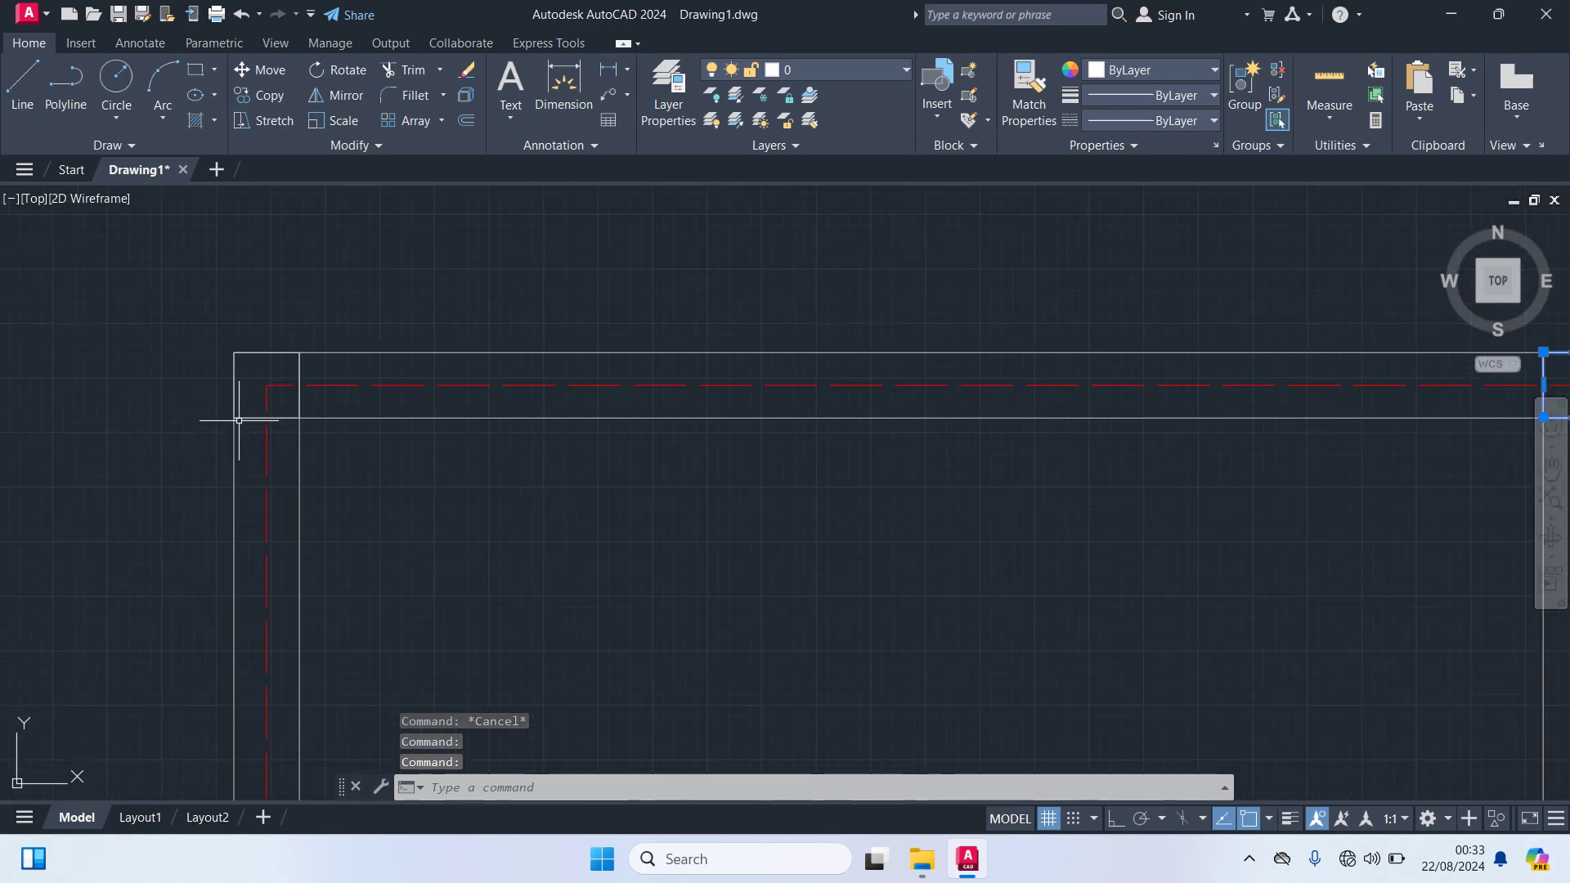
{"action": "left_click", "coordinate": [233, 382]}
{"action": "scroll", "coordinate": [499, 493], "scroll_direction": "down", "scroll_amount": 5}
{"action": "middle_click_drag", "start_coordinate": [617, 579], "coordinate": [655, 199]}
{"action": "scroll", "coordinate": [725, 296], "scroll_direction": "up", "scroll_amount": 5}
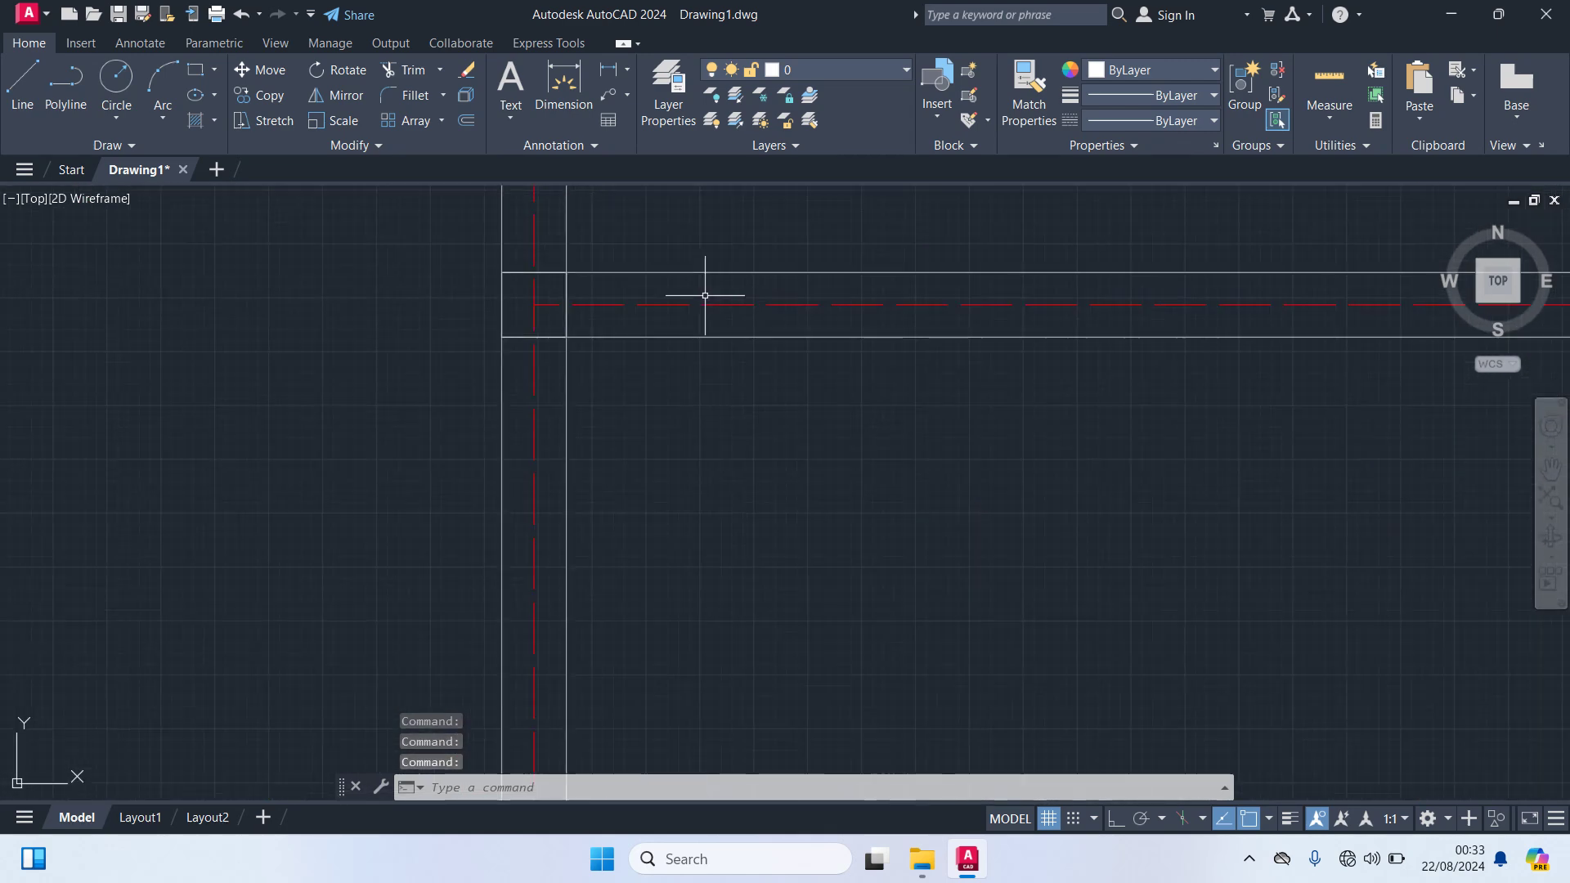
{"action": "left_click", "coordinate": [552, 273]}
{"action": "scroll", "coordinate": [662, 409], "scroll_direction": "down", "scroll_amount": 5}
{"action": "scroll", "coordinate": [932, 414], "scroll_direction": "up", "scroll_amount": 5}
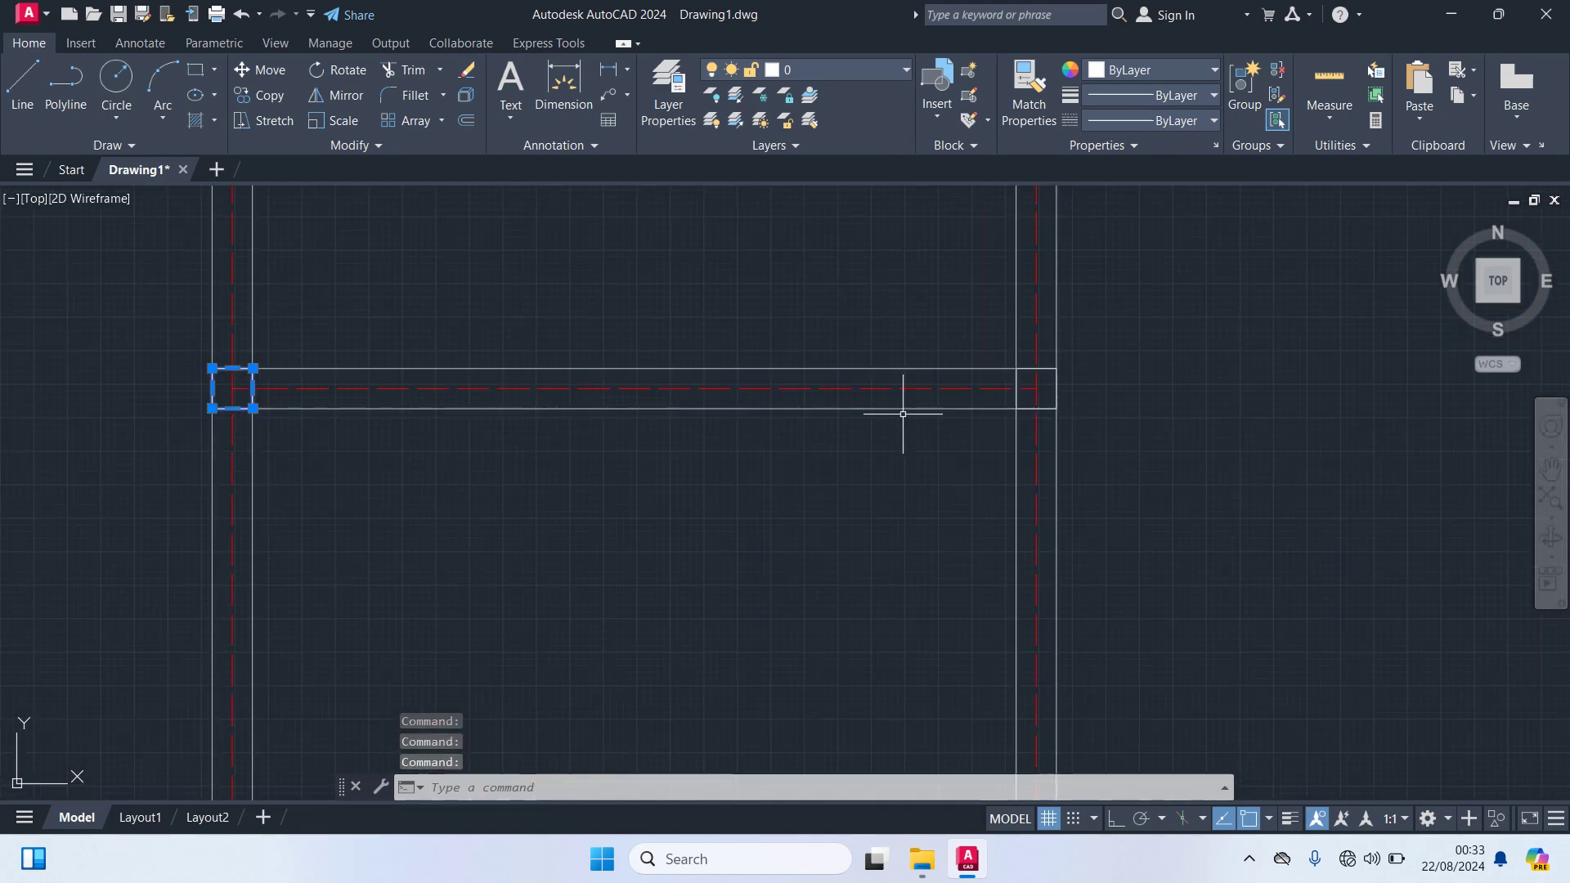
{"action": "left_click", "coordinate": [1104, 397]}
{"action": "scroll", "coordinate": [1034, 466], "scroll_direction": "down", "scroll_amount": 6}
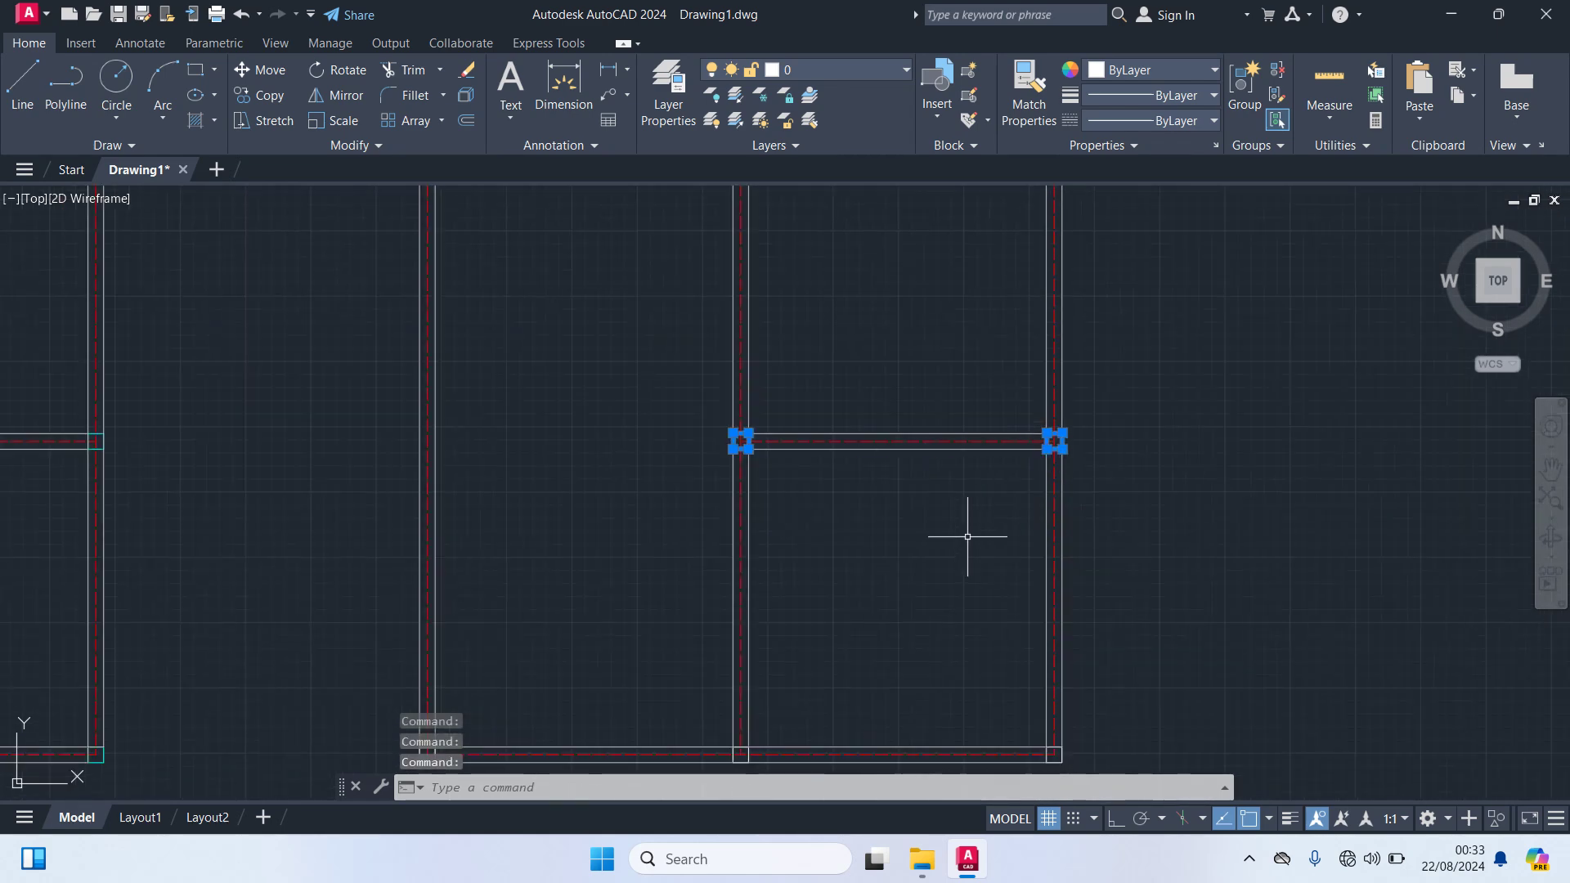
{"action": "scroll", "coordinate": [731, 441], "scroll_direction": "up", "scroll_amount": 8}
{"action": "left_click", "coordinate": [726, 442]}
{"action": "scroll", "coordinate": [726, 442], "scroll_direction": "down", "scroll_amount": 6}
{"action": "scroll", "coordinate": [1169, 520], "scroll_direction": "up", "scroll_amount": 4}
{"action": "scroll", "coordinate": [1168, 520], "scroll_direction": "down", "scroll_amount": 7}
{"action": "middle_click_drag", "start_coordinate": [1092, 462], "coordinate": [1041, 474]}
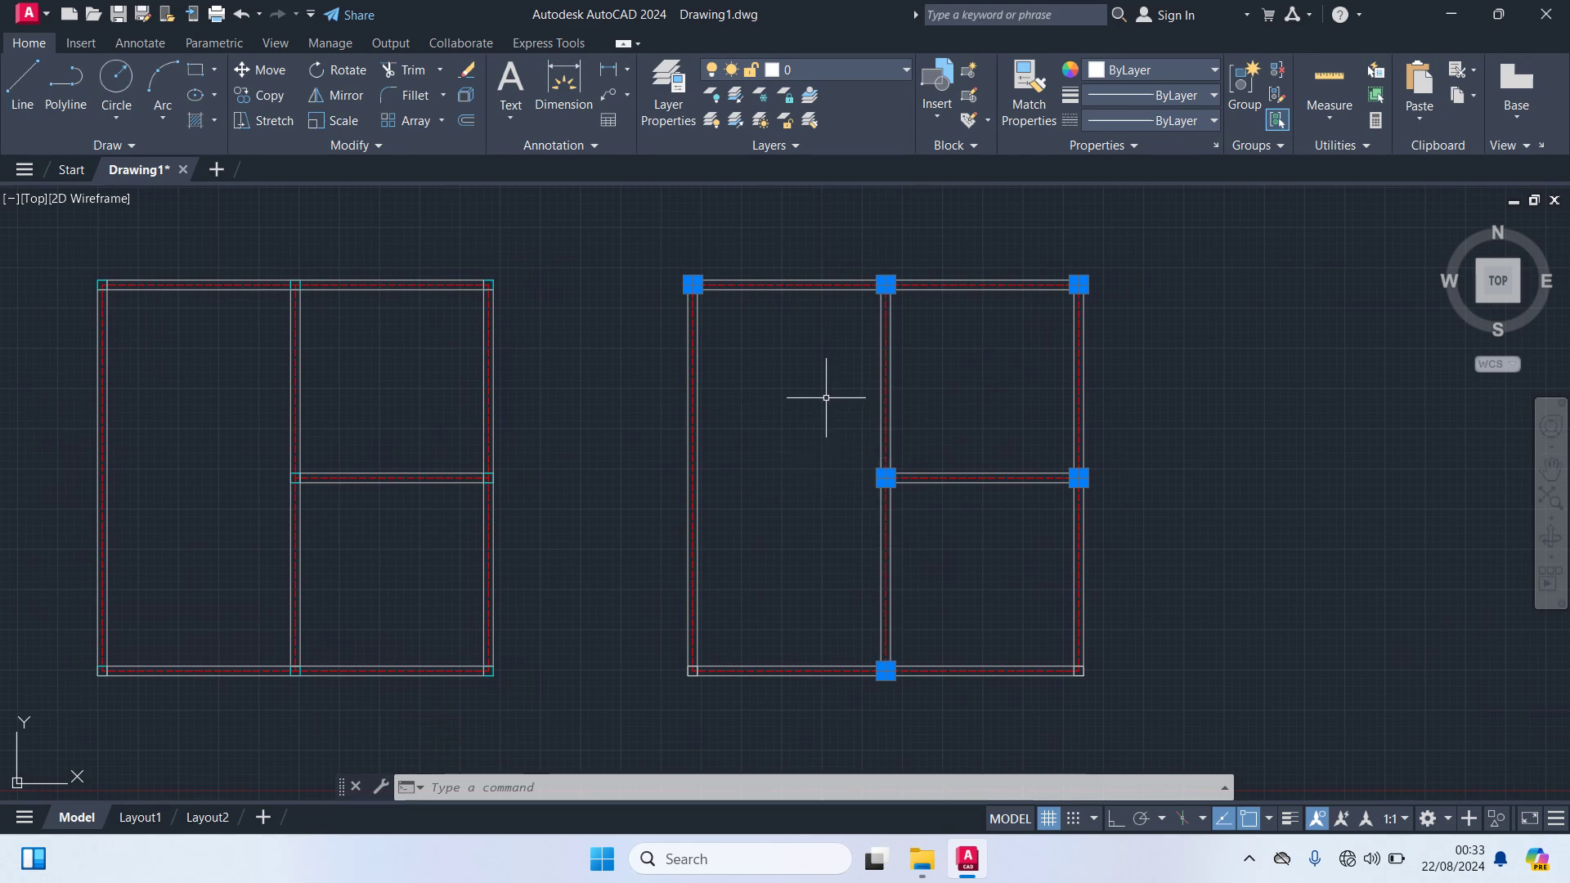
{"action": "key", "text": "Escape"}
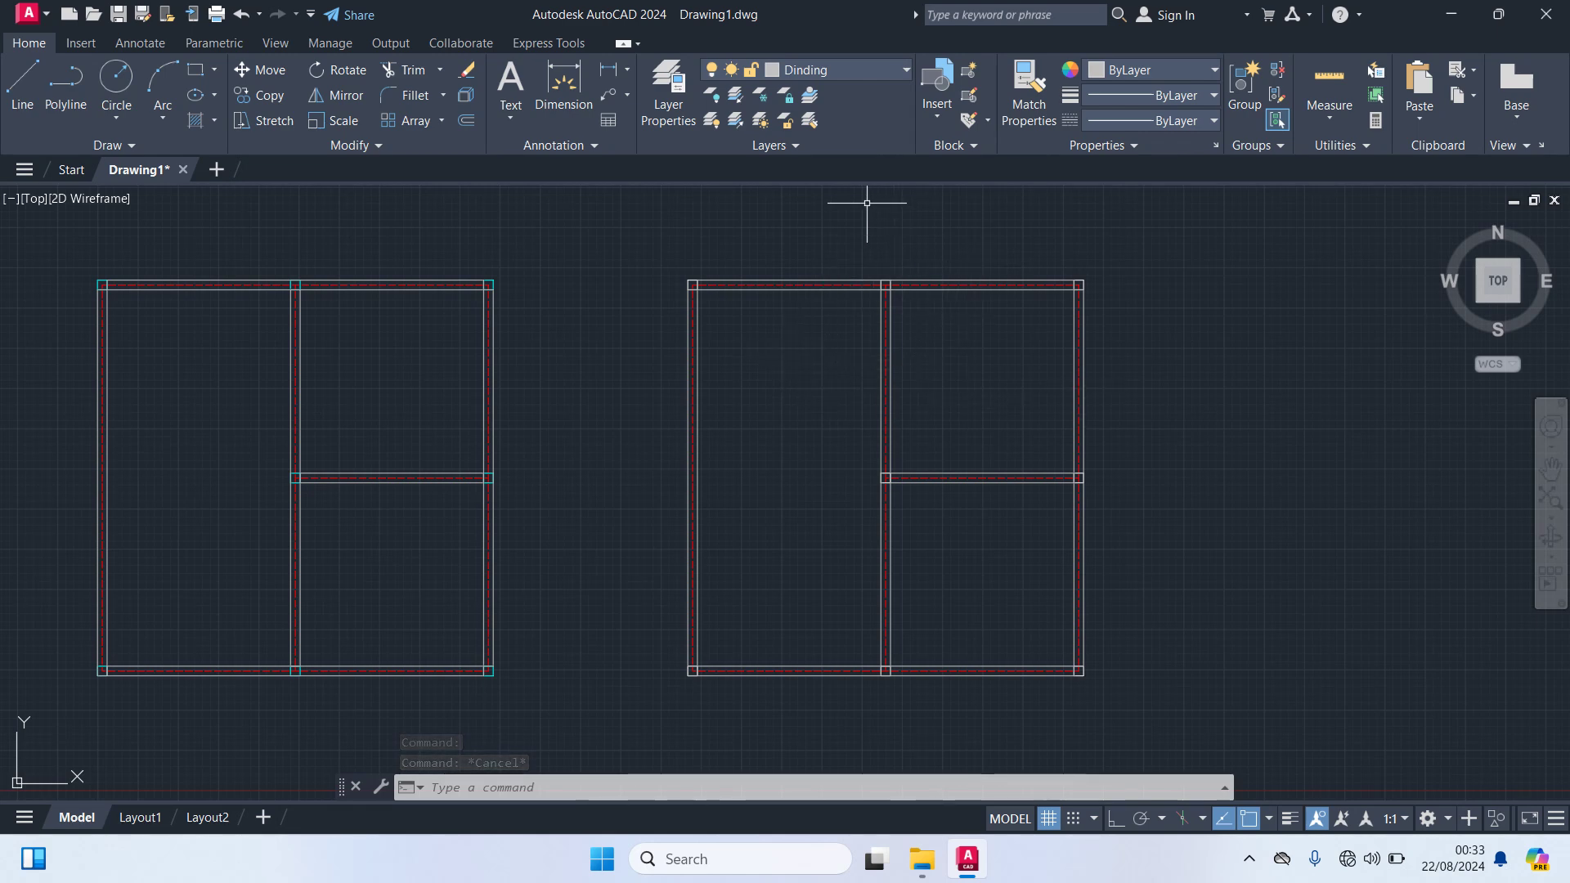
Step: Turn off the current Dinding layer and the Garis As layer, leaving only the columns of both plans displayed
{"action": "left_click", "coordinate": [873, 72]}
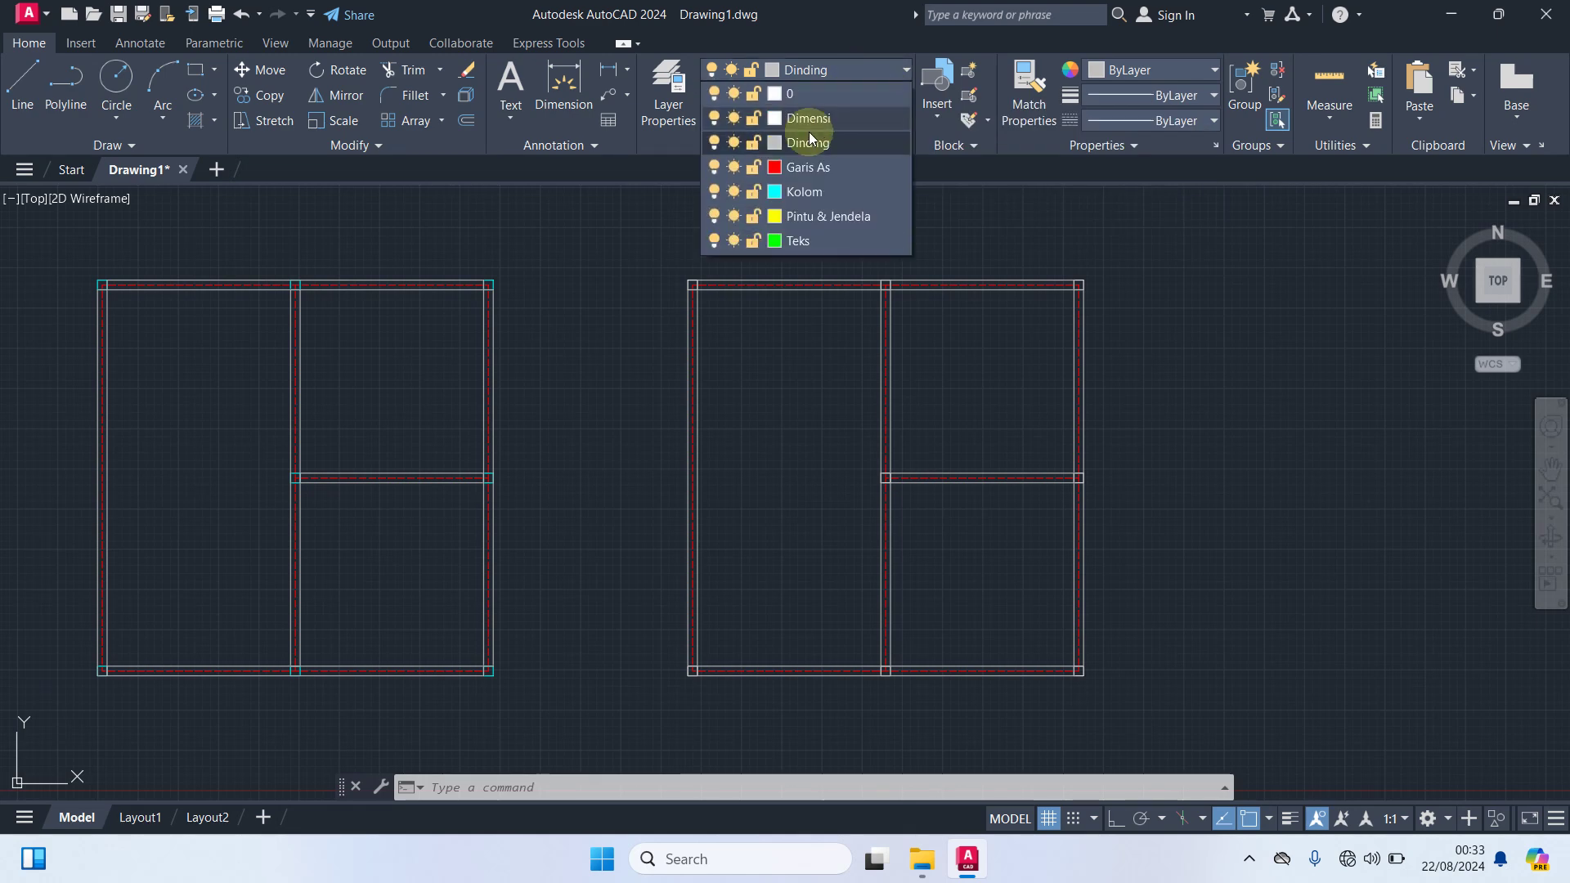
{"action": "left_click", "coordinate": [711, 145]}
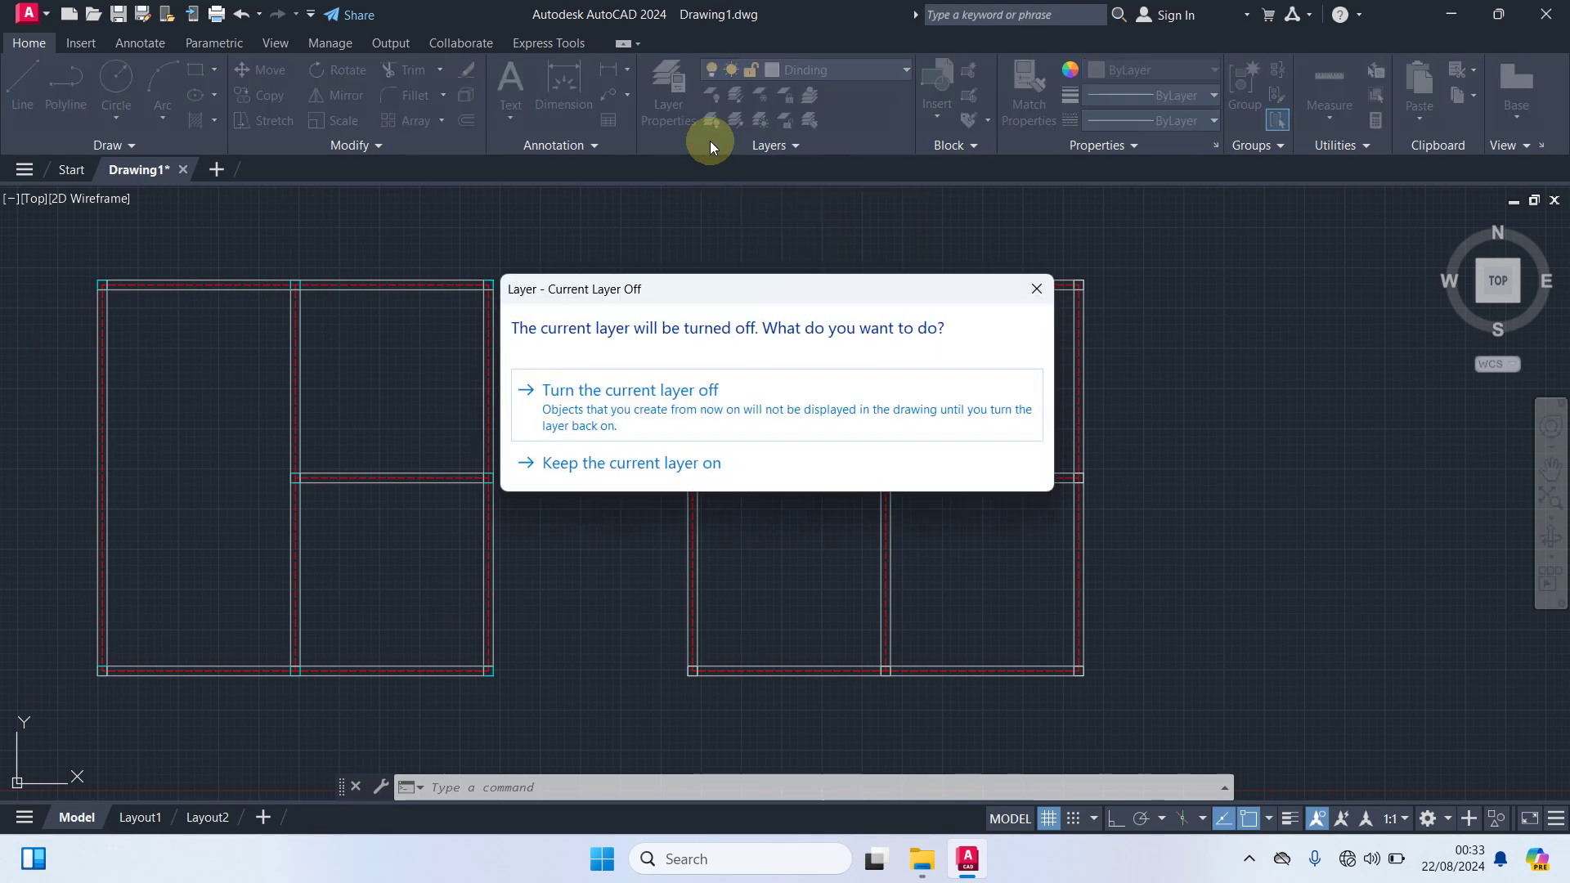
{"action": "left_click", "coordinate": [647, 403]}
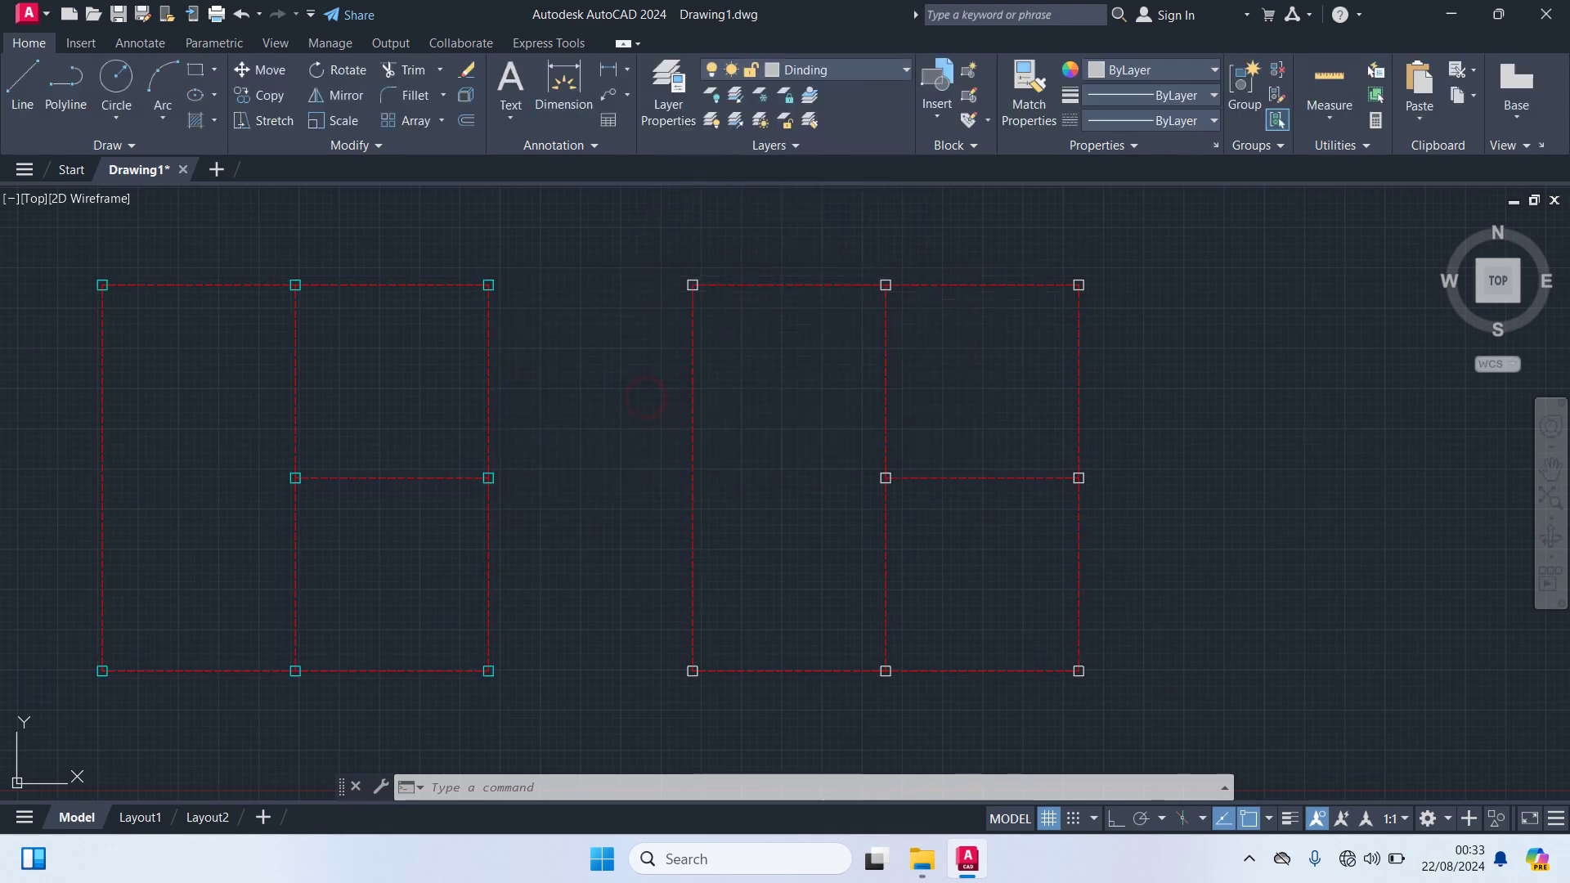
{"action": "left_click", "coordinate": [815, 69]}
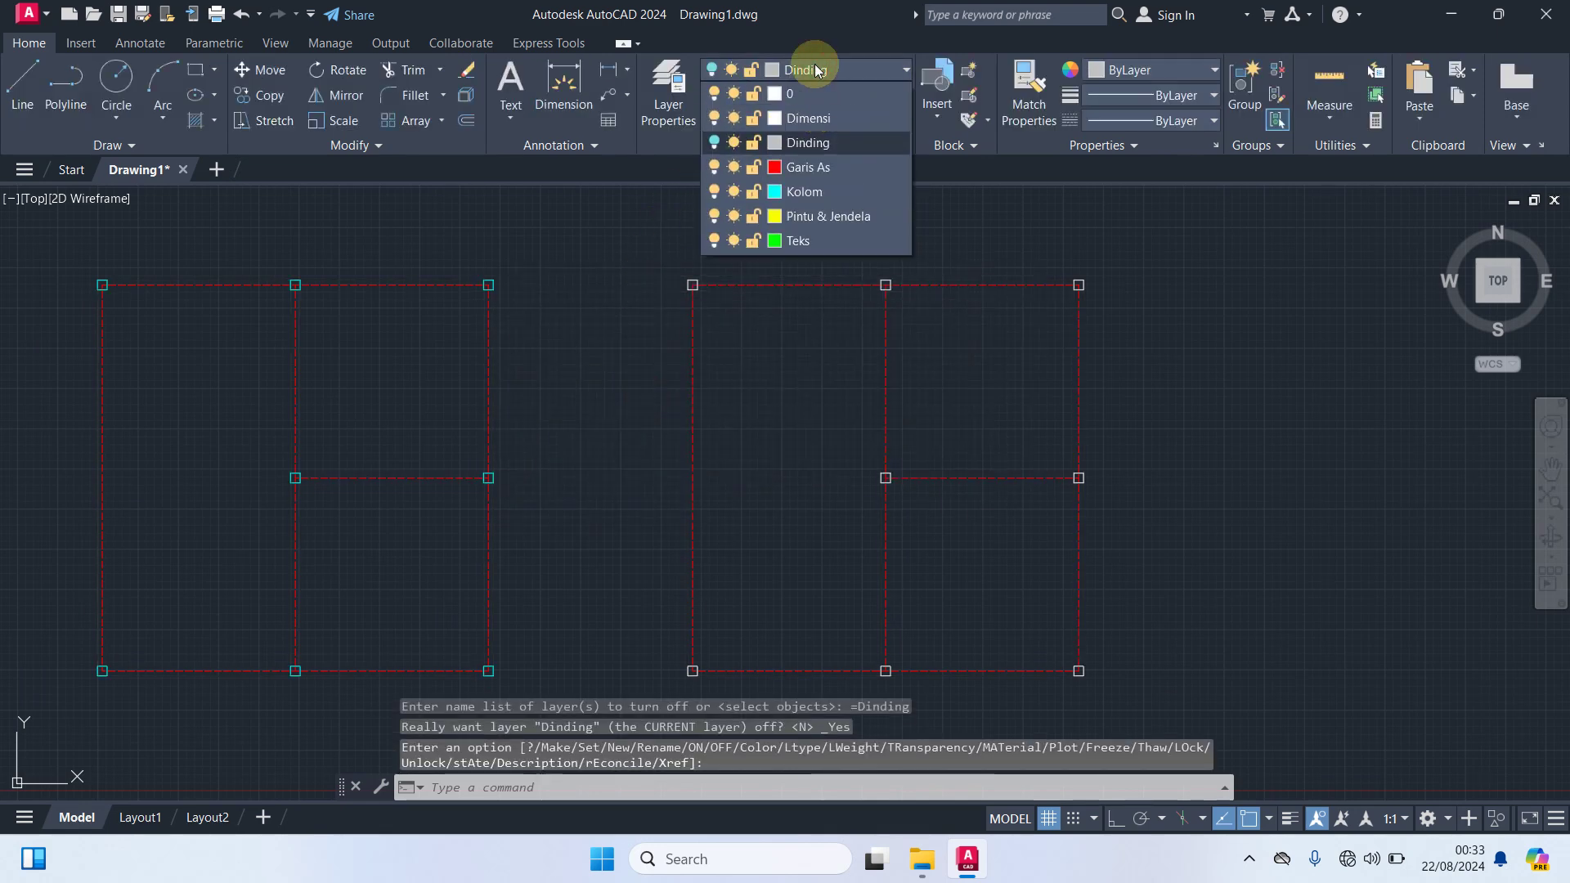
{"action": "left_click", "coordinate": [715, 168]}
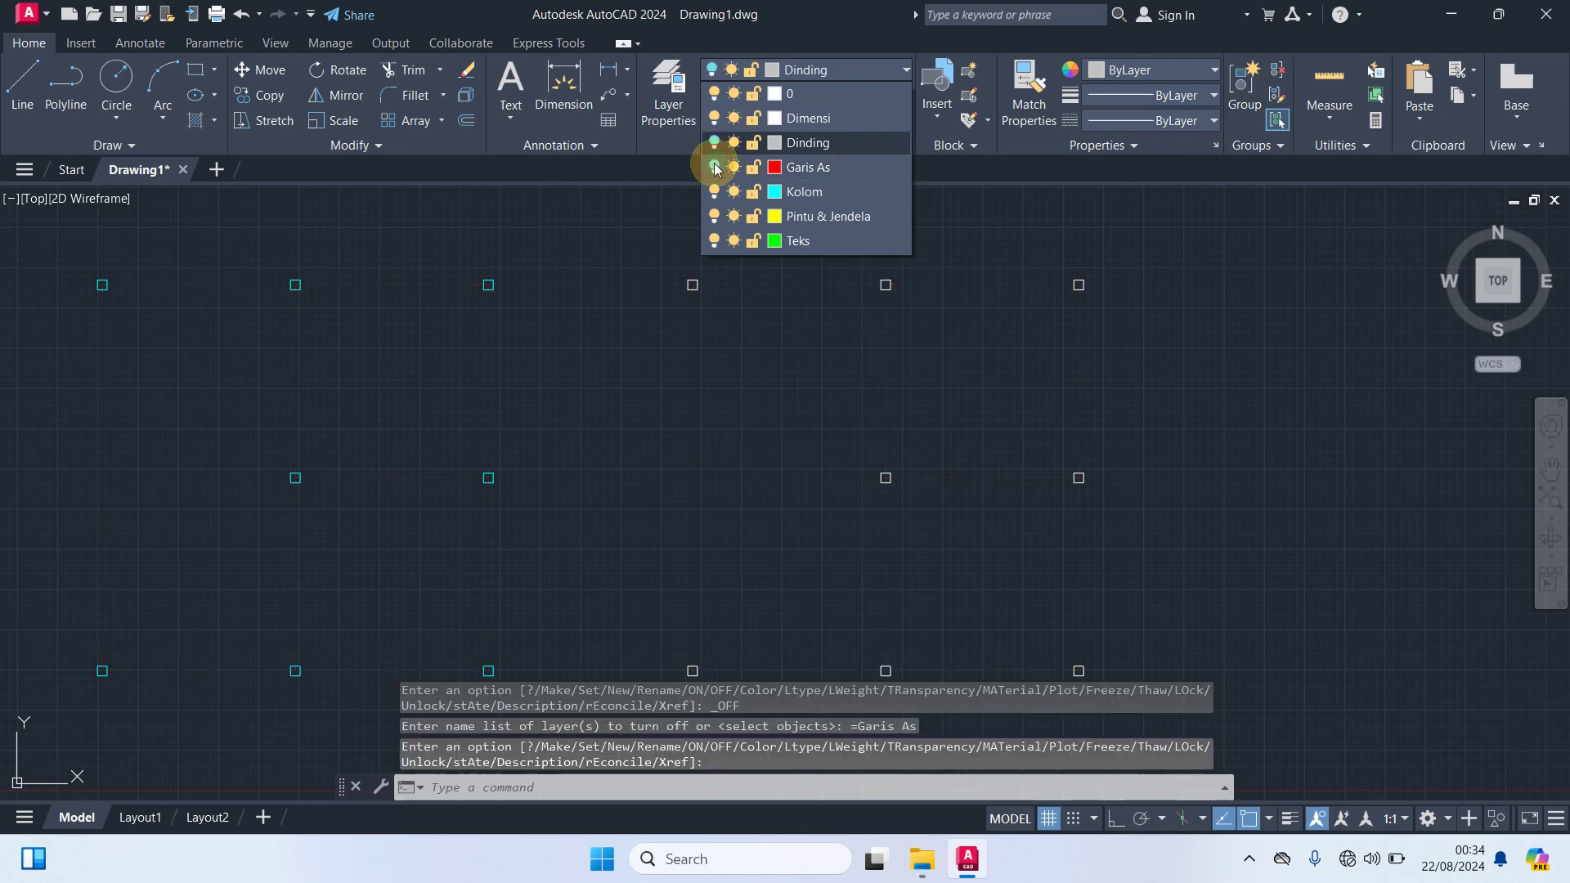
Step: Assign the eight columns of the copied floor plan on the right to the Kolom layer and clear the selection
{"action": "left_click", "coordinate": [640, 224]}
{"action": "scroll", "coordinate": [662, 319], "scroll_direction": "down", "scroll_amount": 2}
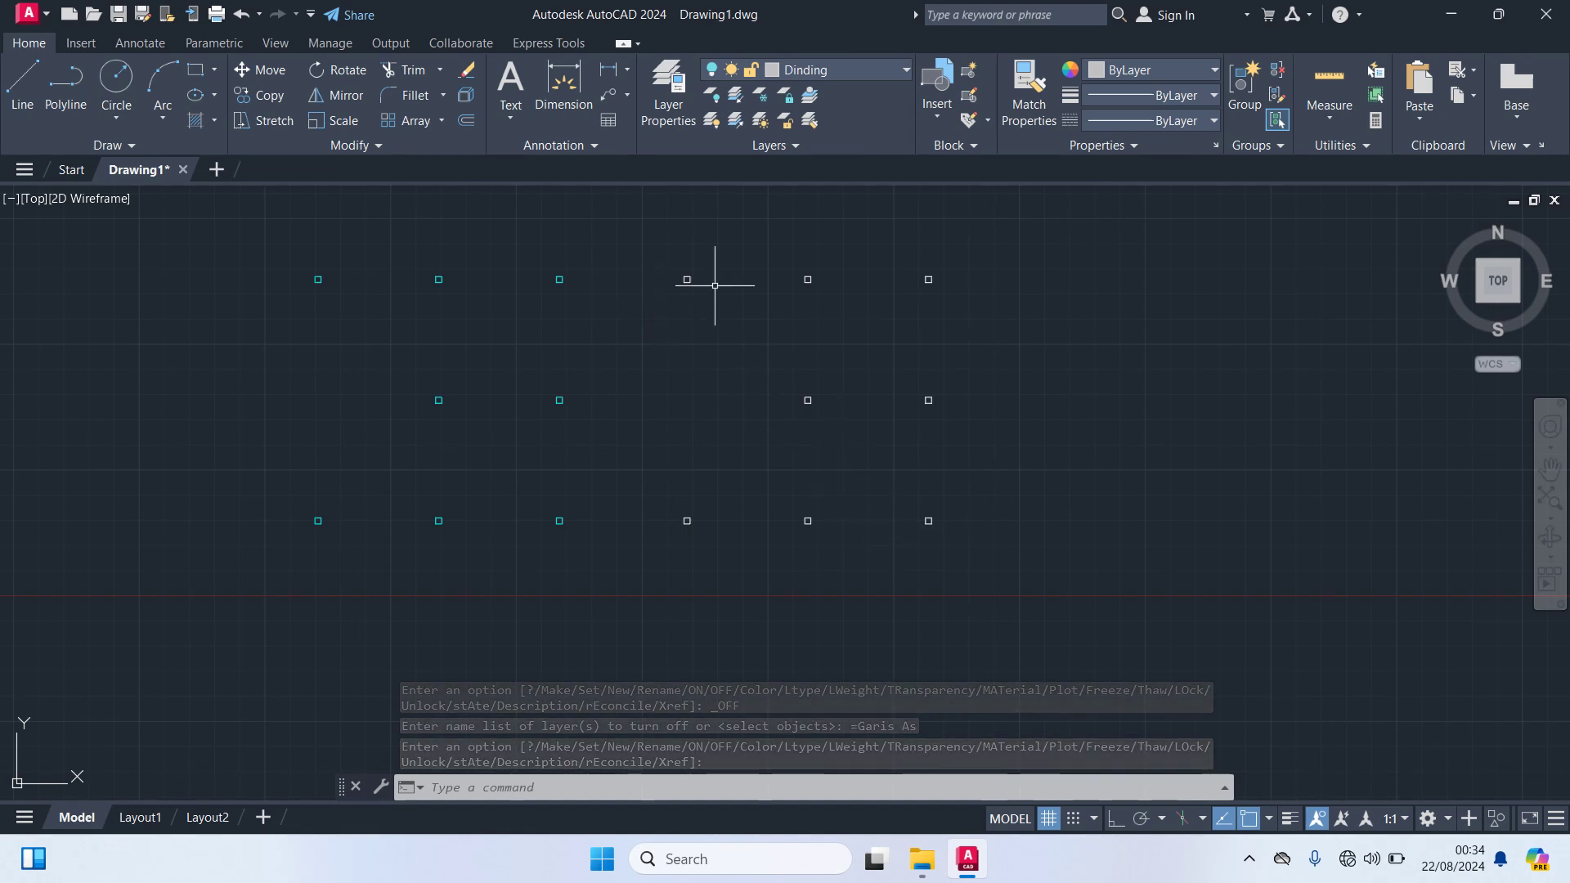
{"action": "scroll", "coordinate": [688, 274], "scroll_direction": "up", "scroll_amount": 2}
{"action": "middle_click_drag", "start_coordinate": [736, 365], "coordinate": [819, 337]}
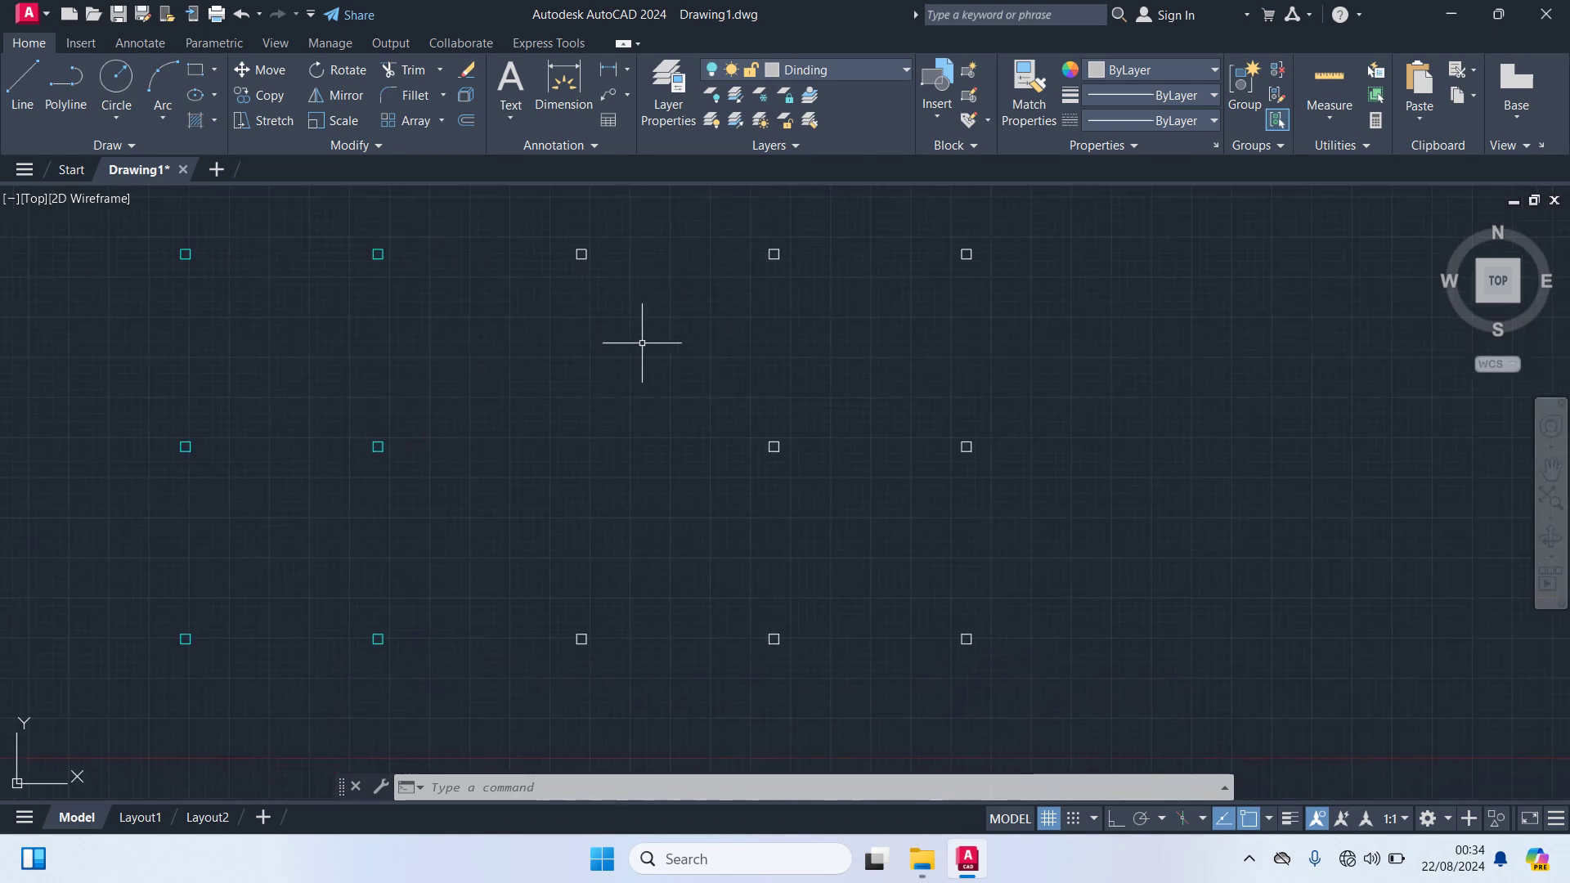
{"action": "left_click", "coordinate": [1042, 704]}
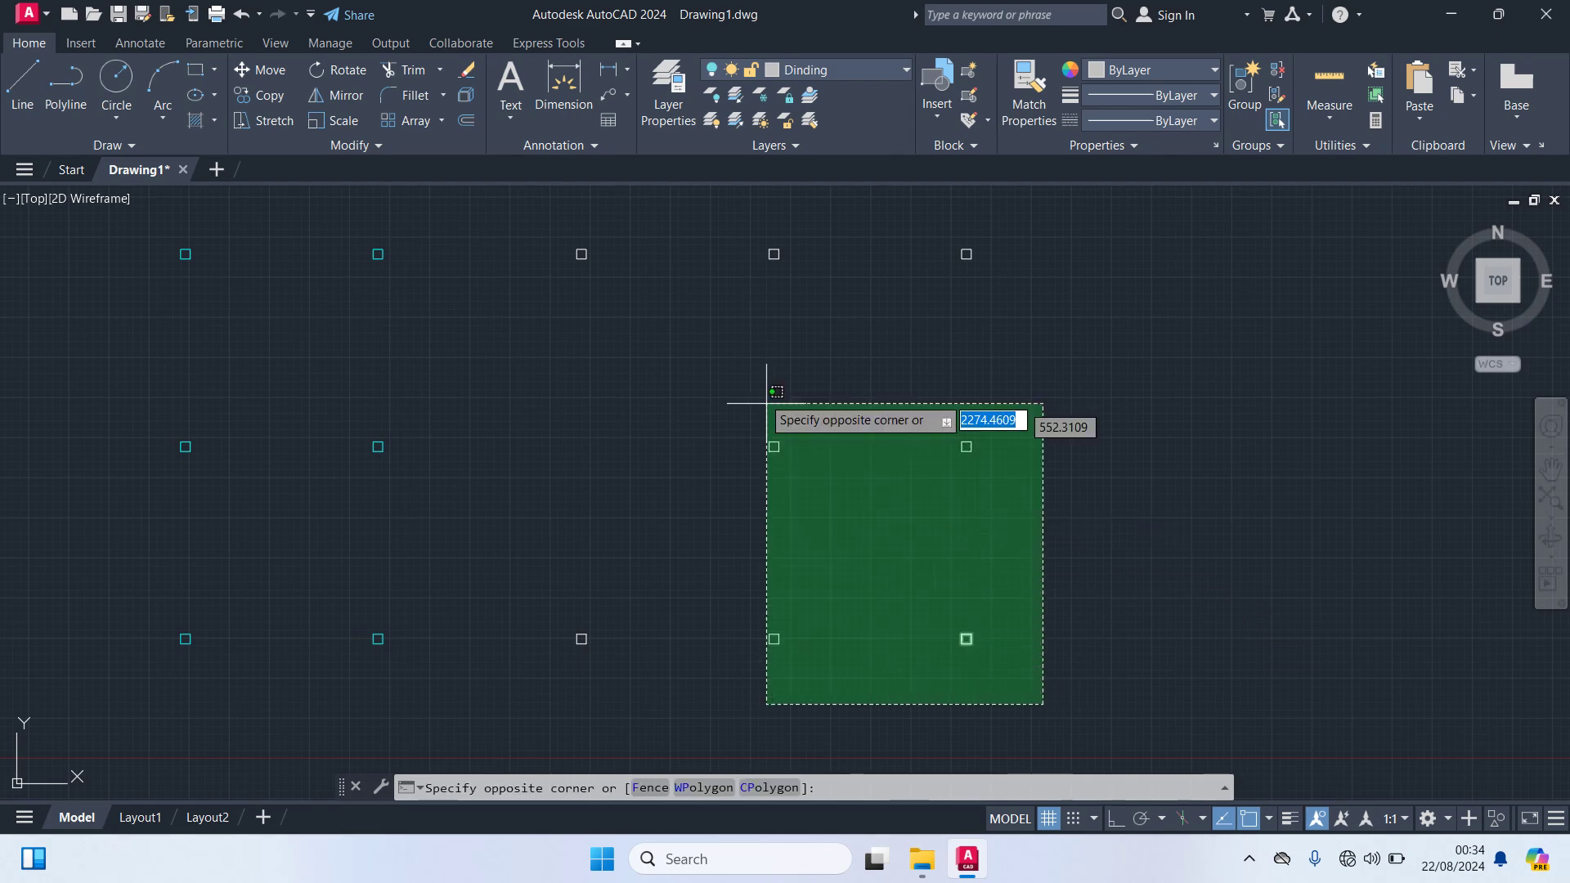
{"action": "left_click", "coordinate": [546, 216]}
{"action": "left_click", "coordinate": [840, 69]}
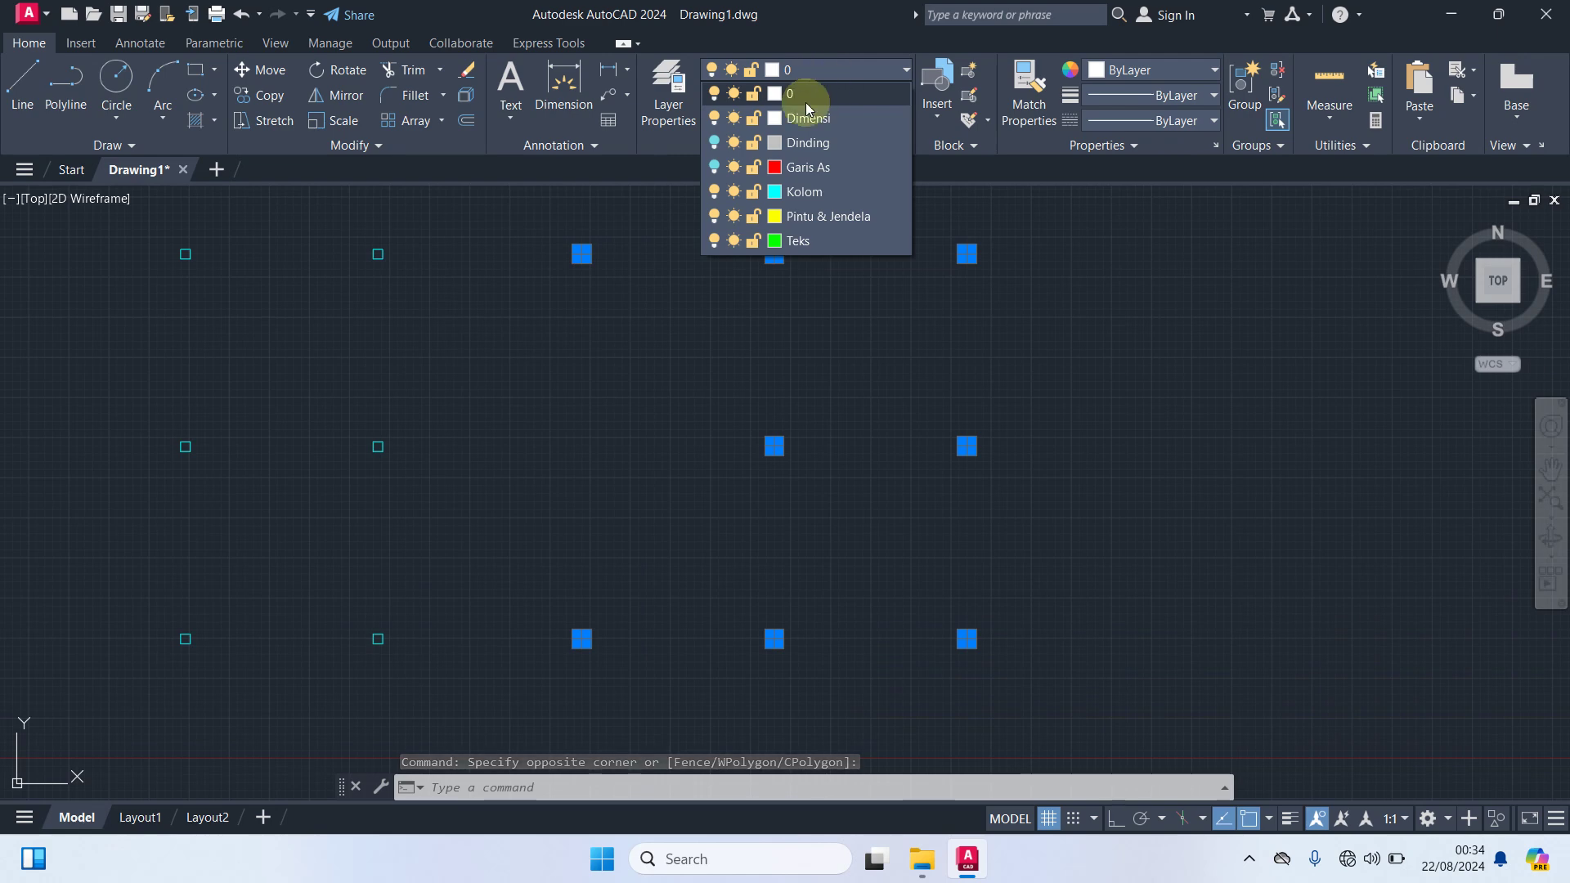
{"action": "left_click", "coordinate": [812, 191]}
{"action": "key", "text": "Escape"}
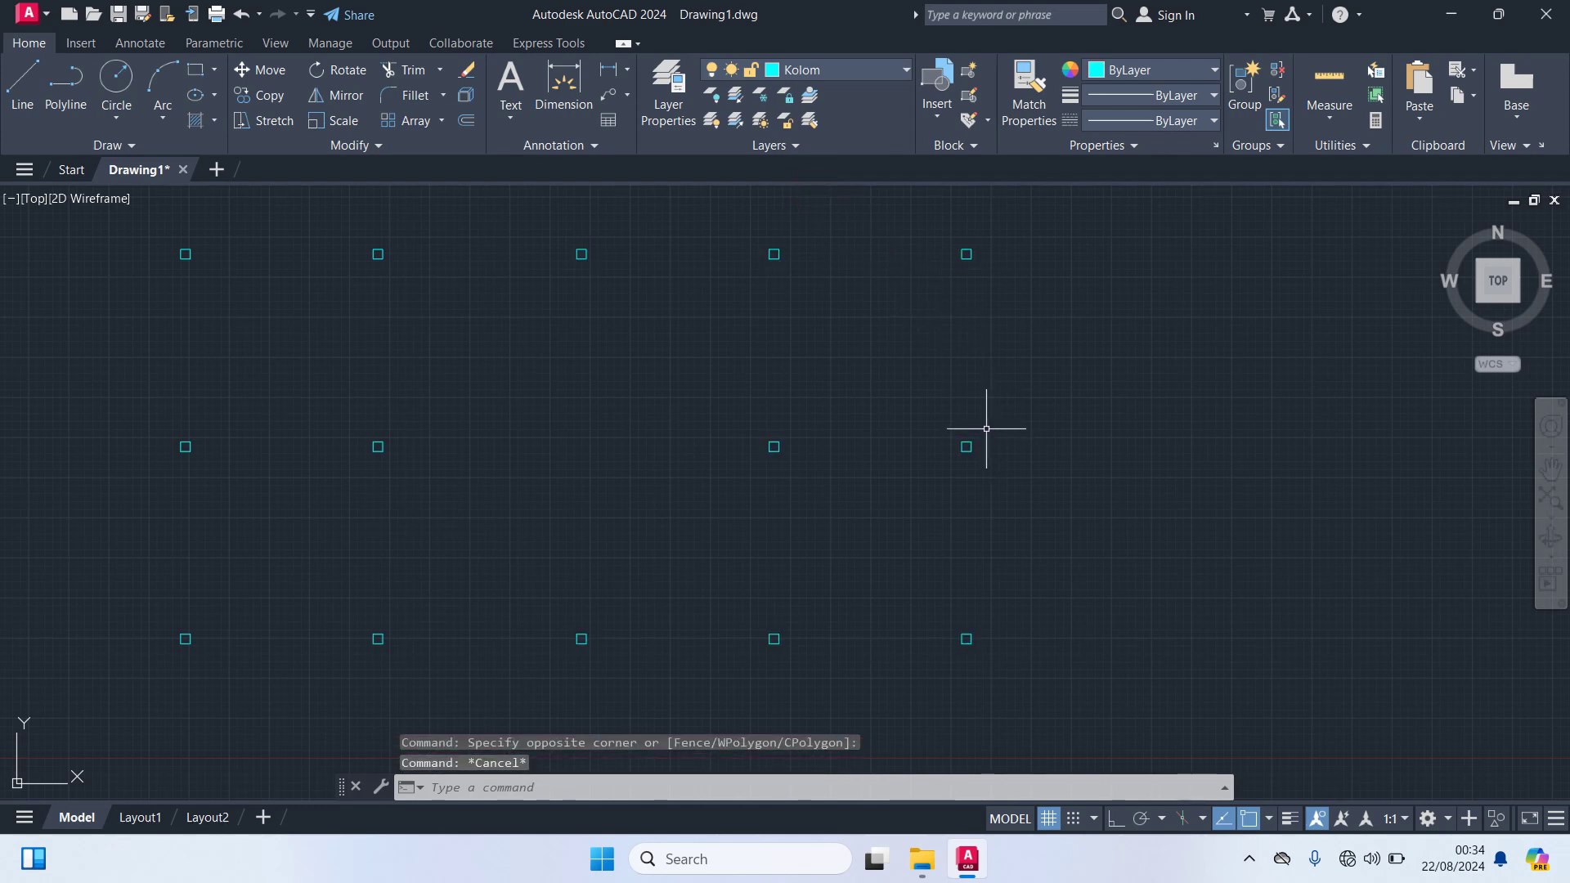
Step: Select the columns of the copied floor plan to check their layer and clear the selection
{"action": "scroll", "coordinate": [711, 237], "scroll_direction": "up", "scroll_amount": 4}
{"action": "mouse_move", "coordinate": [799, 287]}
{"action": "middle_mouse_down"}
{"action": "mouse_move", "coordinate": [875, 349]}
{"action": "mouse_move", "coordinate": [945, 455]}
{"action": "middle_mouse_up"}
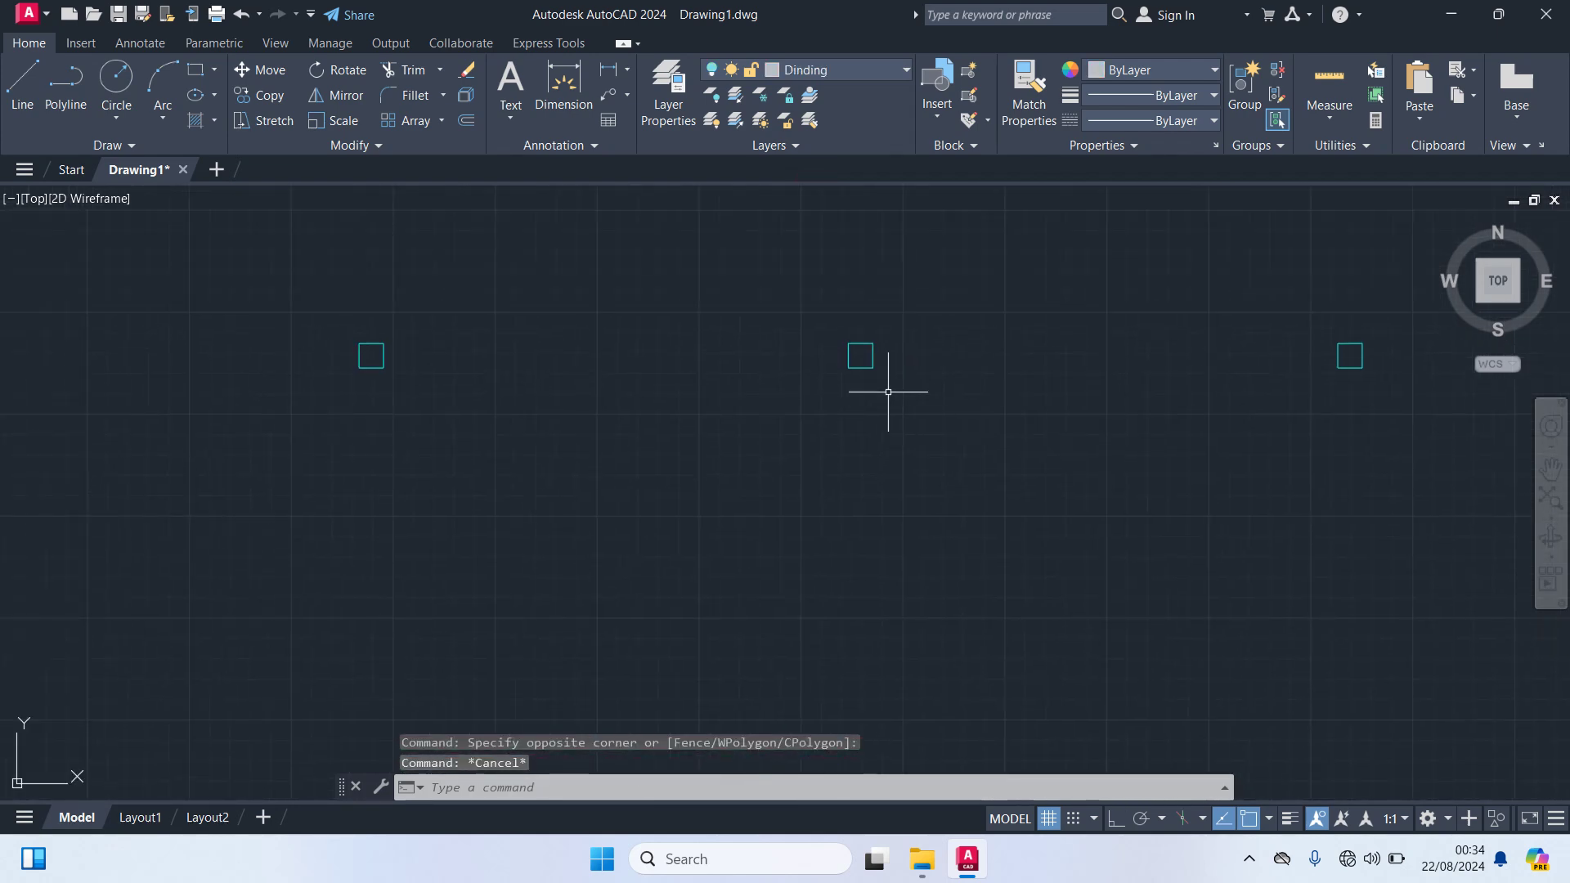
{"action": "scroll", "coordinate": [1376, 414], "scroll_direction": "down", "scroll_amount": 4}
{"action": "scroll", "coordinate": [1422, 638], "scroll_direction": "down", "scroll_amount": 2}
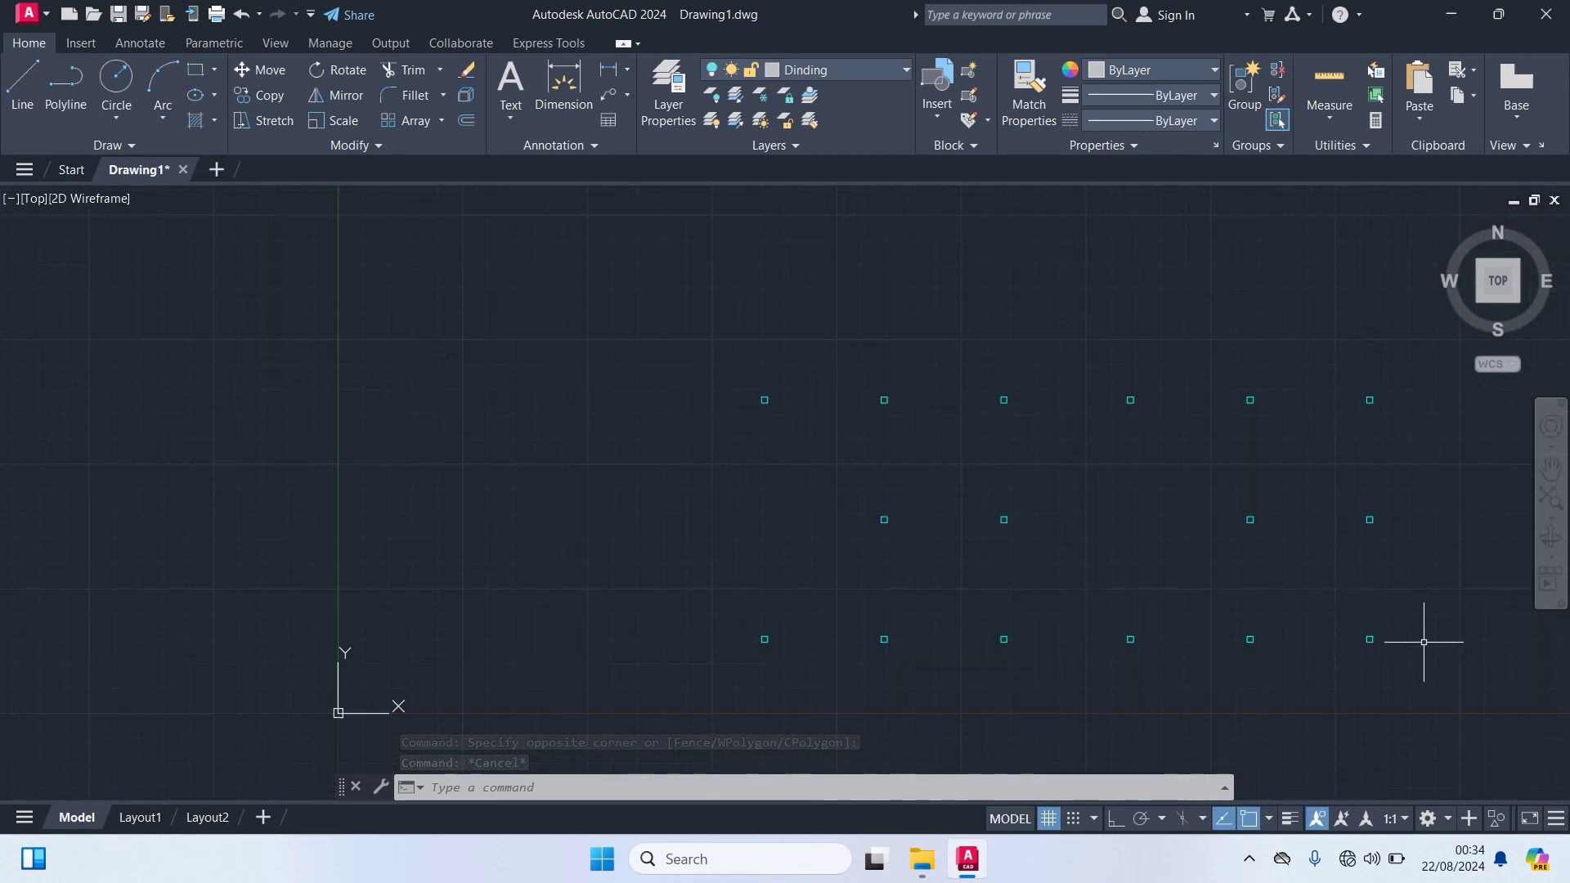
{"action": "left_click", "coordinate": [1427, 684]}
{"action": "left_click", "coordinate": [1091, 314]}
{"action": "middle_click_drag", "start_coordinate": [1034, 251], "coordinate": [842, 268]}
{"action": "scroll", "coordinate": [888, 282], "scroll_direction": "up", "scroll_amount": 2}
{"action": "left_click", "coordinate": [804, 70]}
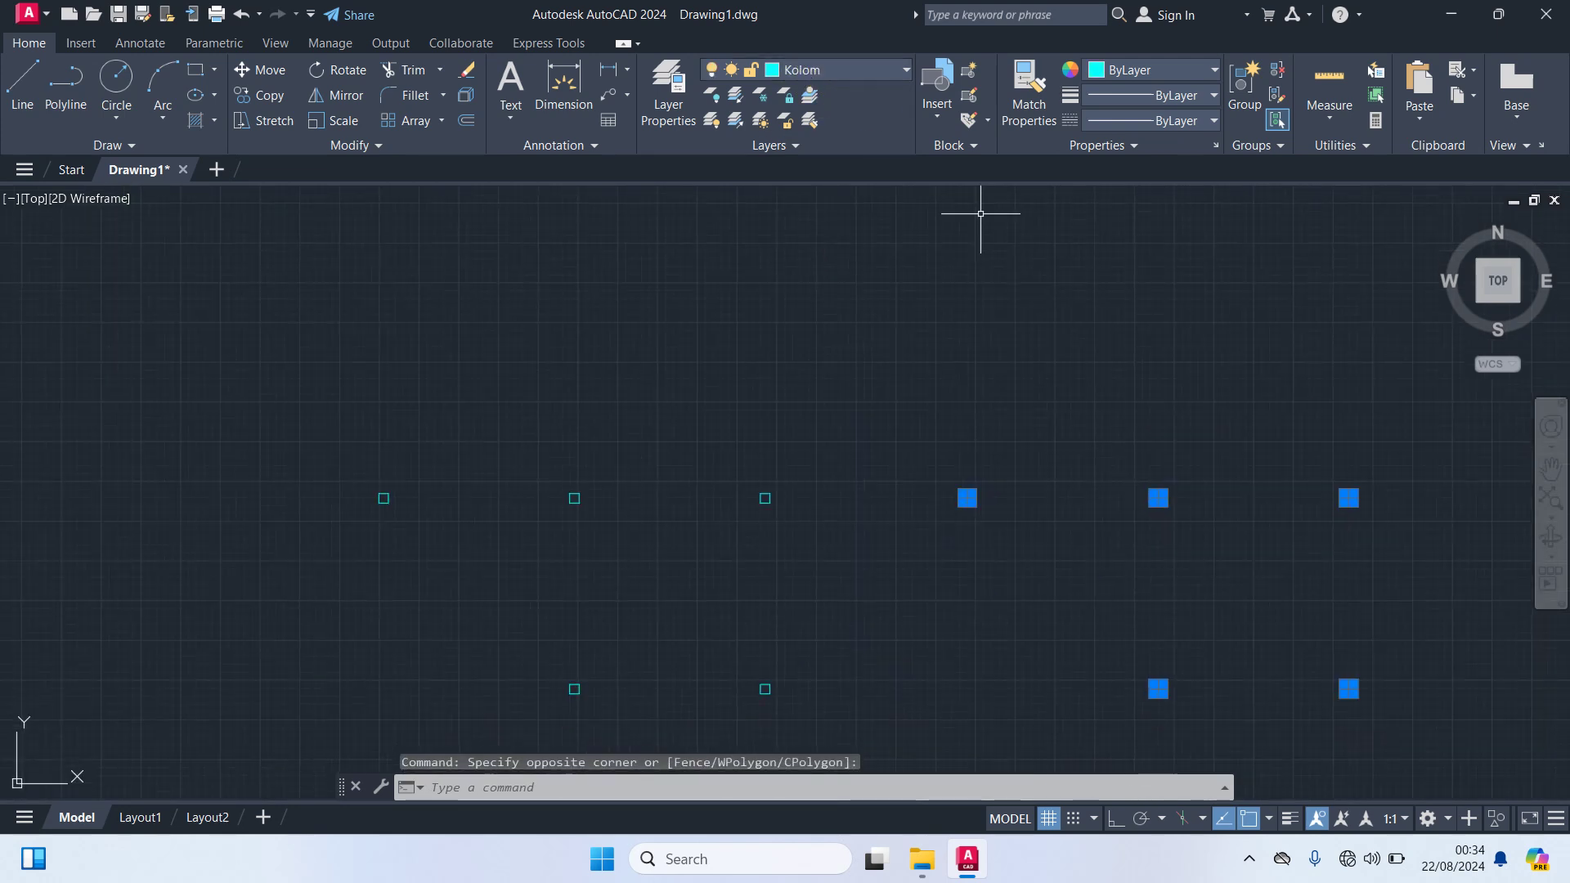
{"action": "scroll", "coordinate": [982, 308], "scroll_direction": "down", "scroll_amount": 2}
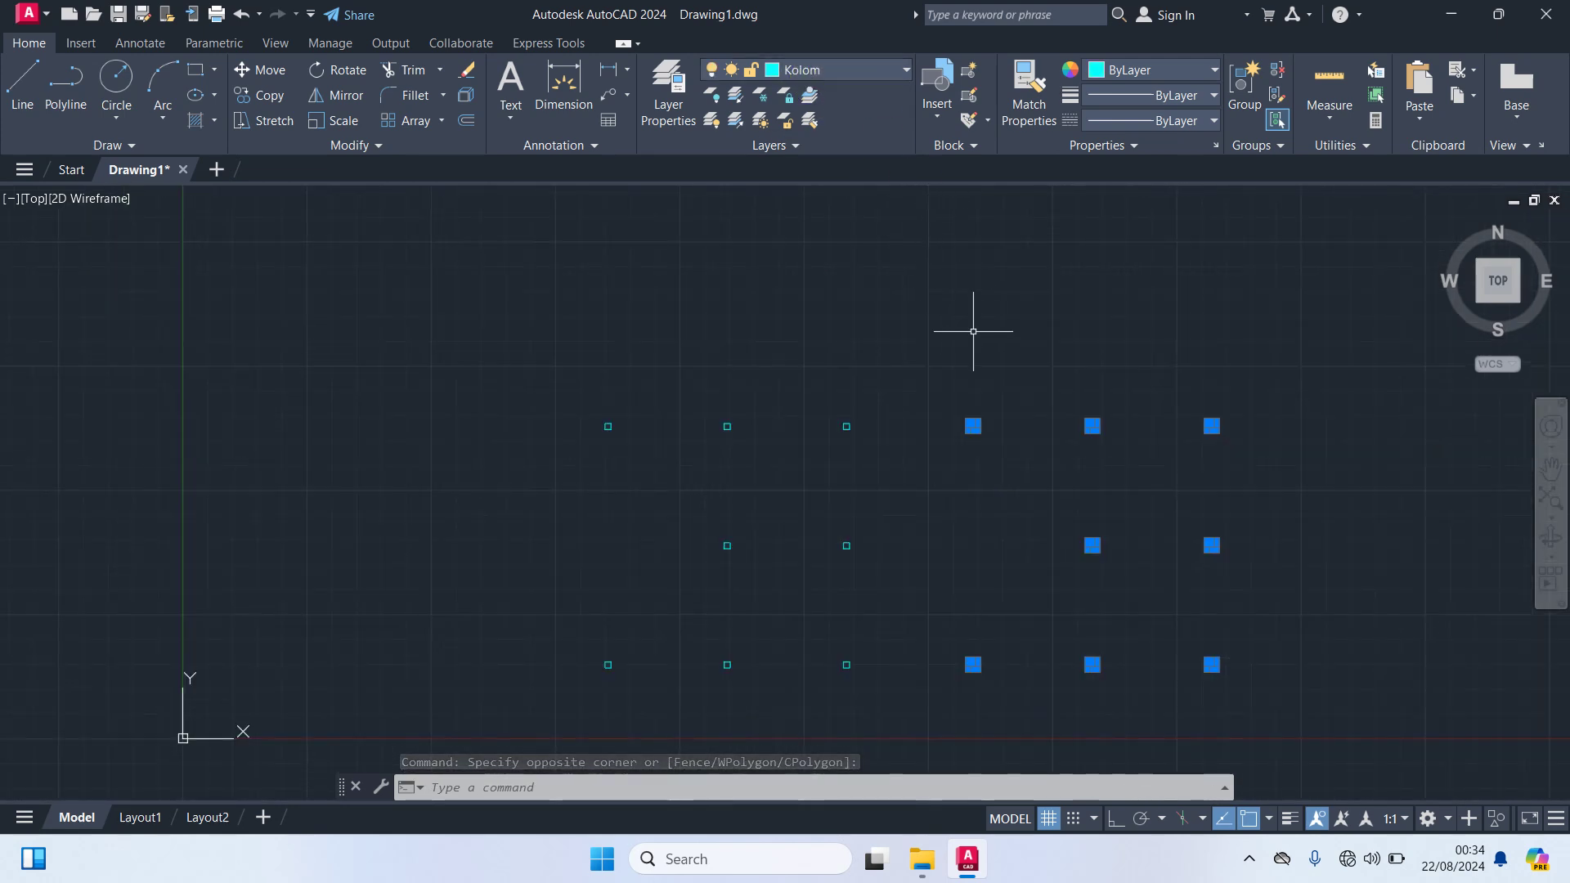
{"action": "key", "text": "Escape"}
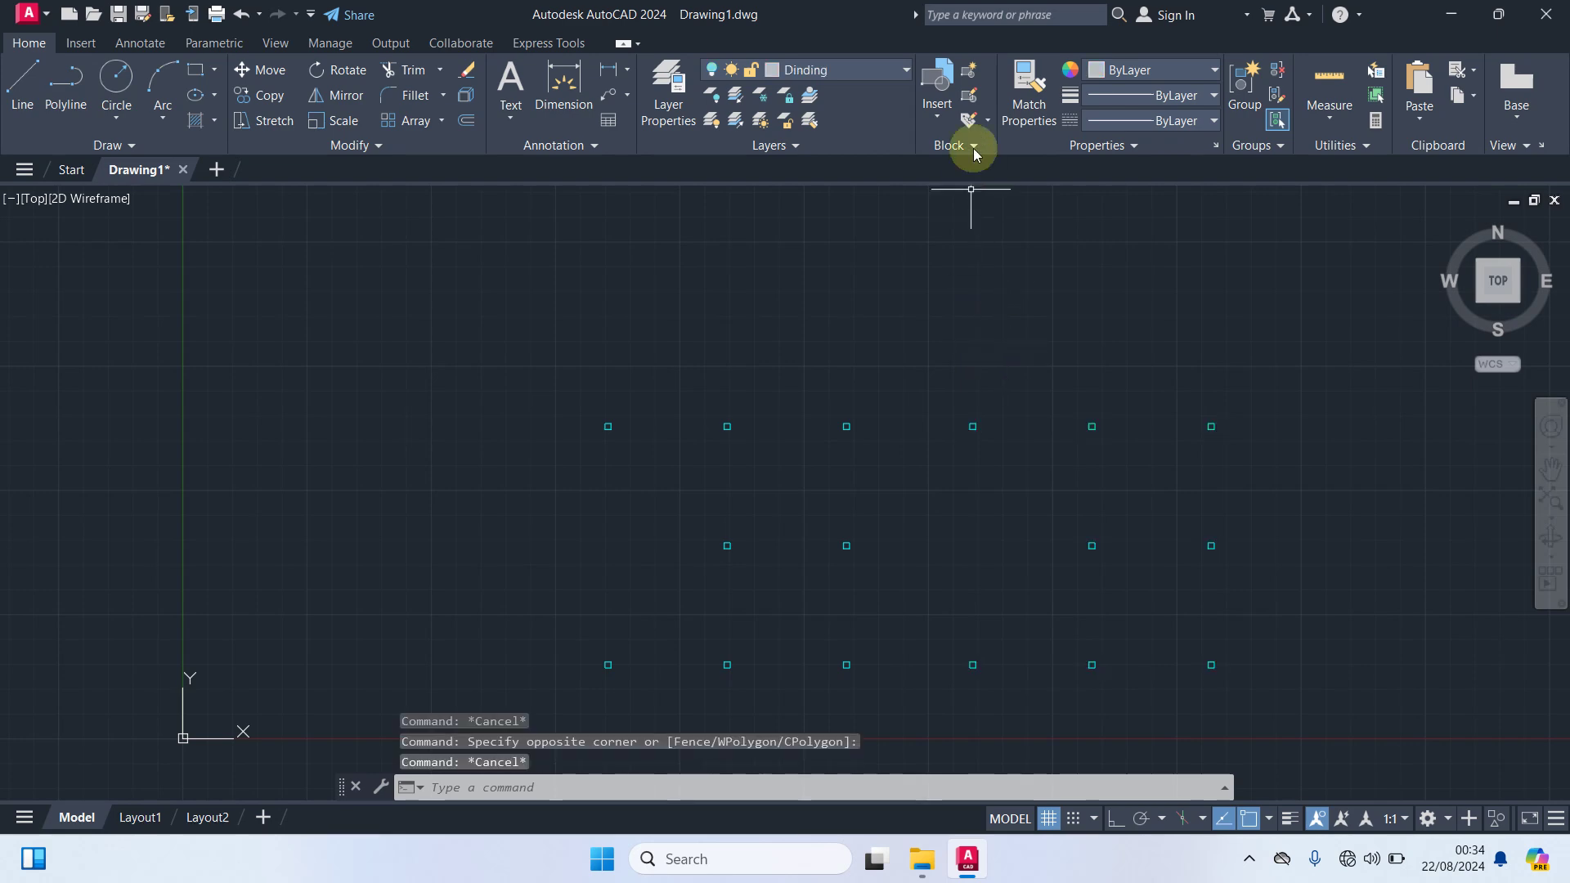
Step: Turn the Dinding and Garis As layers back on
{"action": "left_click", "coordinate": [905, 70]}
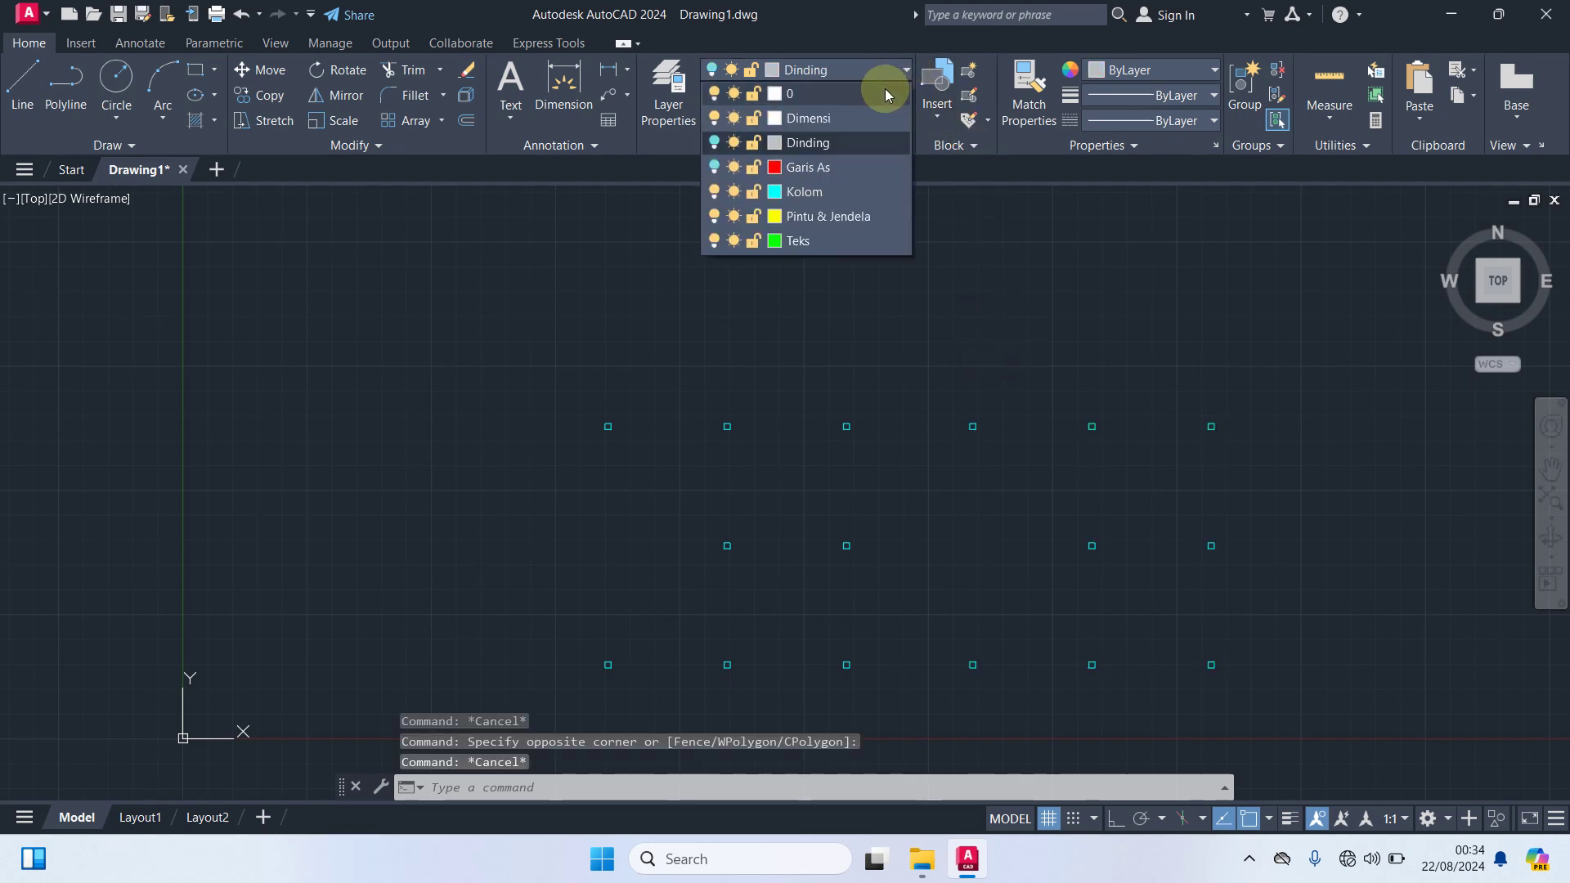
{"action": "left_click", "coordinate": [717, 142]}
{"action": "left_click", "coordinate": [713, 167]}
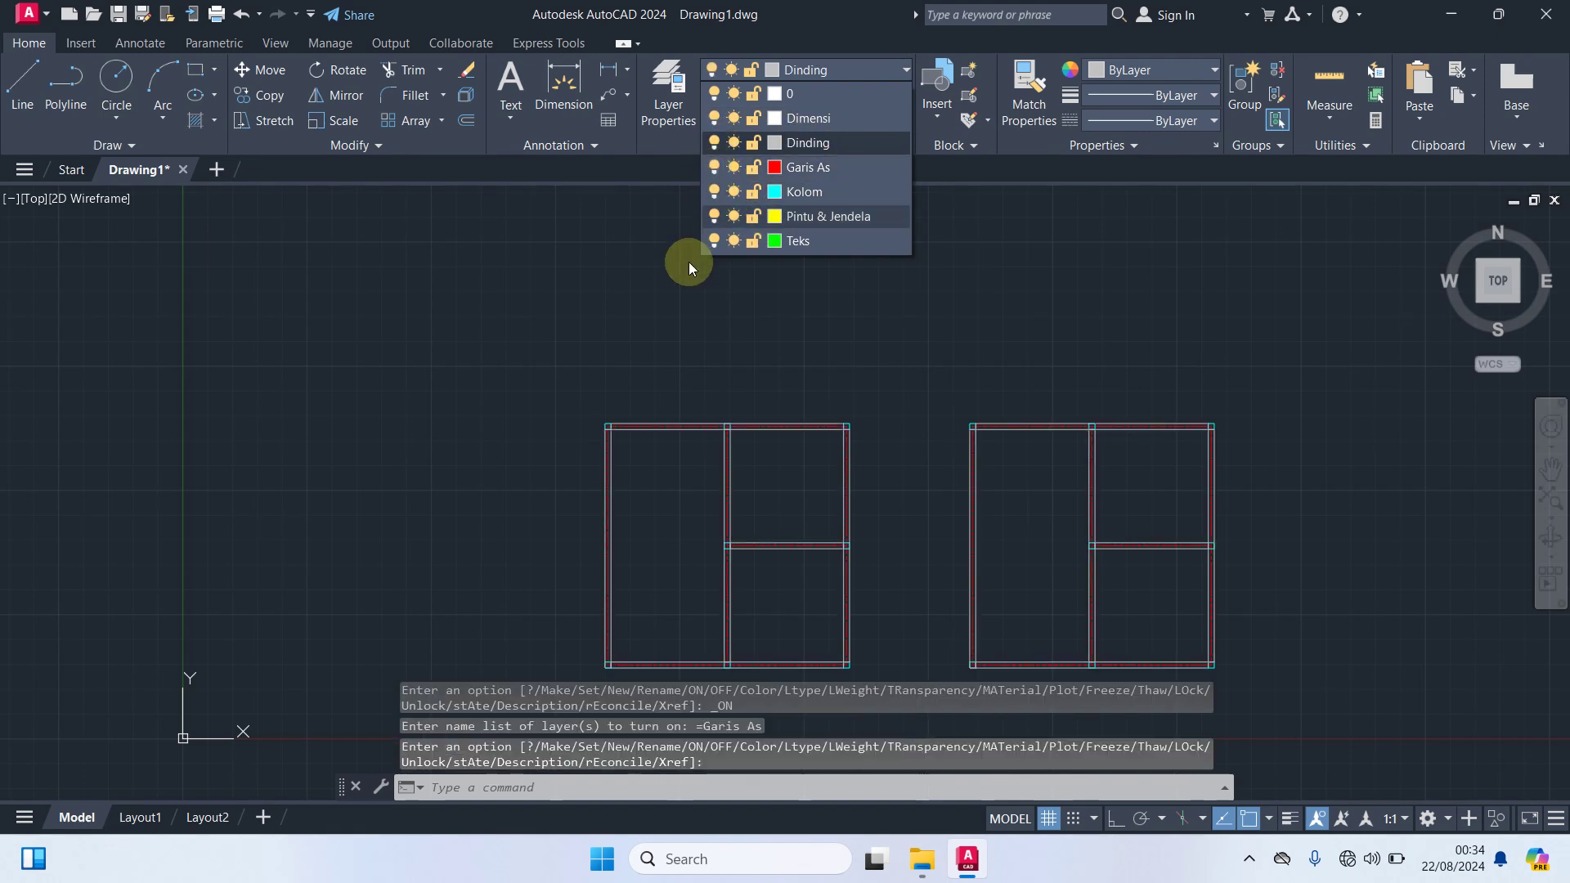
Step: Examine the walls, axis lines and columns of the copied floor plan up close and as a whole
{"action": "middle_click_drag", "start_coordinate": [993, 378], "coordinate": [855, 314]}
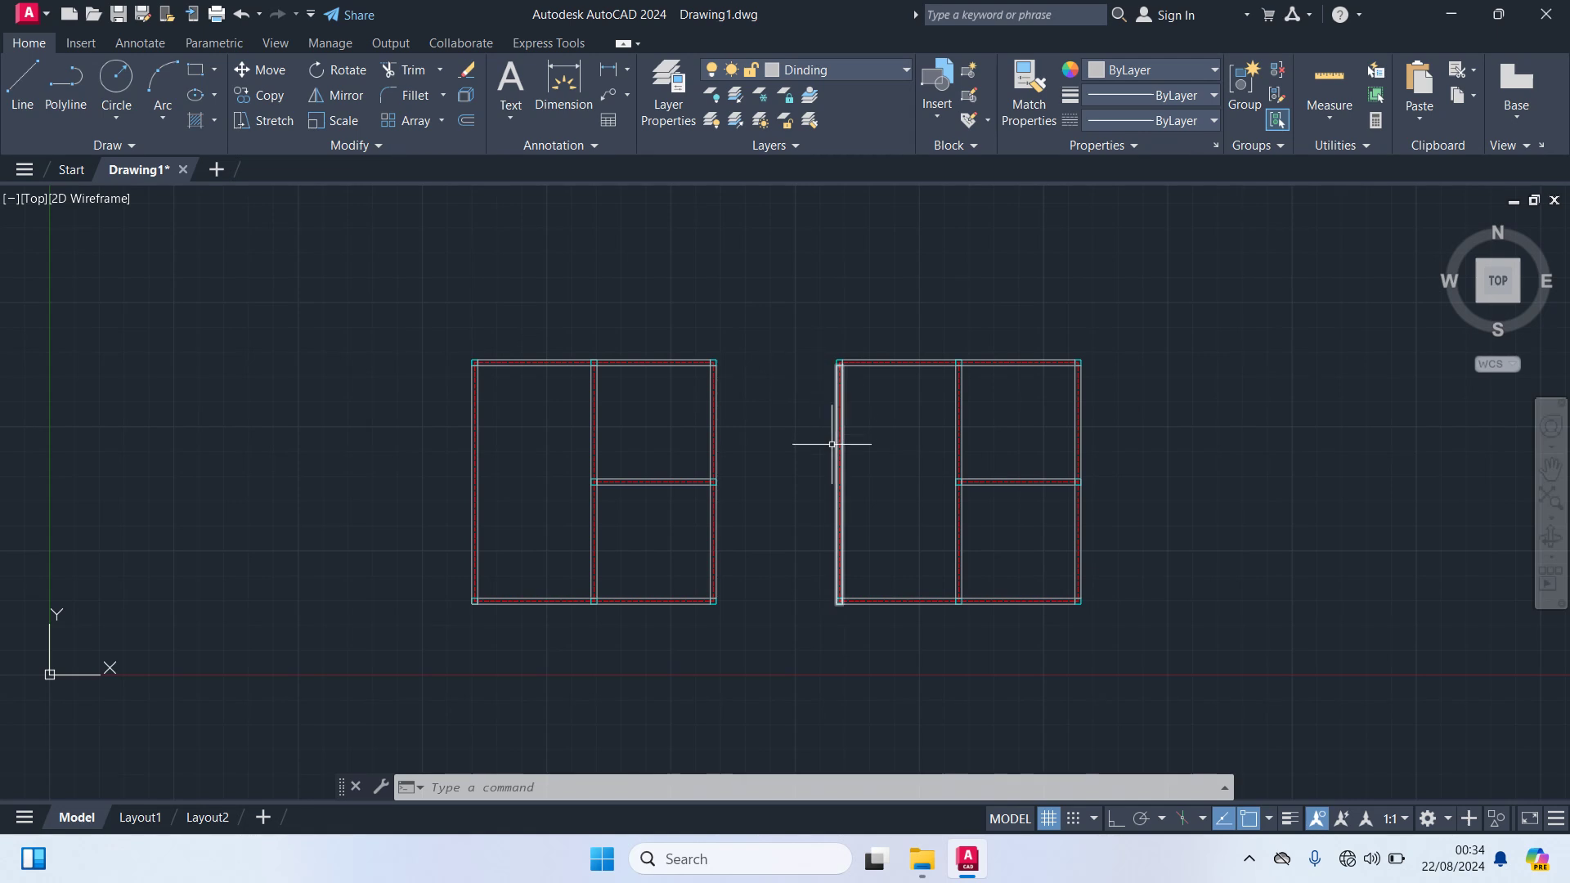
{"action": "middle_click_drag", "start_coordinate": [932, 427], "coordinate": [677, 415]}
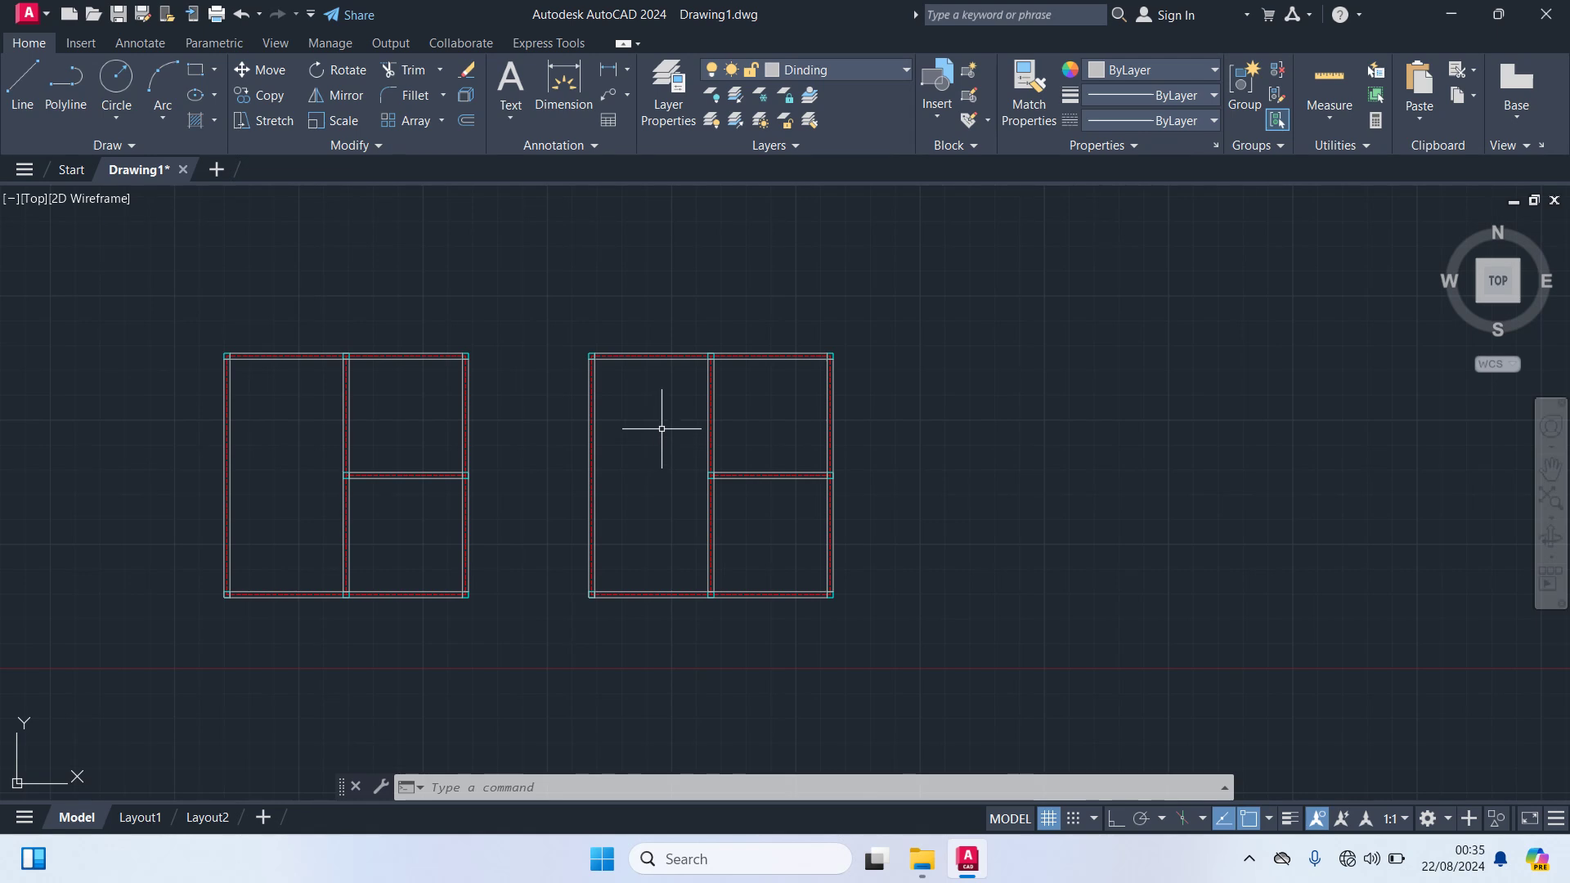
{"action": "scroll", "coordinate": [652, 422], "scroll_direction": "up", "scroll_amount": 2}
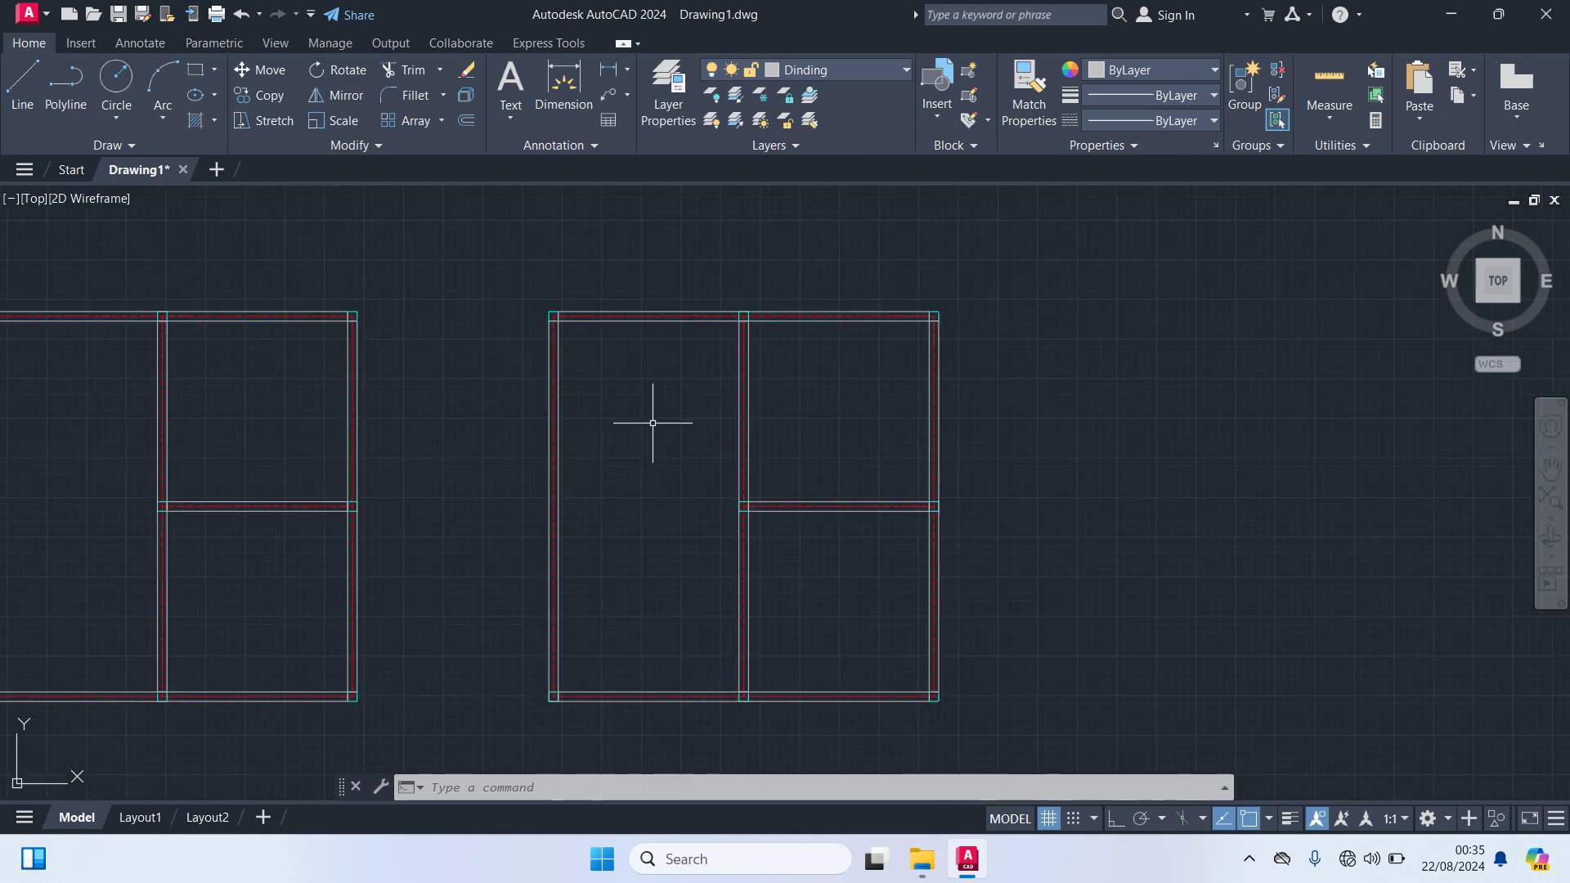
{"action": "scroll", "coordinate": [746, 323], "scroll_direction": "up", "scroll_amount": 2}
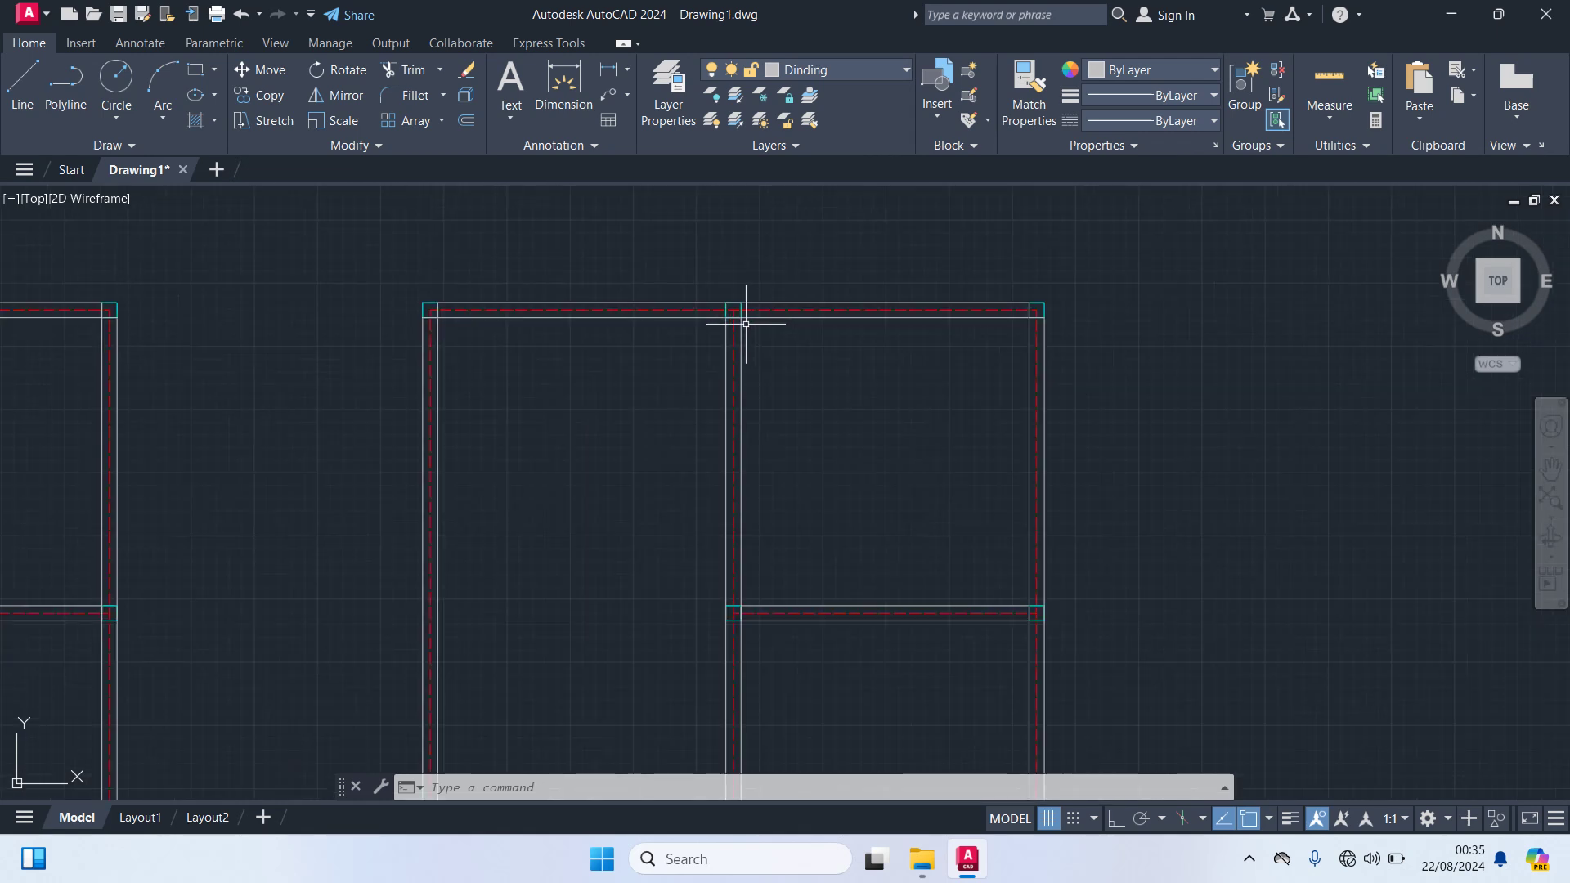
{"action": "scroll", "coordinate": [745, 304], "scroll_direction": "up", "scroll_amount": 2}
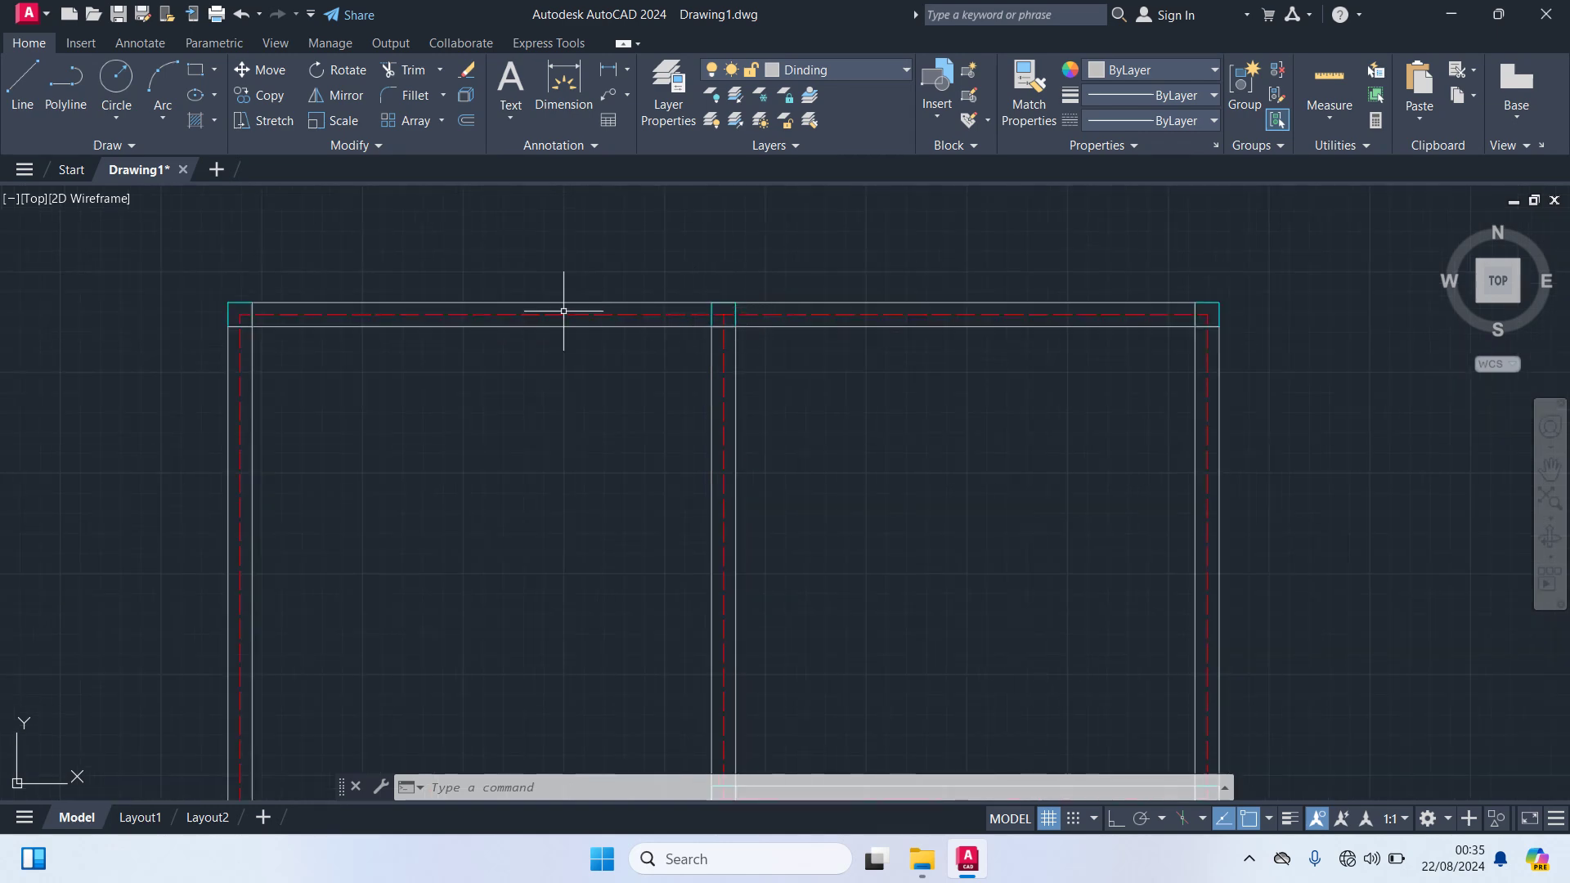
{"action": "scroll", "coordinate": [765, 363], "scroll_direction": "down", "scroll_amount": 4}
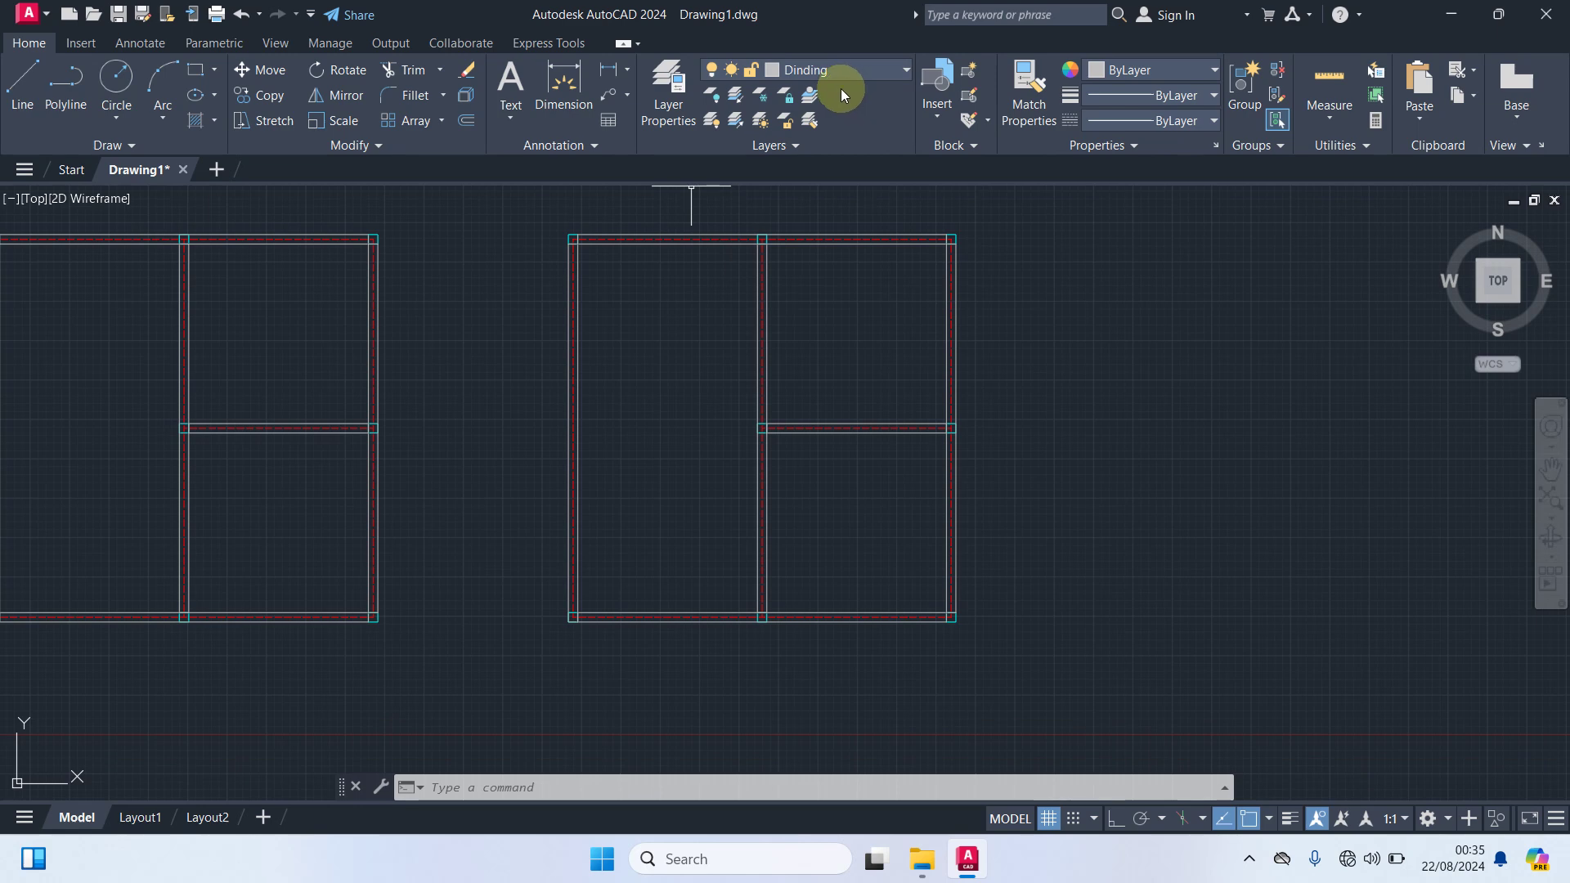
{"action": "scroll", "coordinate": [760, 229], "scroll_direction": "up", "scroll_amount": 4}
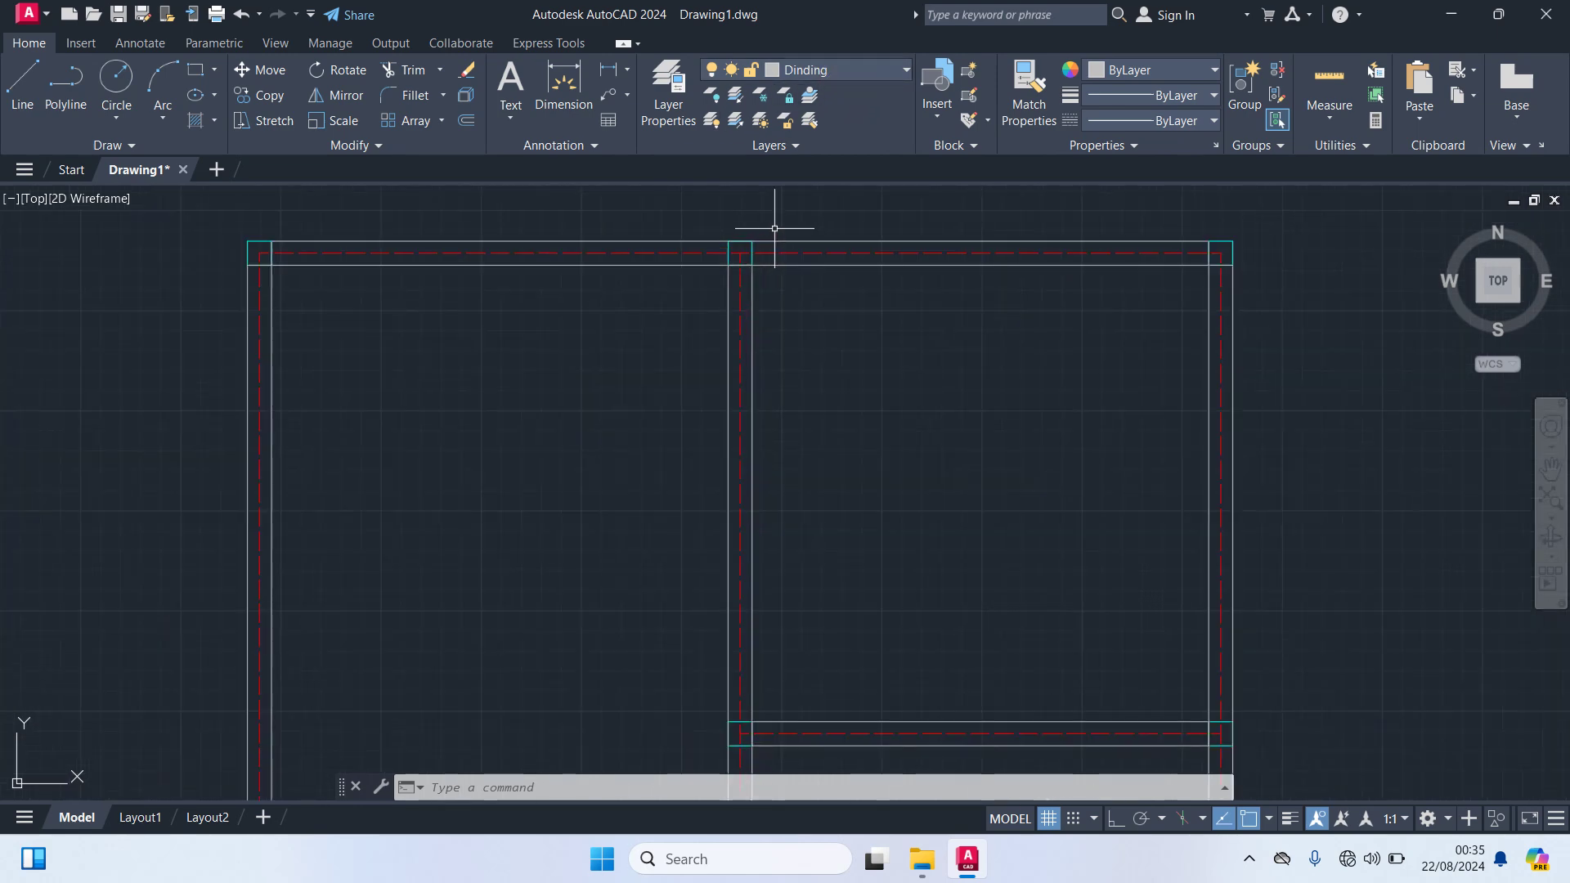
{"action": "scroll", "coordinate": [798, 298], "scroll_direction": "down", "scroll_amount": 4}
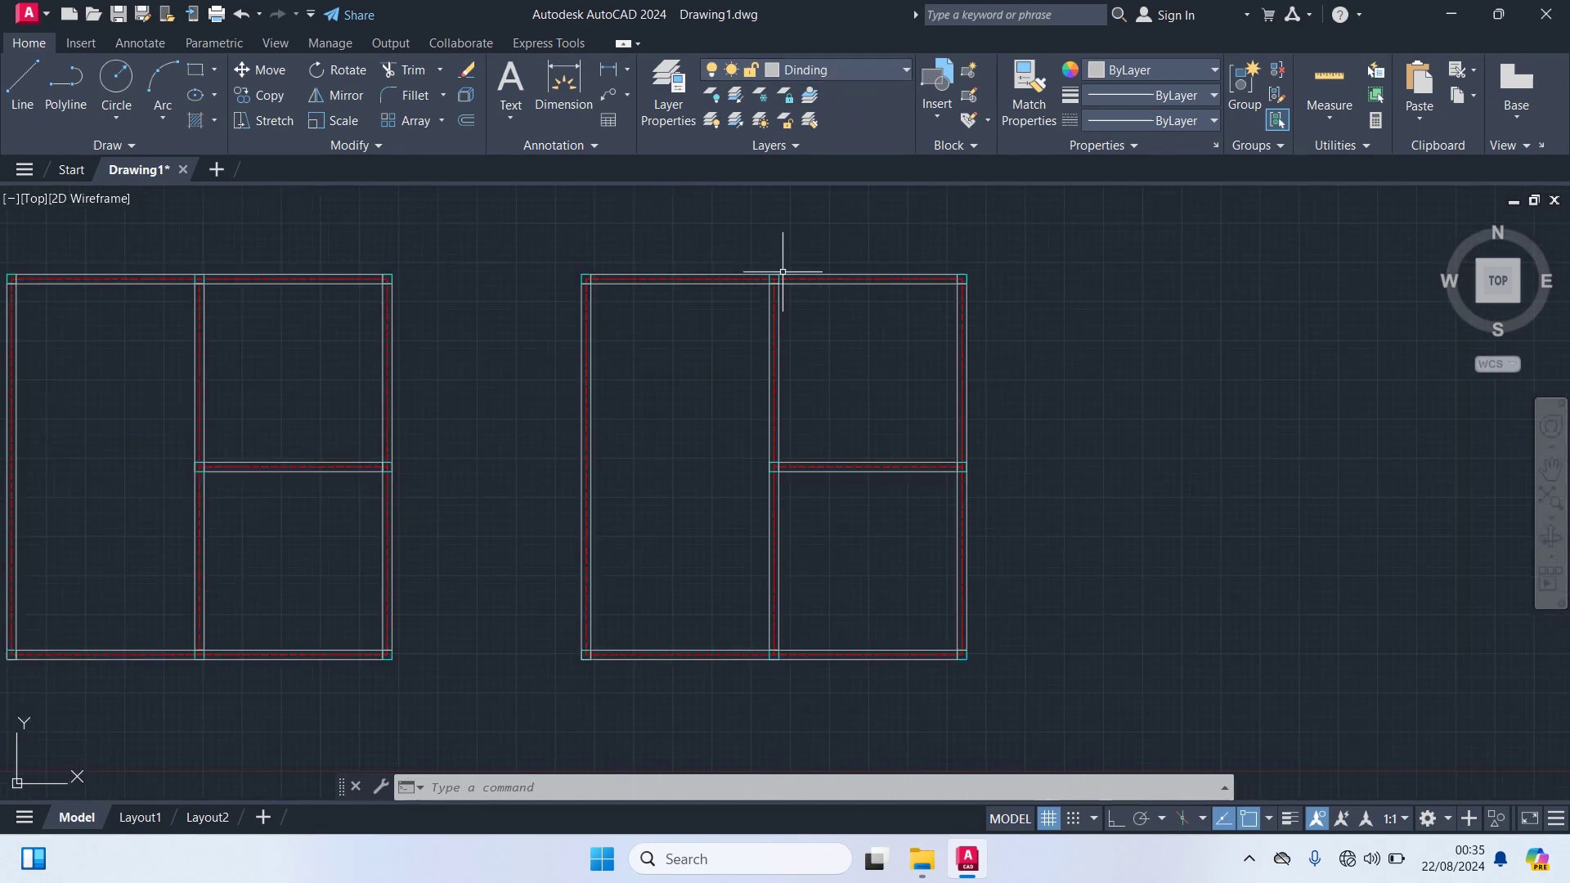
Step: Turn off the Garis As layer to view both plans without axis lines, and turn it on again
{"action": "left_click", "coordinate": [860, 70]}
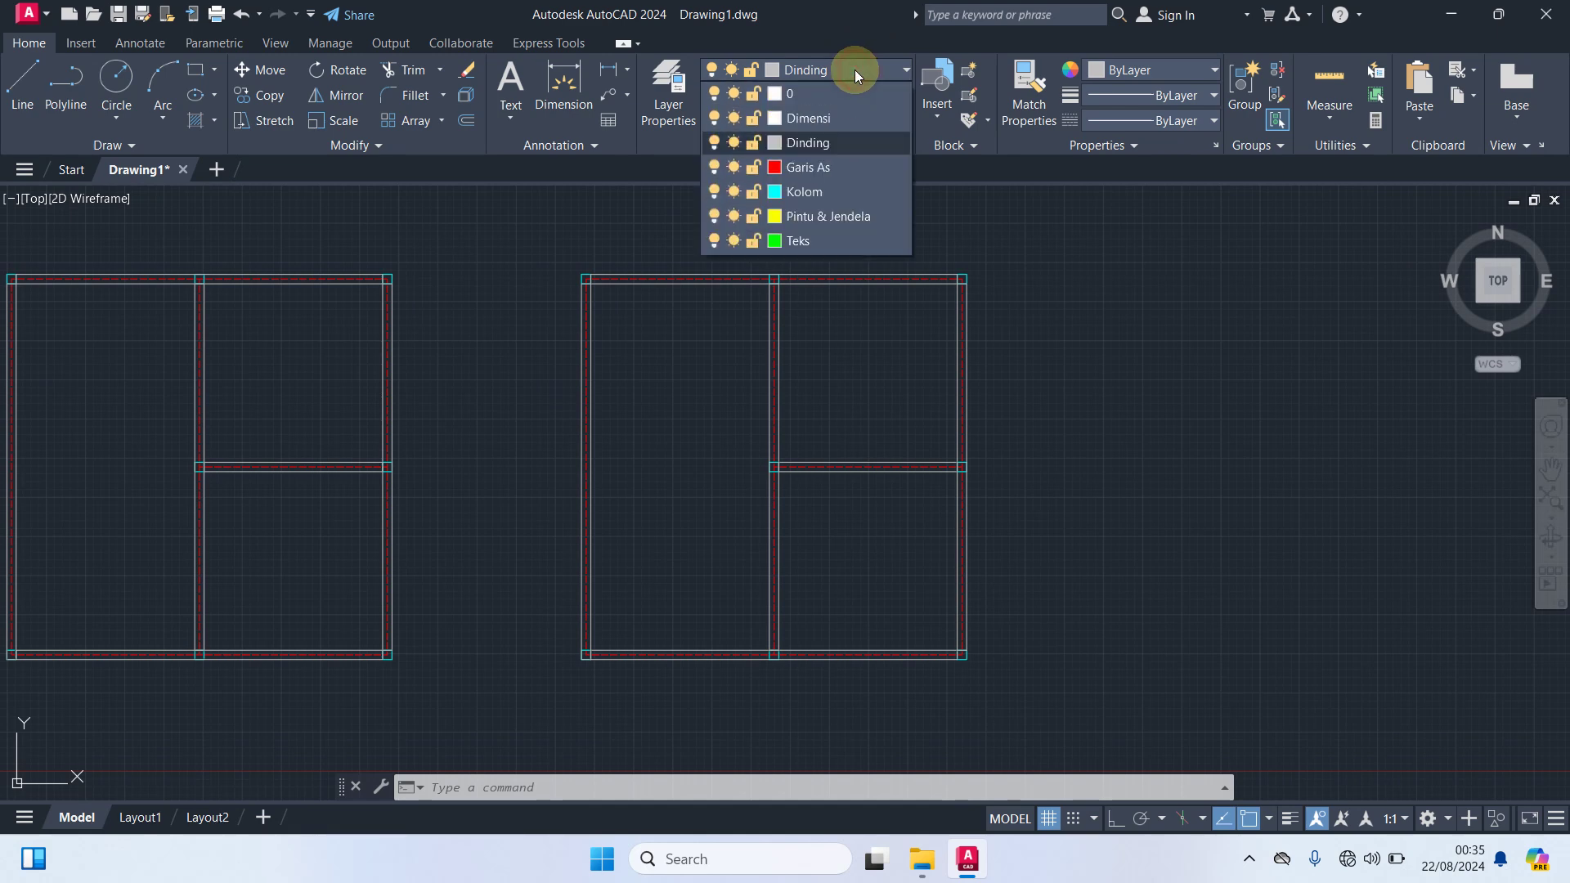
{"action": "left_click", "coordinate": [714, 169]}
{"action": "scroll", "coordinate": [637, 390], "scroll_direction": "down", "scroll_amount": 2}
{"action": "scroll", "coordinate": [639, 389], "scroll_direction": "up", "scroll_amount": 4}
{"action": "scroll", "coordinate": [641, 382], "scroll_direction": "down", "scroll_amount": 2}
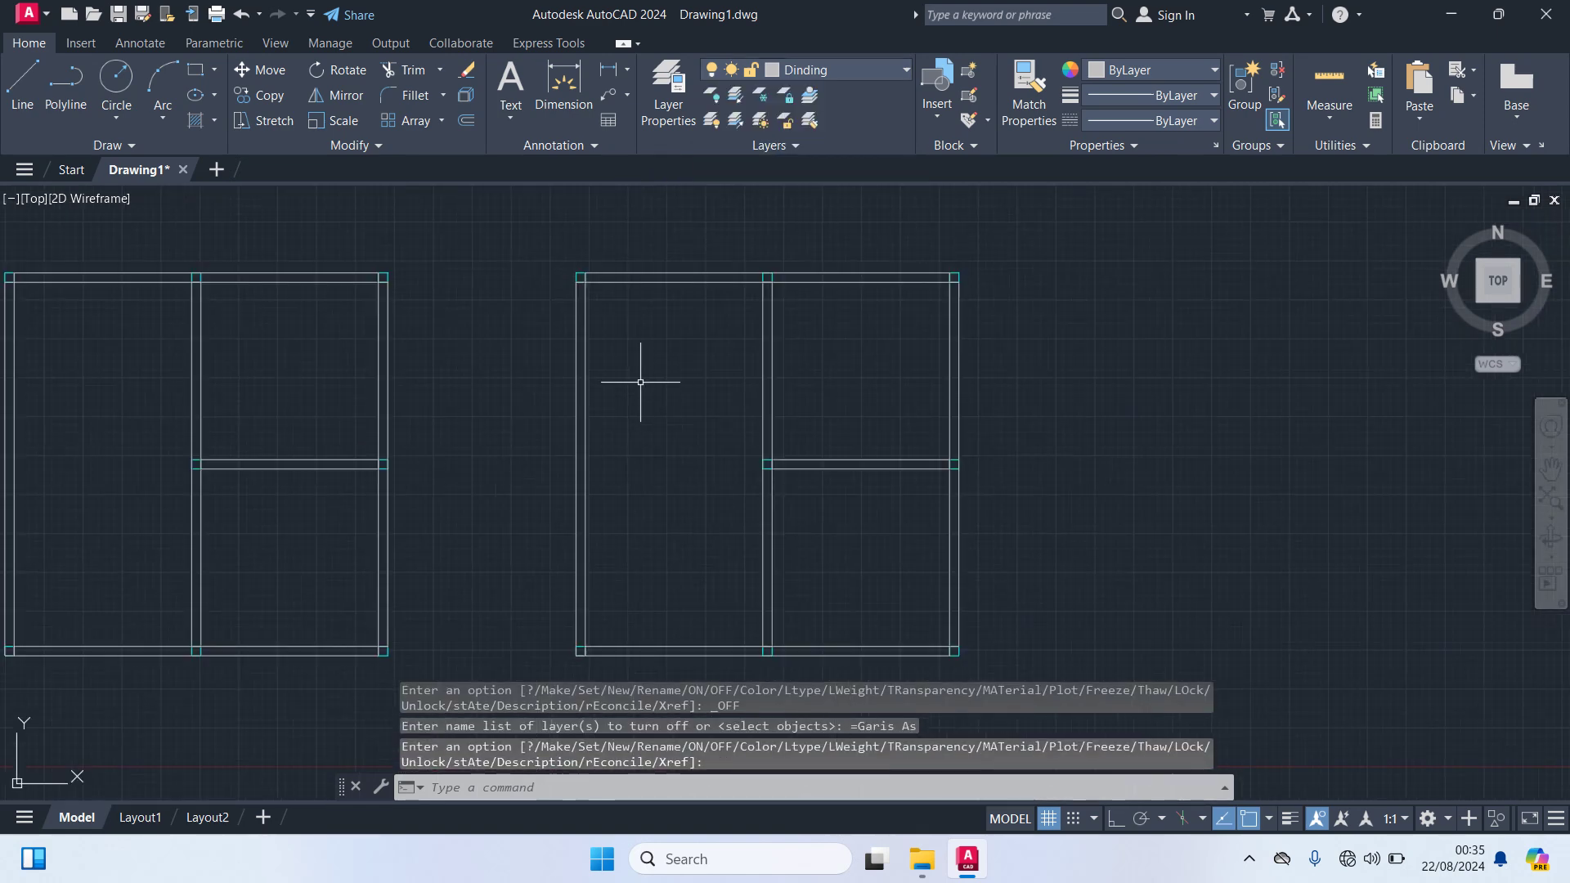
{"action": "left_click", "coordinate": [842, 70]}
{"action": "left_click", "coordinate": [714, 169]}
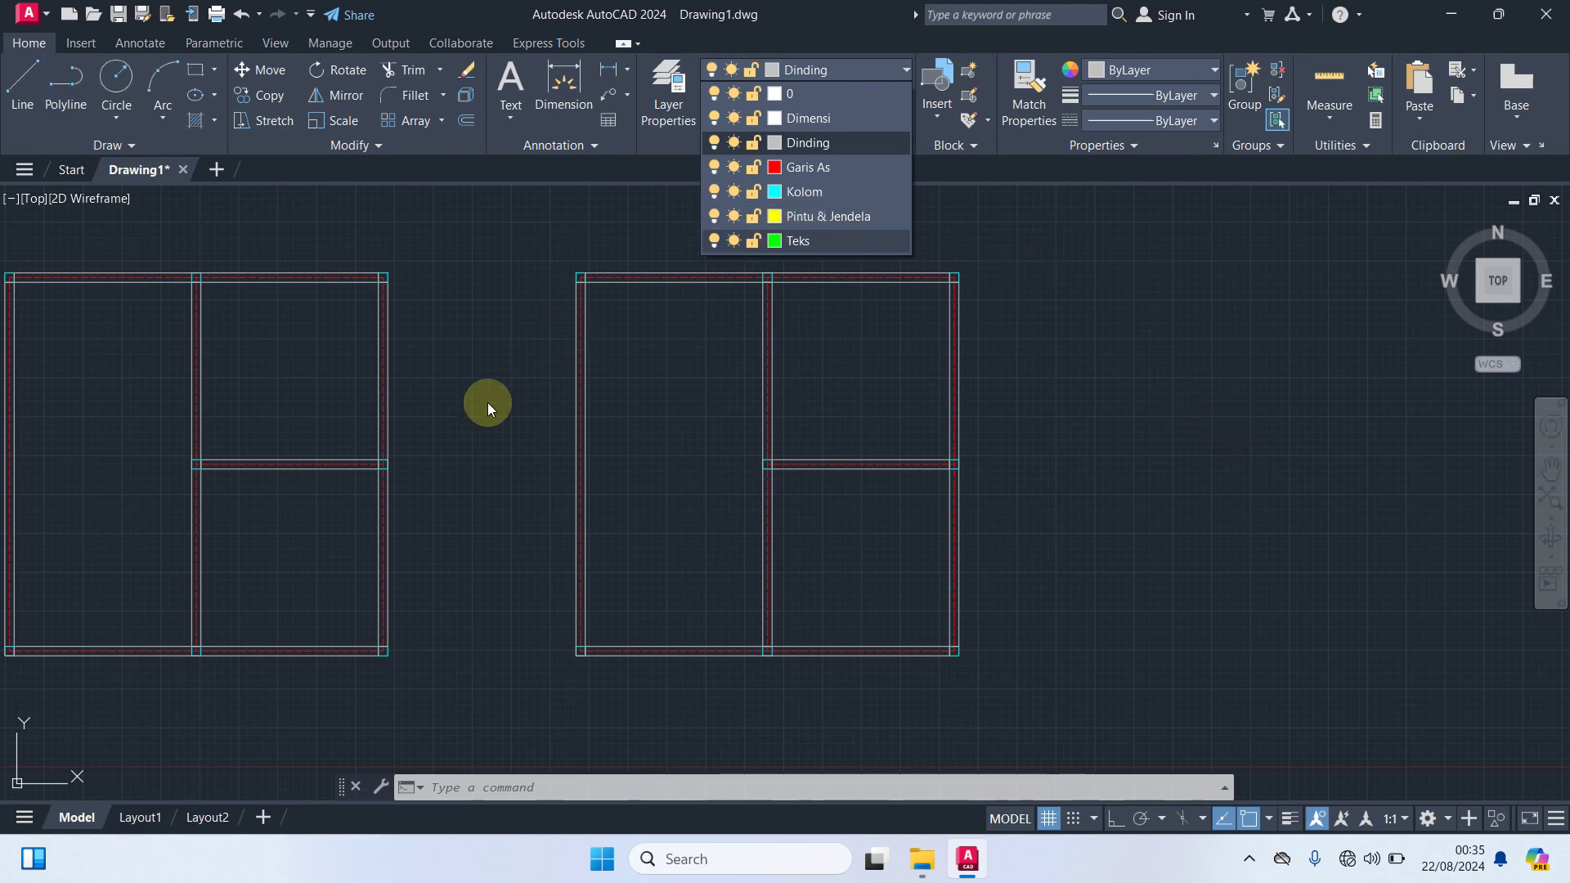
{"action": "left_click", "coordinate": [1056, 358]}
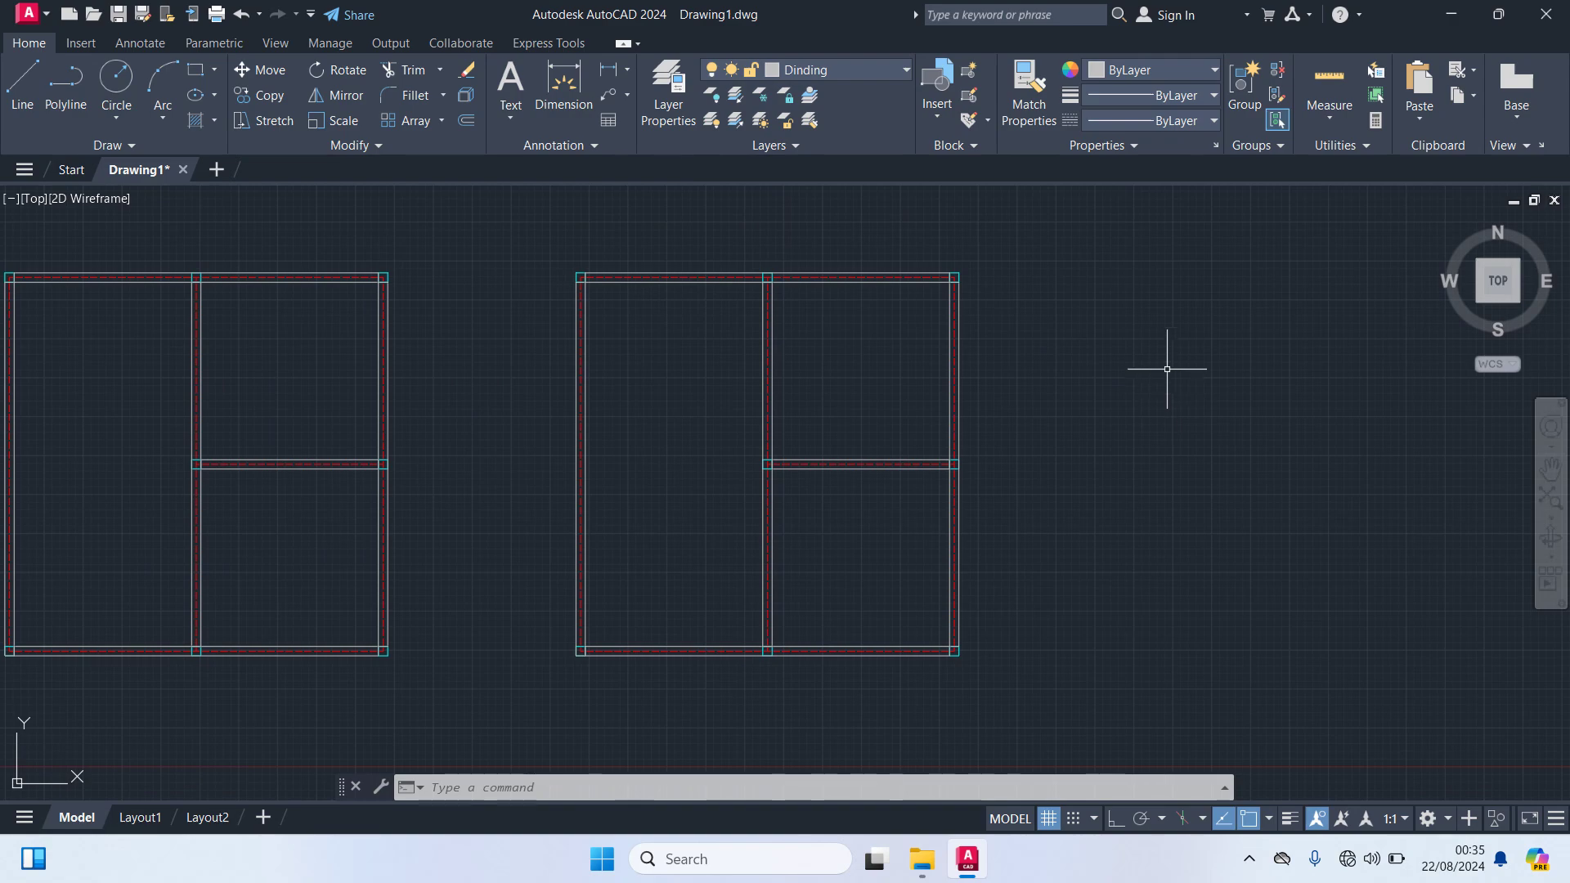
Step: Center both floor plans in the view and minimize the AutoCAD window to the desktop
{"action": "middle_click_drag", "start_coordinate": [1180, 376], "coordinate": [1299, 379]}
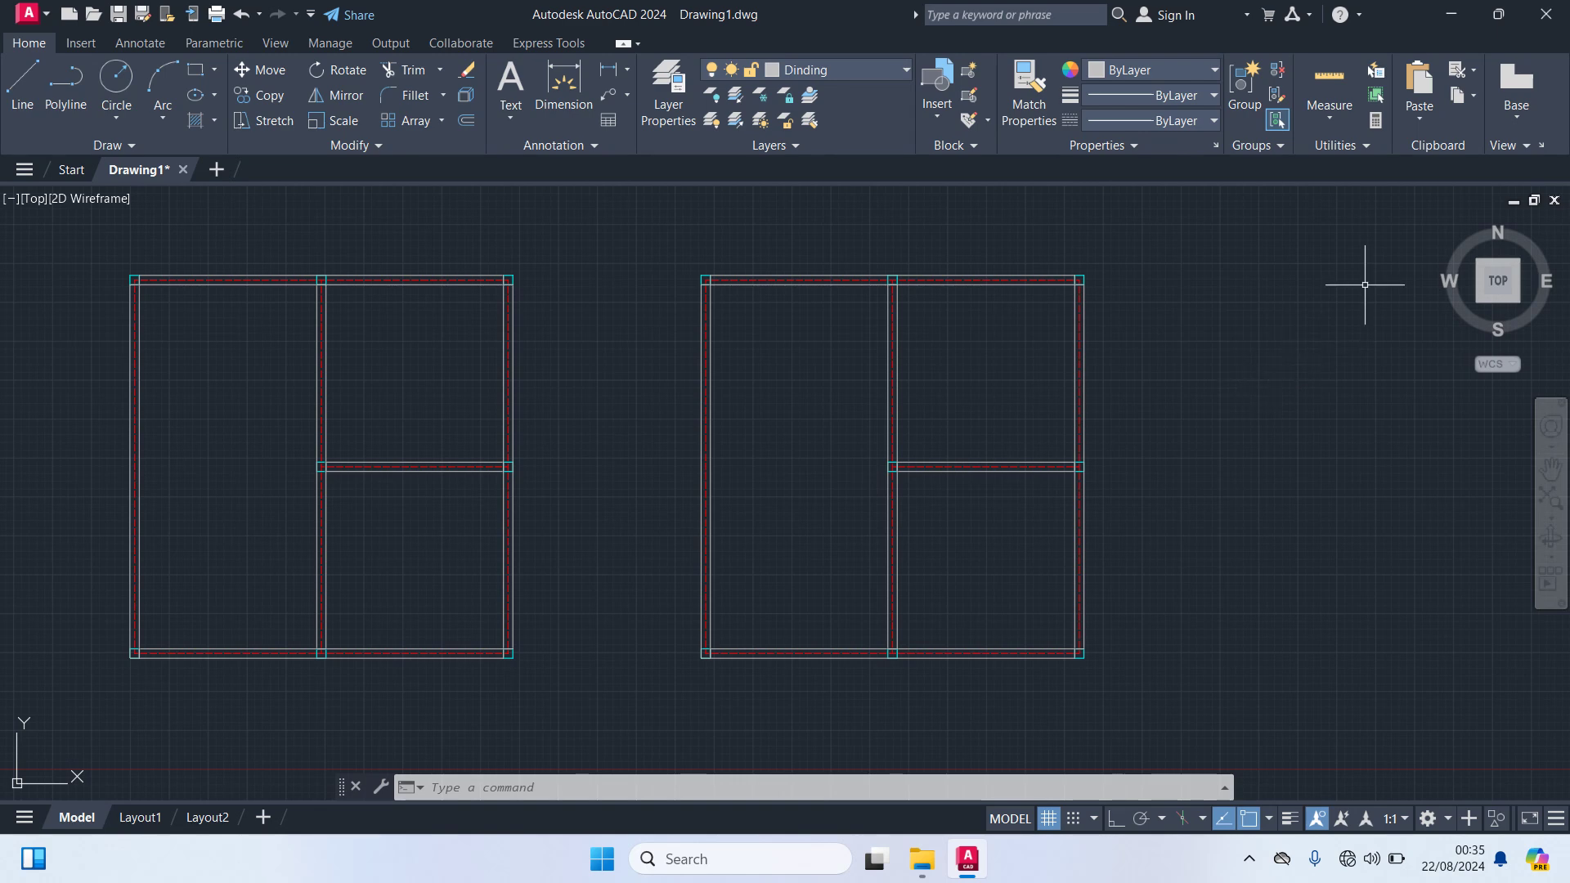
{"action": "left_click", "coordinate": [1451, 11]}
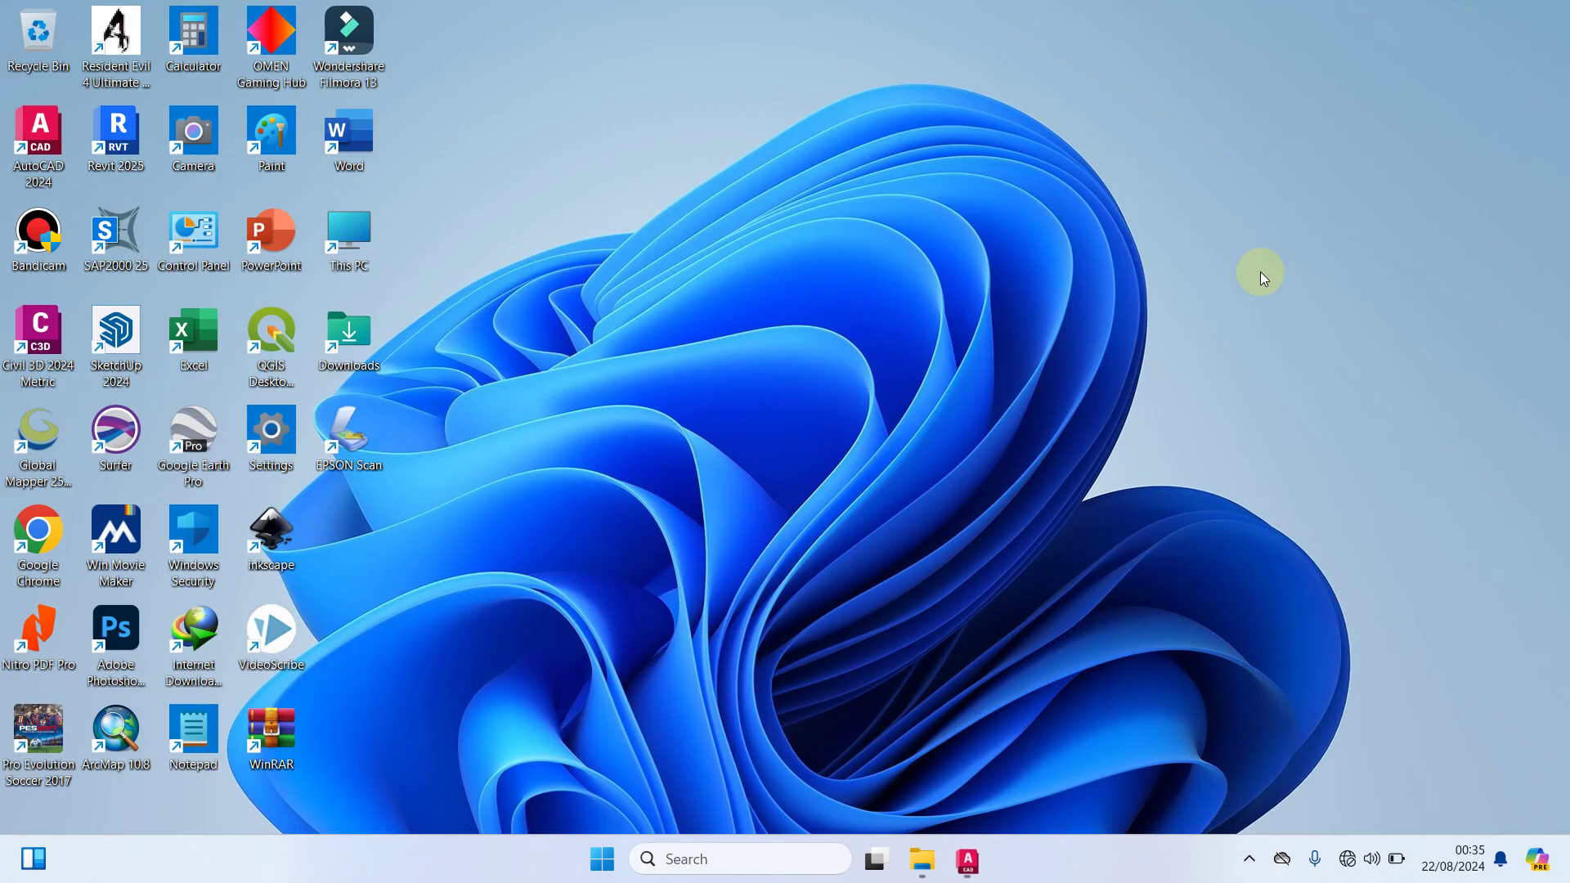